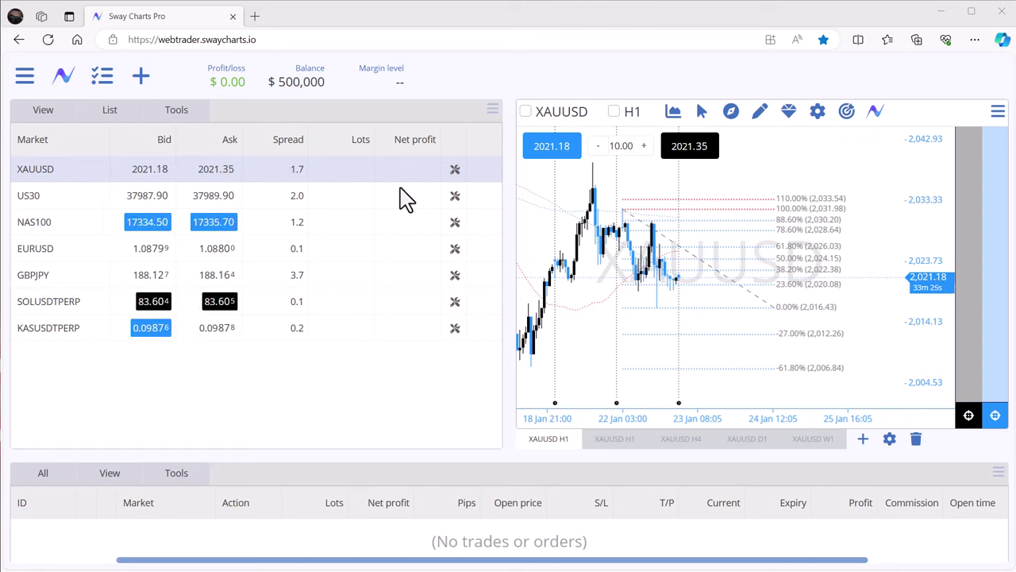
click(30, 79)
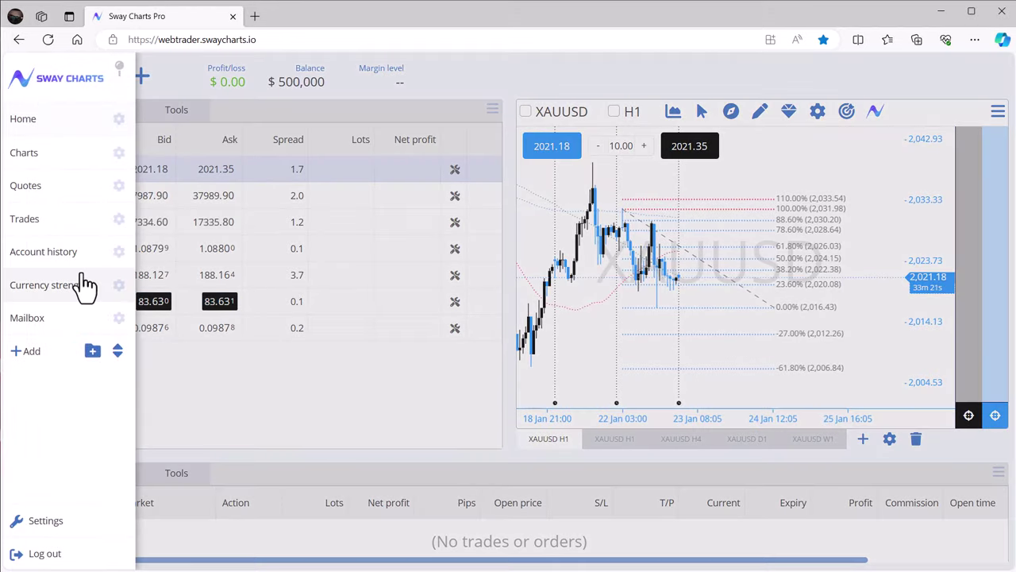
click(173, 103)
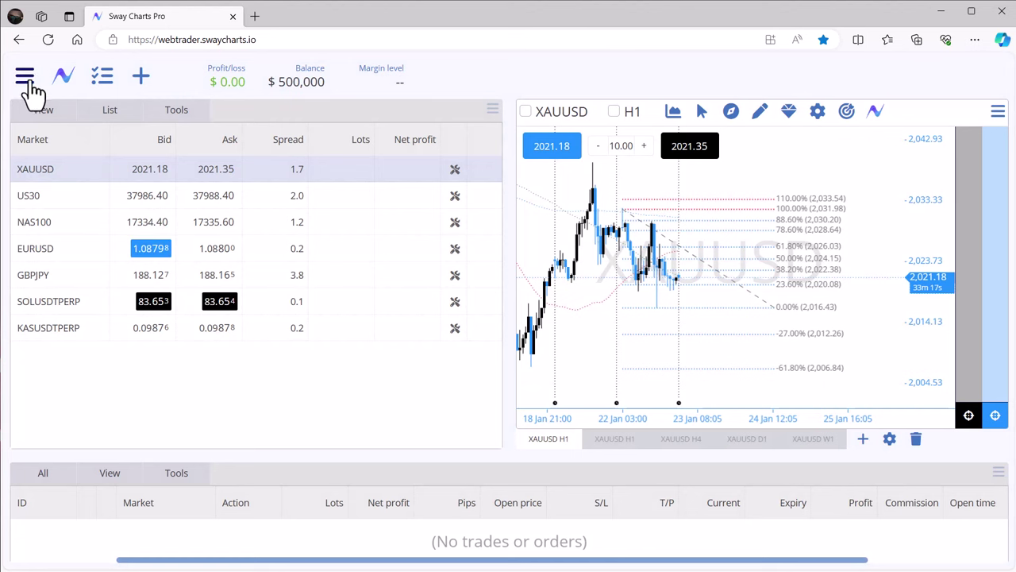
click(29, 79)
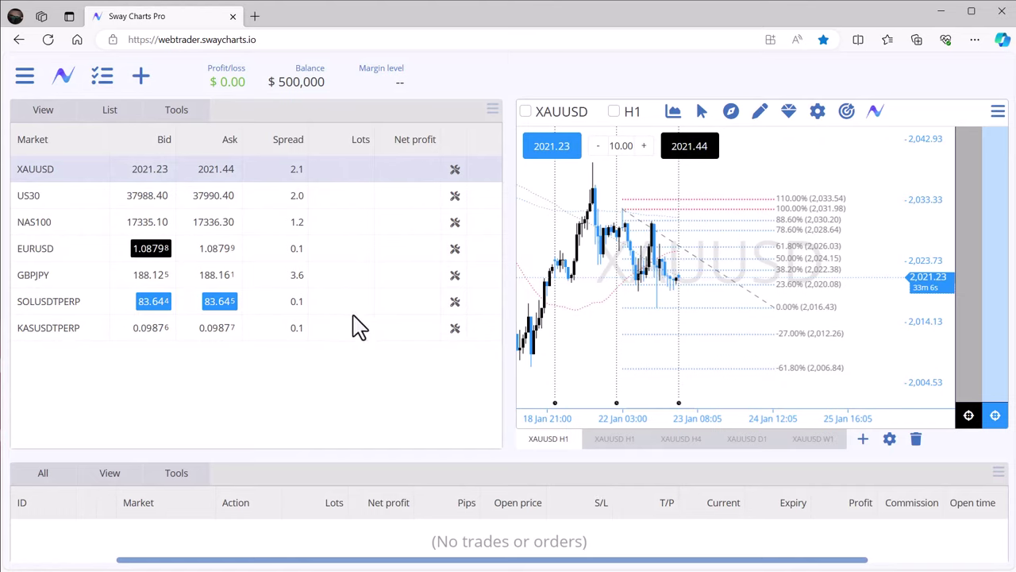
- Open the full-page Charts view
click(24, 75)
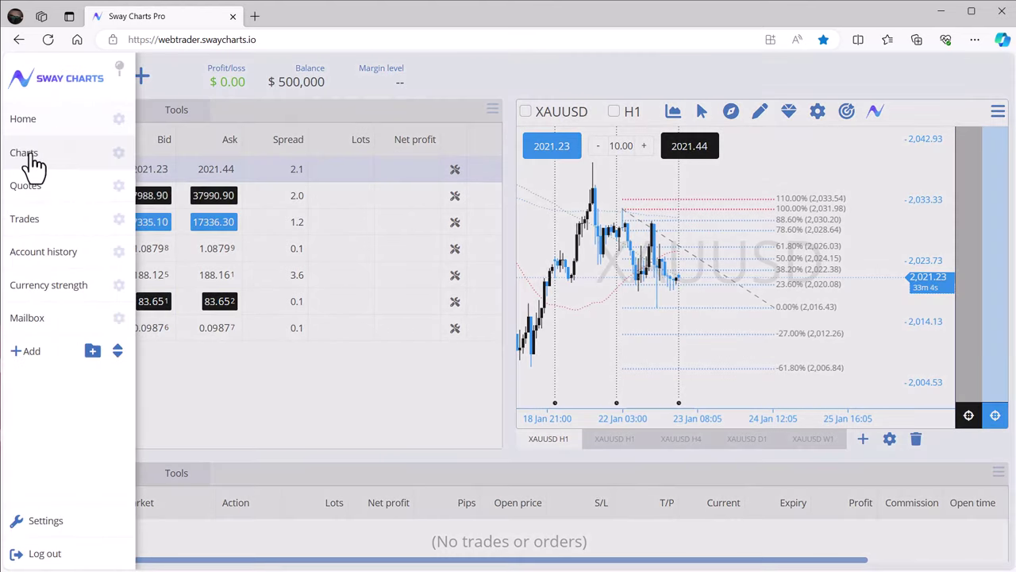
click(32, 152)
drag(481, 284, 325, 304)
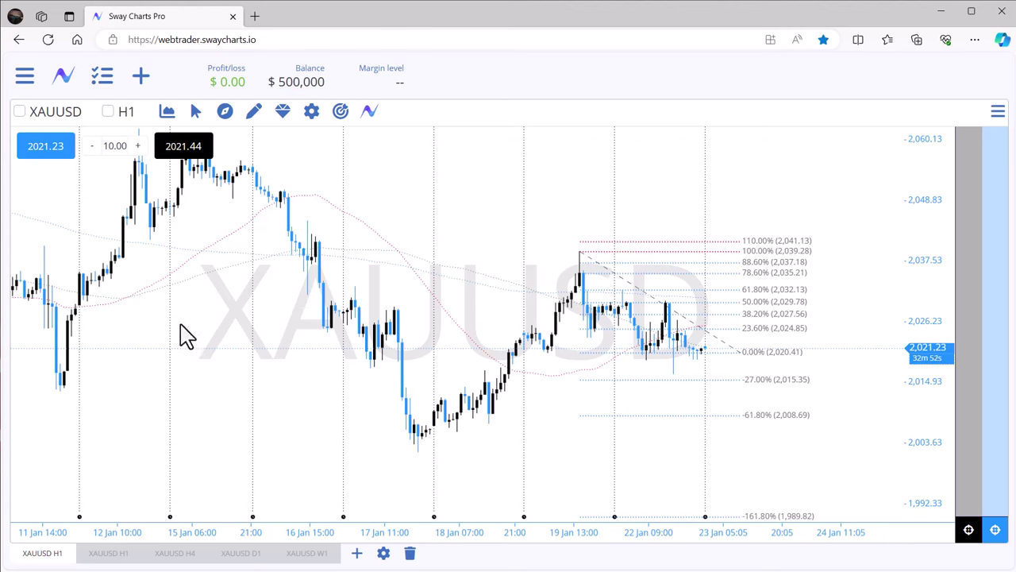
- Review the second XAUUSD H1 chart and the H4, D1 and W1 charts, ending on the first H1 chart
click(108, 554)
click(184, 555)
click(238, 555)
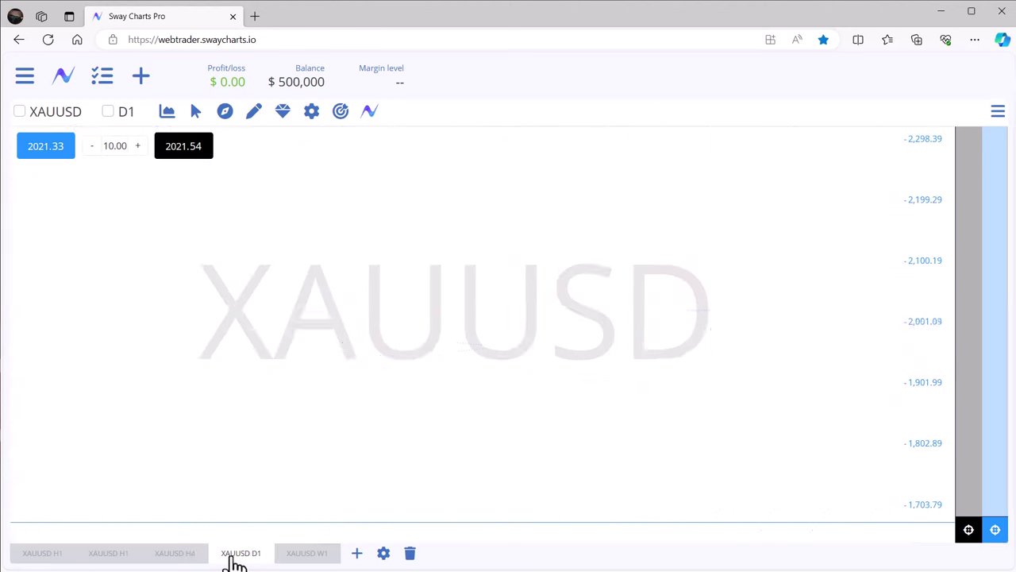
click(311, 554)
click(50, 554)
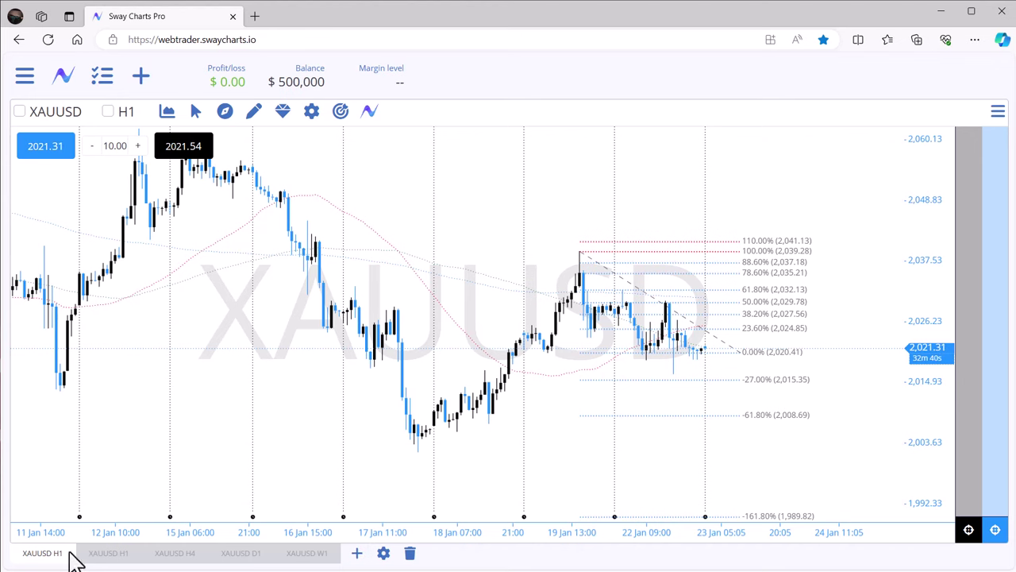
- Add another XAUUSD H1 chart to the workspace
click(357, 555)
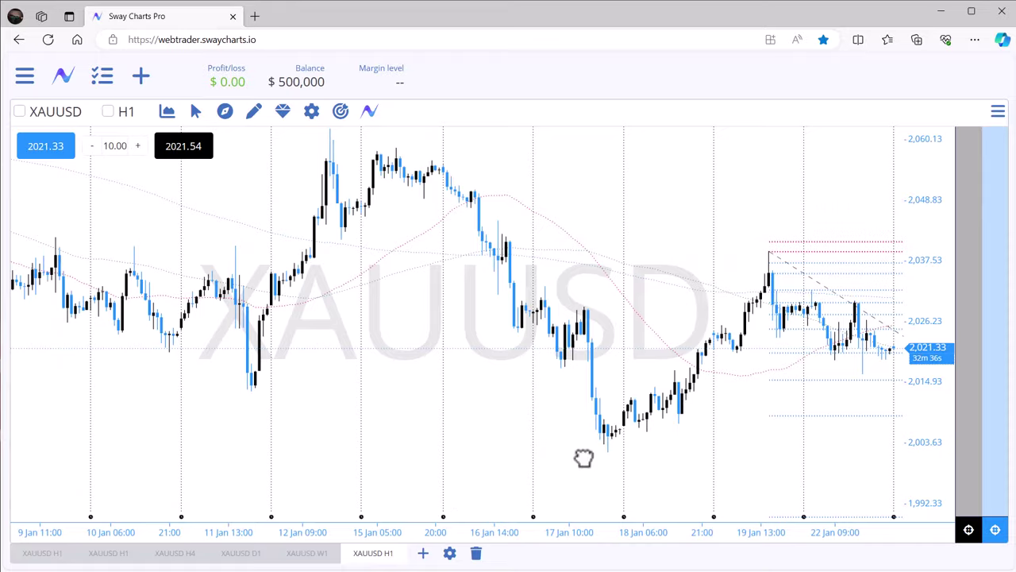
drag(584, 458, 352, 423)
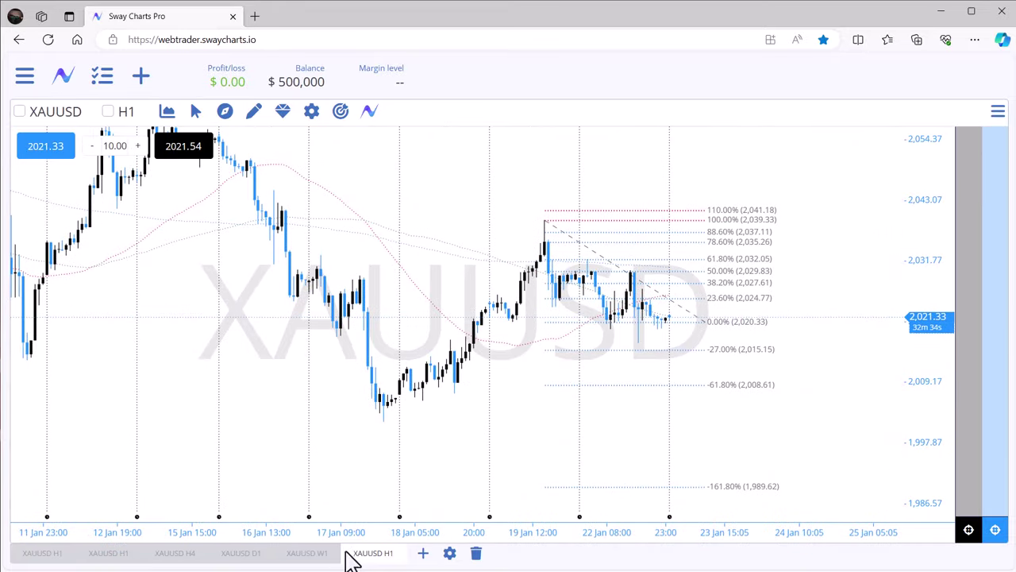
- Examine the Minutes, Hours, Days and Ticks timeframe options for the new XAUUSD chart, leaving H1 in place
click(127, 114)
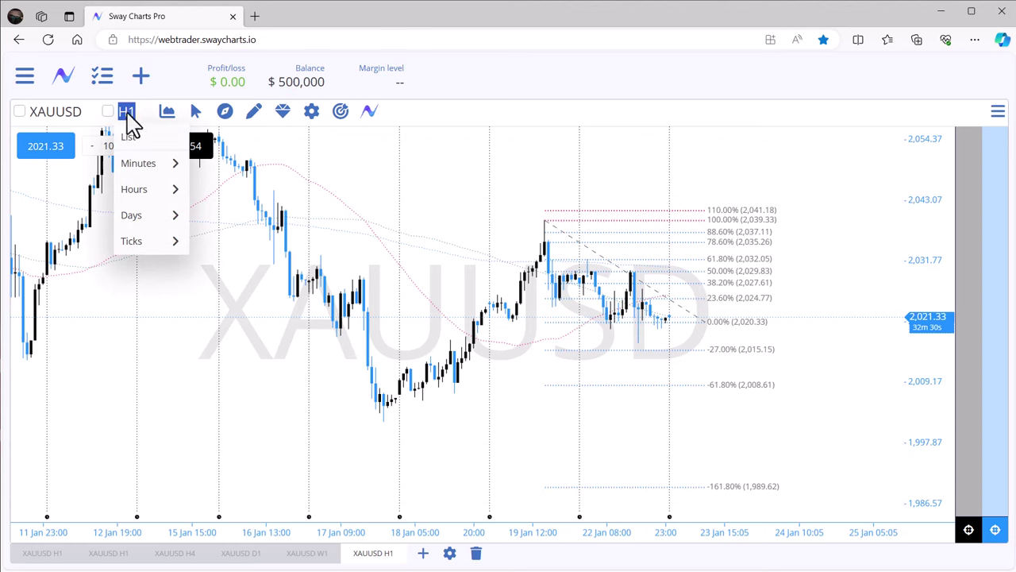
click(123, 111)
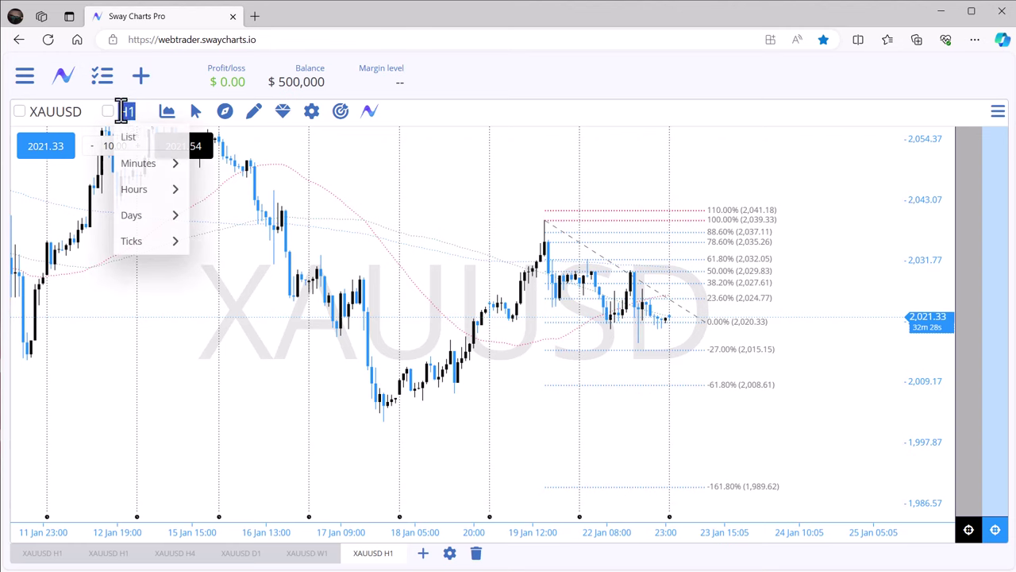
mouse_move(139, 164)
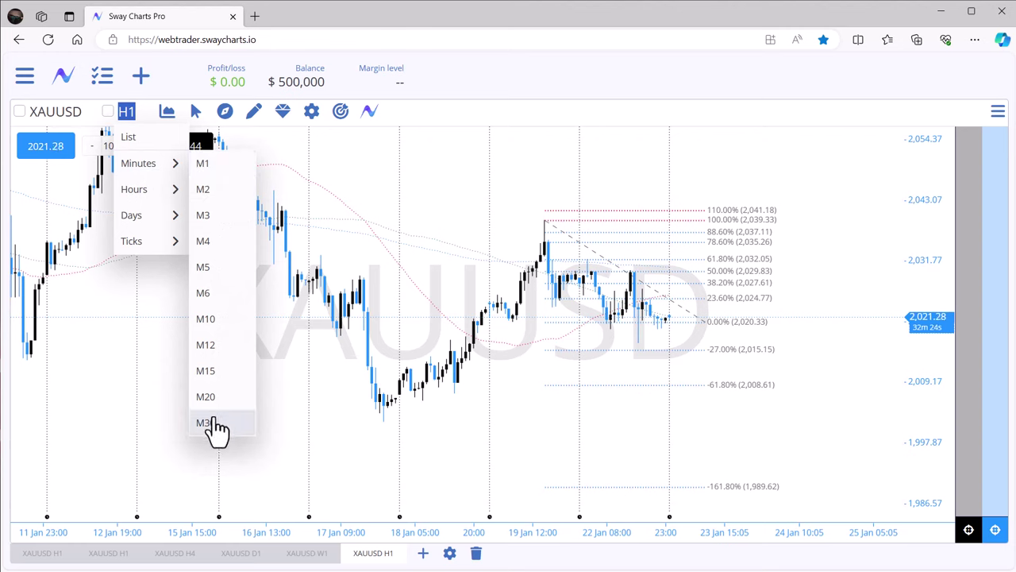
mouse_move(152, 196)
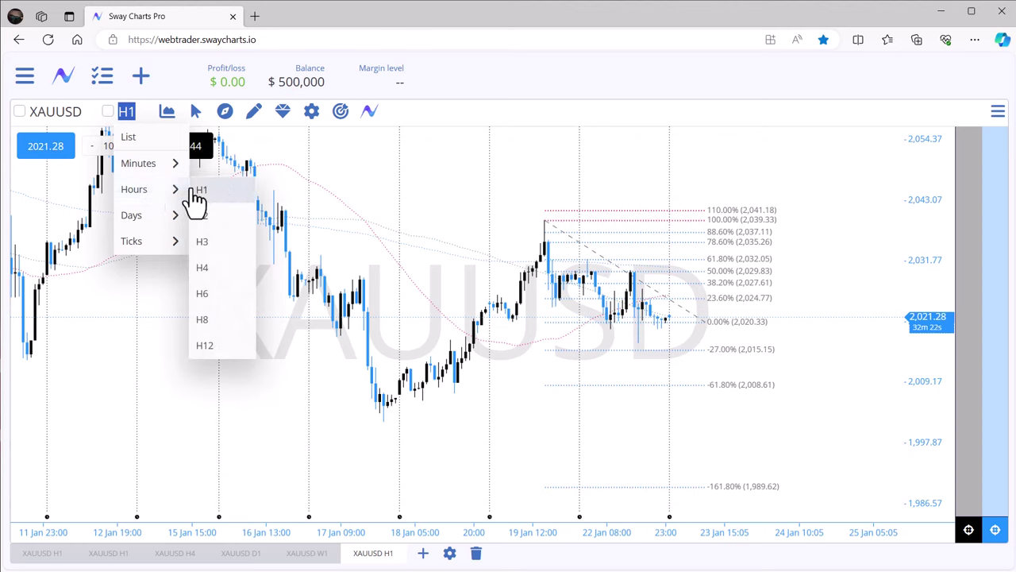
mouse_move(140, 225)
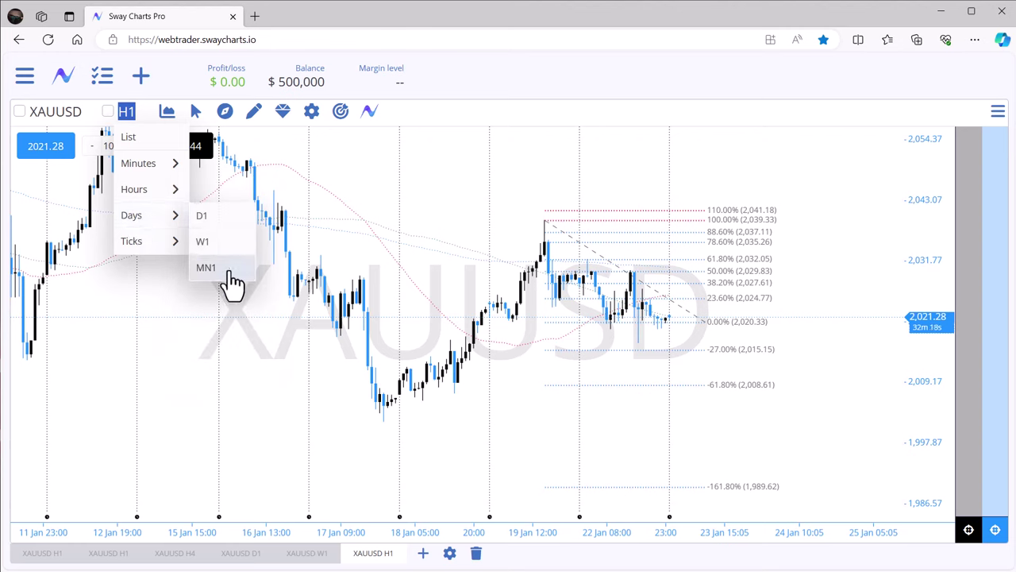
mouse_move(168, 255)
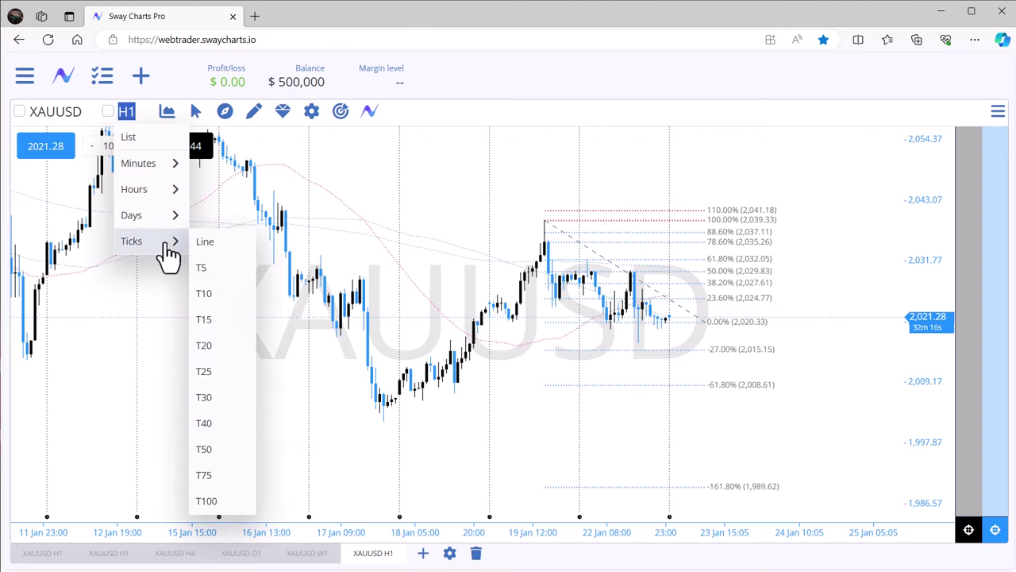
click(157, 350)
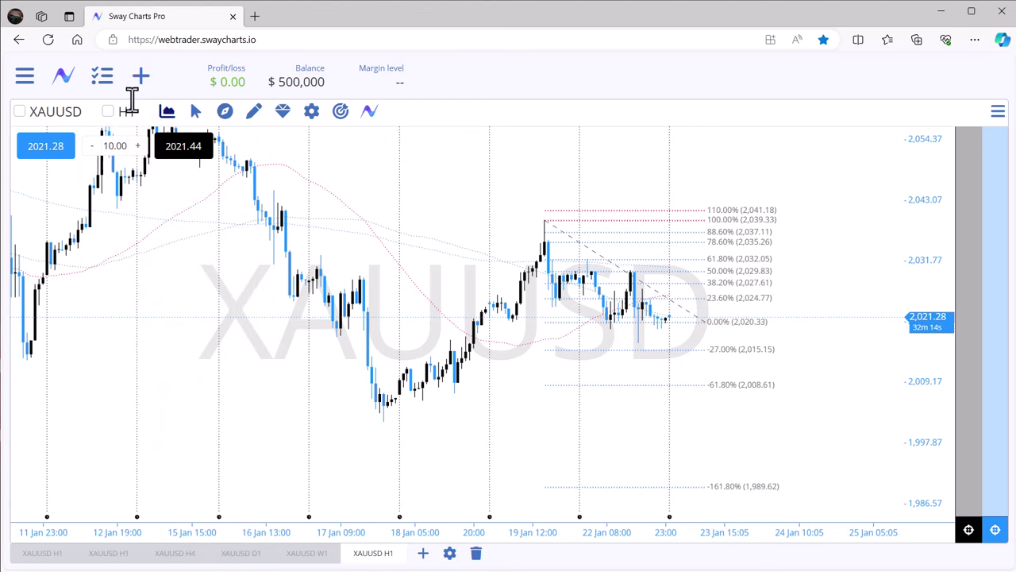
- Open the chart's market selection and browse the All and Favourites categories
click(66, 111)
key(Escape)
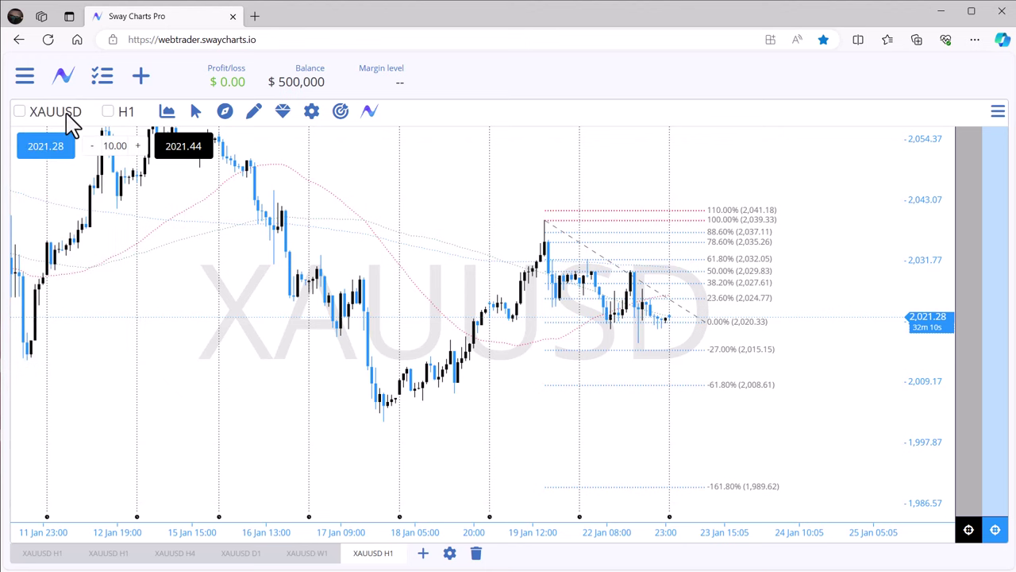
click(66, 115)
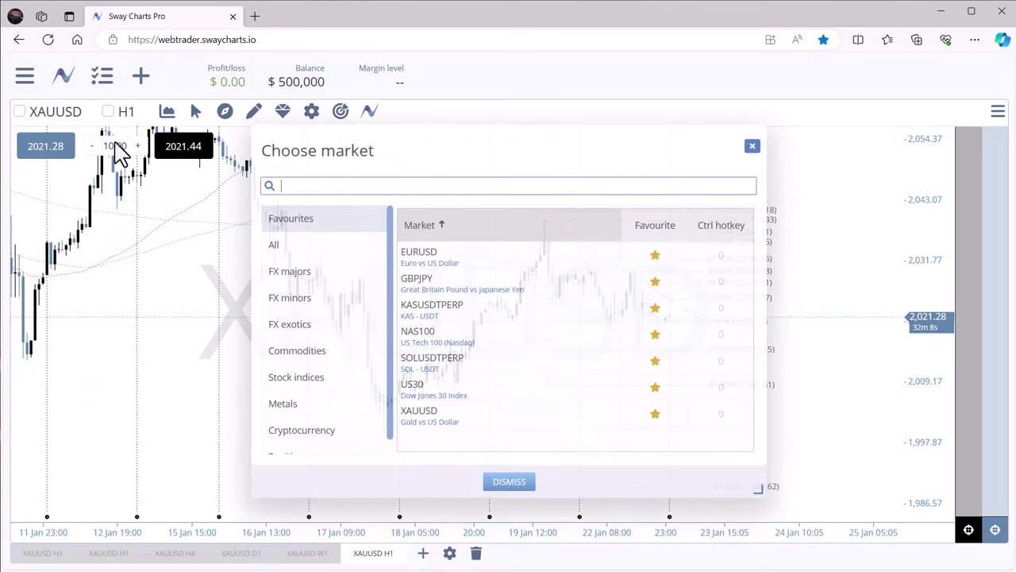
click(295, 246)
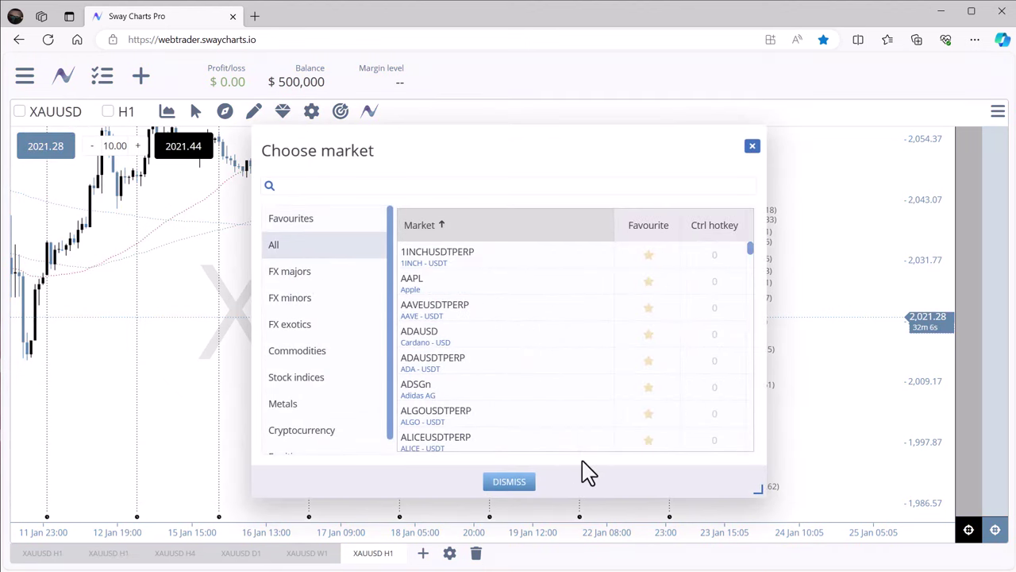
drag(753, 251, 752, 281)
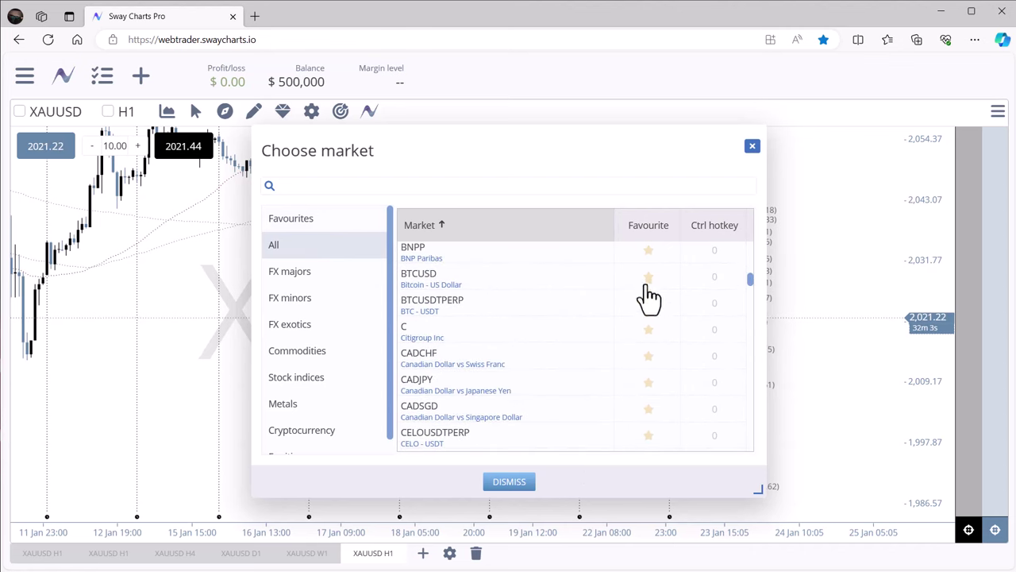
click(328, 227)
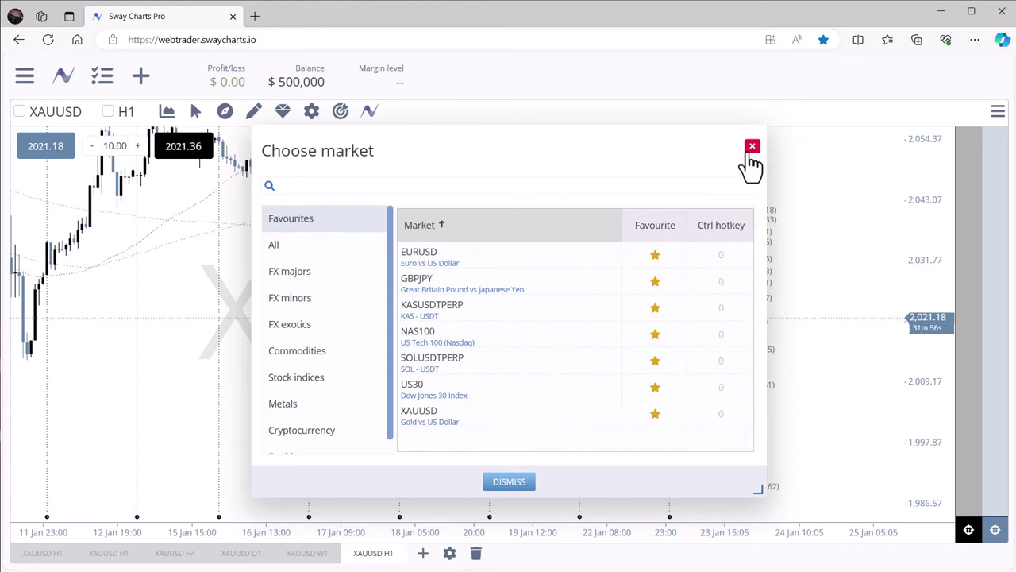
- Search the market list for gbpjpy and close the market selection without choosing a market
click(557, 189)
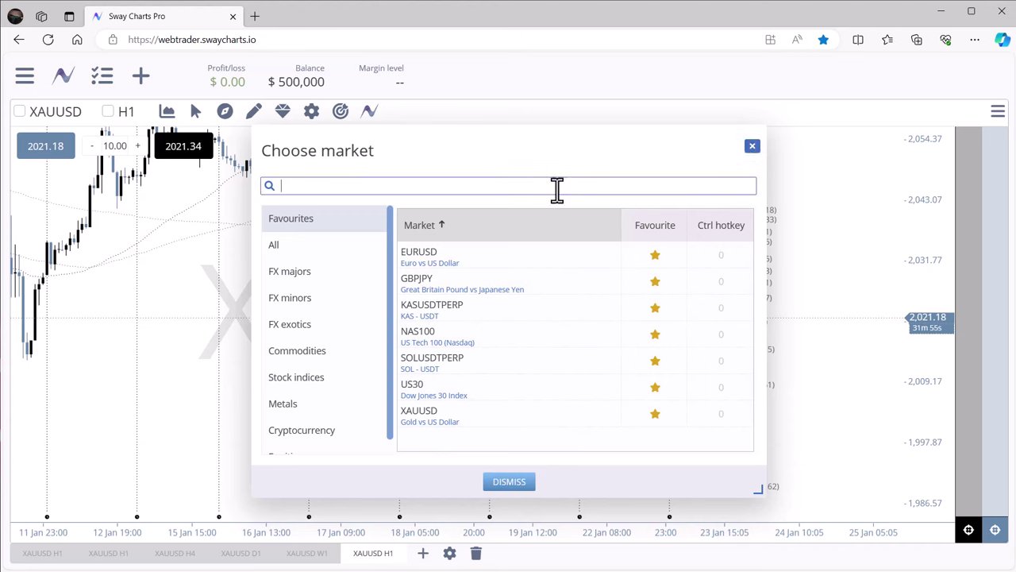
text(gbpjp)
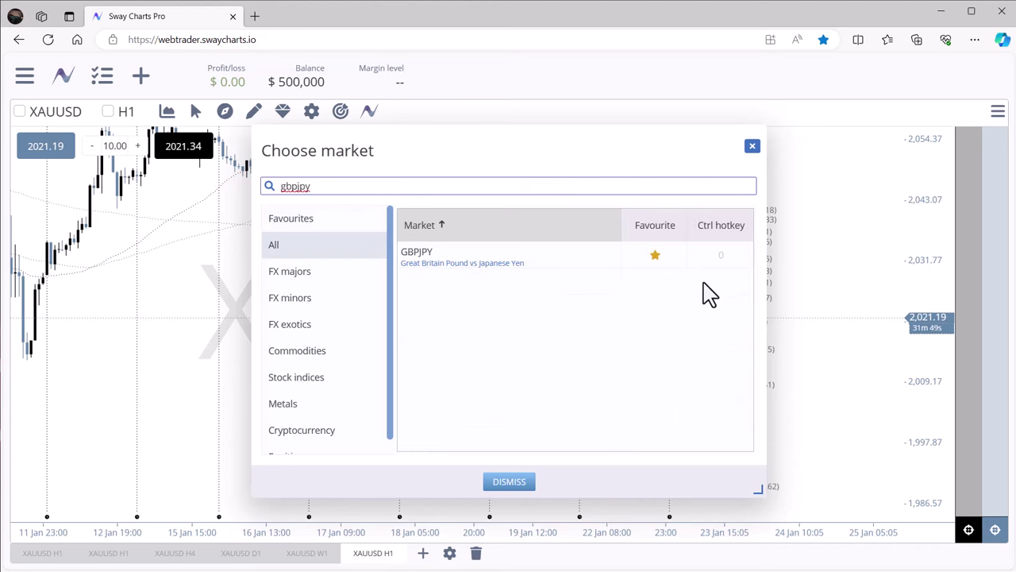
text(y)
click(750, 147)
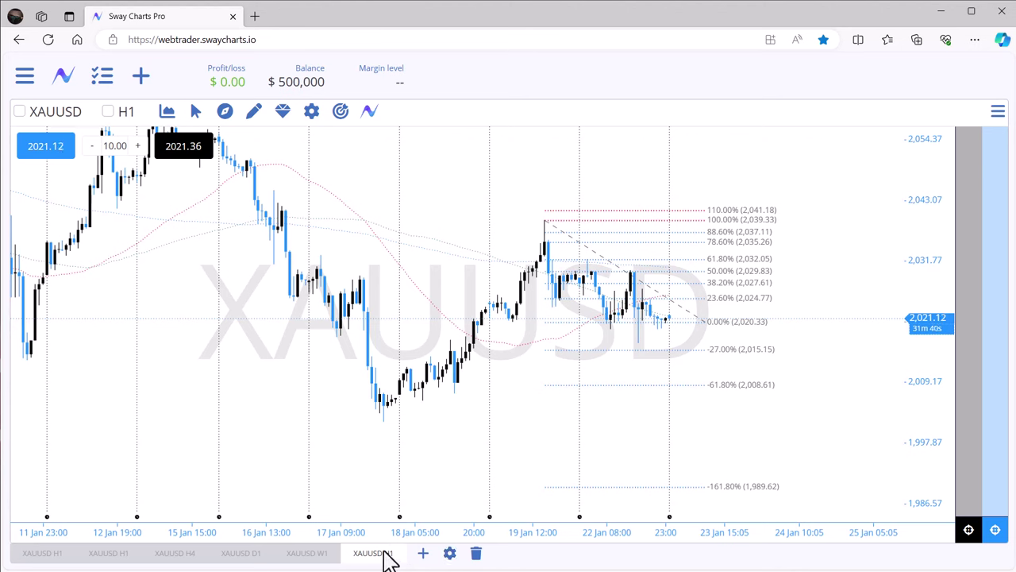
click(449, 554)
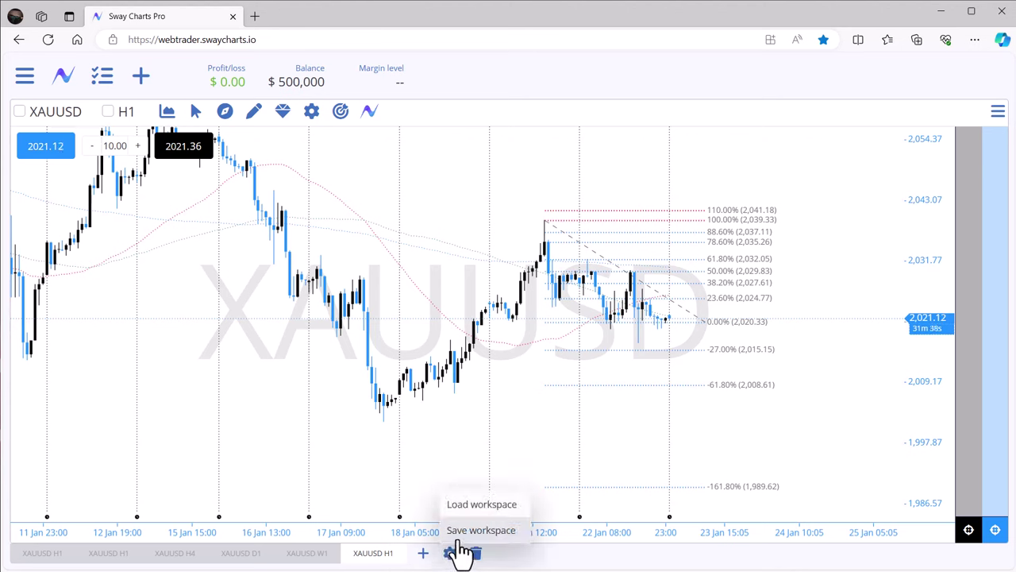
click(466, 529)
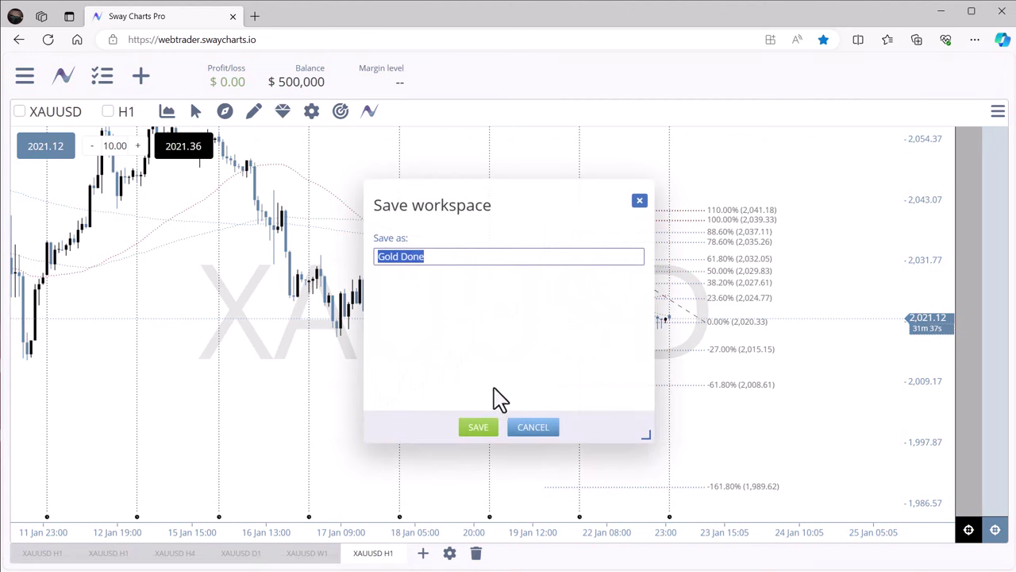
click(543, 428)
- Load the saved workspace Gold Done
click(451, 552)
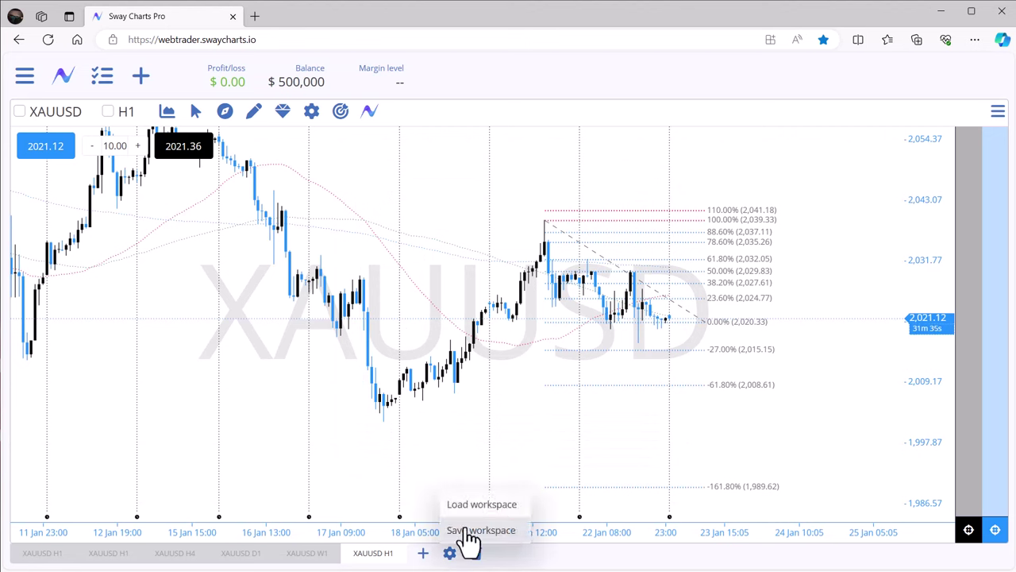
click(474, 503)
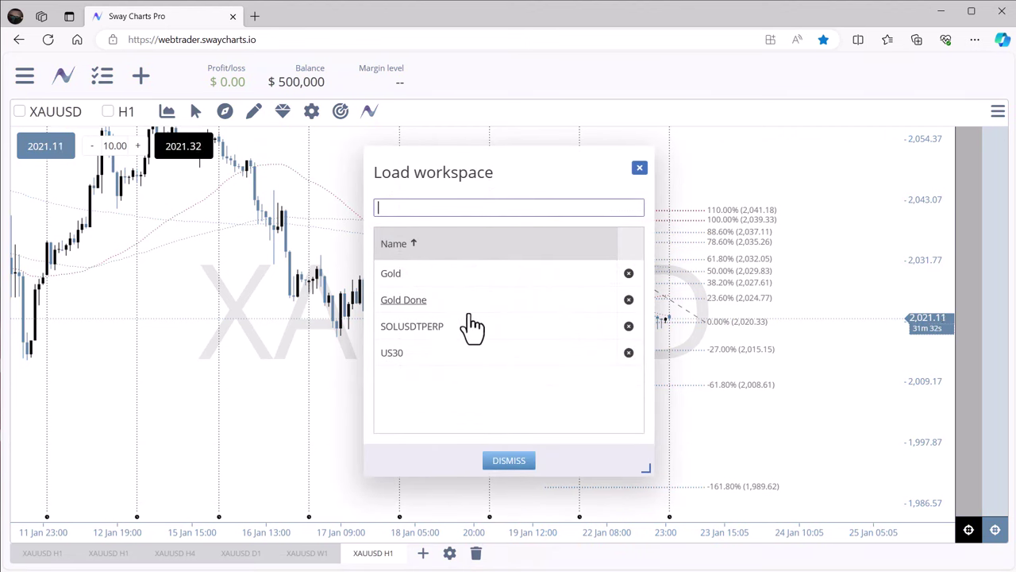
click(405, 300)
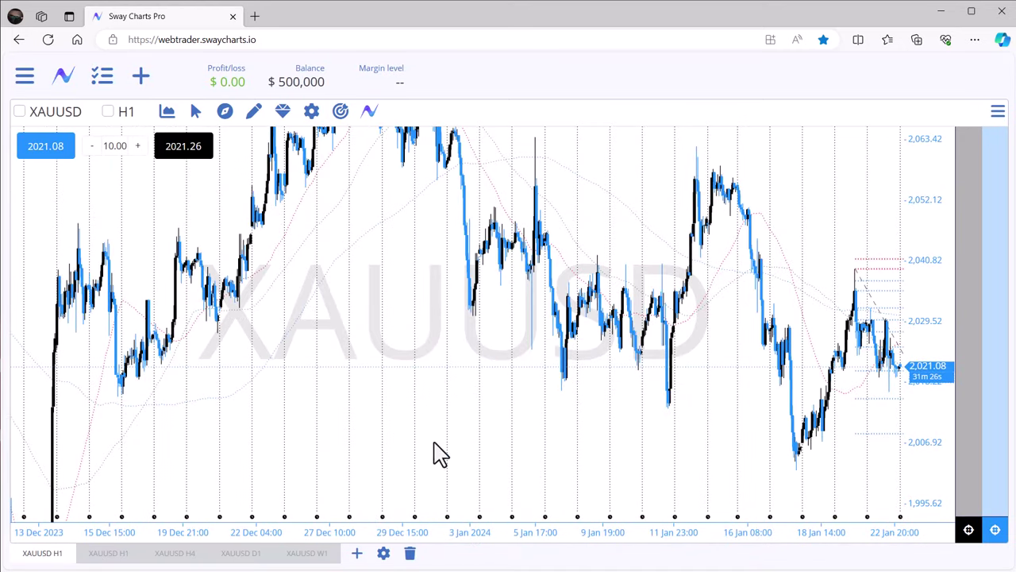
- Re-anchor the XAUUSD H1 Fibonacci retracement with its 100% level at about 2,031.9 and its 0% level at about 2,016.6
drag(441, 455, 367, 427)
scroll(420, 431, up, 5)
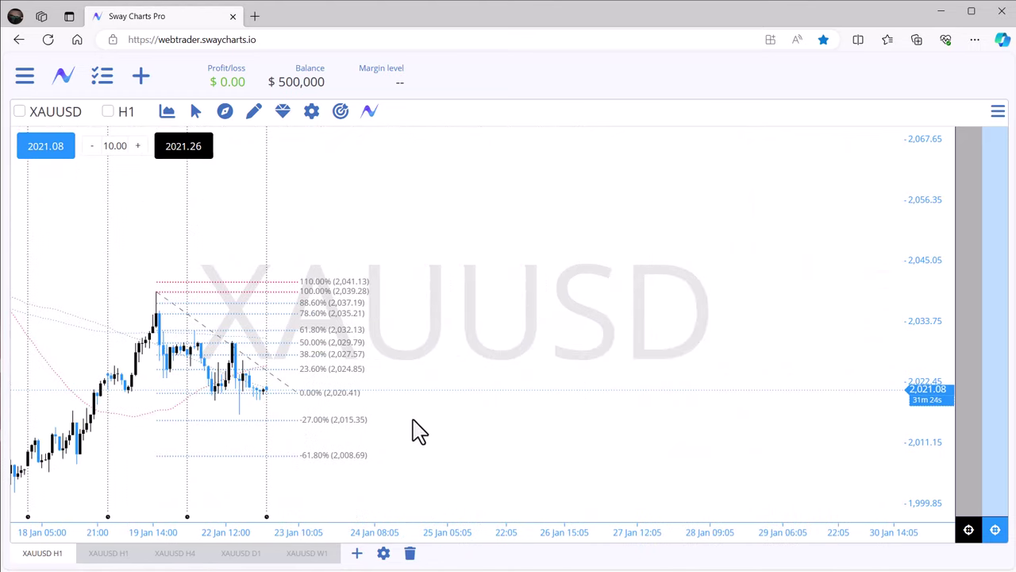
drag(488, 340, 647, 287)
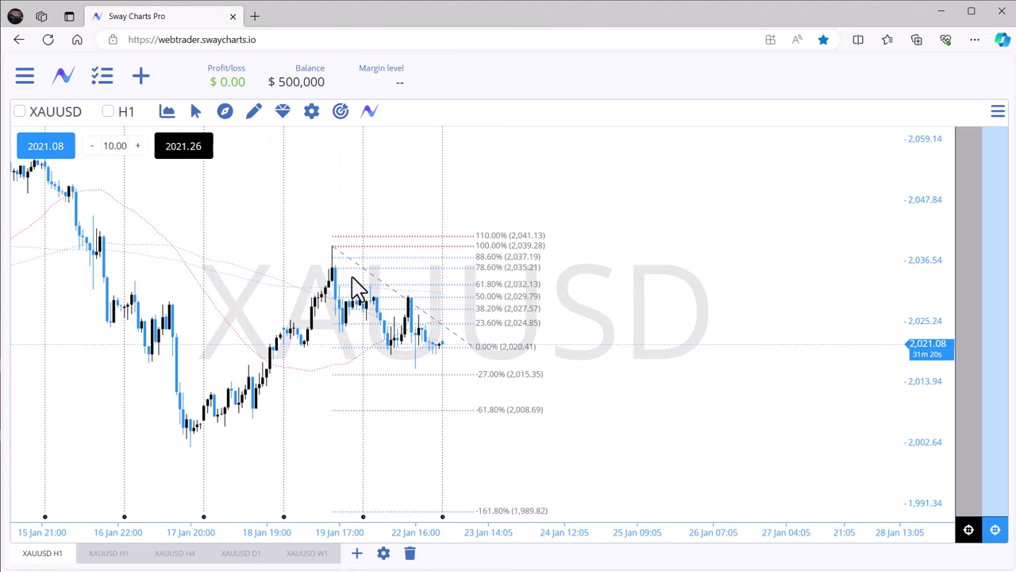
drag(333, 248, 375, 286)
drag(479, 353, 597, 374)
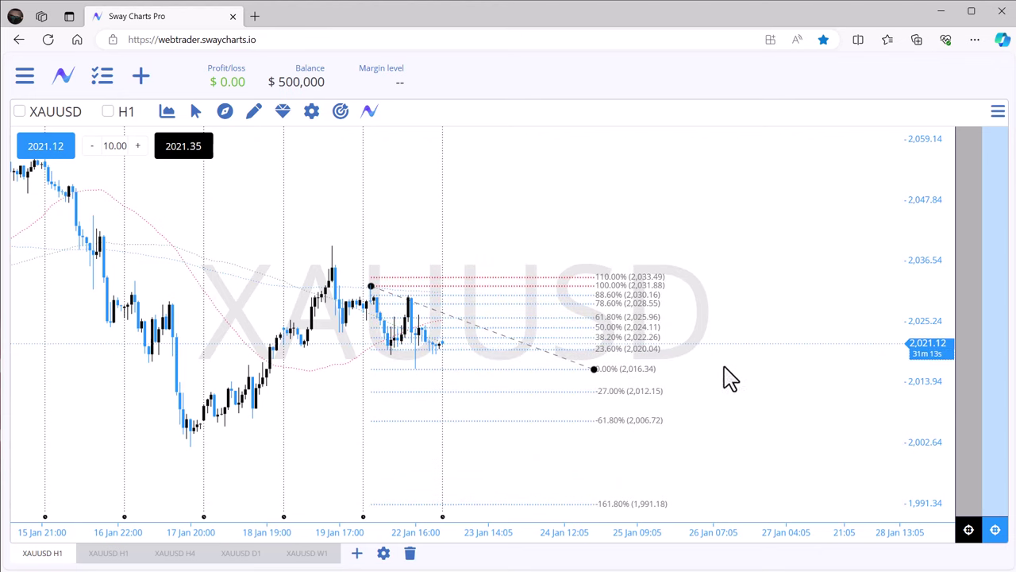
double_click(595, 368)
click(752, 162)
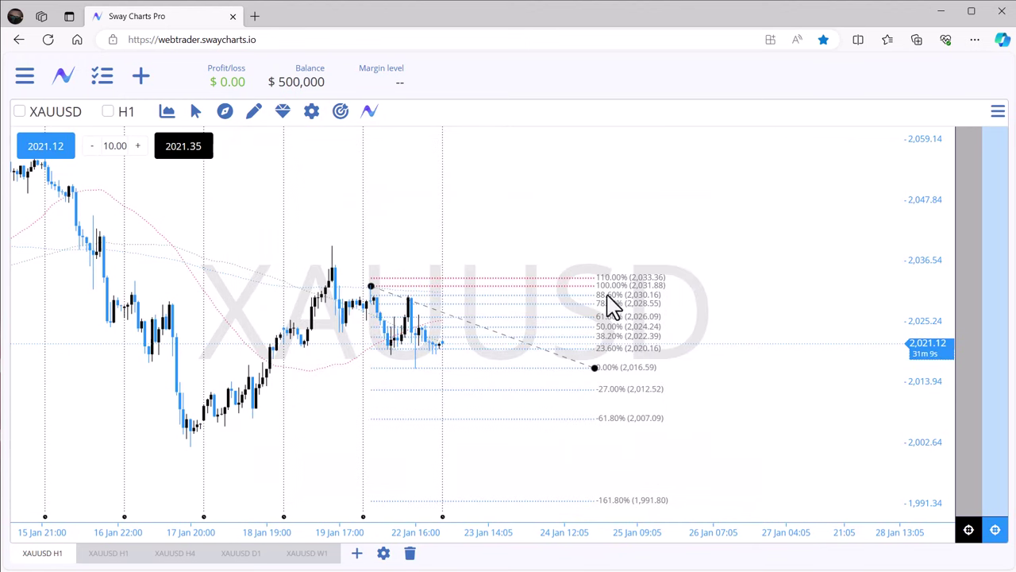
- Enlarge the recent candles and stretch the price scale around the Fibonacci levels
scroll(513, 288, up, 2)
scroll(524, 289, left, 3)
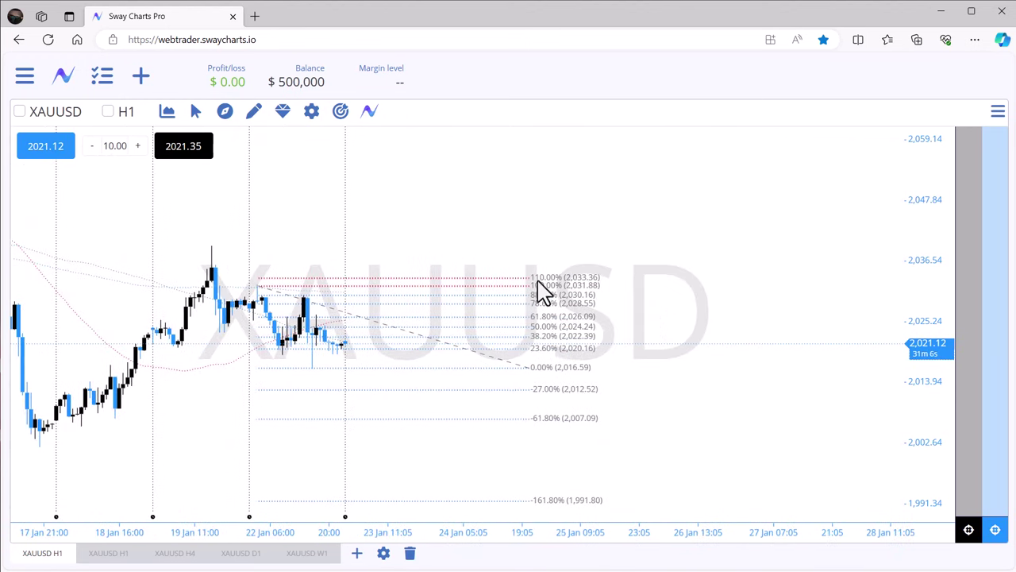
drag(936, 312, 925, 216)
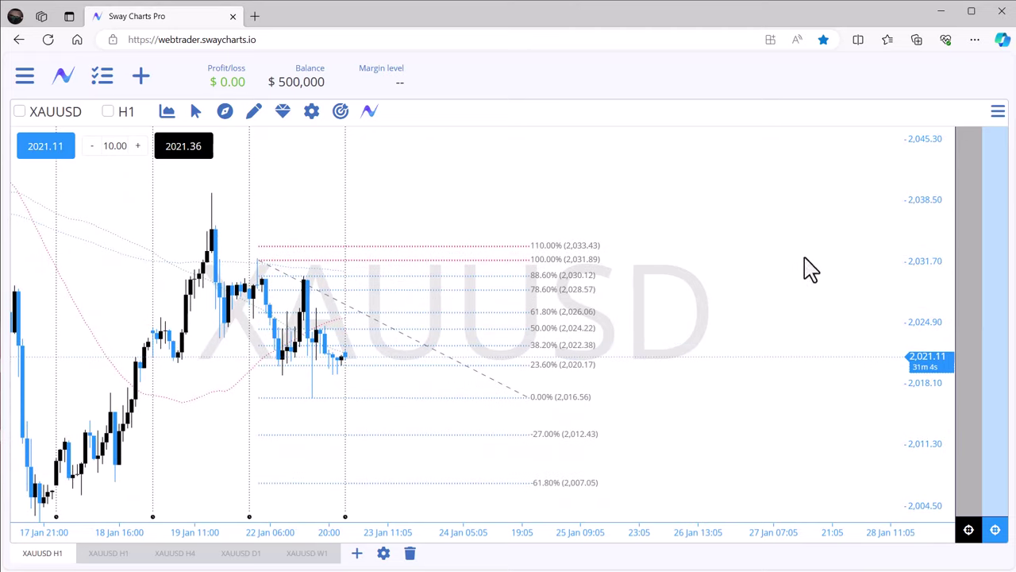
- Show more candle history on the XAUUSD H1 chart and compress the price scale around the Fibonacci levels
scroll(833, 281, left, 3)
scroll(794, 294, down, 2)
scroll(794, 302, right, 3)
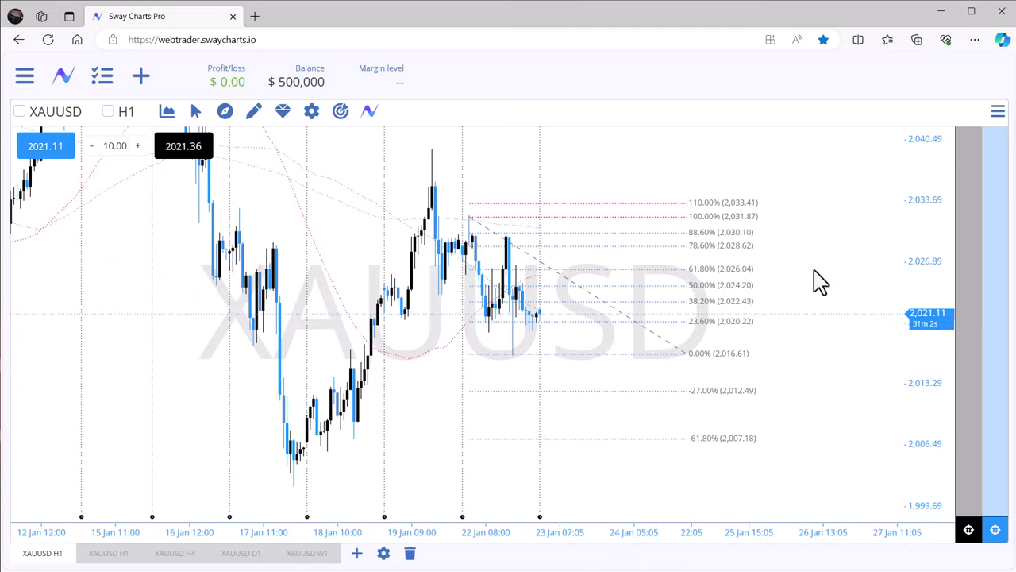
drag(818, 281, 784, 309)
drag(913, 309, 919, 342)
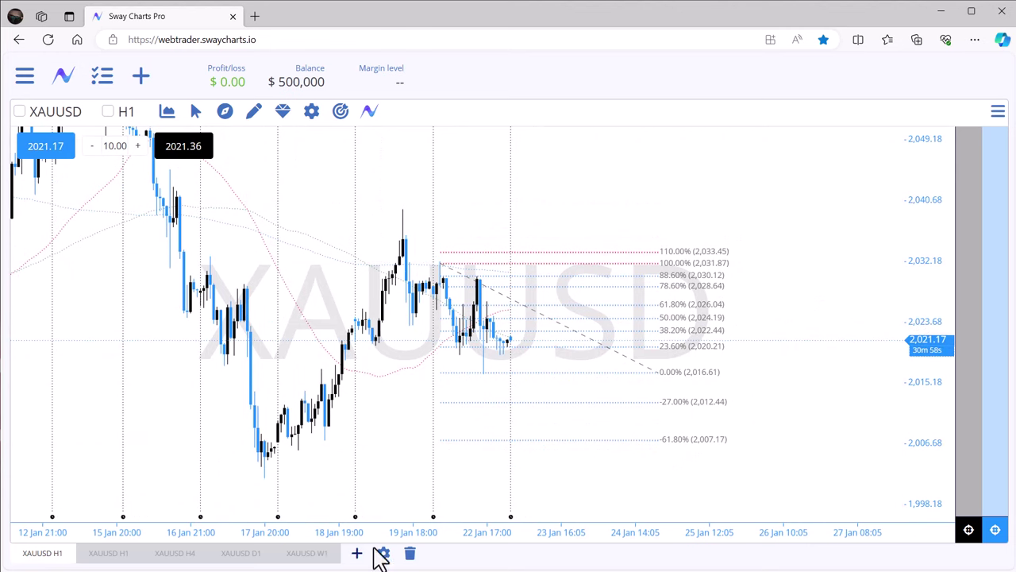
- Open the Quotes page and look over its list and view options without changing any
click(26, 79)
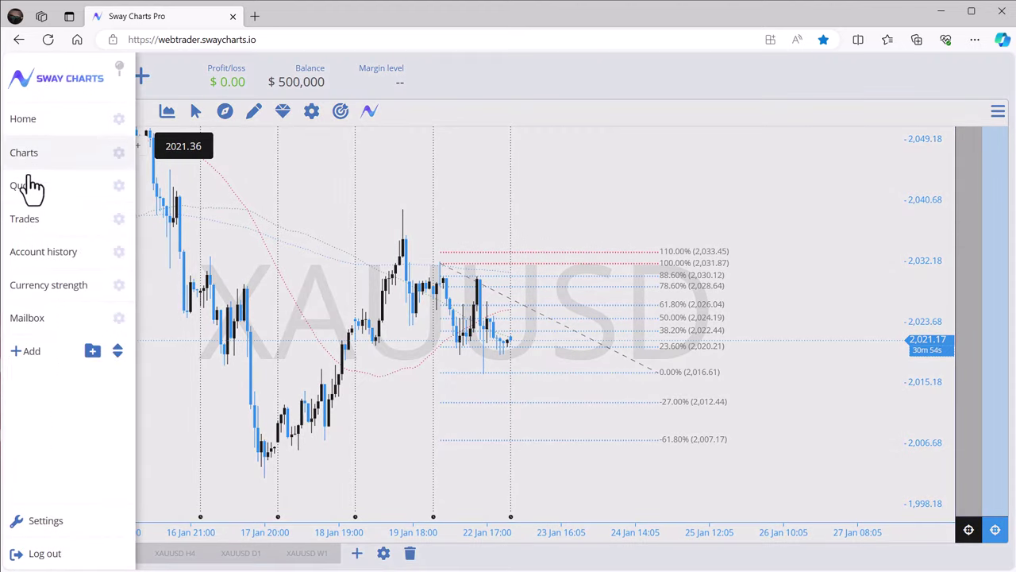
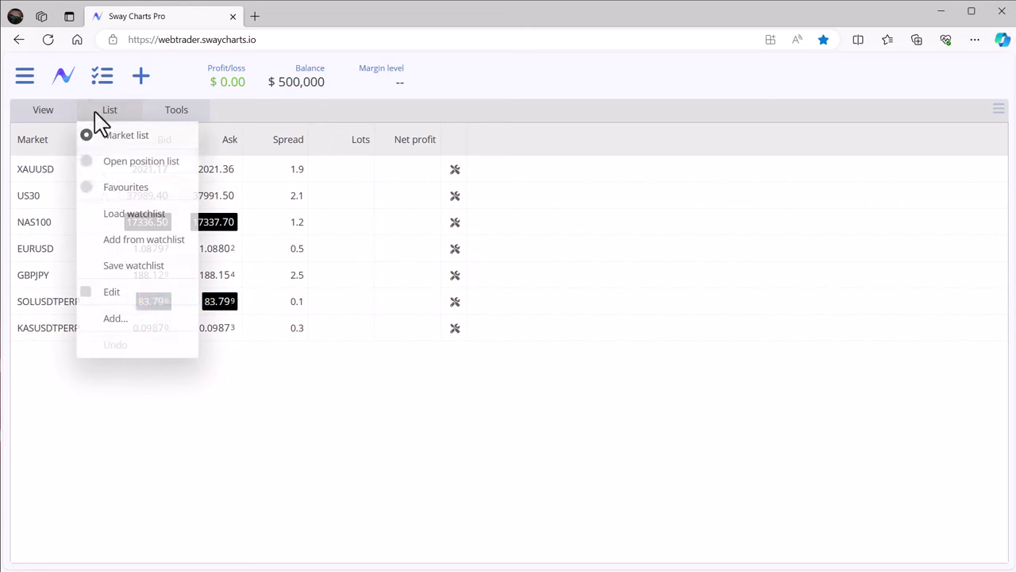
click(176, 457)
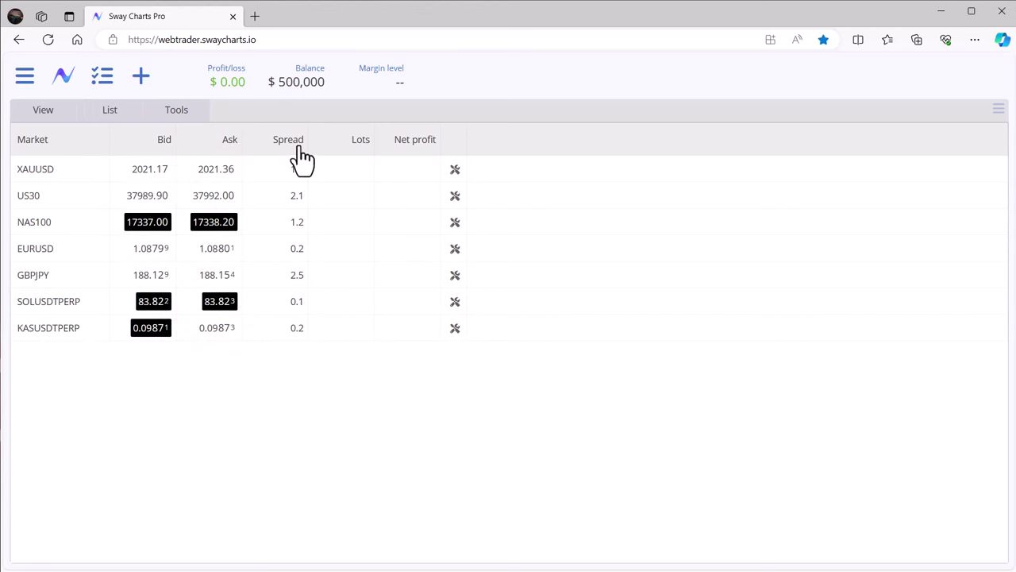
click(43, 111)
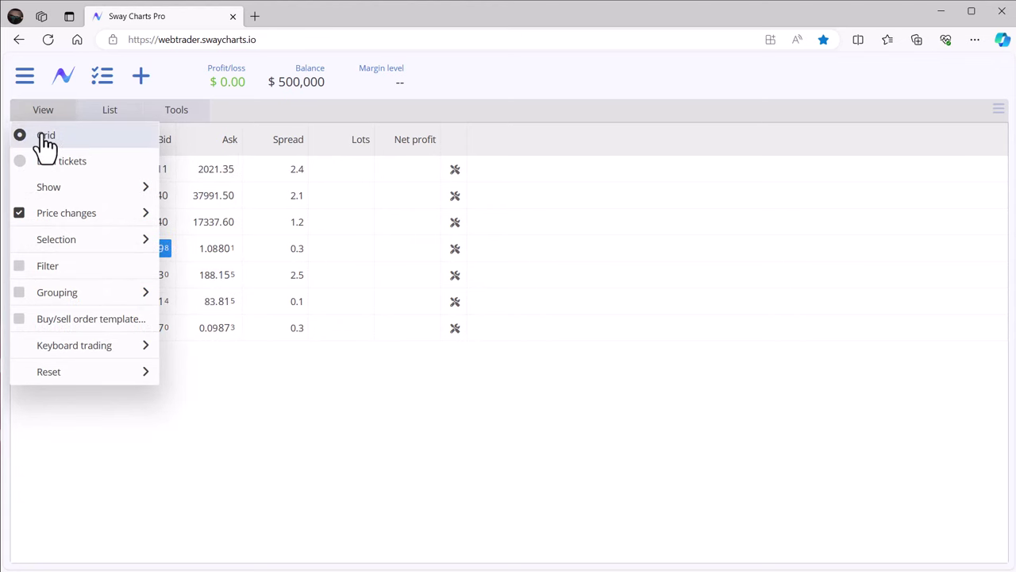
click(220, 447)
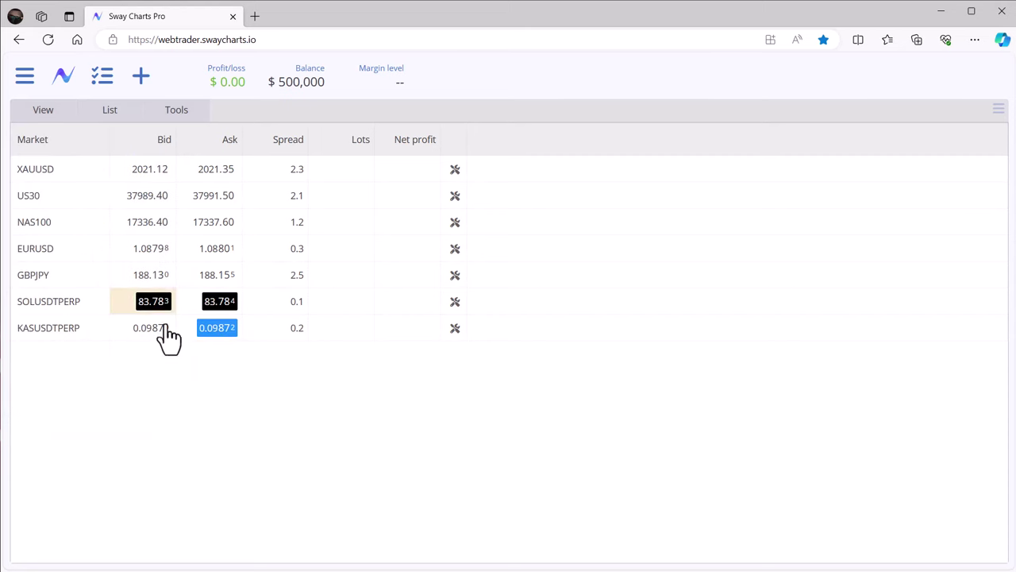
- Try the Deal tickets layout for the quotes and return to the Grid layout
click(39, 117)
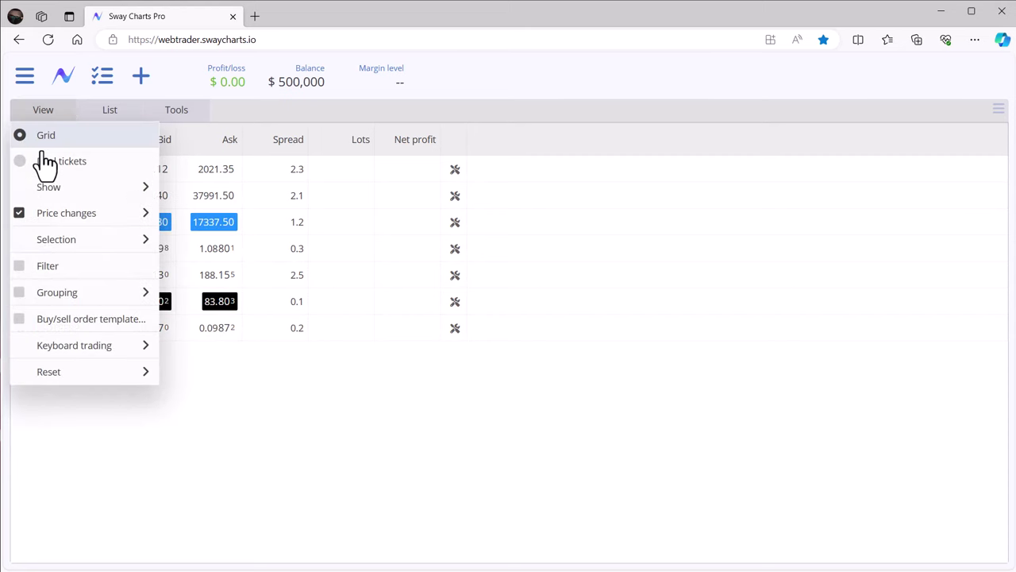
click(42, 163)
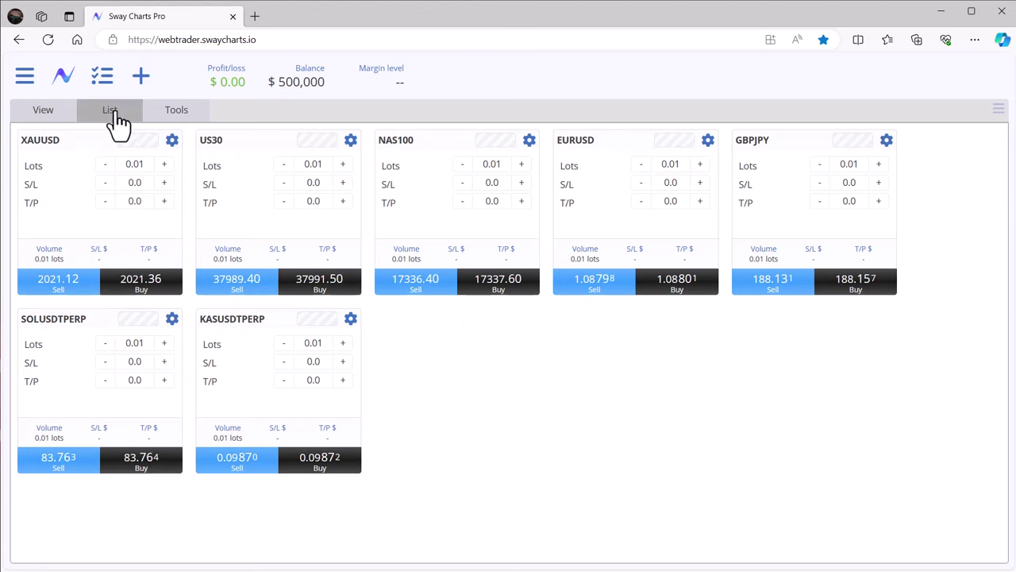
click(44, 114)
click(45, 141)
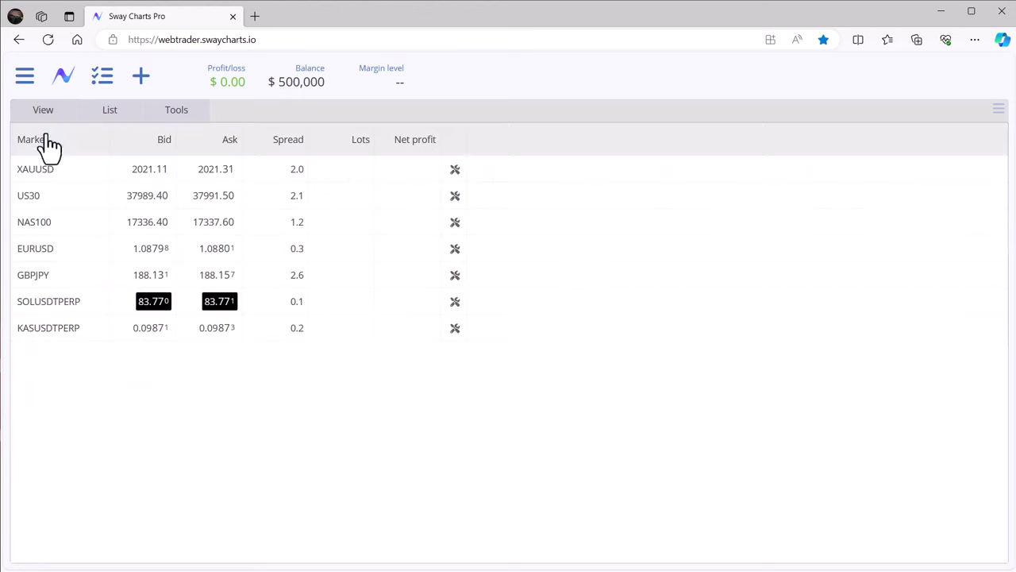
- Examine the quote grid's options for shown columns, price changes, selection and grouping
click(46, 117)
mouse_move(39, 191)
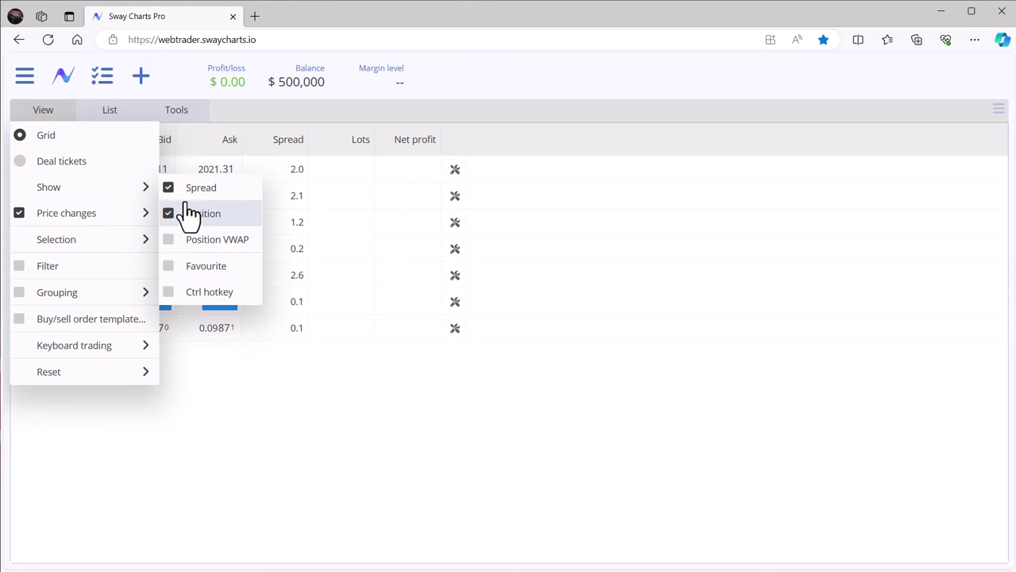
click(231, 399)
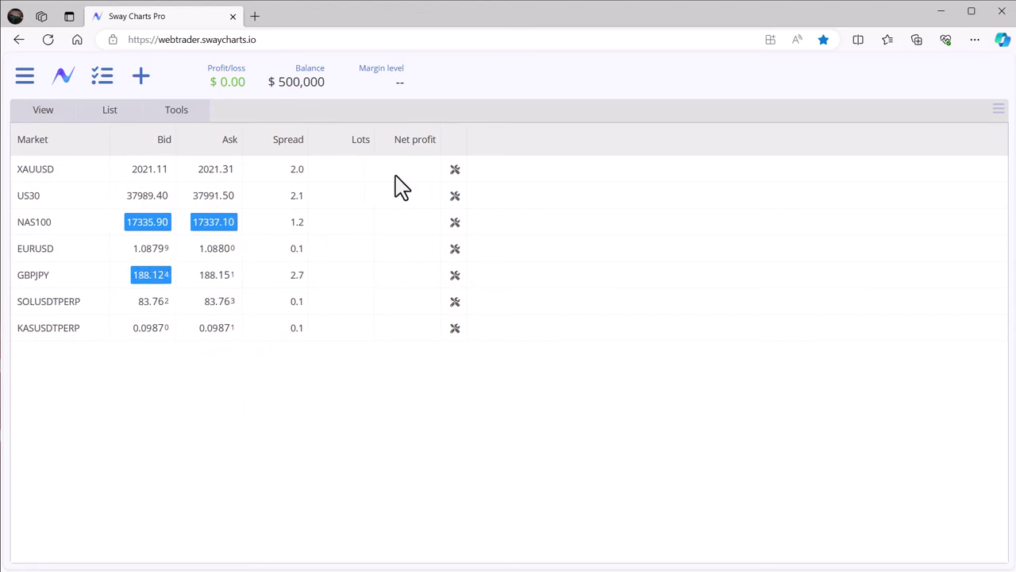
click(46, 113)
mouse_move(135, 193)
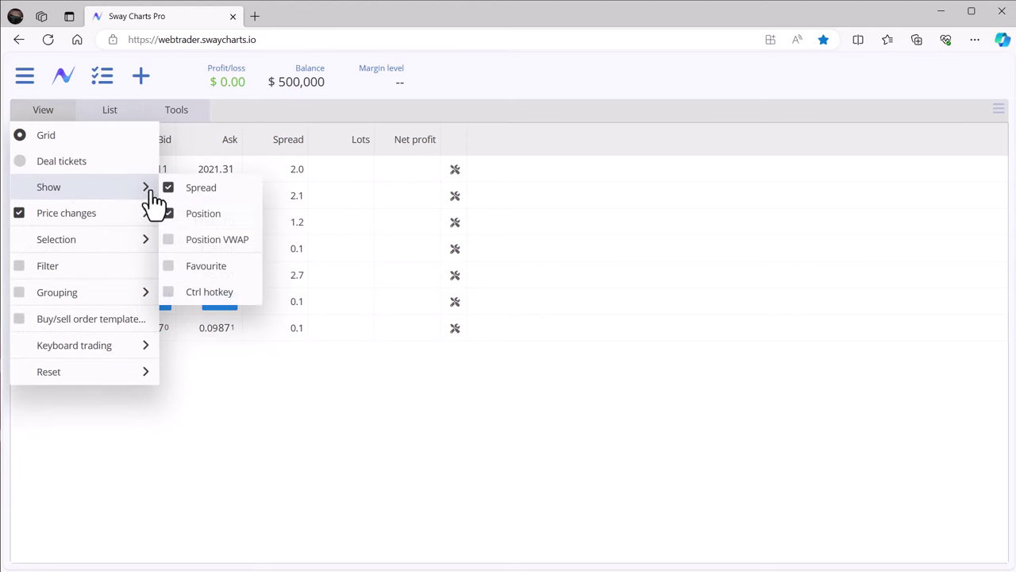
mouse_move(95, 234)
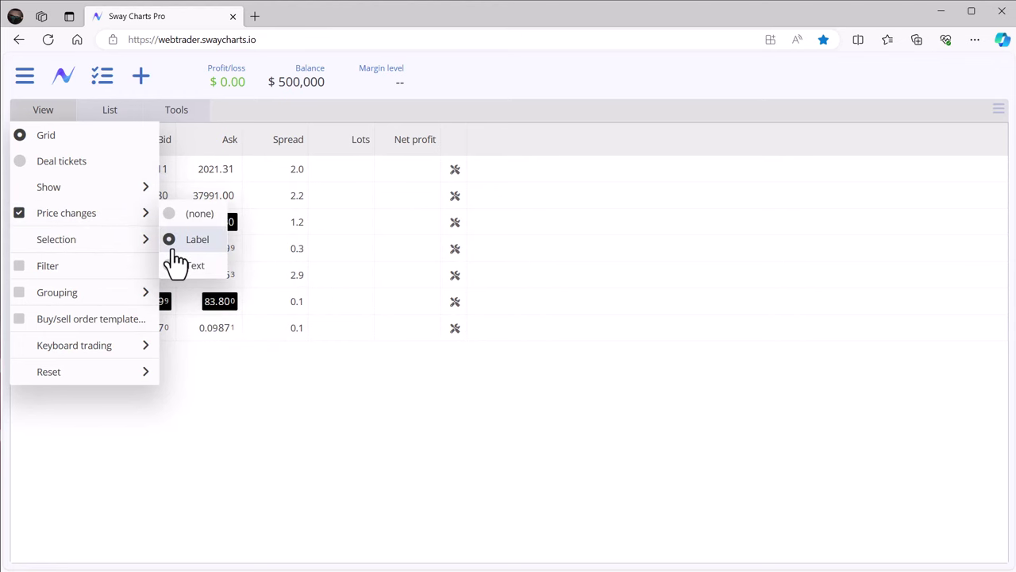
mouse_move(83, 259)
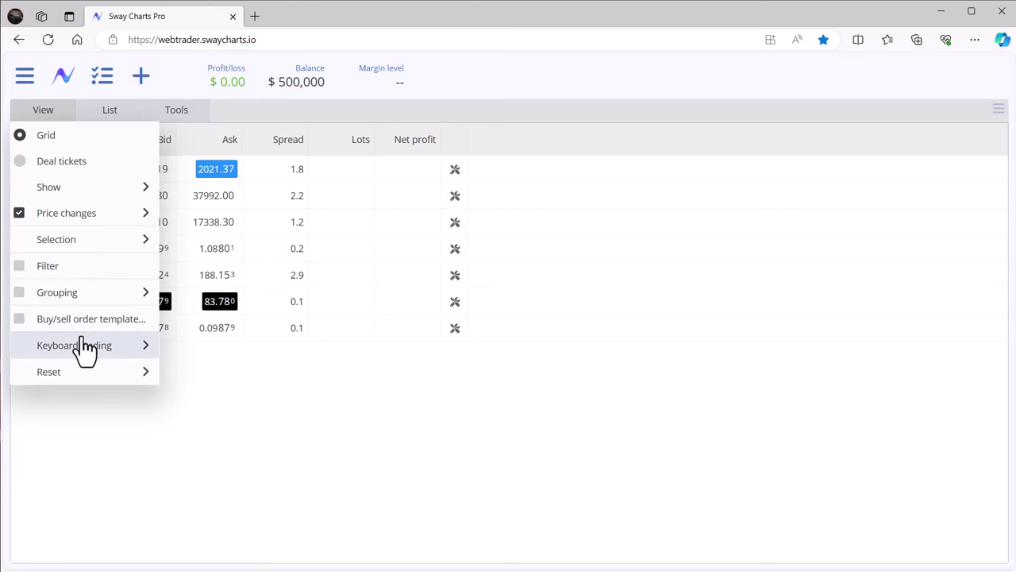
mouse_move(101, 304)
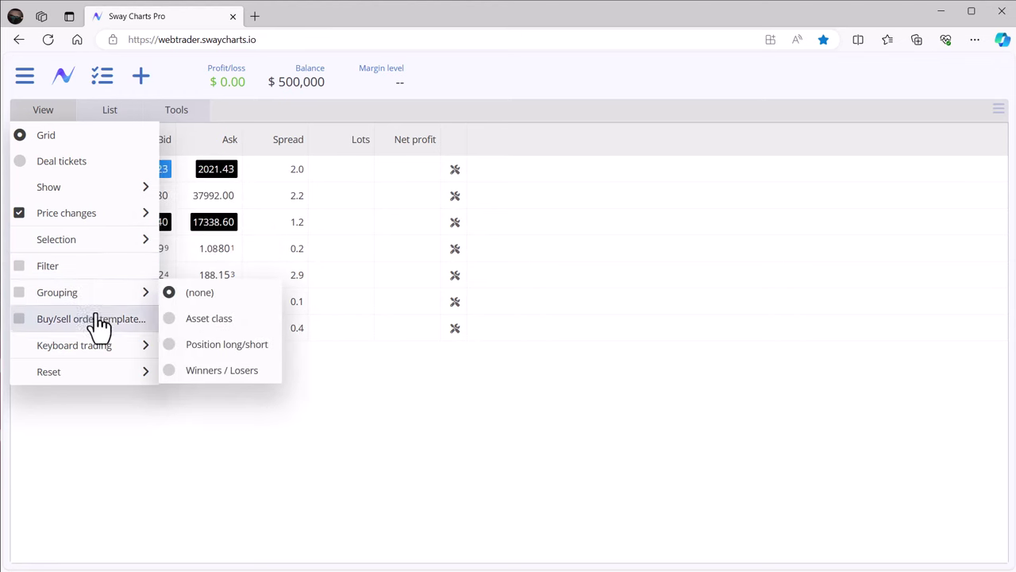
- Try showing only the Favourites in the quotes and switch back to the Market list
click(103, 116)
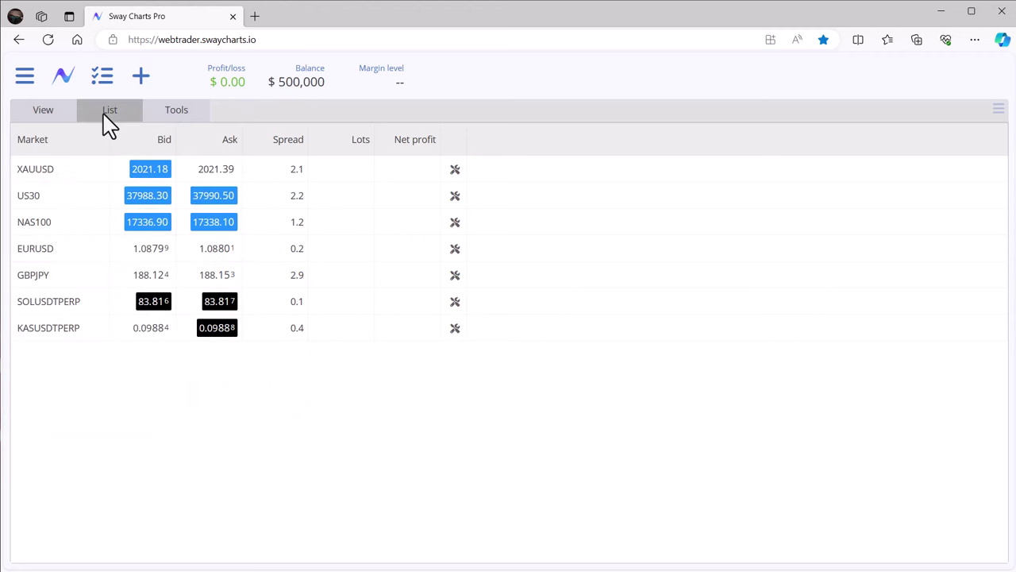
click(103, 116)
click(127, 187)
click(115, 111)
click(123, 136)
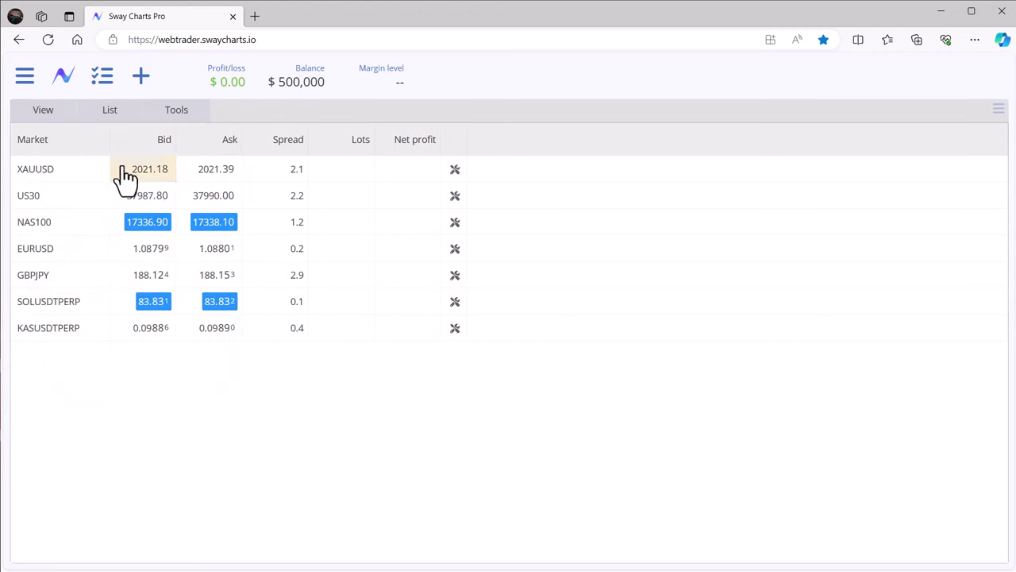
- Examine the quotes' watchlist options and the tools for all markets, selected markets and new orders
click(111, 114)
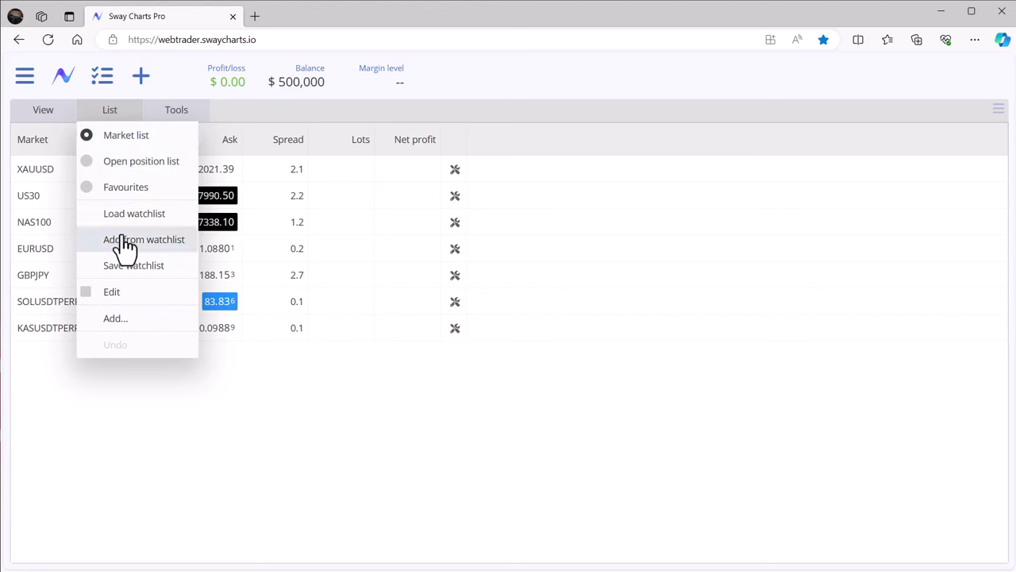
click(163, 115)
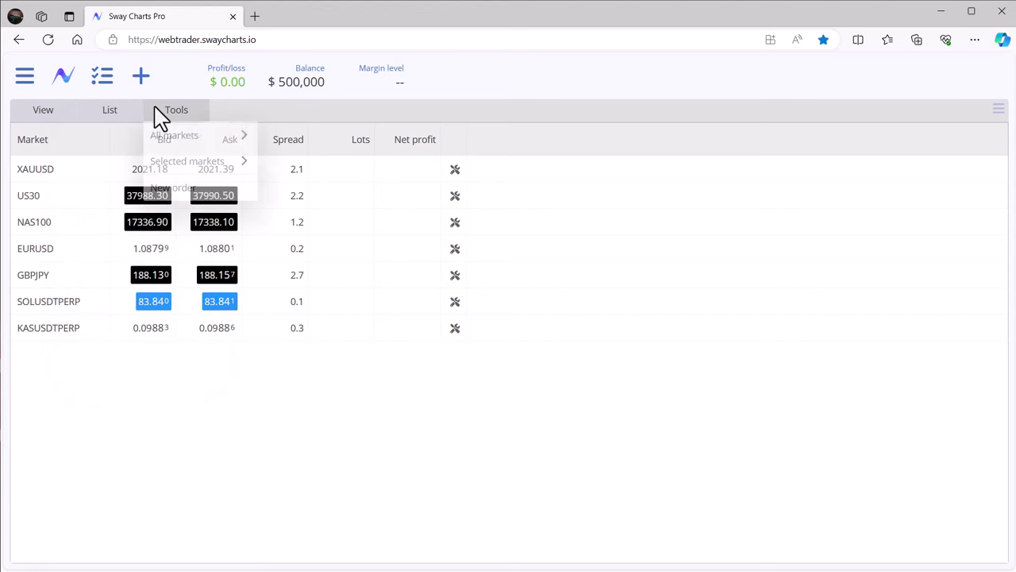
mouse_move(188, 145)
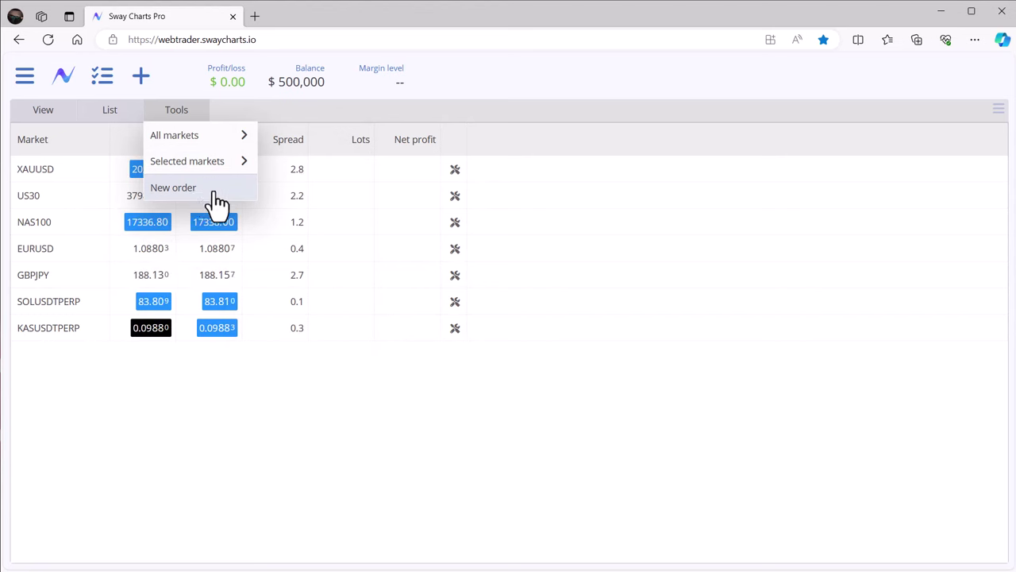
- Open the Trades page and review its trade and order filters, view options and tools
click(22, 78)
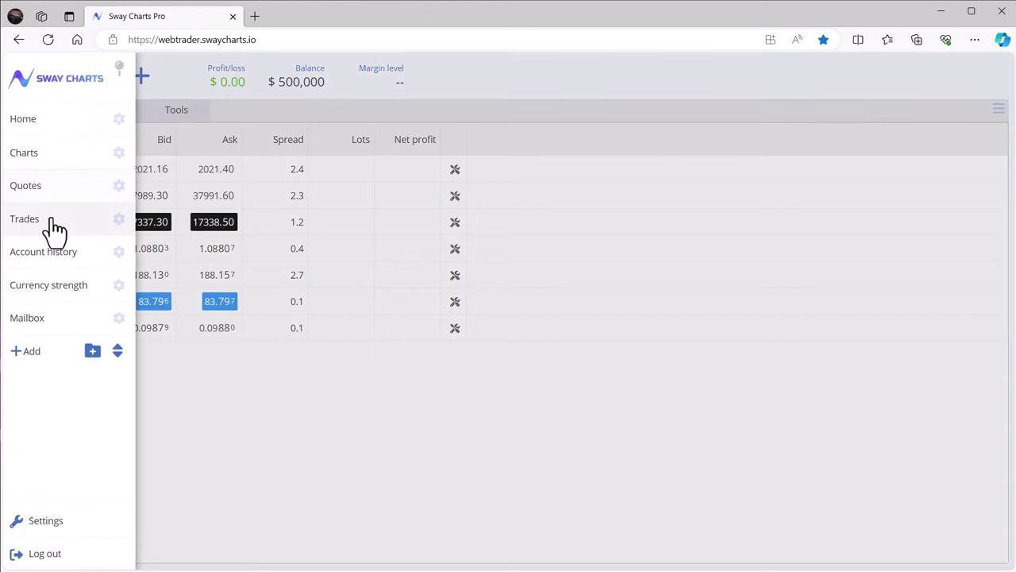
click(32, 222)
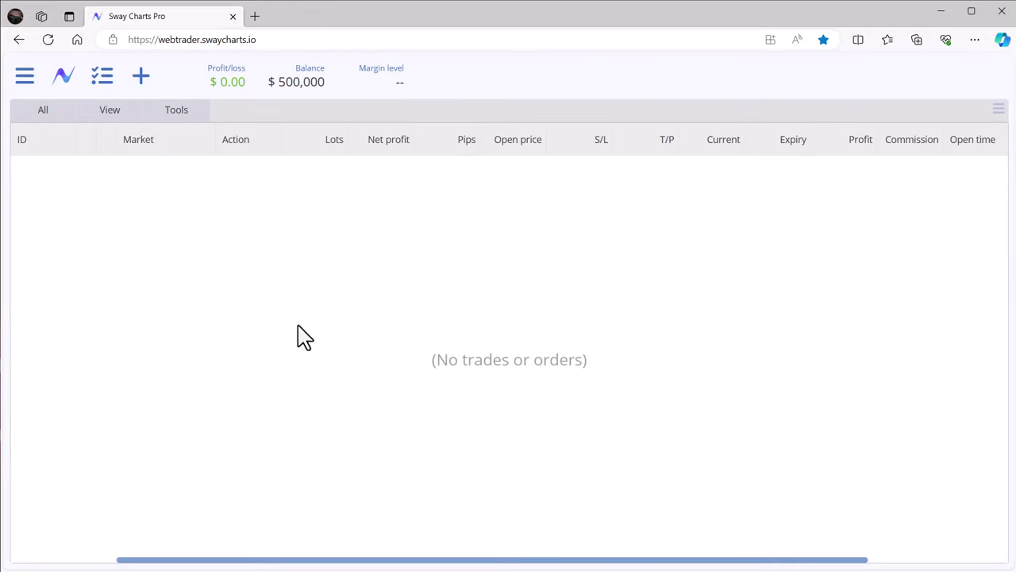
click(43, 111)
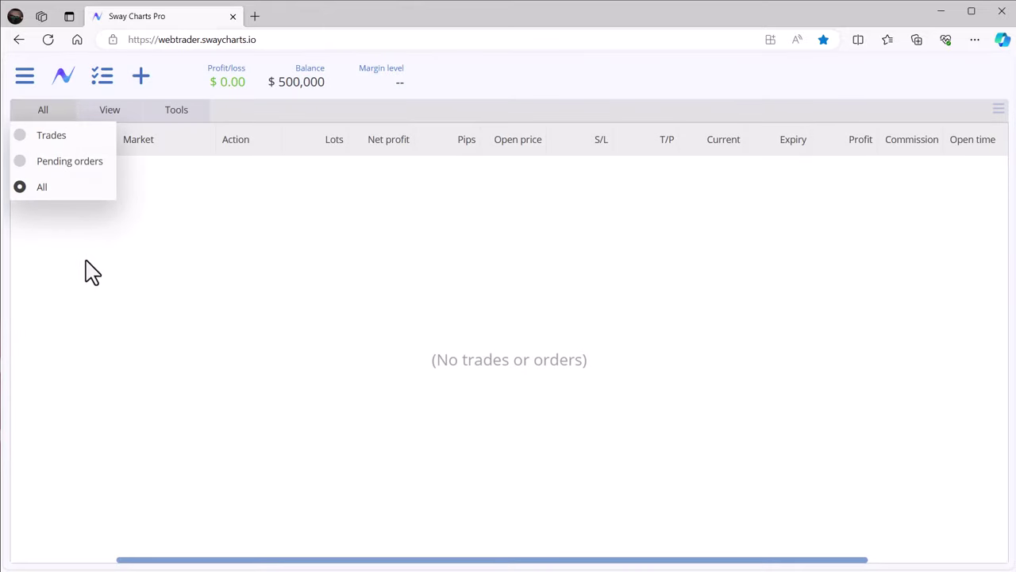
click(98, 113)
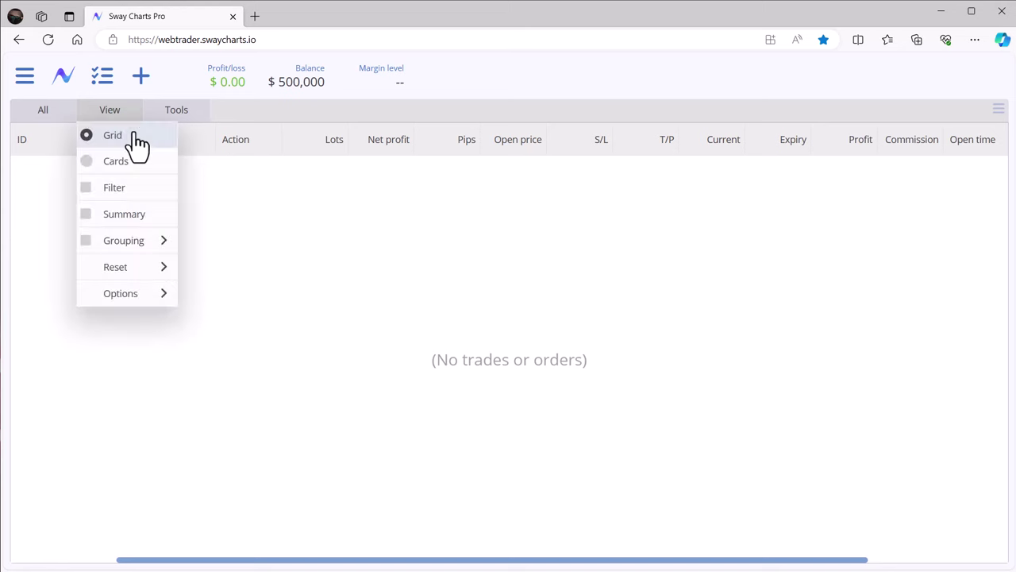
click(191, 118)
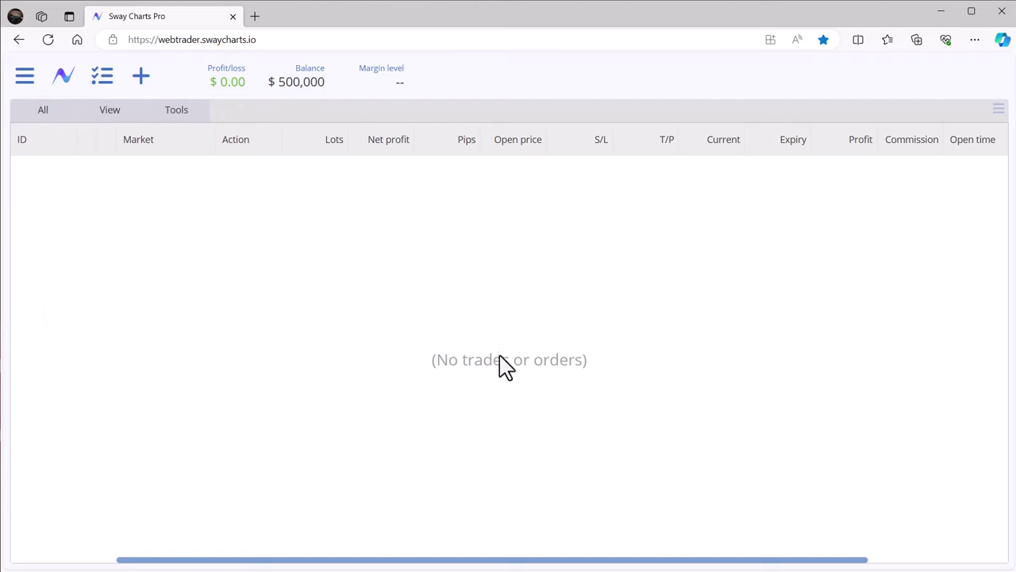
- Open the account history with its Analysis view
click(24, 75)
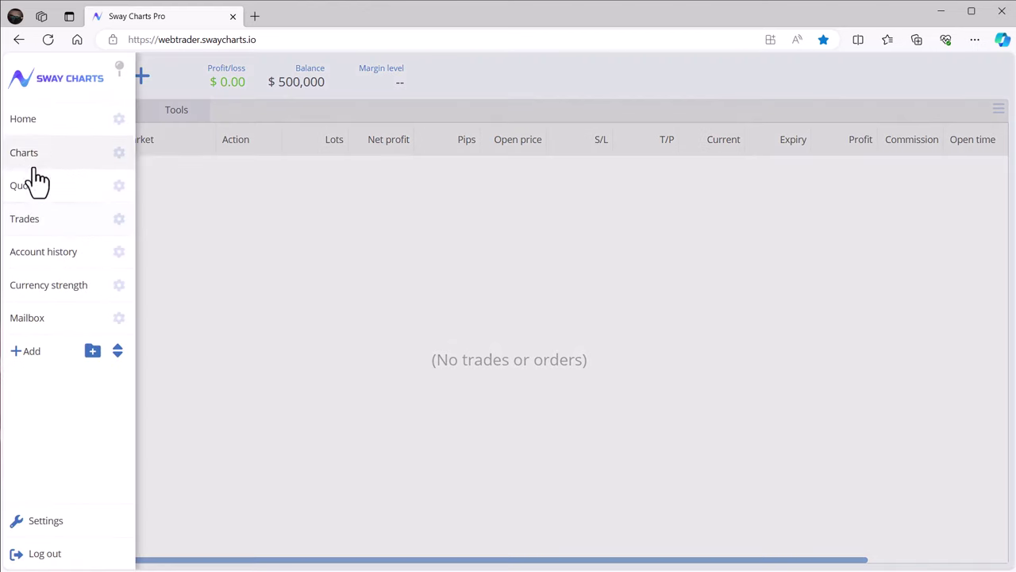
click(49, 261)
click(89, 119)
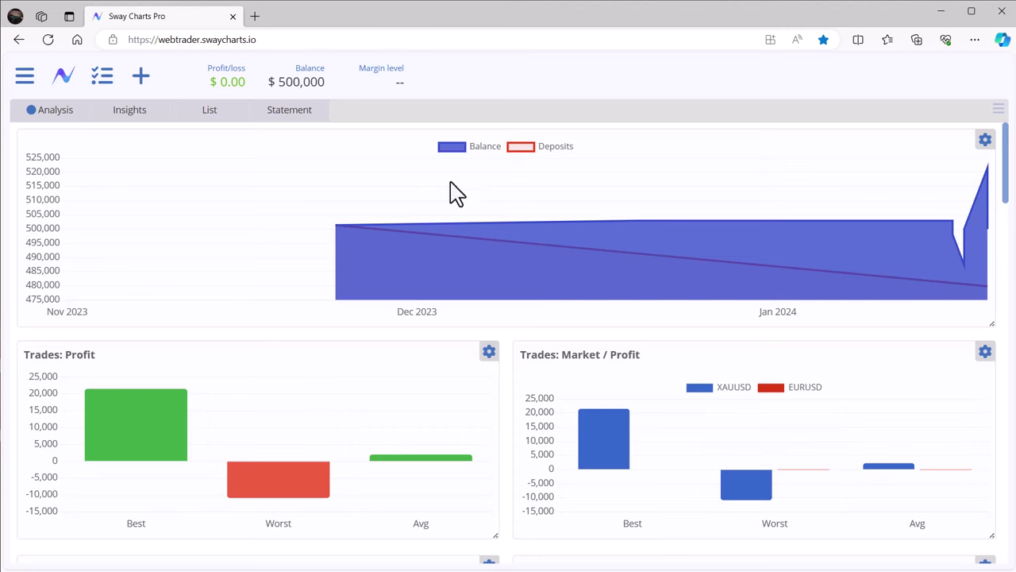
- Examine the account analysis charts on trade days, duration and winners or losers, plus the tables by market and time period
scroll(480, 252, down, 5)
scroll(548, 274, down, 2)
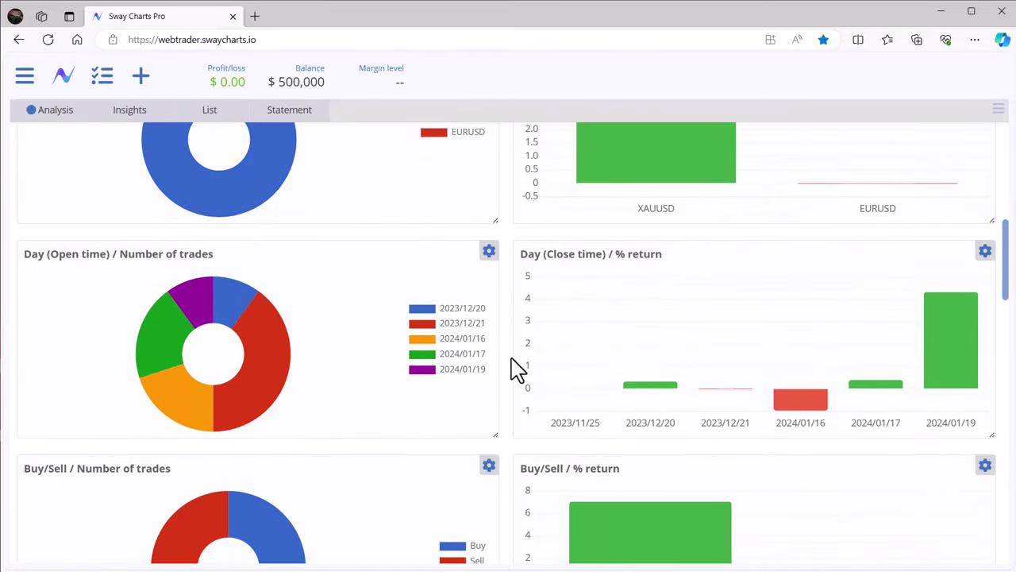
scroll(517, 370, down, 4)
scroll(530, 352, down, 8)
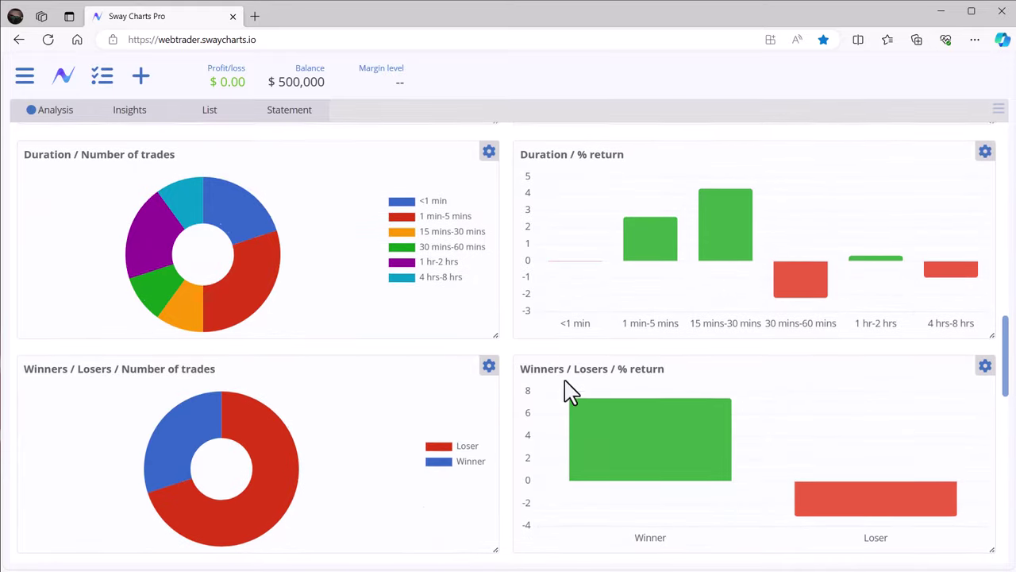
scroll(556, 317, up, 5)
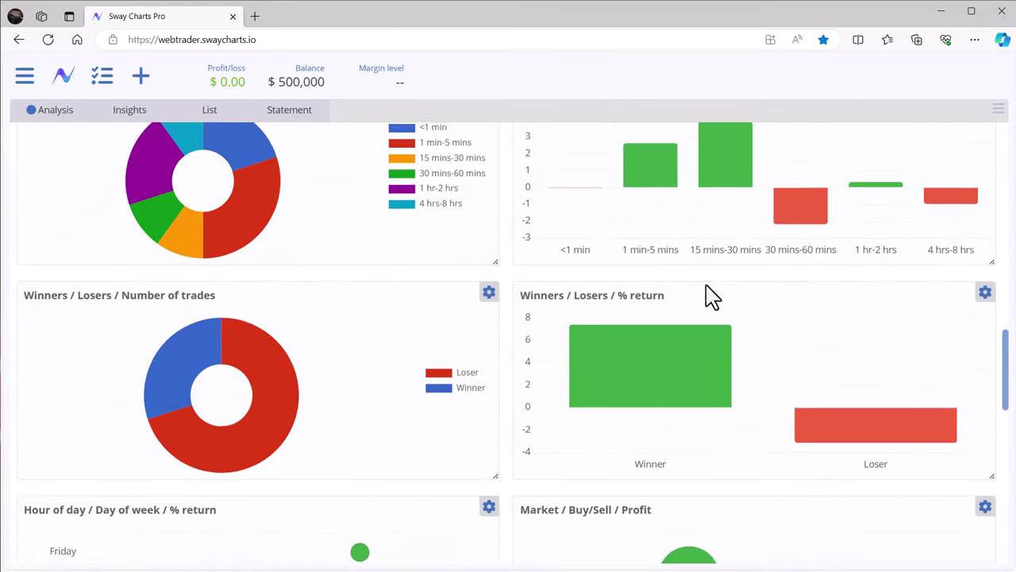
scroll(468, 393, down, 4)
scroll(469, 393, down, 3)
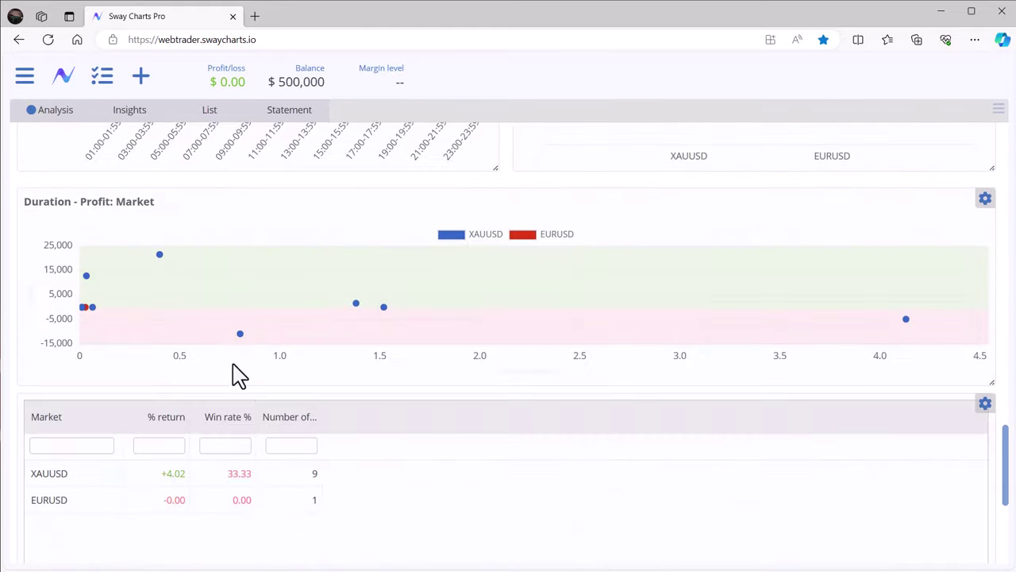
scroll(270, 433, down, 2)
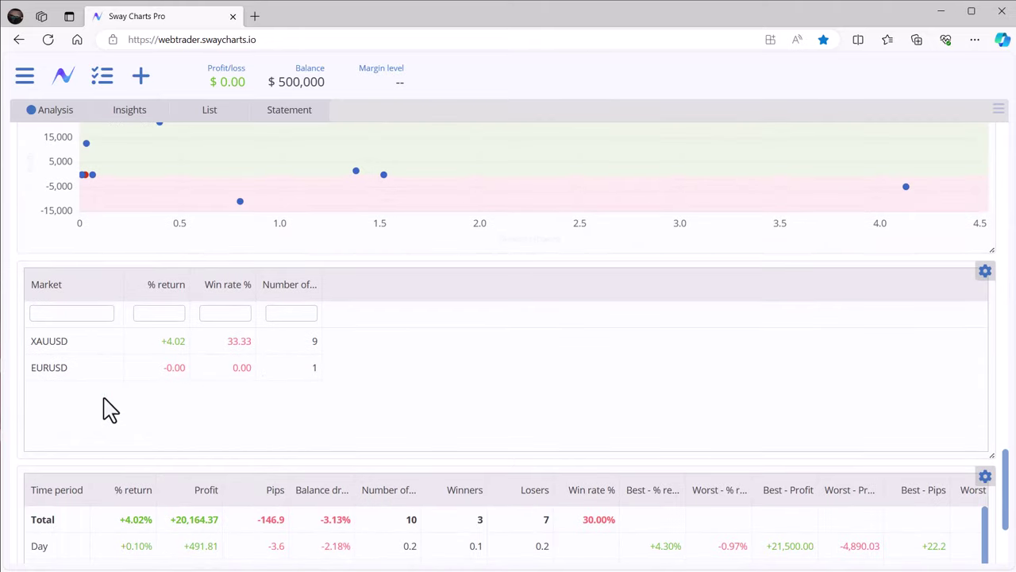
scroll(155, 443, down, 3)
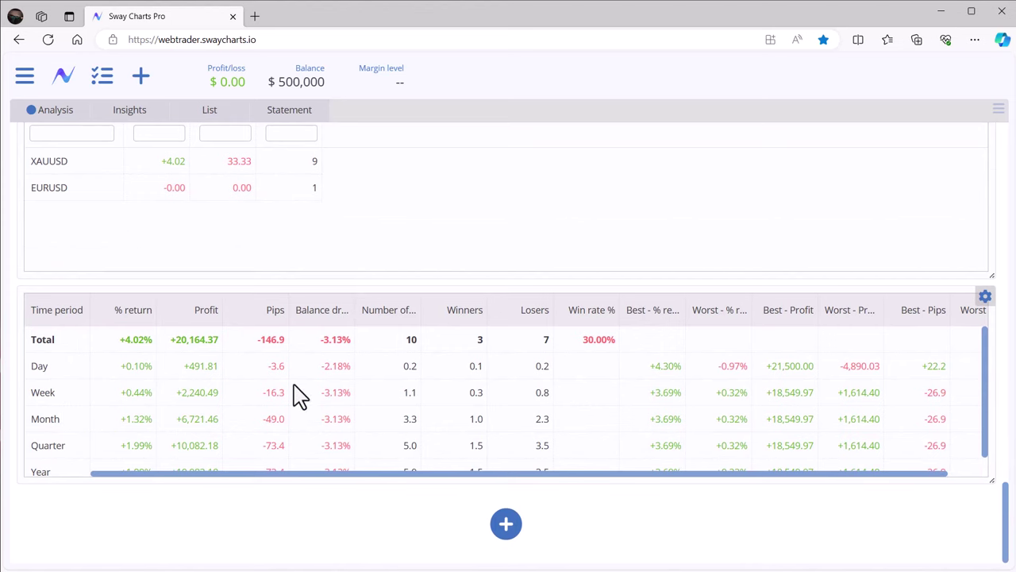
scroll(548, 393, down, 1)
scroll(603, 413, up, 1)
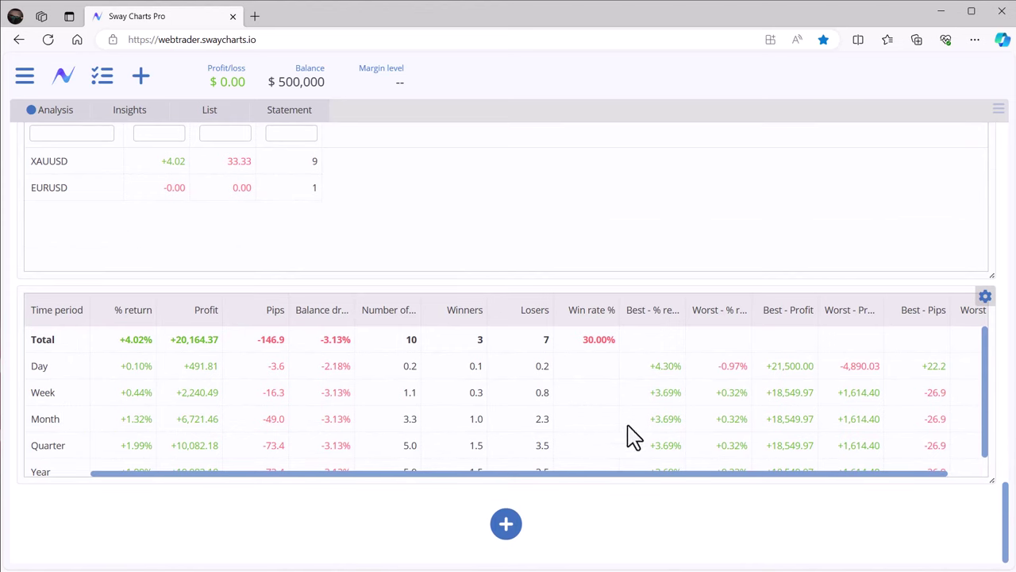
- Open the account history's Insights view and examine the best and worst % return by market and time period
click(123, 111)
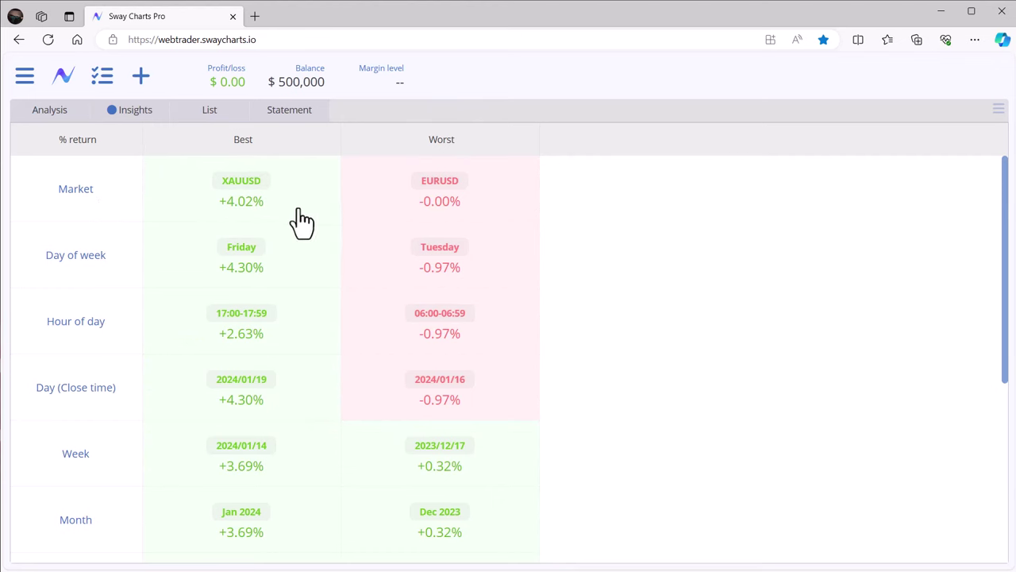
scroll(310, 214, down, 4)
scroll(336, 288, up, 4)
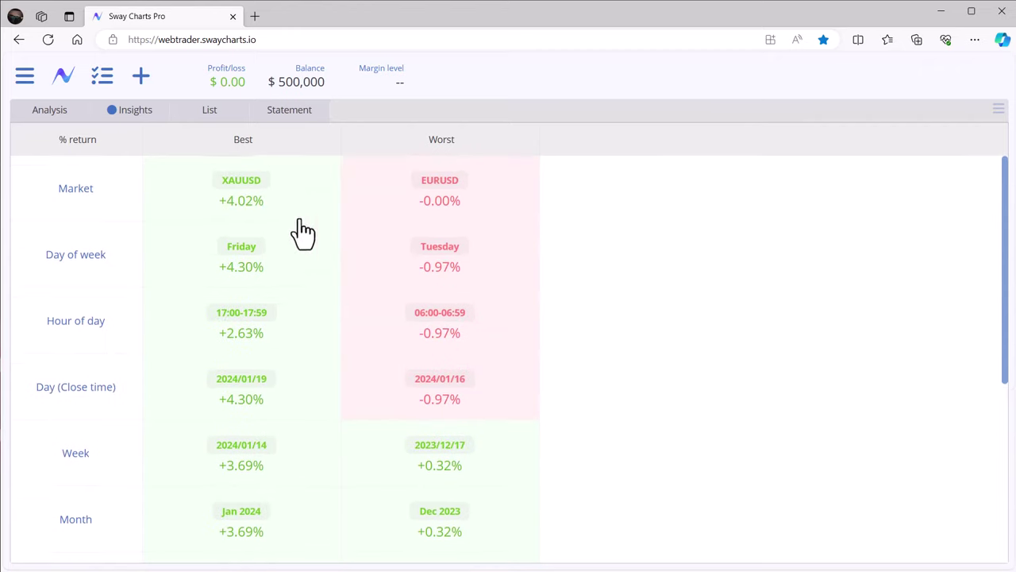
- Open the account history's List view and examine its filter, summary, grouping, download and reset options
click(211, 111)
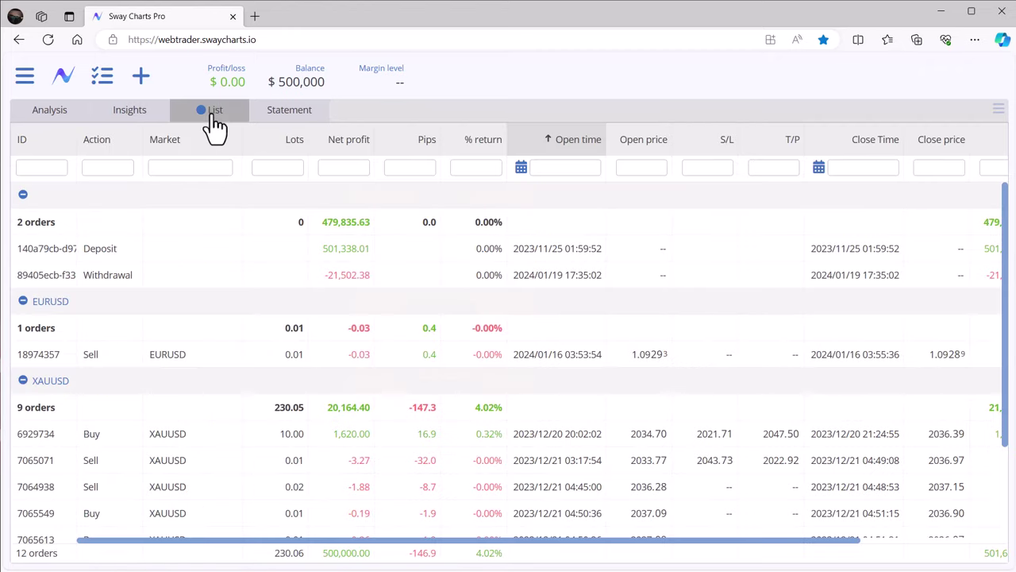
click(213, 115)
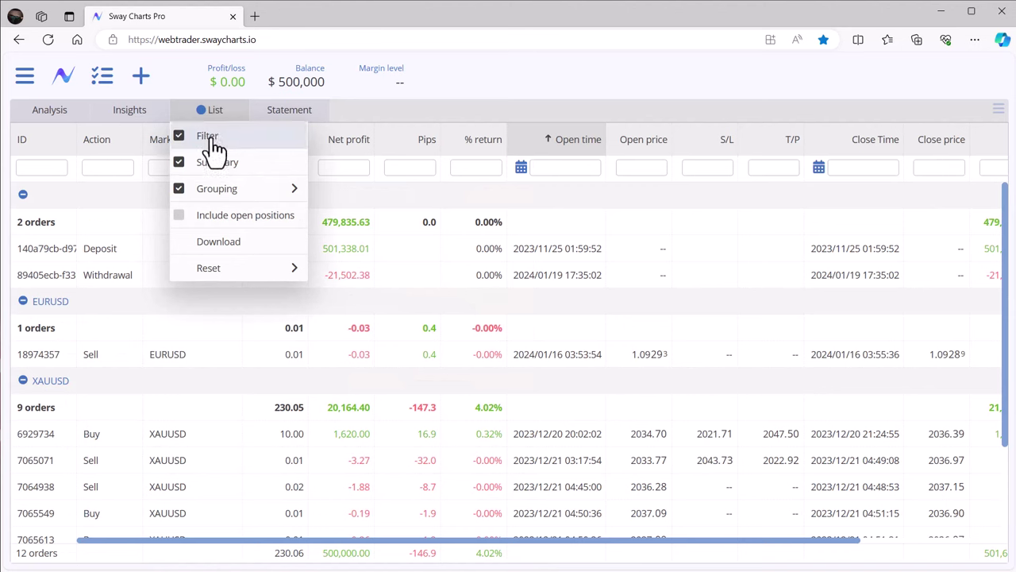
mouse_move(226, 193)
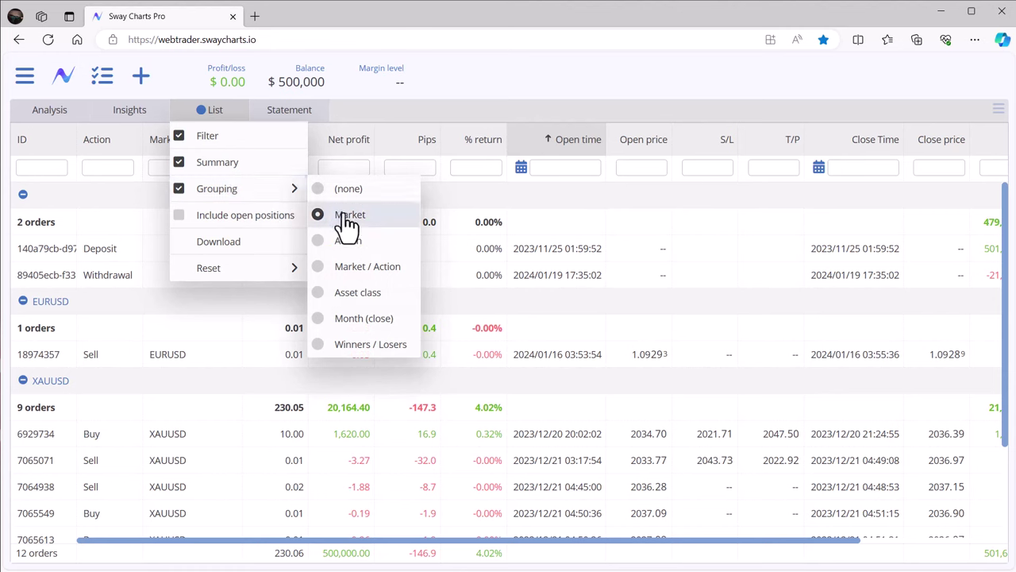
mouse_move(278, 274)
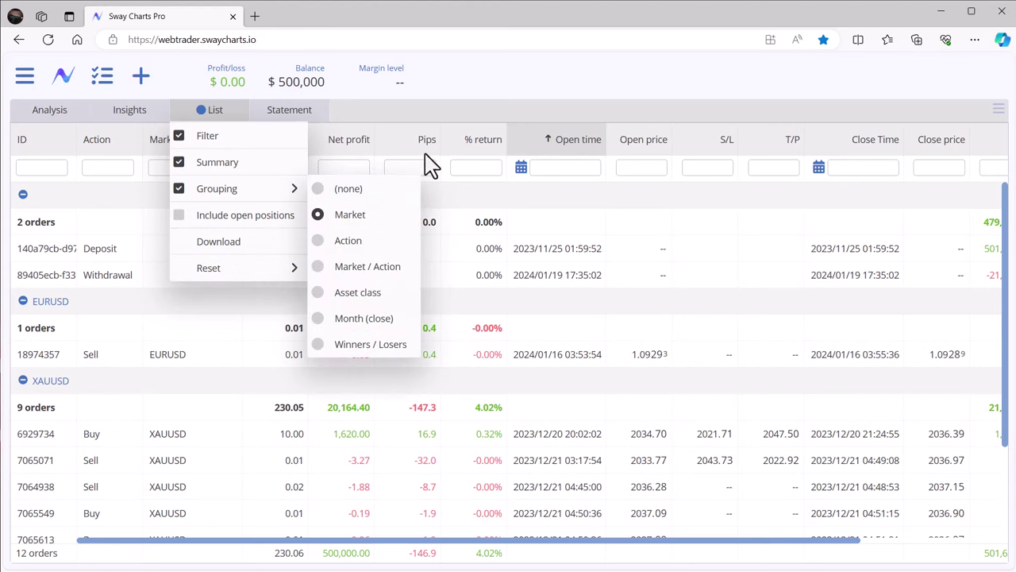
- Move the Net profit column ahead of Lots and the Pips column ahead of Market in the history list
drag(347, 141, 298, 137)
drag(397, 151, 186, 147)
click(204, 118)
click(204, 118)
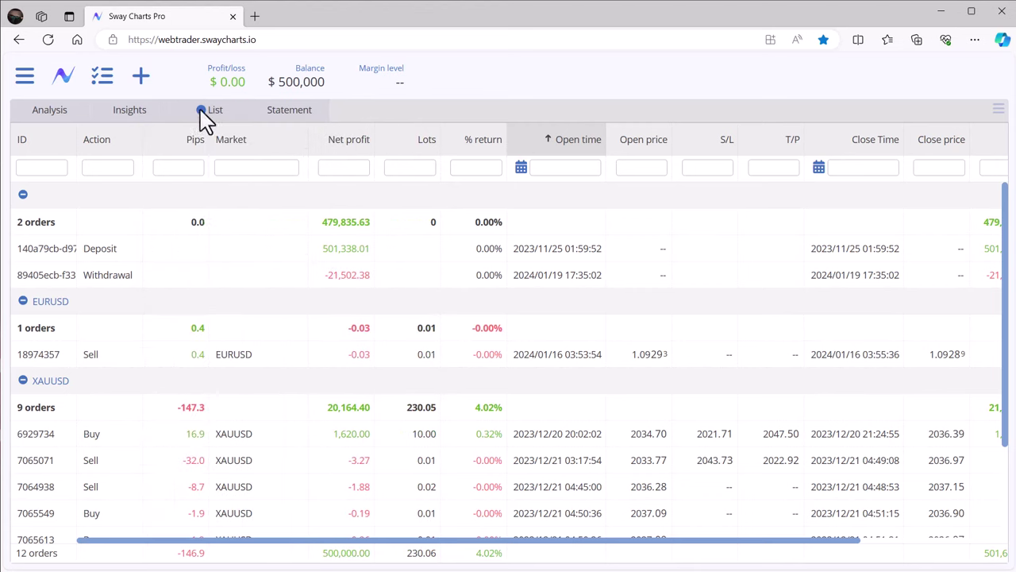
- Reset the columns of the history list to their default order
click(214, 127)
mouse_move(220, 277)
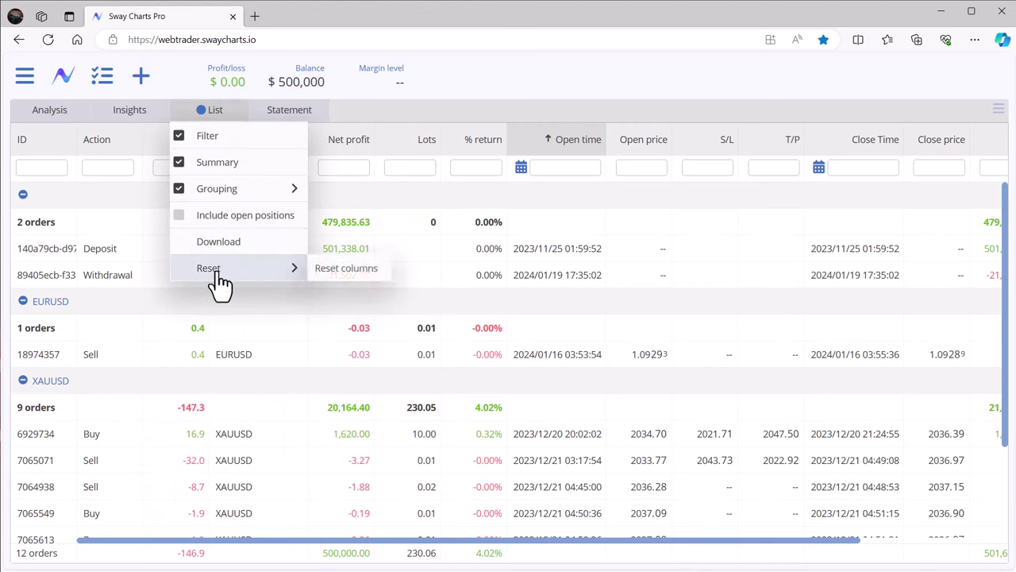
click(327, 284)
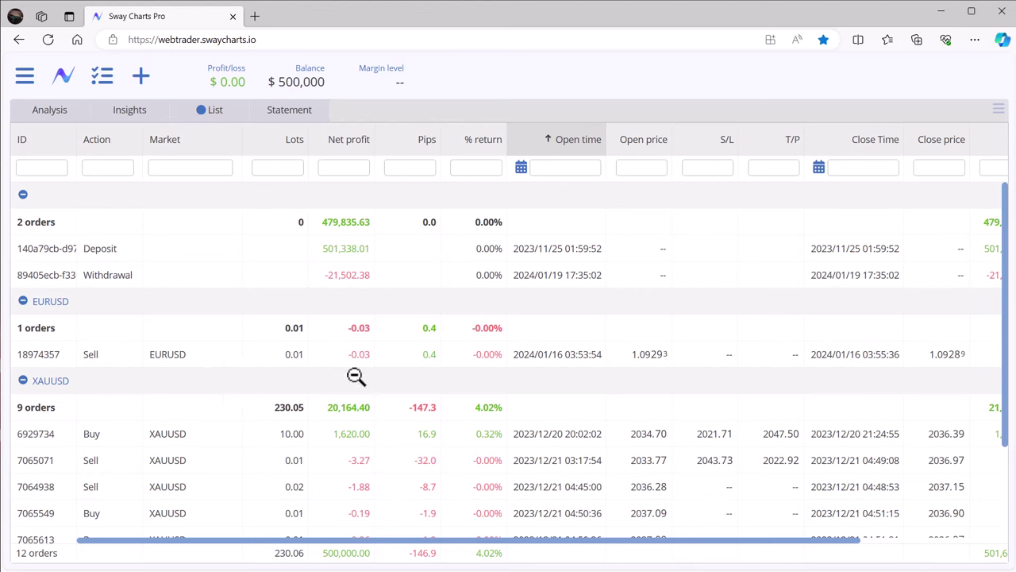
- Collapse the EURUSD group and the unnamed deposit and withdrawal group in the history list
scroll(342, 371, down, 2)
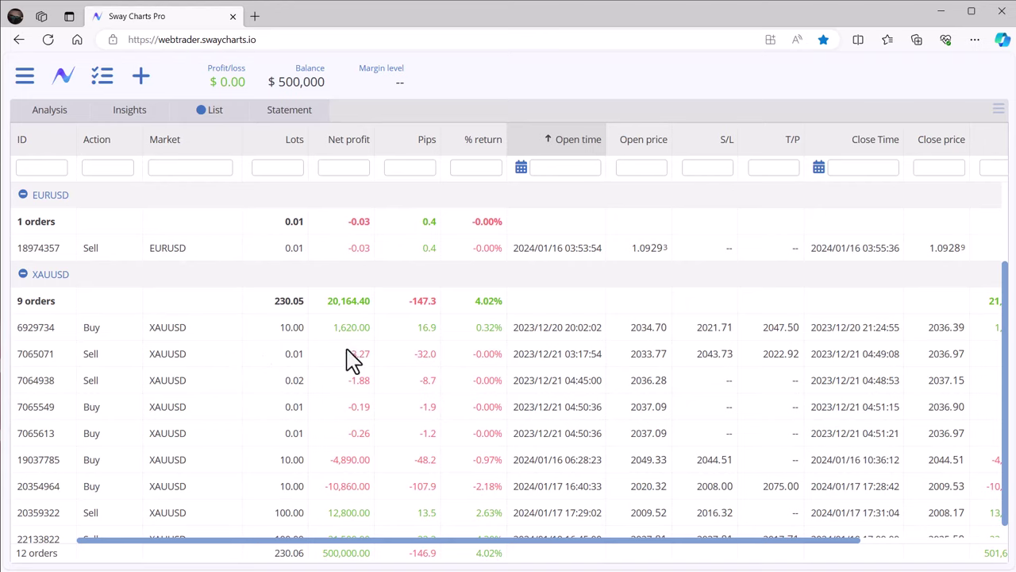
scroll(349, 361, up, 2)
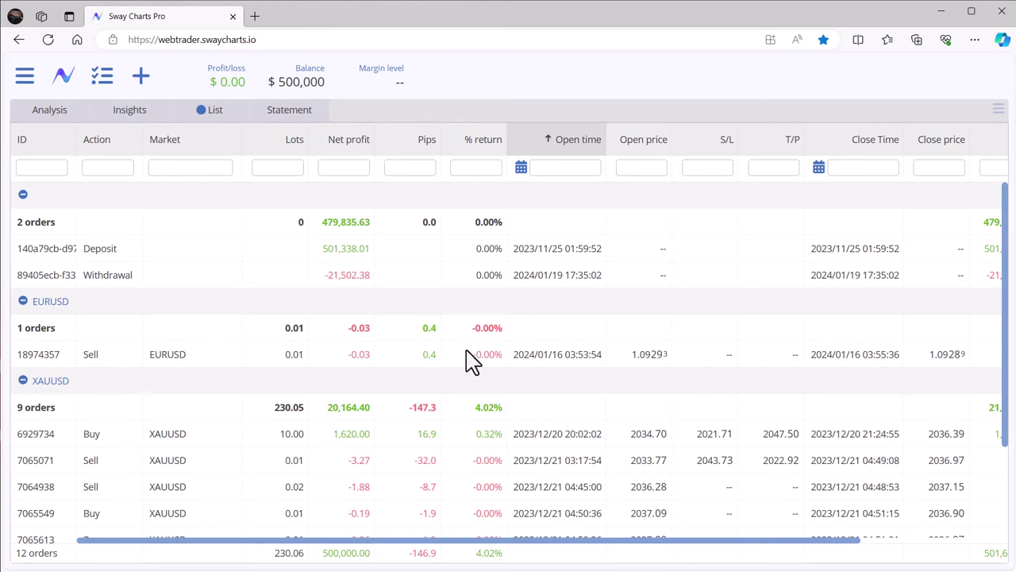
click(24, 301)
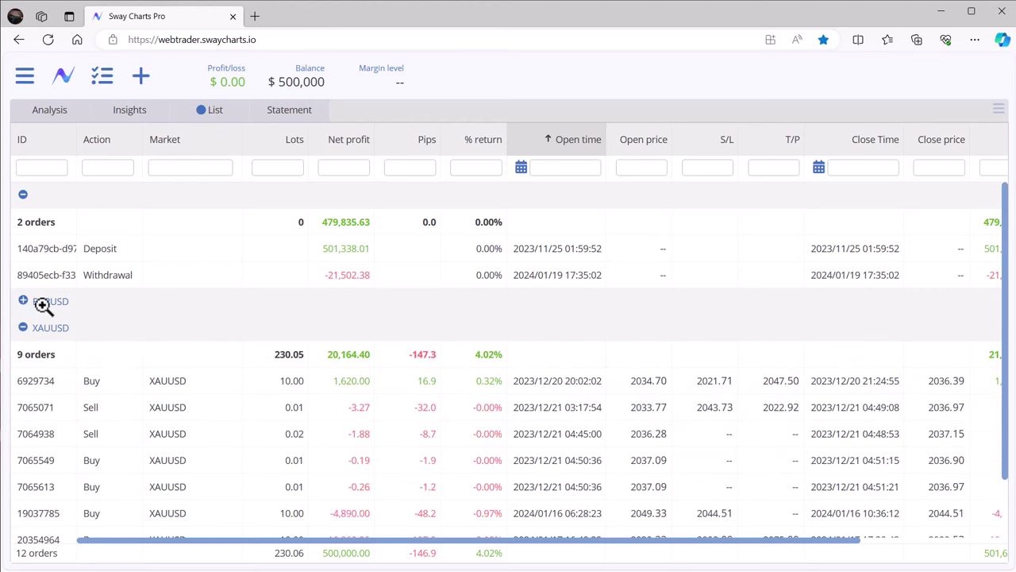
click(24, 195)
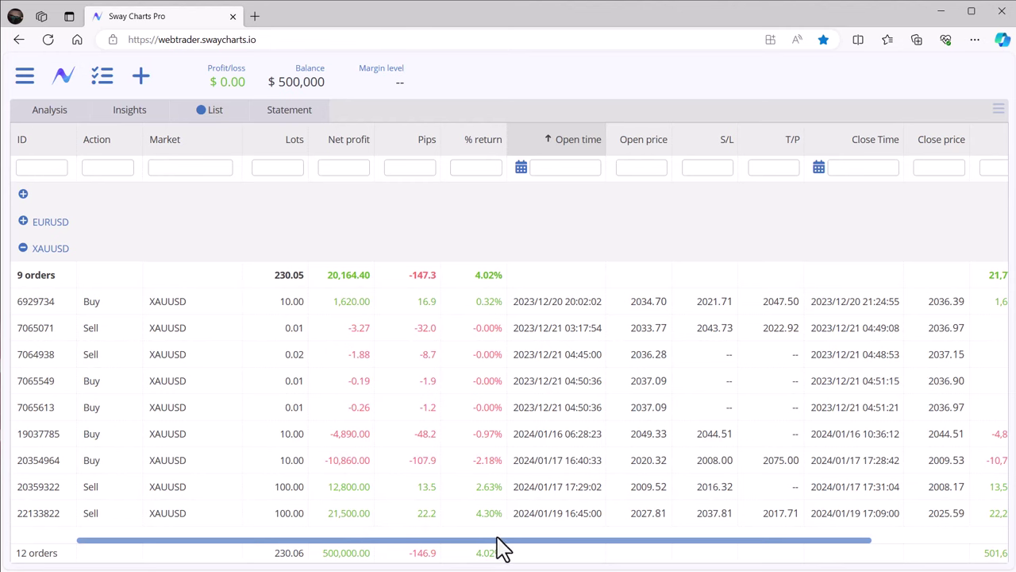
- Examine the Open time column's date filter with its type, Start/End/Fixed and date options, and close it without saving
drag(491, 541, 608, 540)
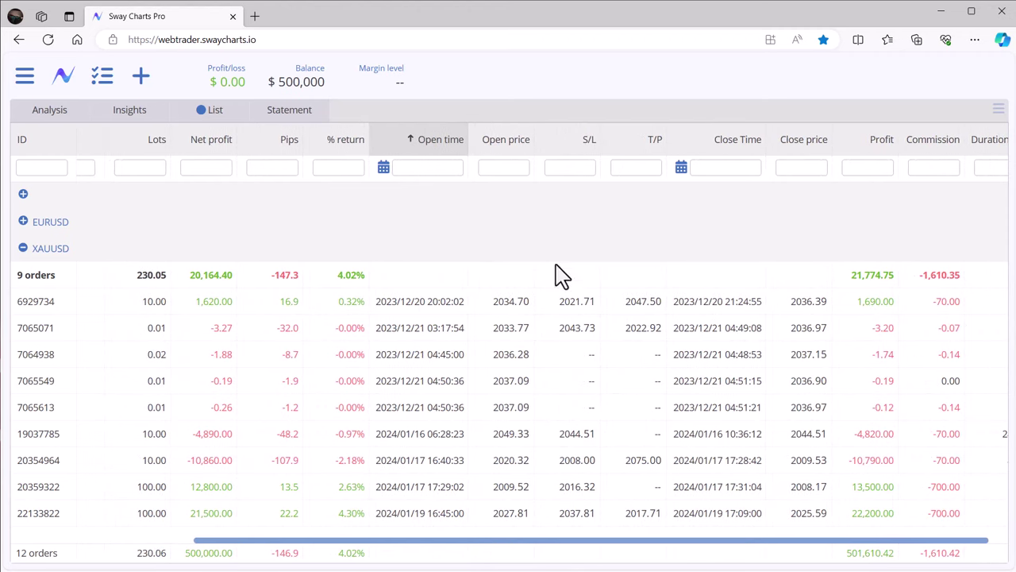
click(383, 166)
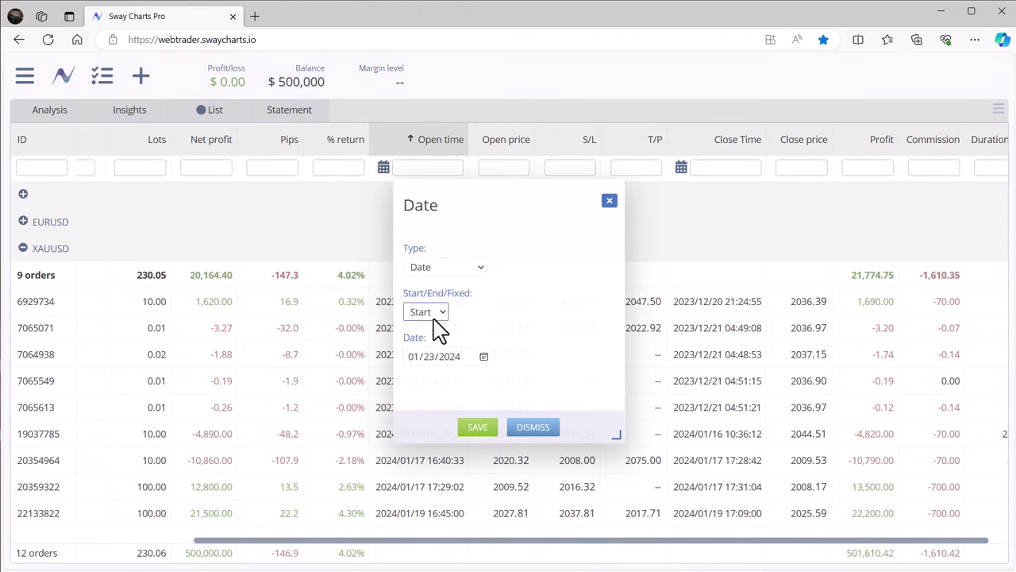
click(473, 271)
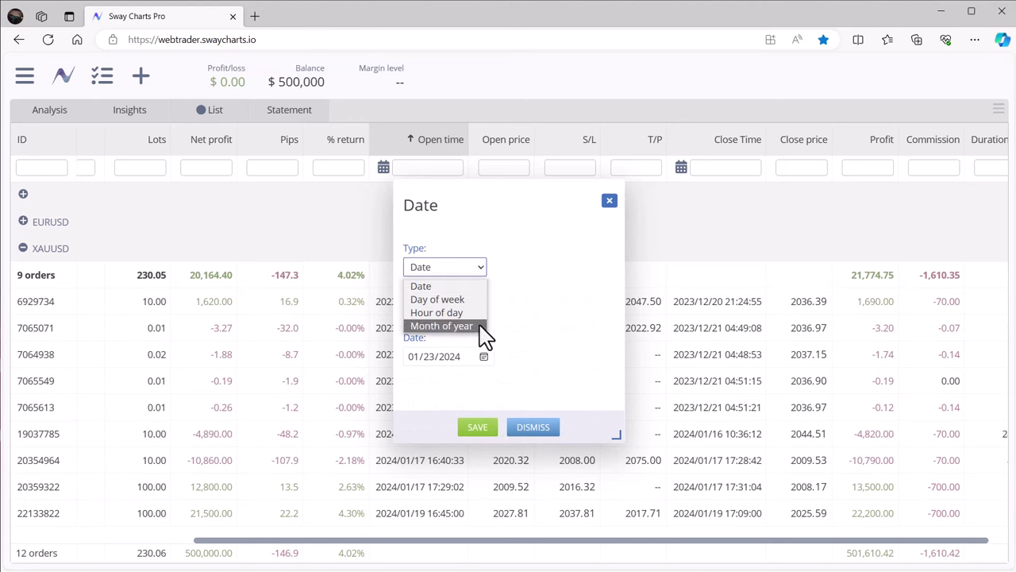
click(524, 325)
click(435, 313)
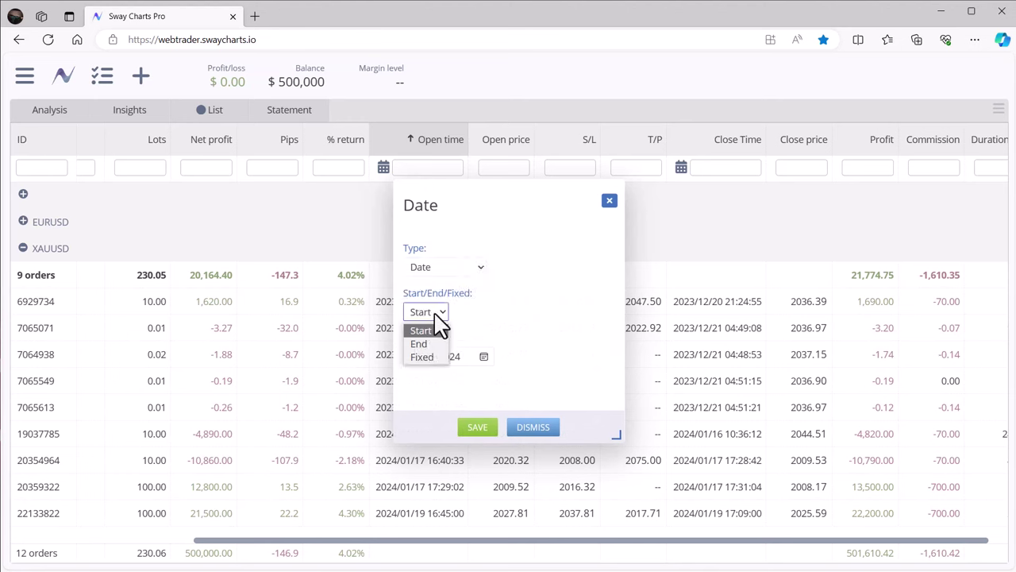
click(435, 315)
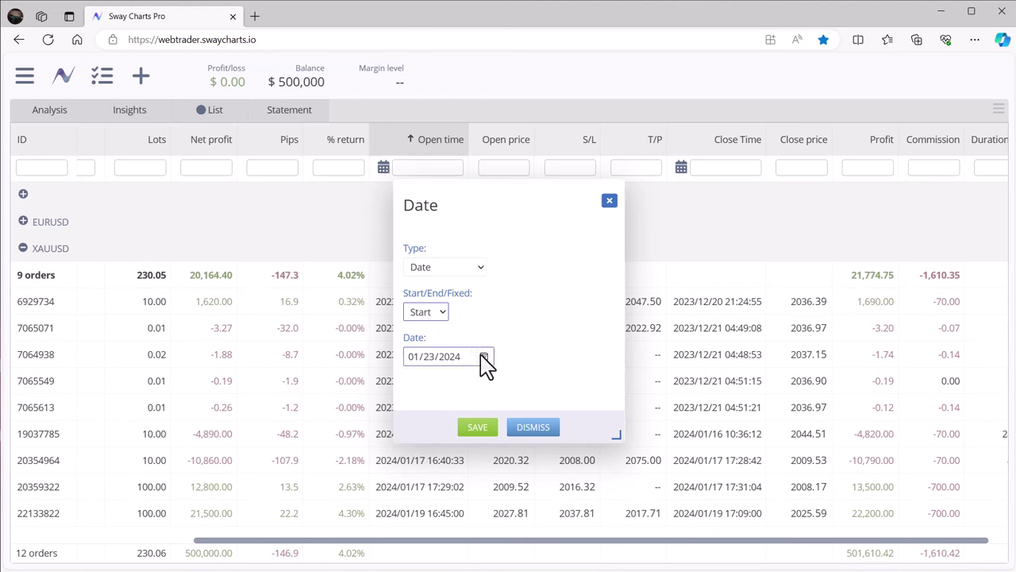
click(484, 358)
click(540, 340)
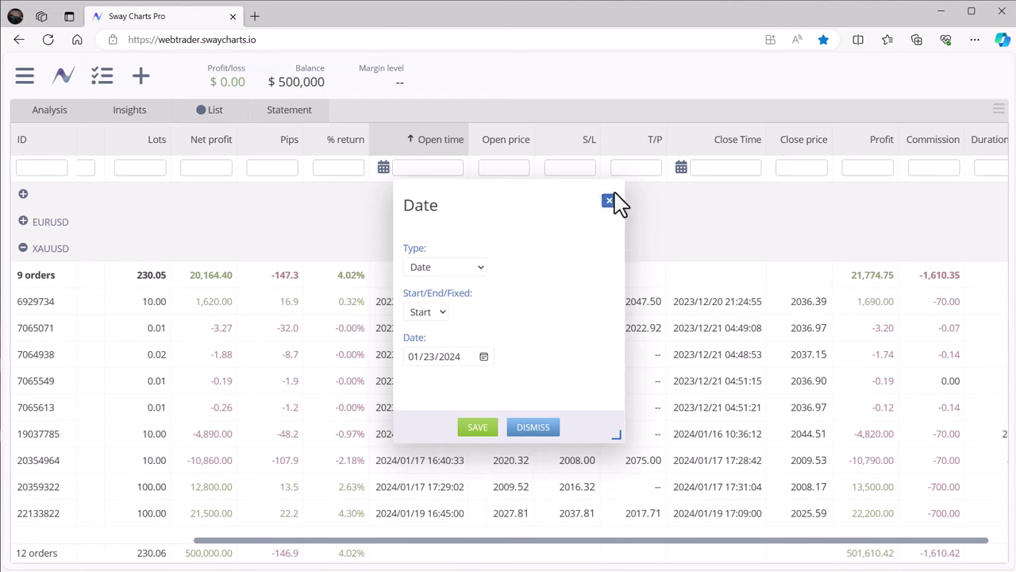
click(609, 201)
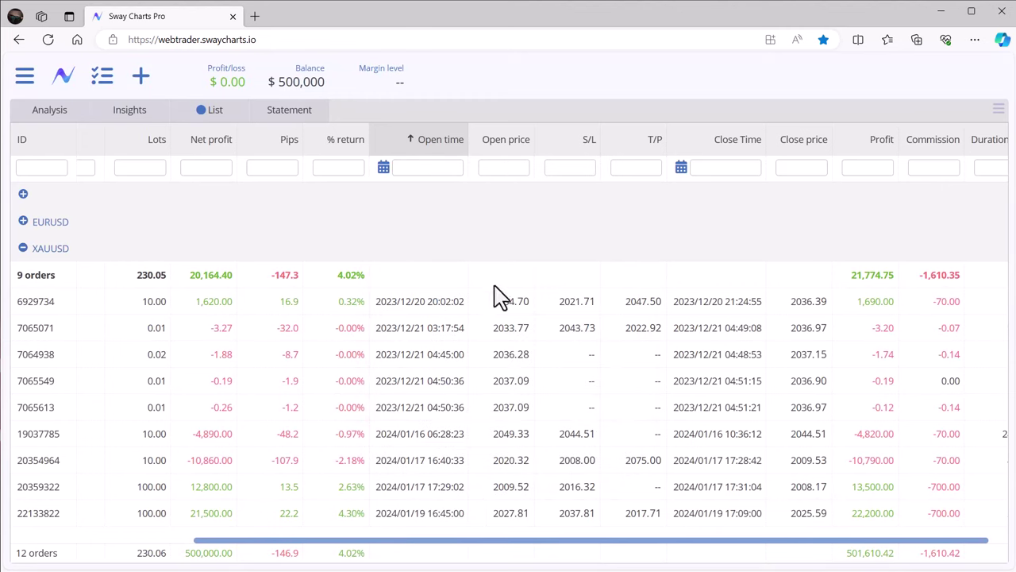
- Review the history list's remaining columns through Duration and the entries of the deposit and withdrawal group
drag(574, 549, 606, 551)
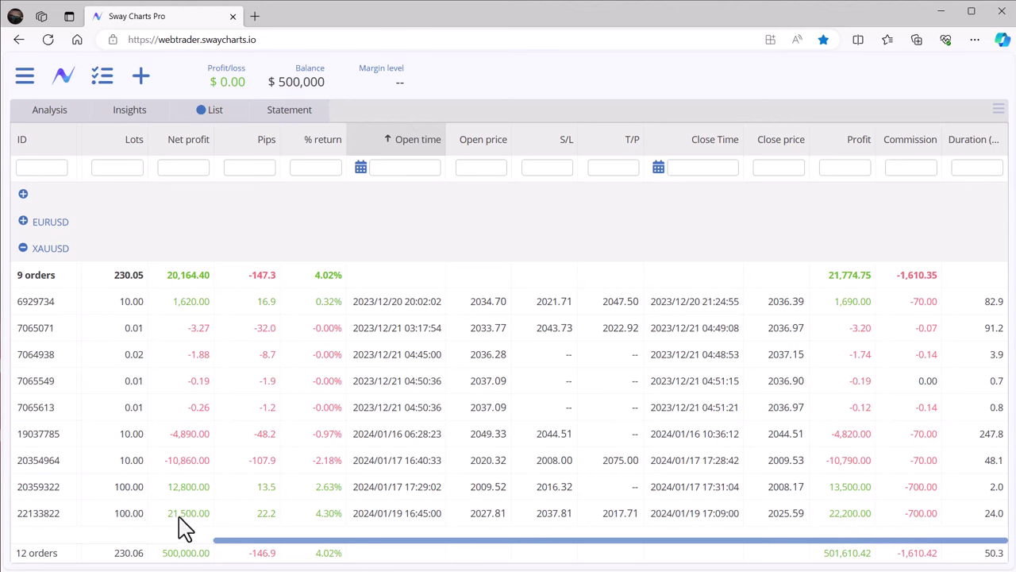
drag(259, 540, 100, 540)
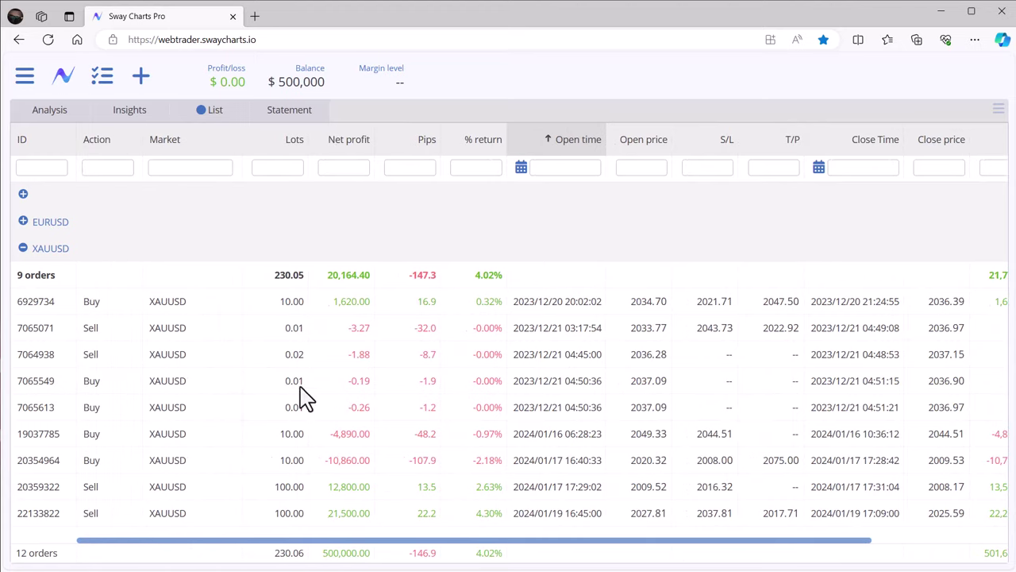
click(24, 196)
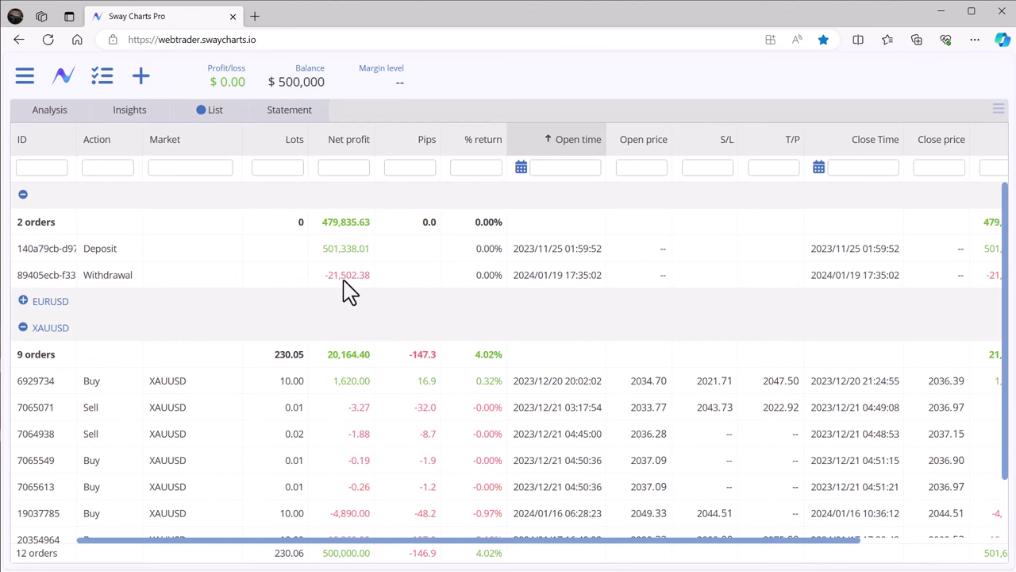
click(23, 194)
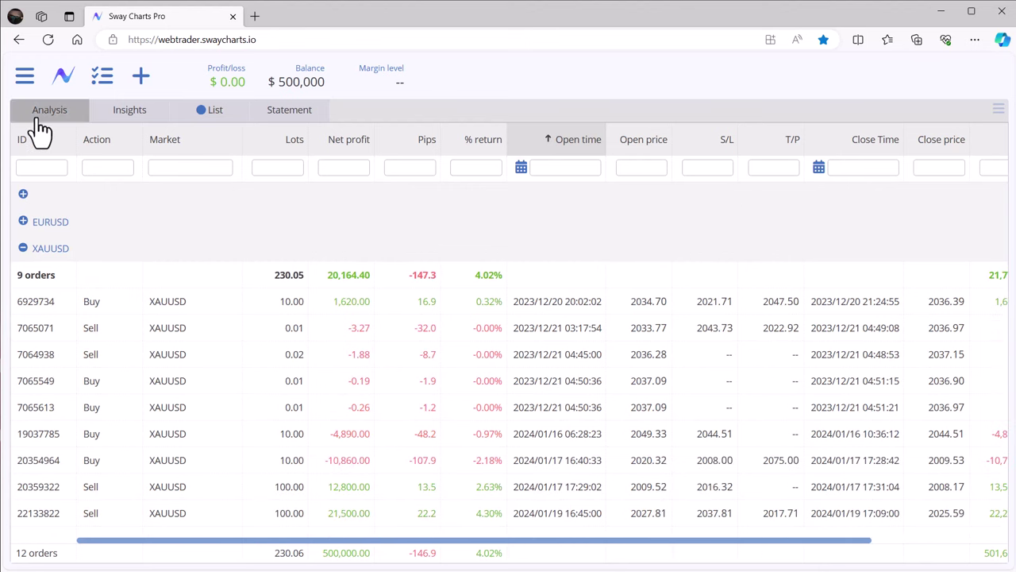
- Open the Currency strength page and review its sorting and short-, medium-, long-term and custom options
click(24, 75)
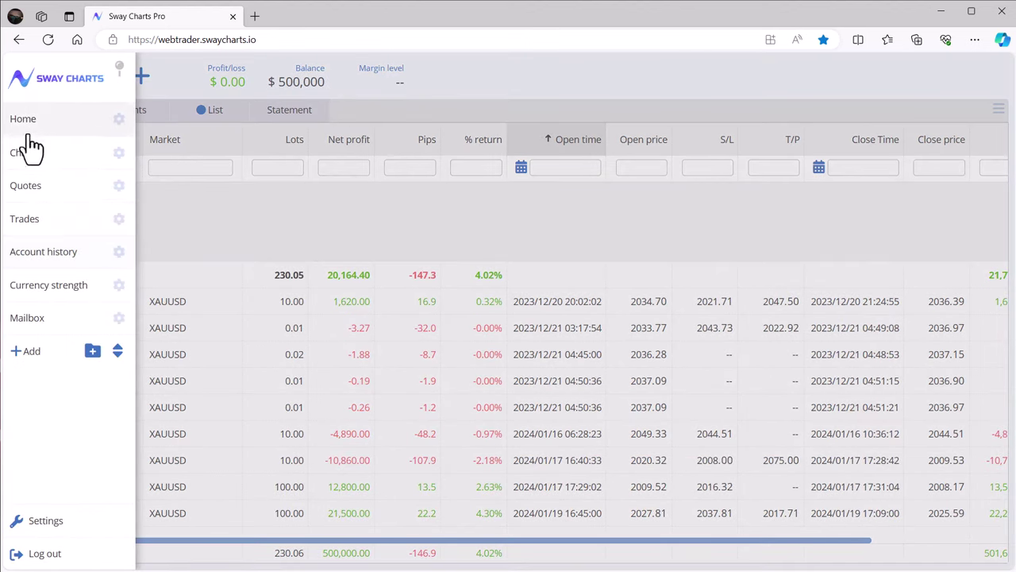
click(45, 298)
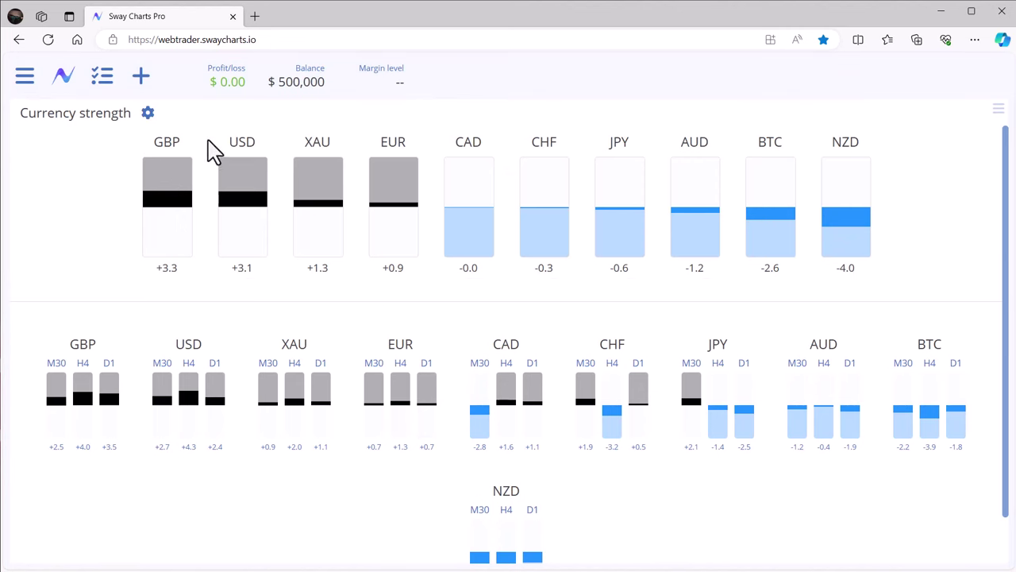
click(148, 113)
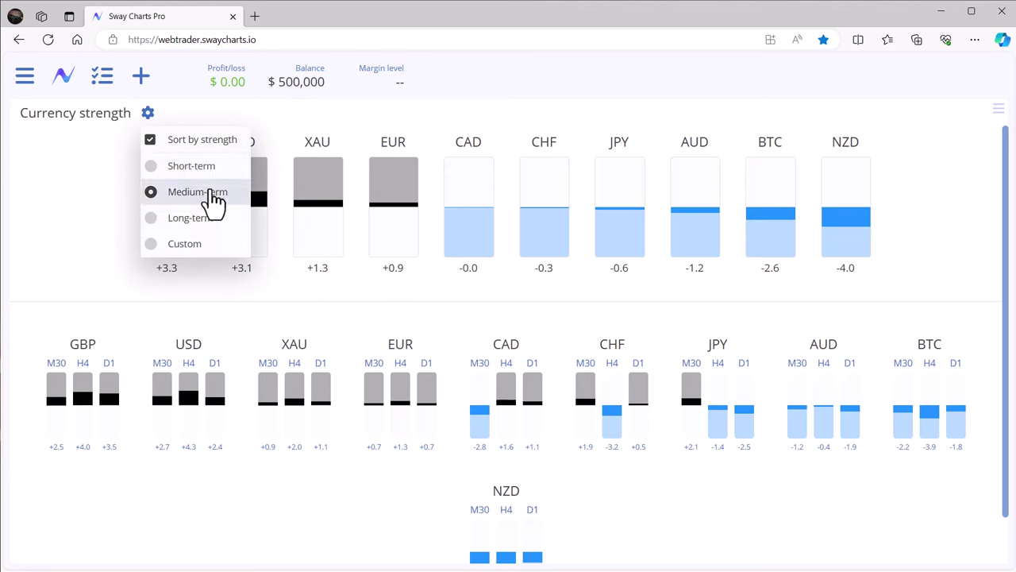
click(88, 207)
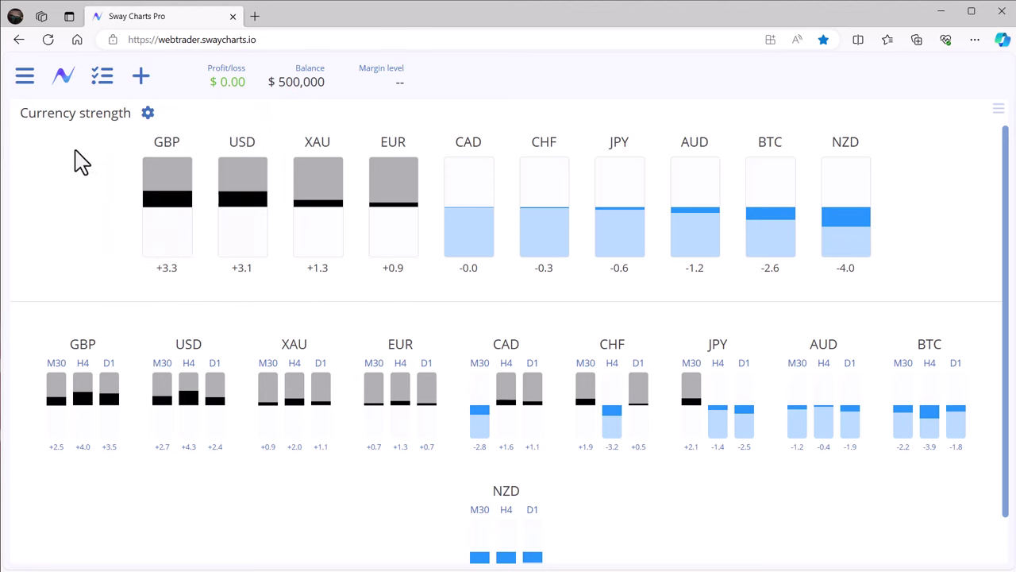
- Open the Mailbox page
click(30, 90)
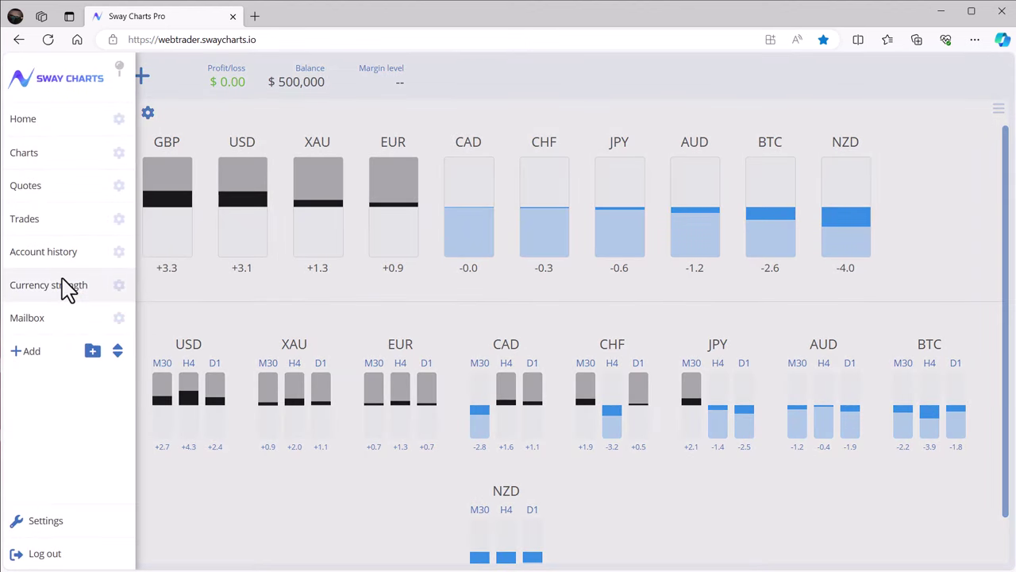
click(46, 322)
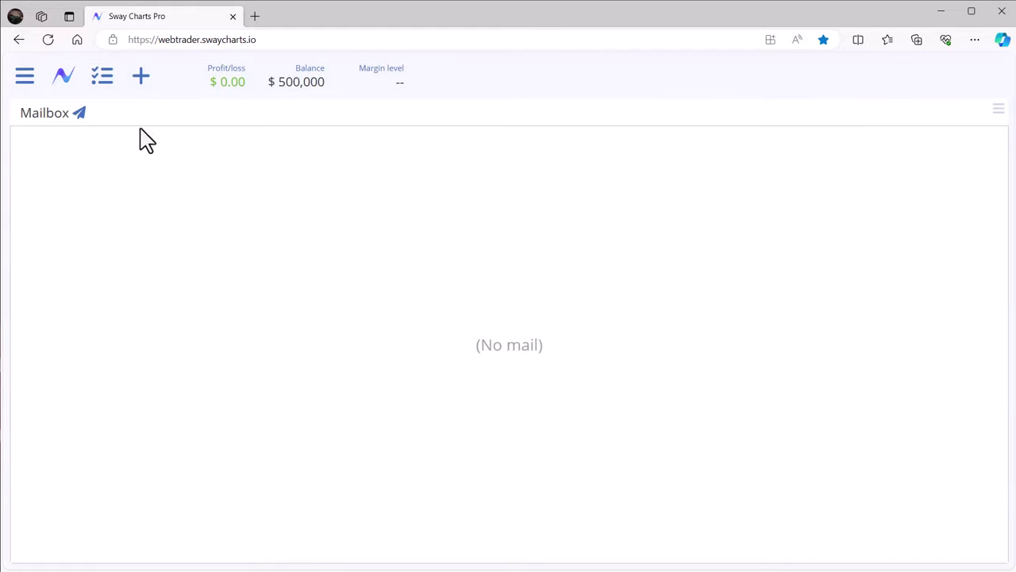
- View the platform's Colours settings with the theme and custom colour choices, and cancel the dialog
click(26, 79)
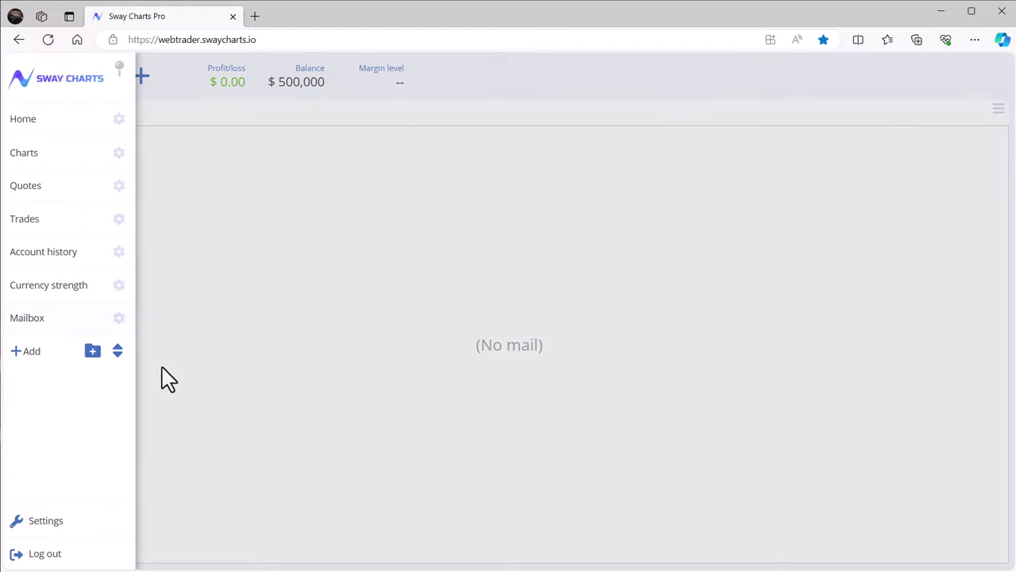
click(60, 524)
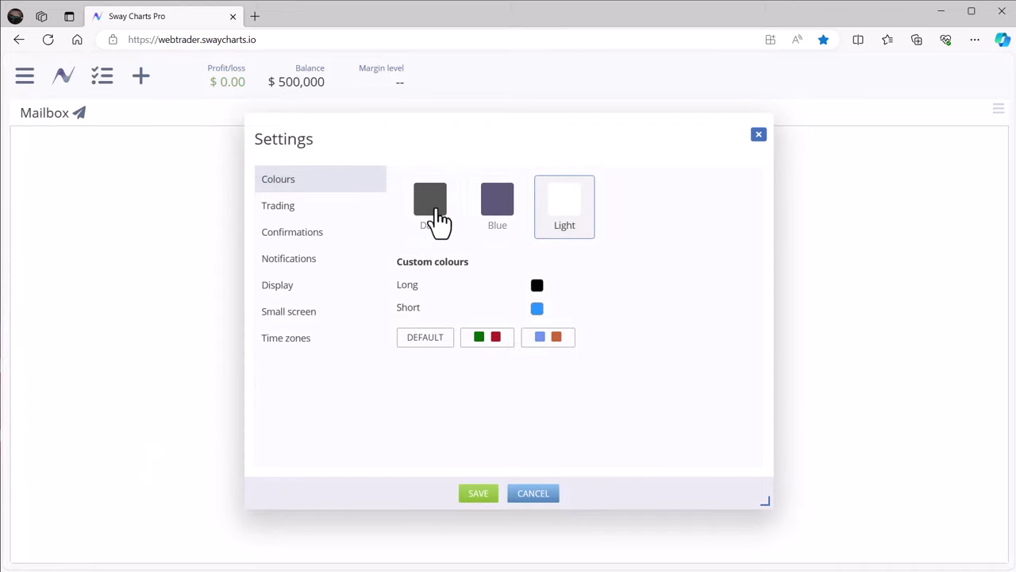
click(522, 497)
- Return to the Home page and switch from there to the Charts page
click(22, 80)
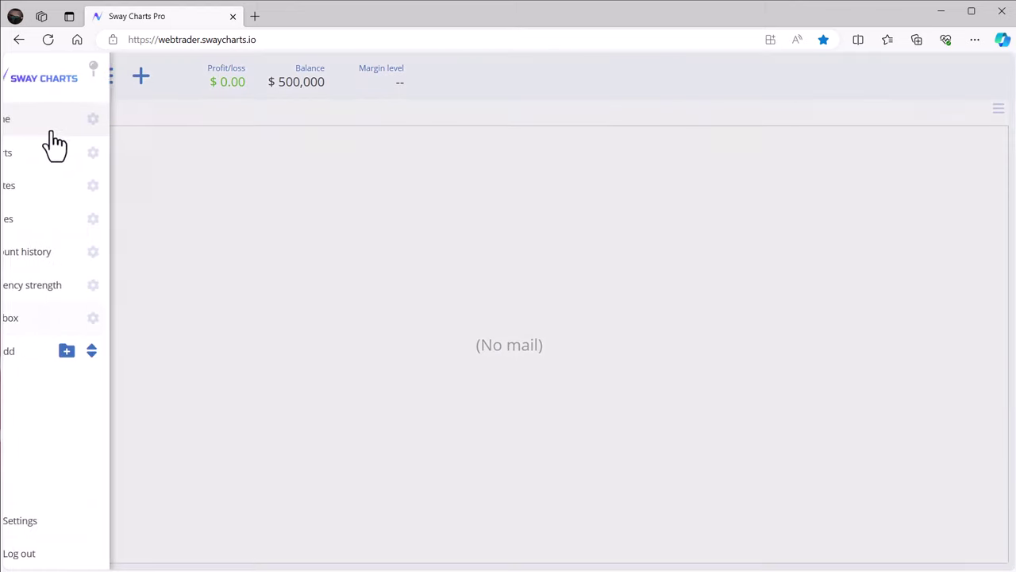
click(32, 120)
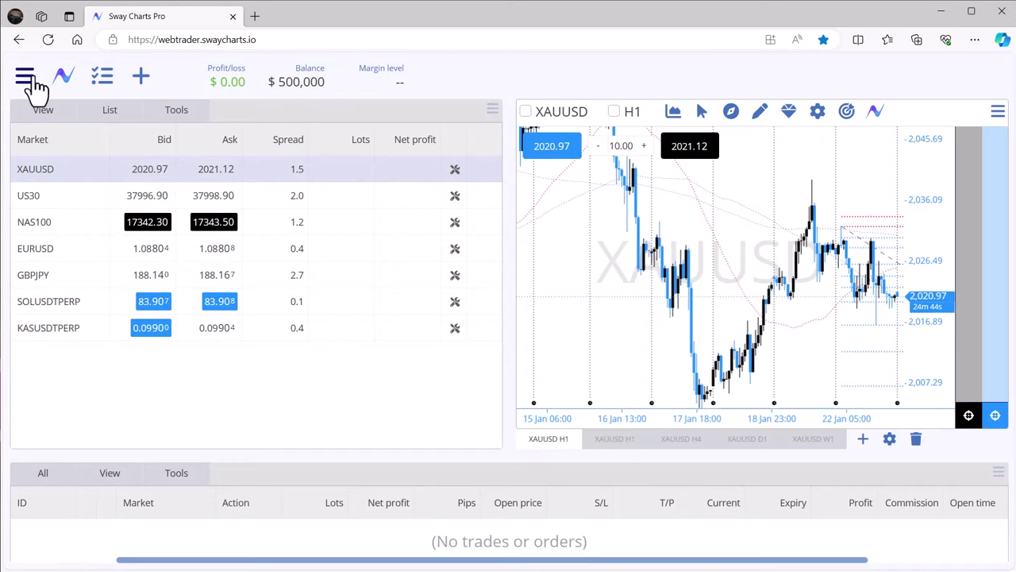
click(32, 82)
click(22, 155)
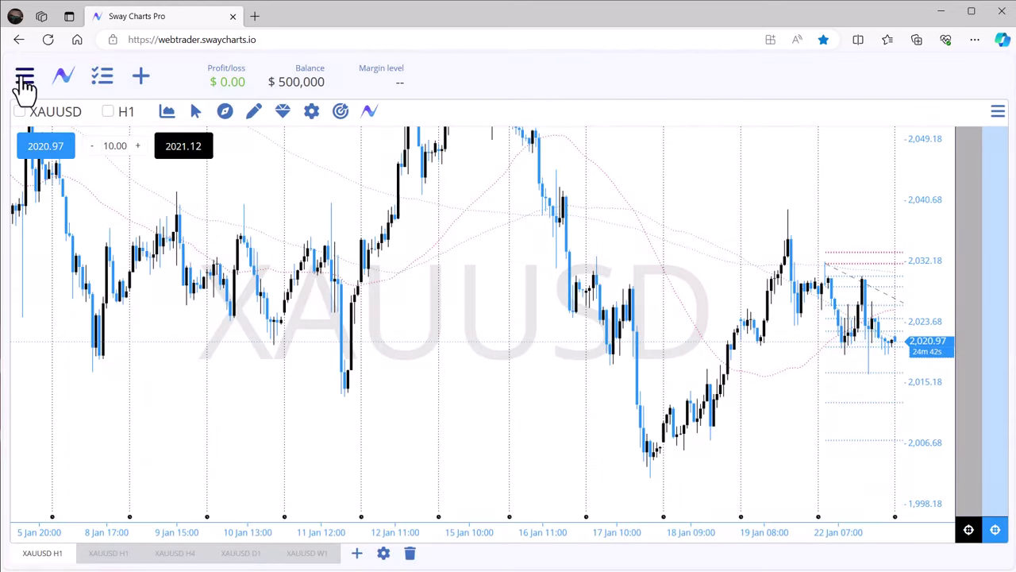
- Open the platform settings and preview the Dark and Blue colour themes before going back to the Light theme
click(23, 80)
click(45, 516)
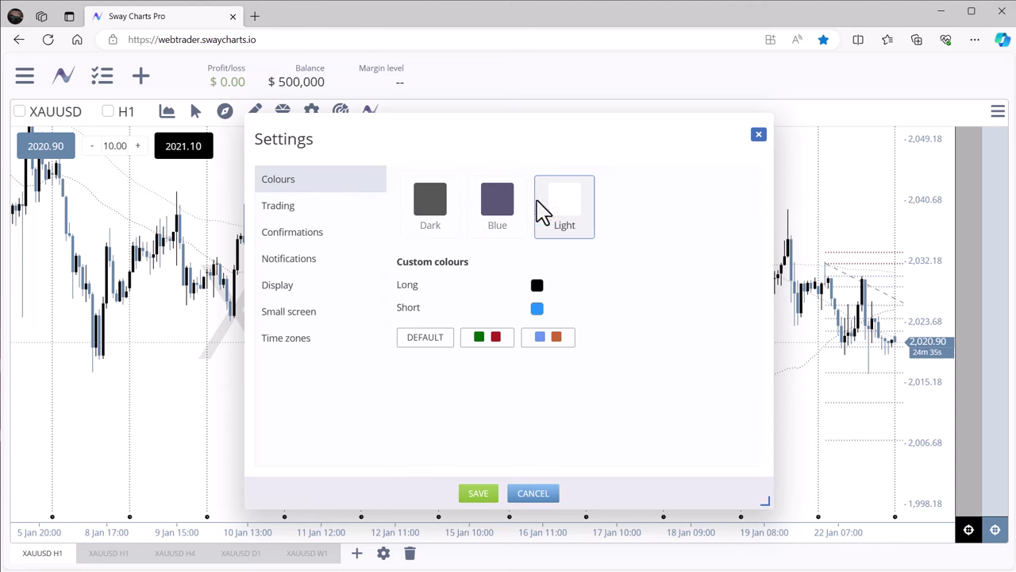
click(443, 216)
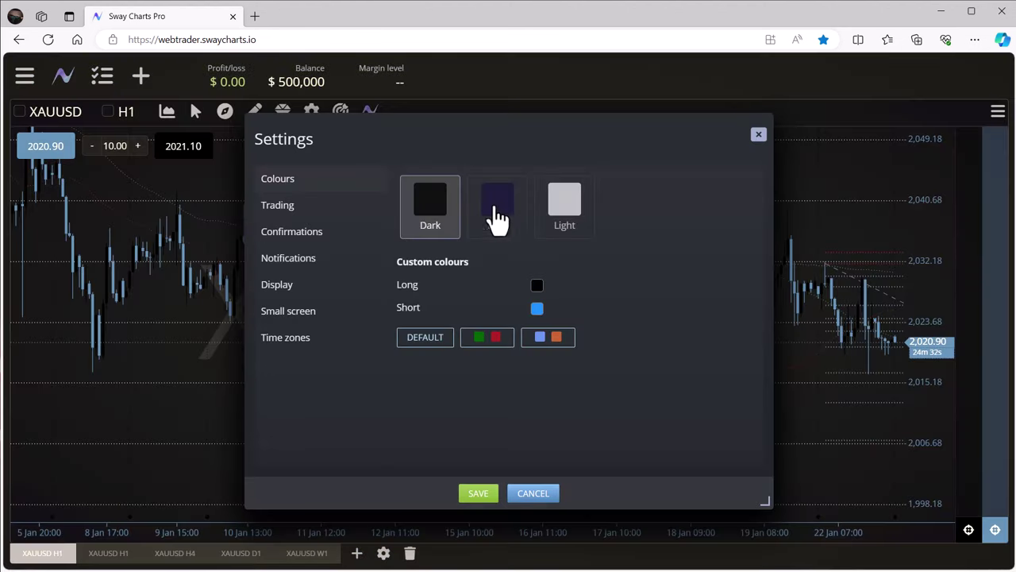
click(499, 216)
click(560, 219)
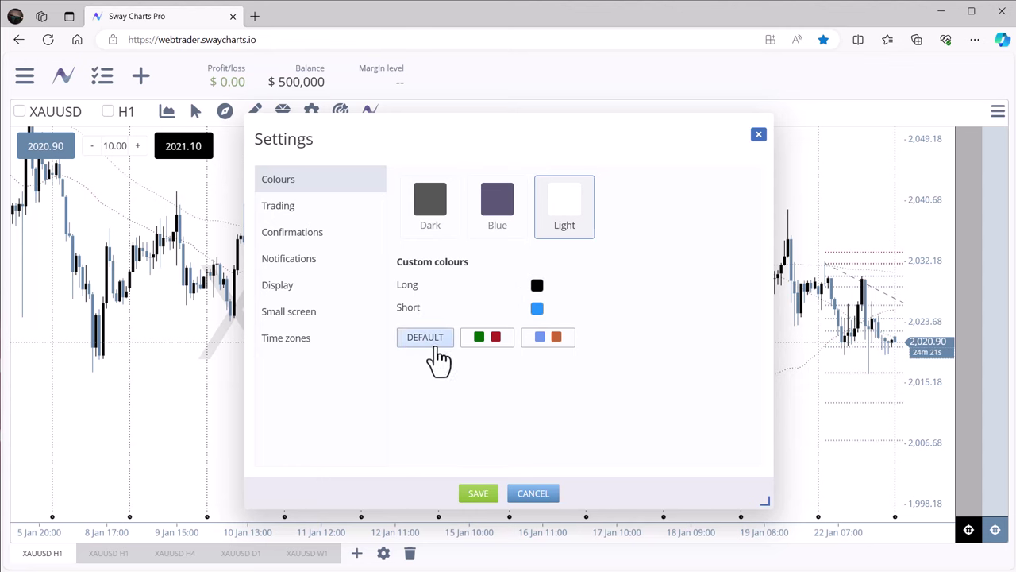
- Review the Trading settings and the full list of Confirmations options in the settings
click(293, 210)
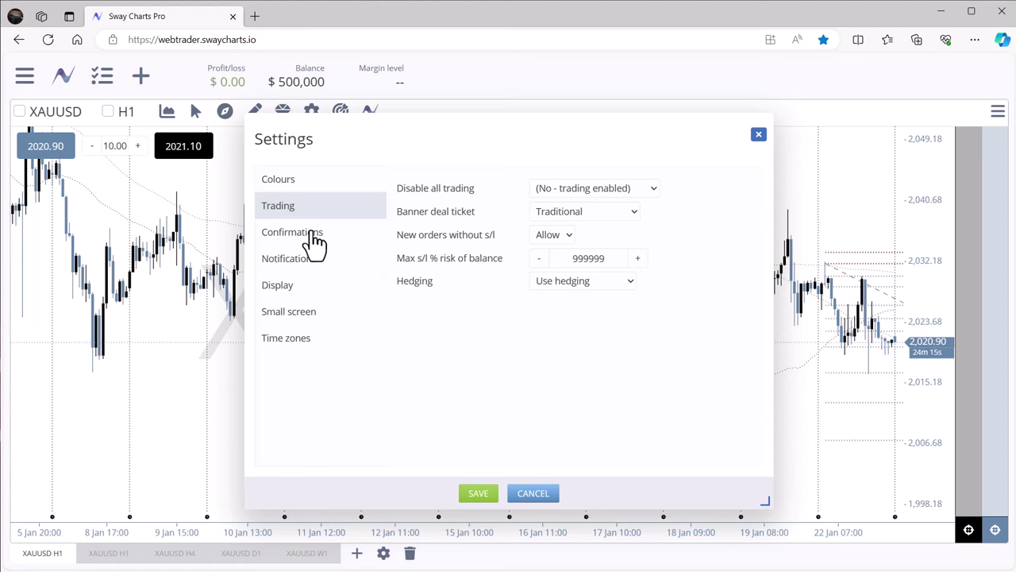
click(284, 238)
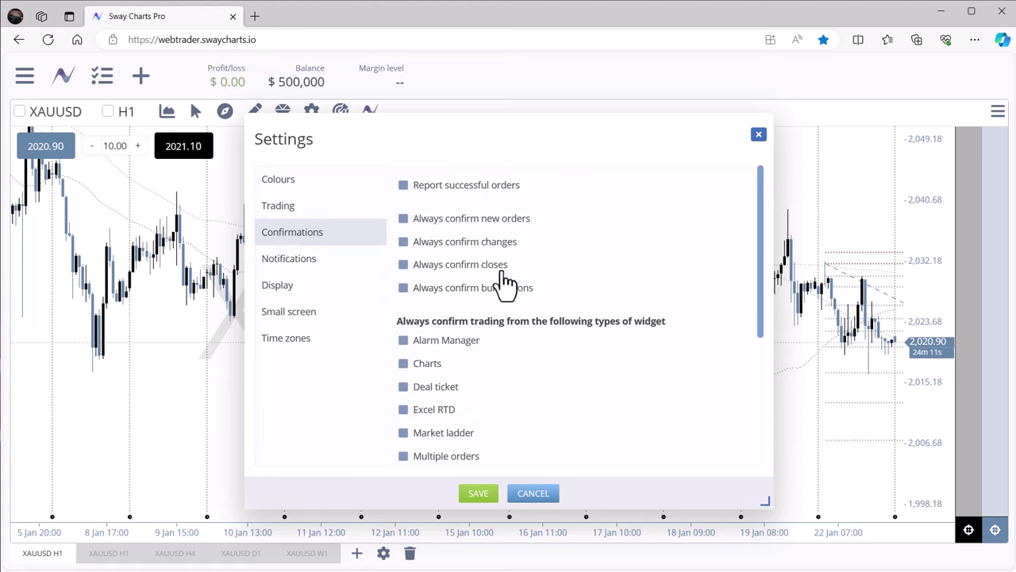
scroll(572, 341, down, 3)
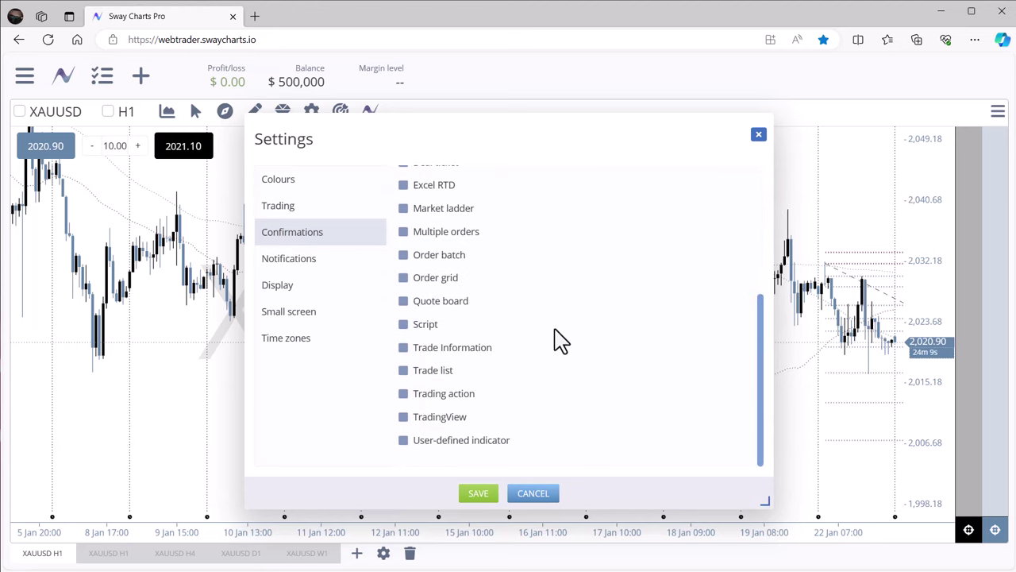
scroll(565, 336, up, 3)
scroll(570, 331, down, 3)
scroll(573, 326, up, 3)
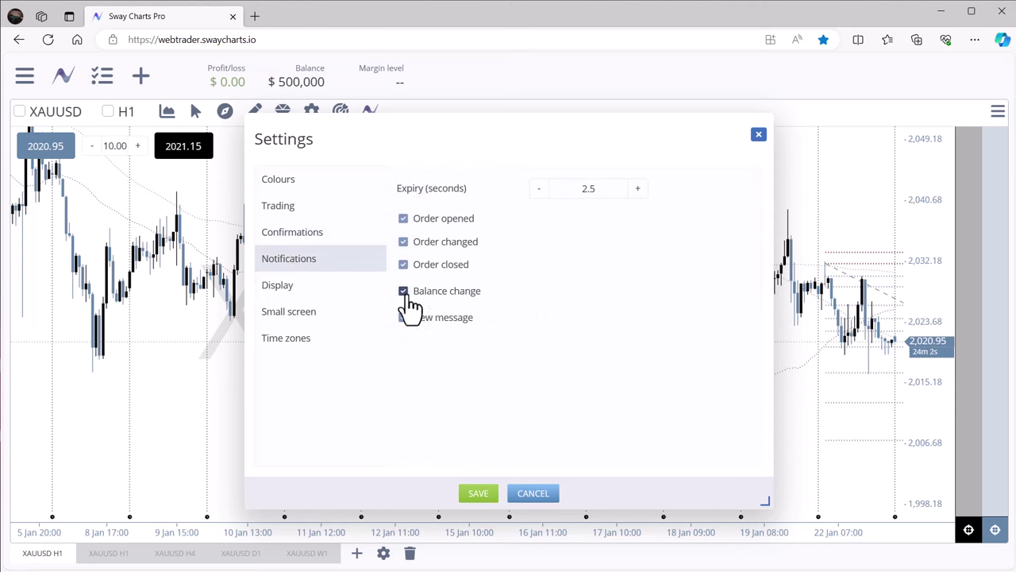
- Review the Display, Small screen and Time zones settings, and cancel the settings without saving
click(297, 303)
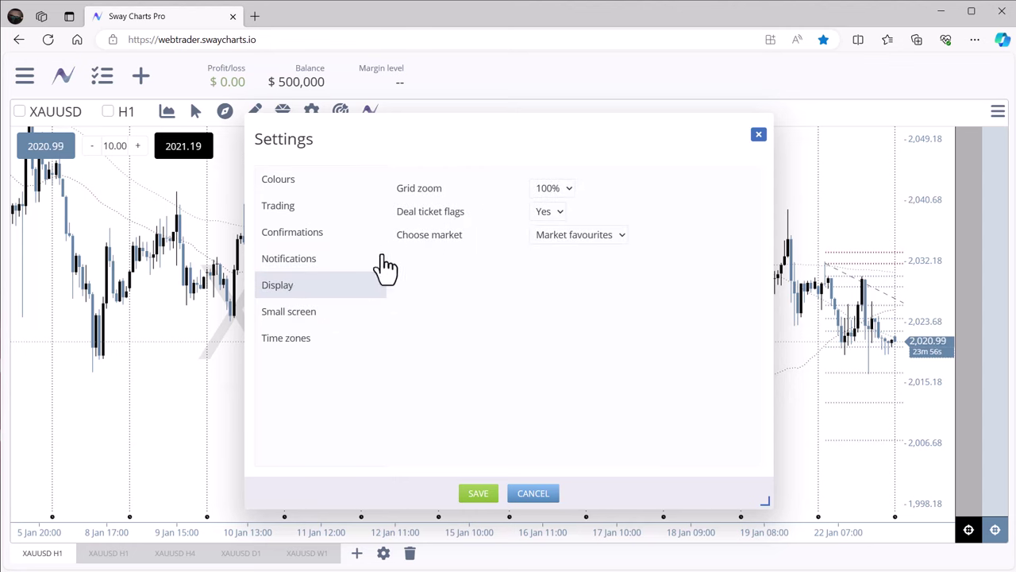
click(293, 315)
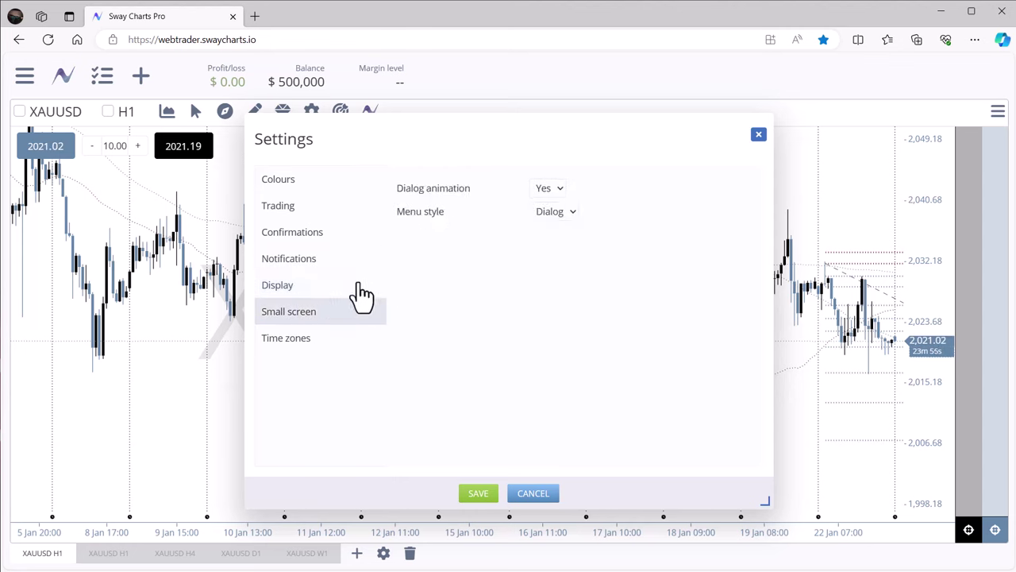
click(297, 354)
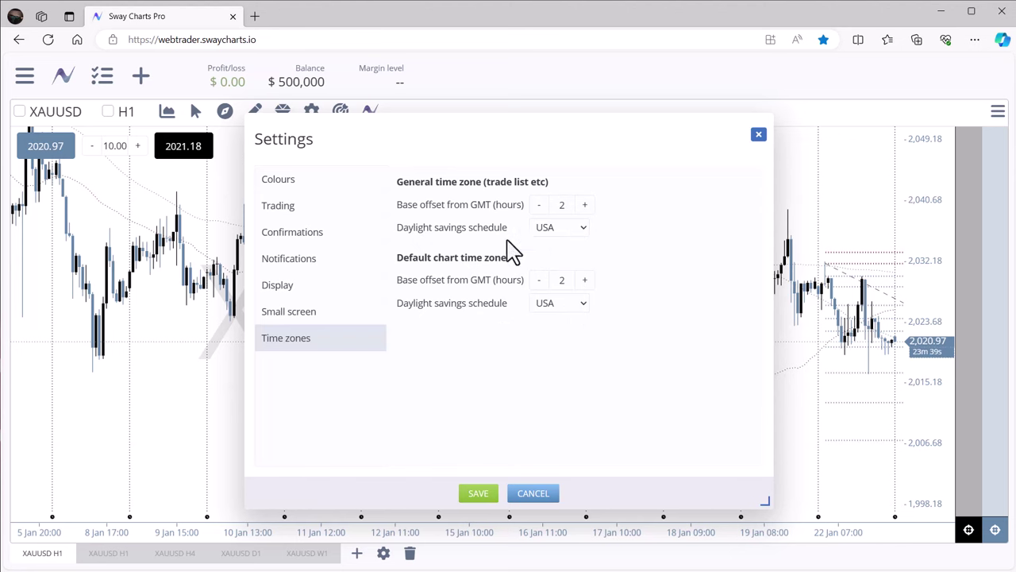
click(279, 185)
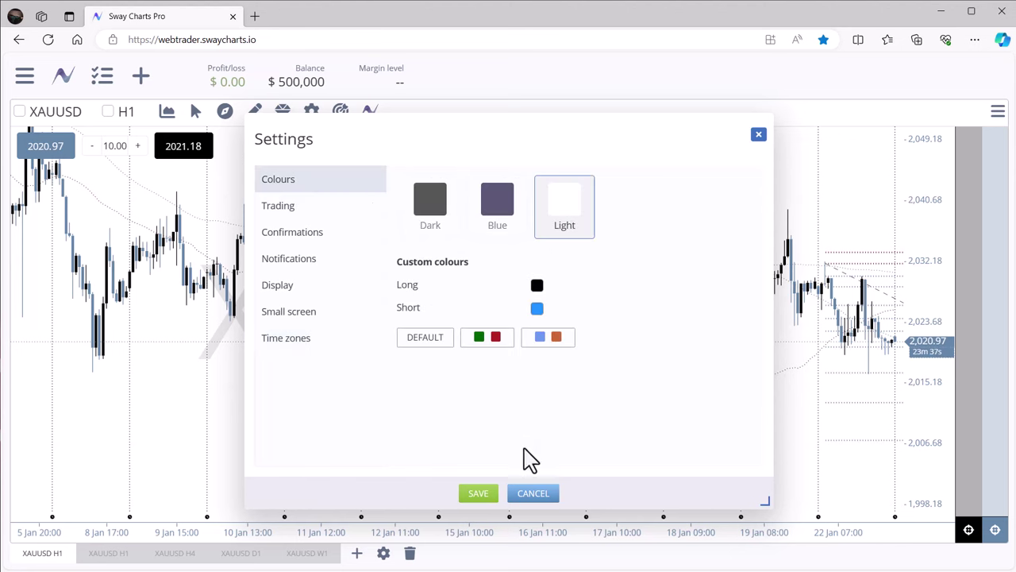
click(540, 493)
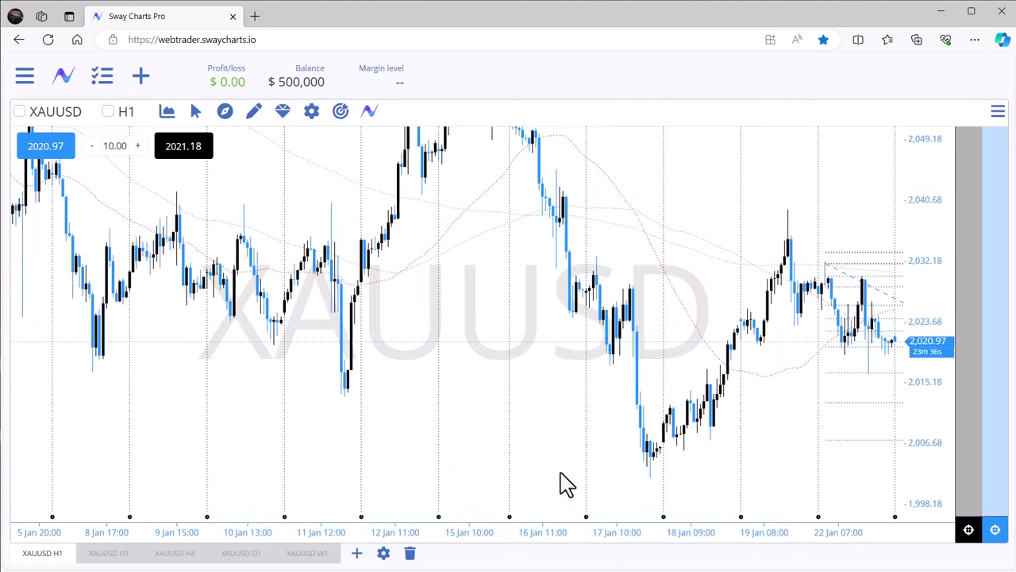
- Open a new XAUUSD order ticket, compare its Simple and Full layouts, and view the ticket's other options
click(67, 76)
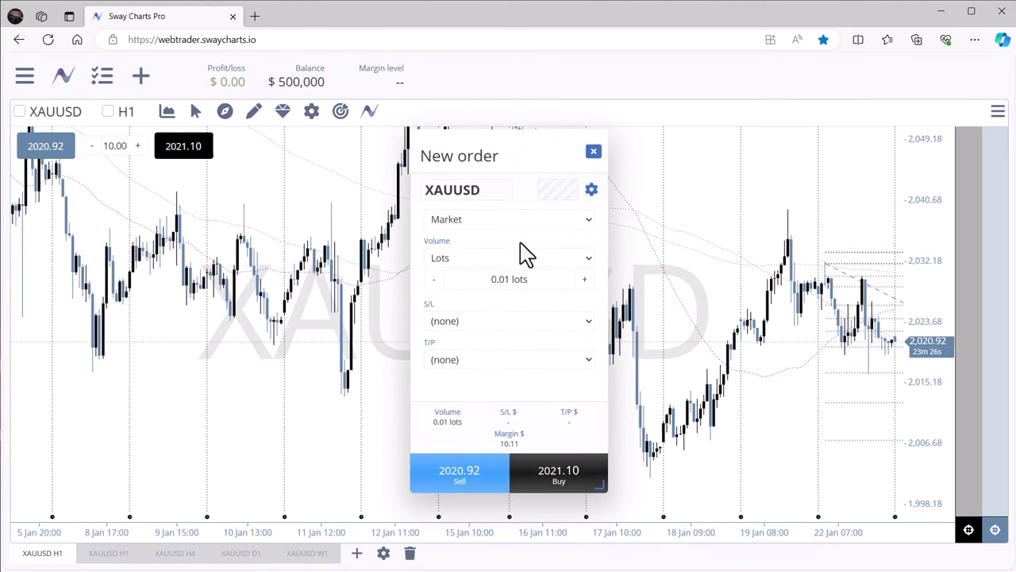
click(592, 193)
click(607, 209)
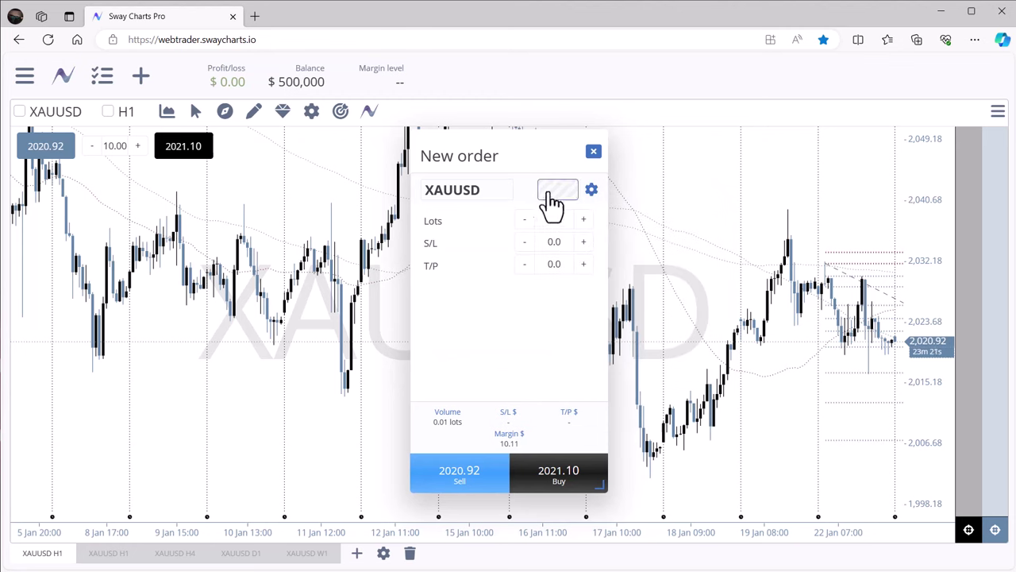
click(592, 190)
click(601, 239)
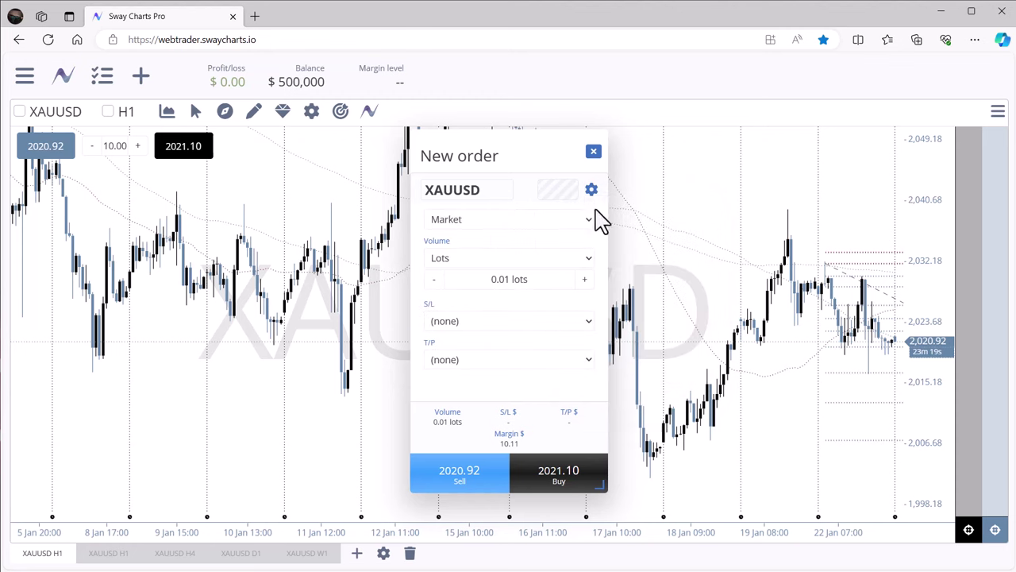
click(591, 190)
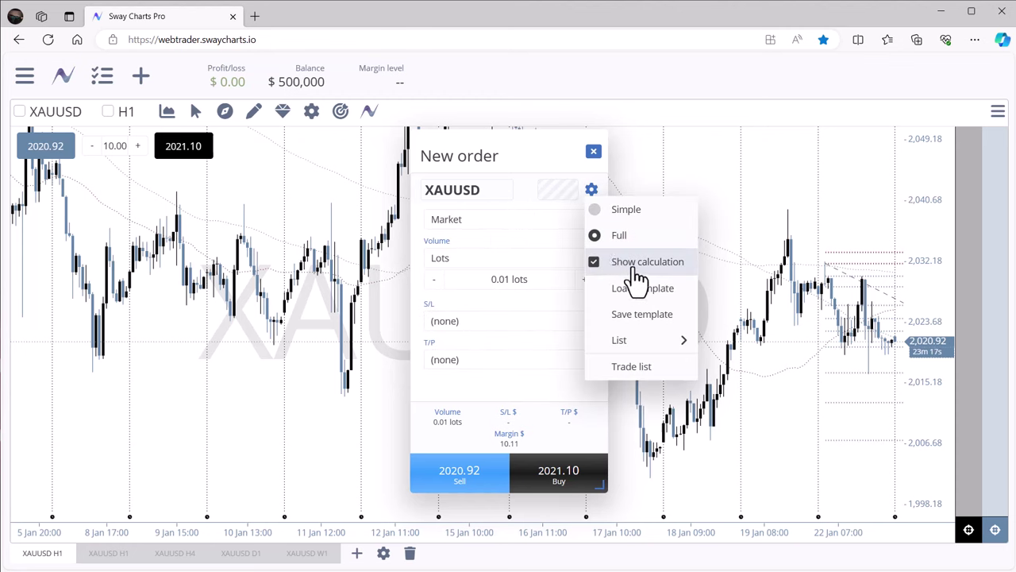
mouse_move(652, 347)
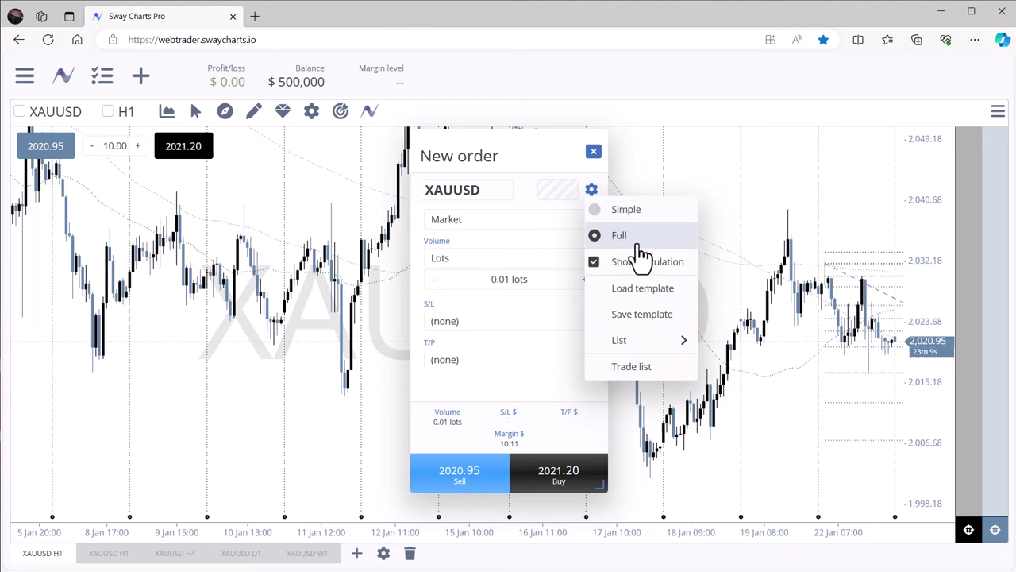
click(592, 192)
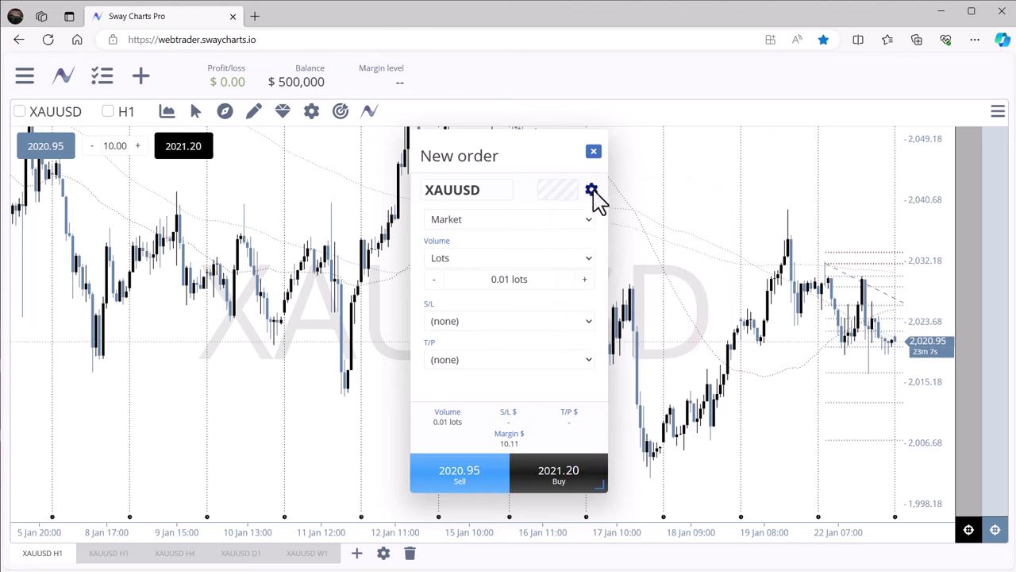
- Keep the order type as Market and set the order volume to a cash risk of $10000
click(524, 232)
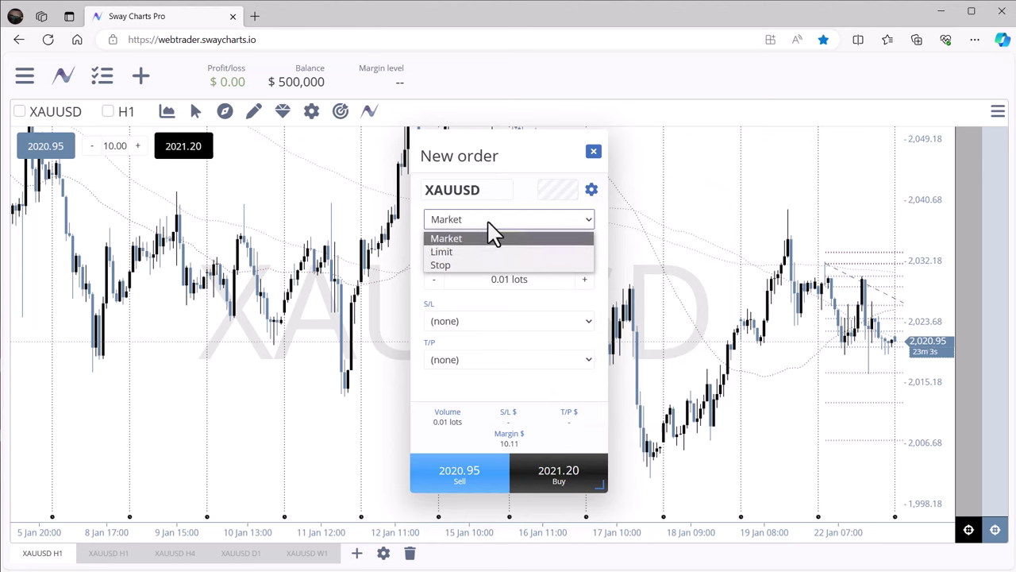
click(491, 238)
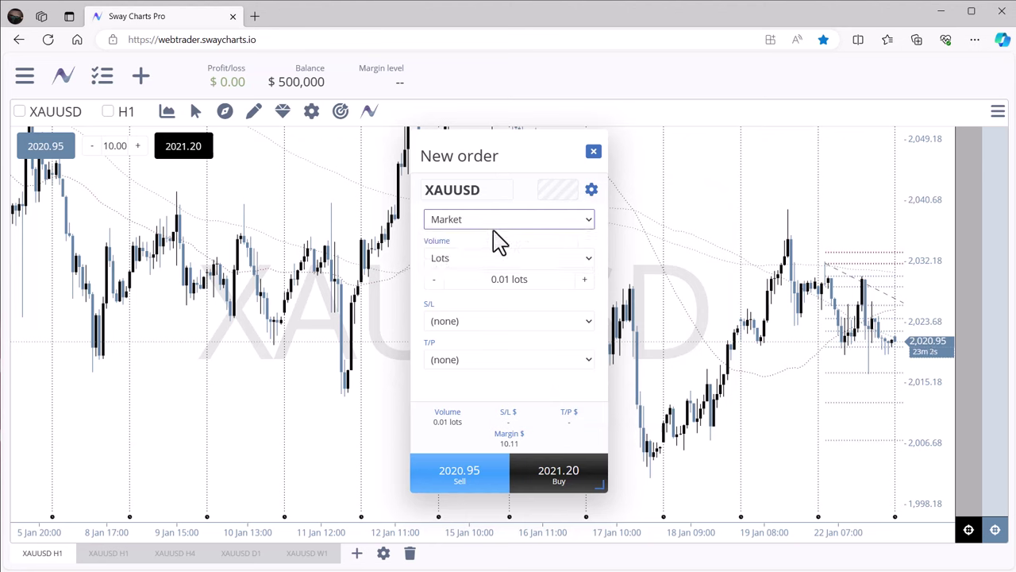
click(467, 265)
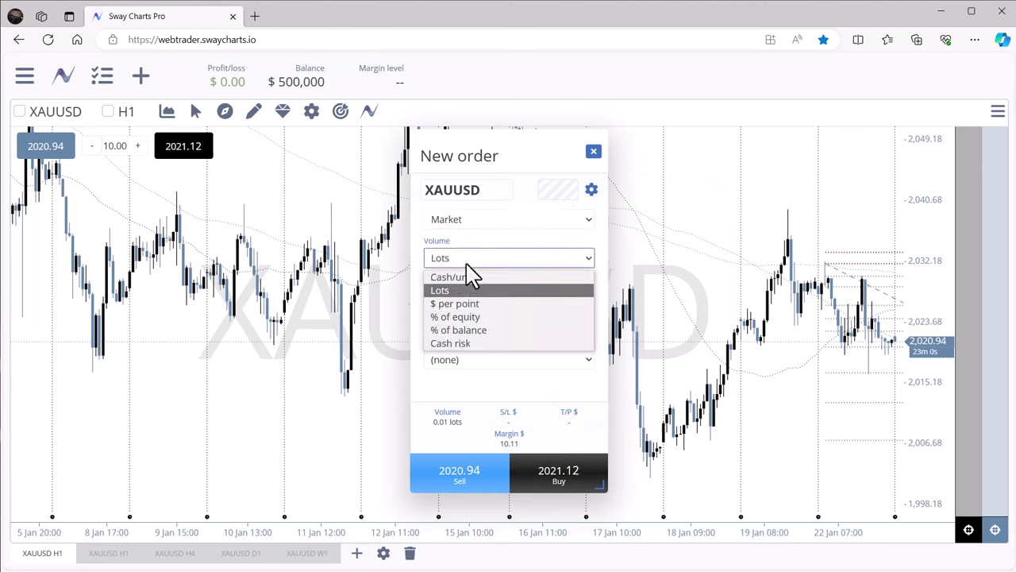
click(460, 343)
click(516, 279)
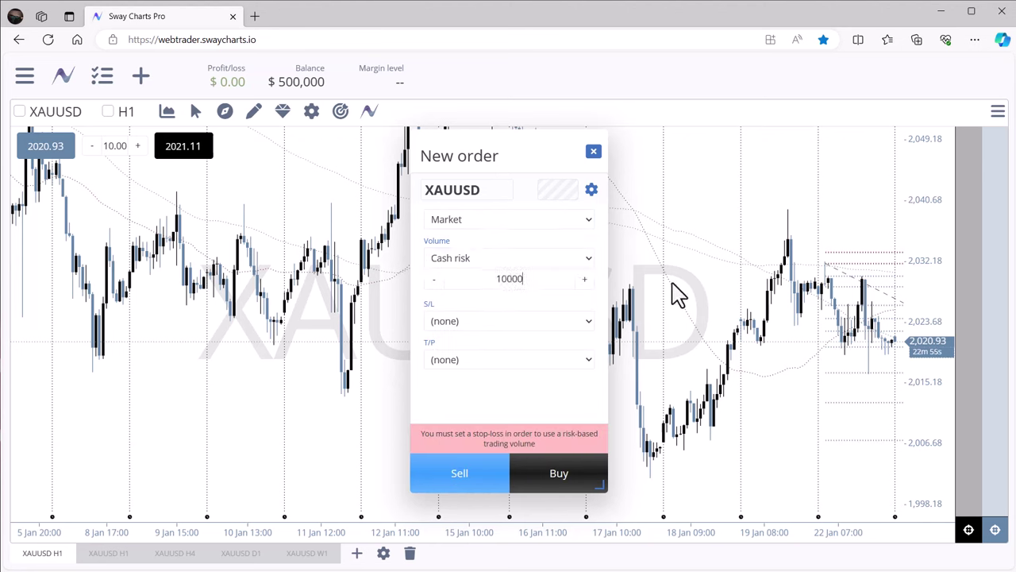
- Set the order's stop-loss to 100 pips and close the order ticket without placing a trade
click(566, 321)
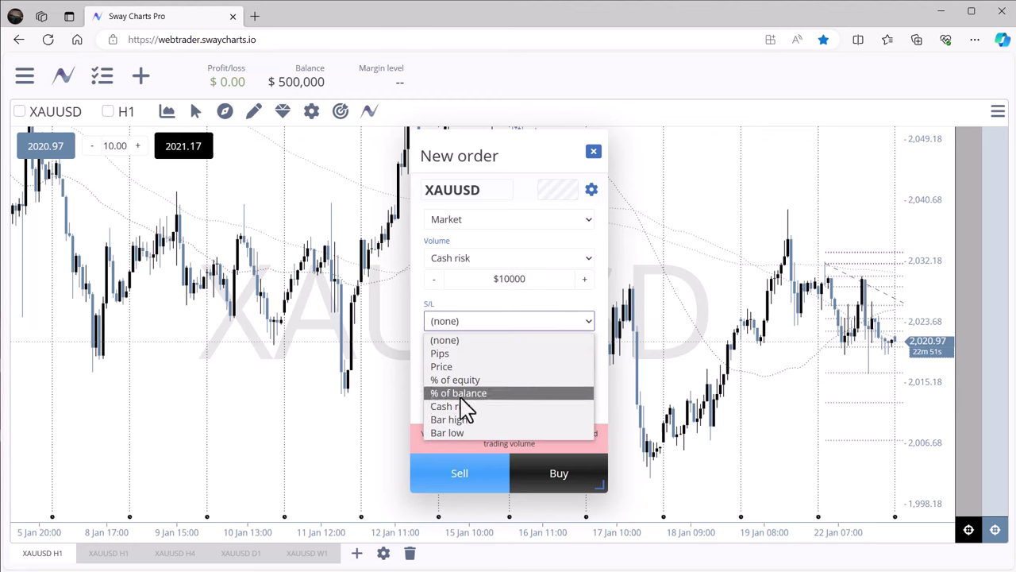
click(457, 354)
click(509, 342)
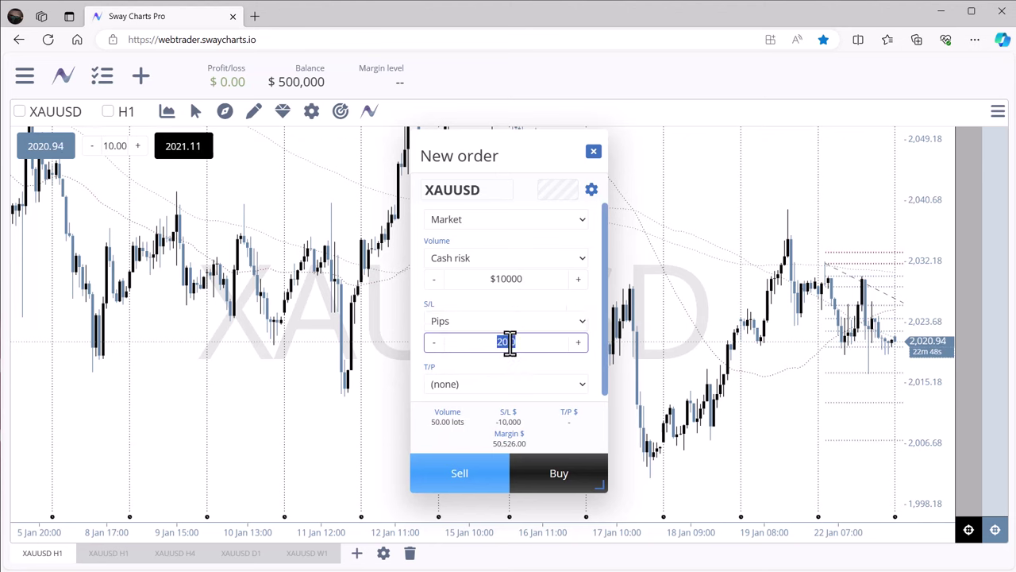
text(100)
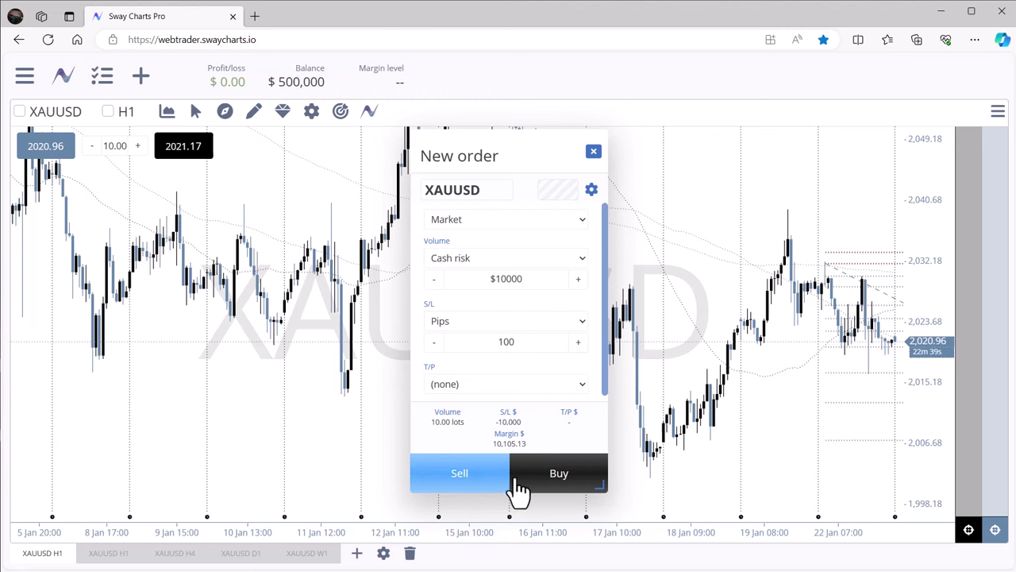
click(593, 153)
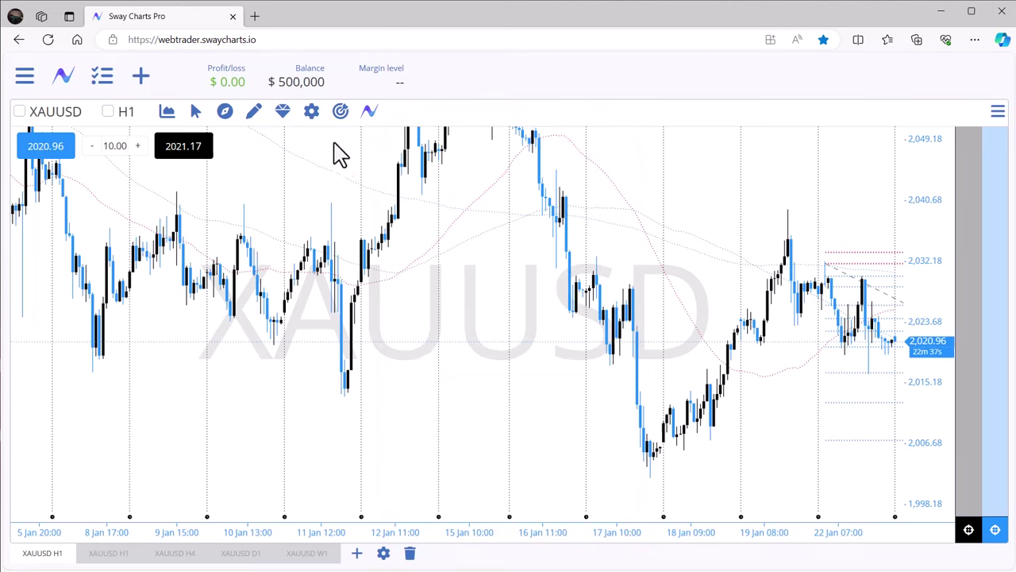
click(69, 79)
click(593, 153)
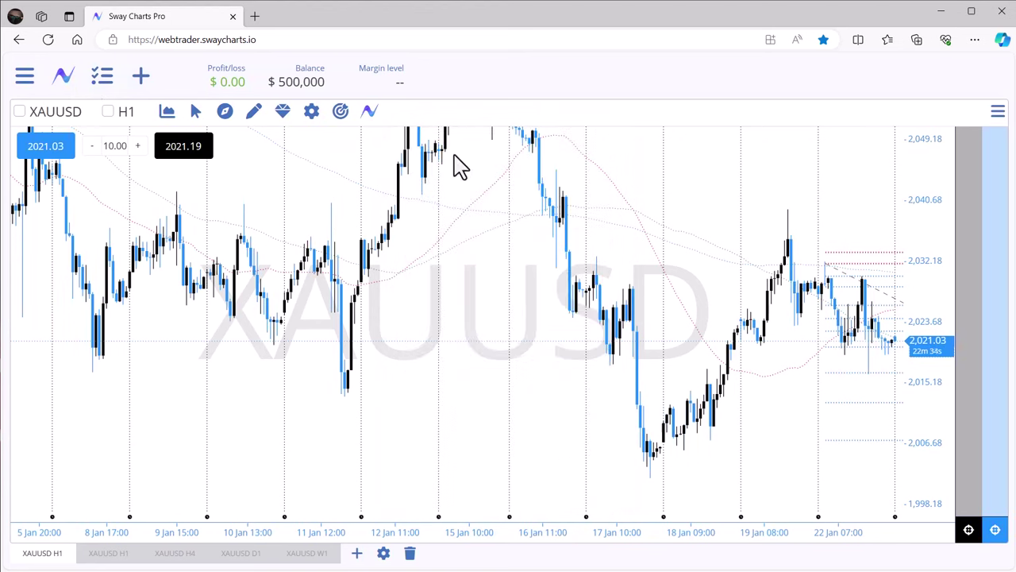
- Open the trade list, view its order-type filter, View and Tools options, and close the list
click(106, 81)
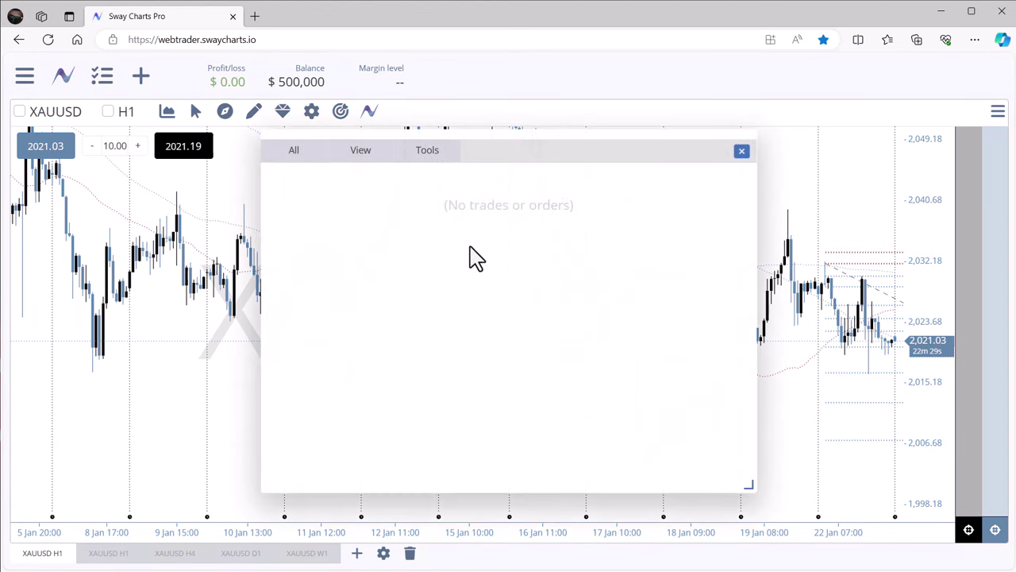
click(318, 159)
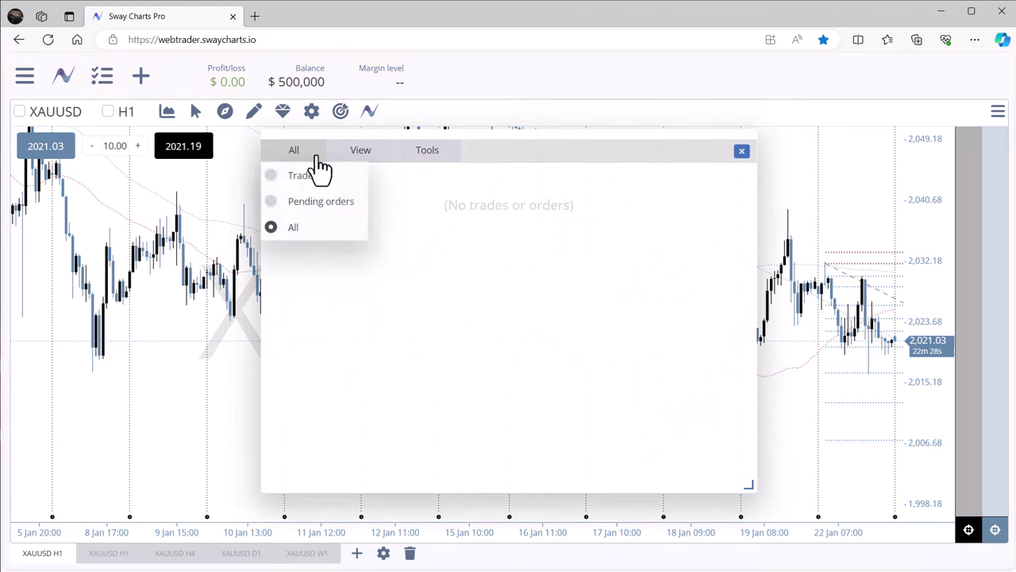
click(359, 158)
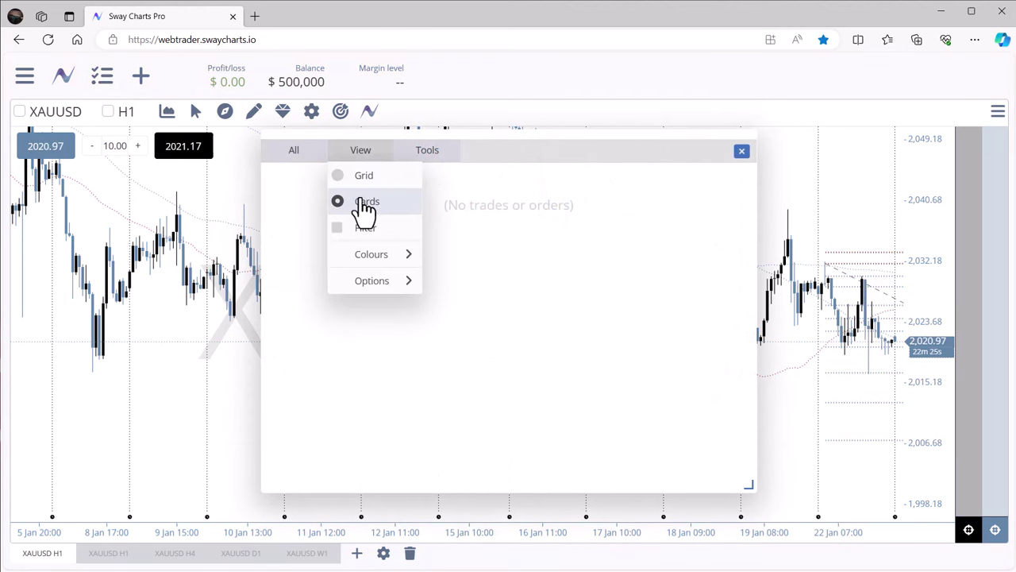
click(429, 164)
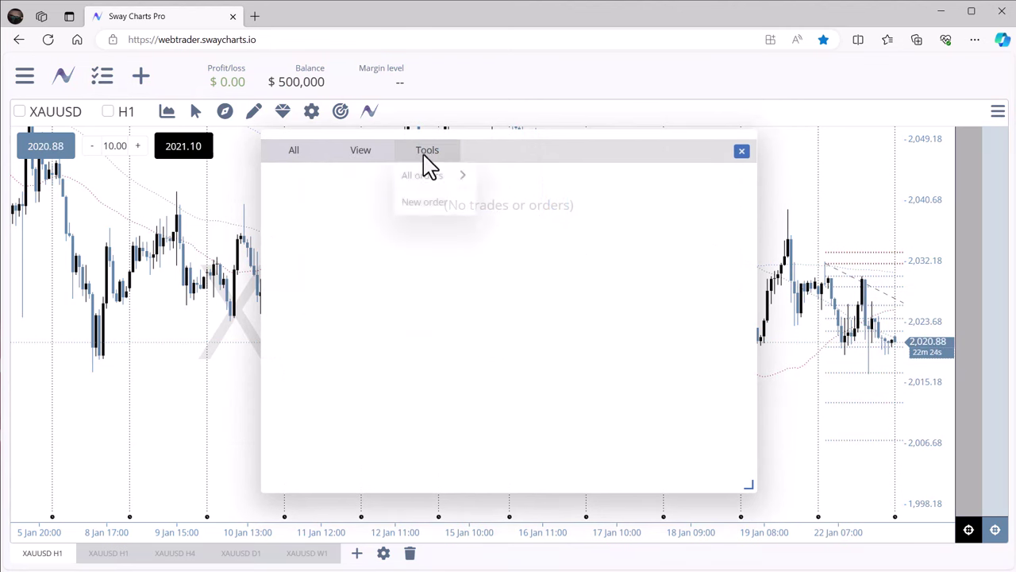
click(742, 151)
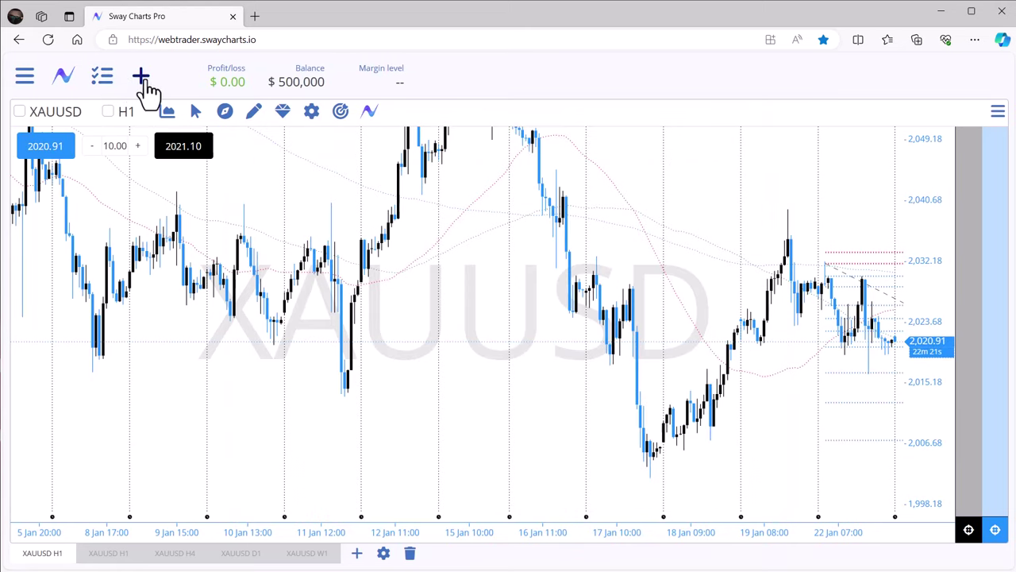
- Open the temporary widget chooser, list all available widgets, and enlarge the dialog
click(141, 77)
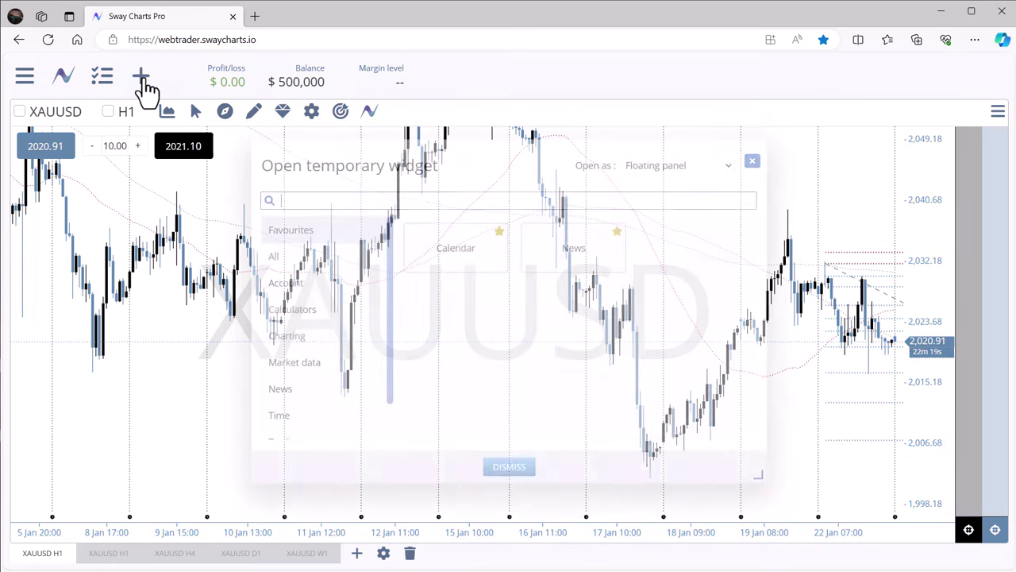
click(321, 261)
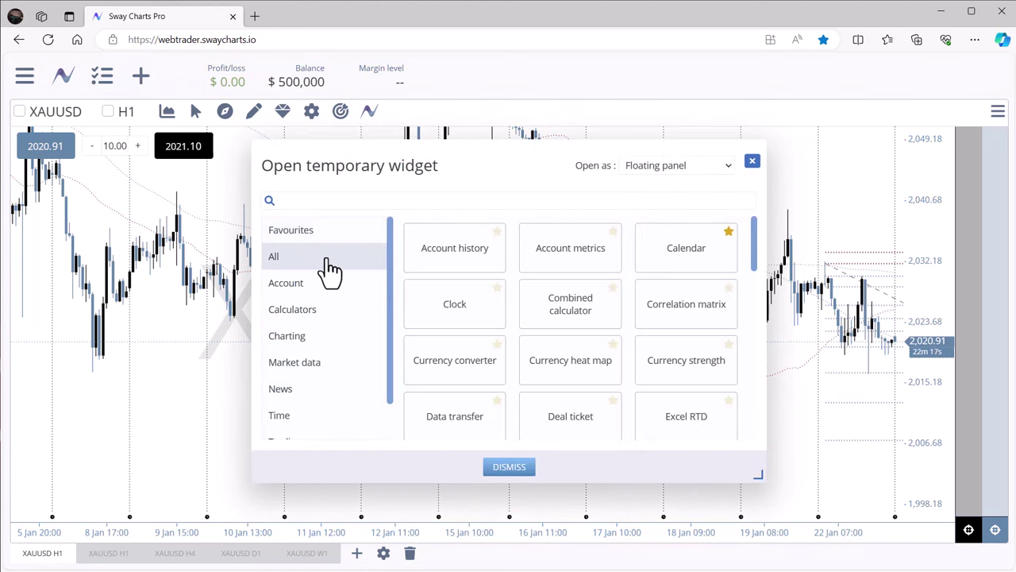
drag(757, 477, 790, 558)
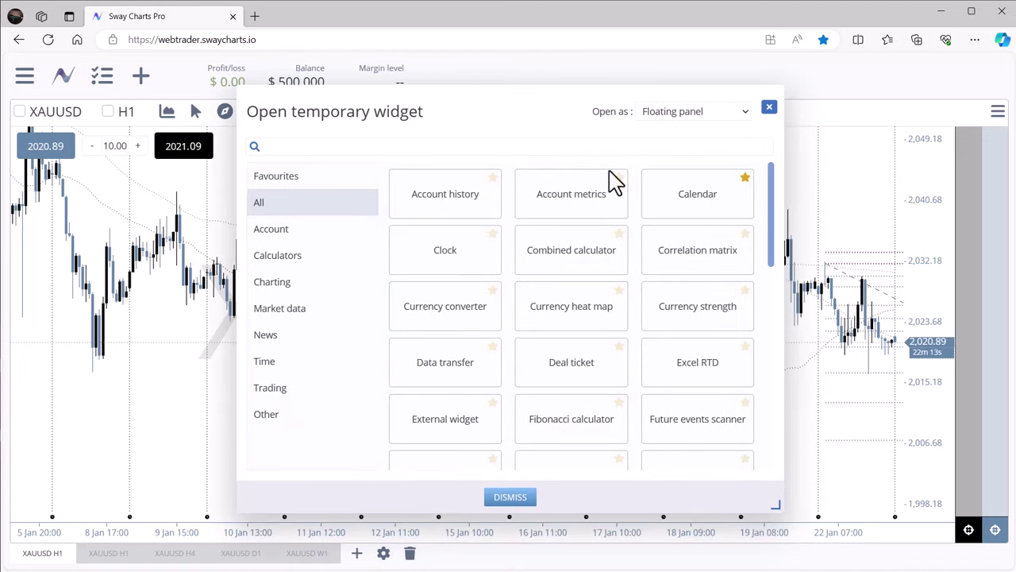
- Enlarge the widget chooser, open the Account history widget, and review its orders grouped by market
drag(778, 515, 803, 562)
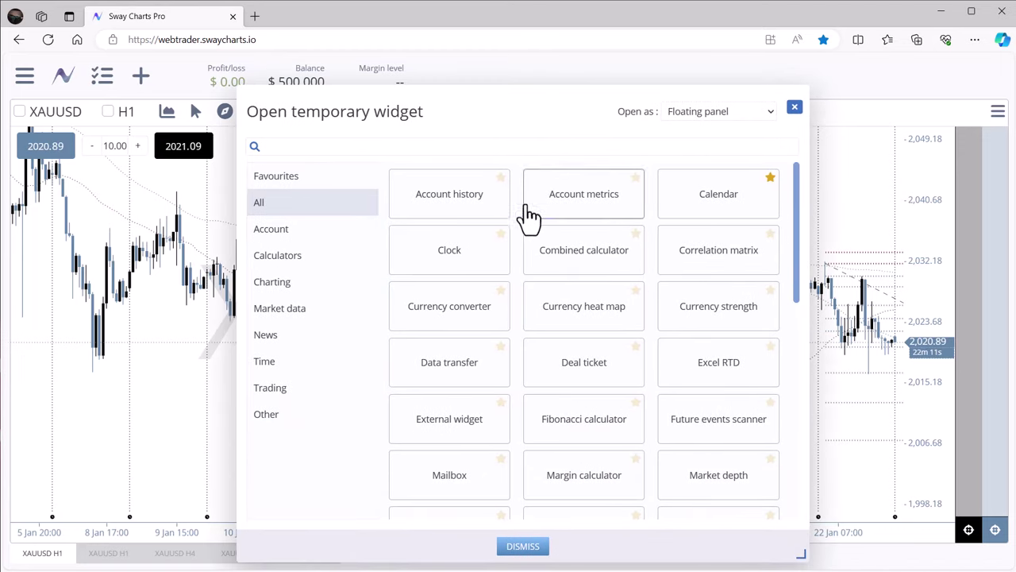
click(465, 200)
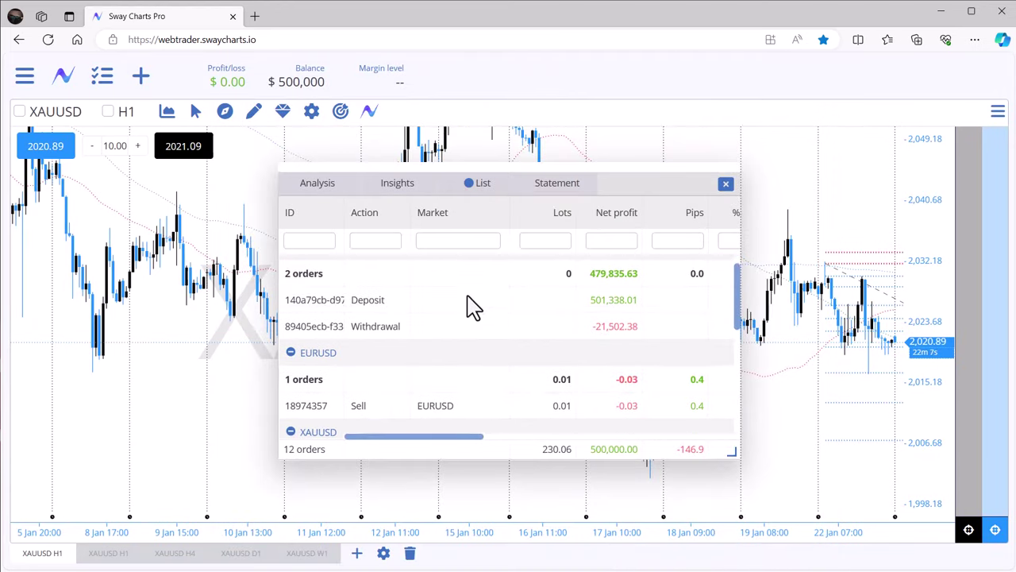
scroll(470, 306, down, 3)
scroll(485, 316, up, 3)
scroll(508, 327, down, 2)
scroll(572, 357, down, 2)
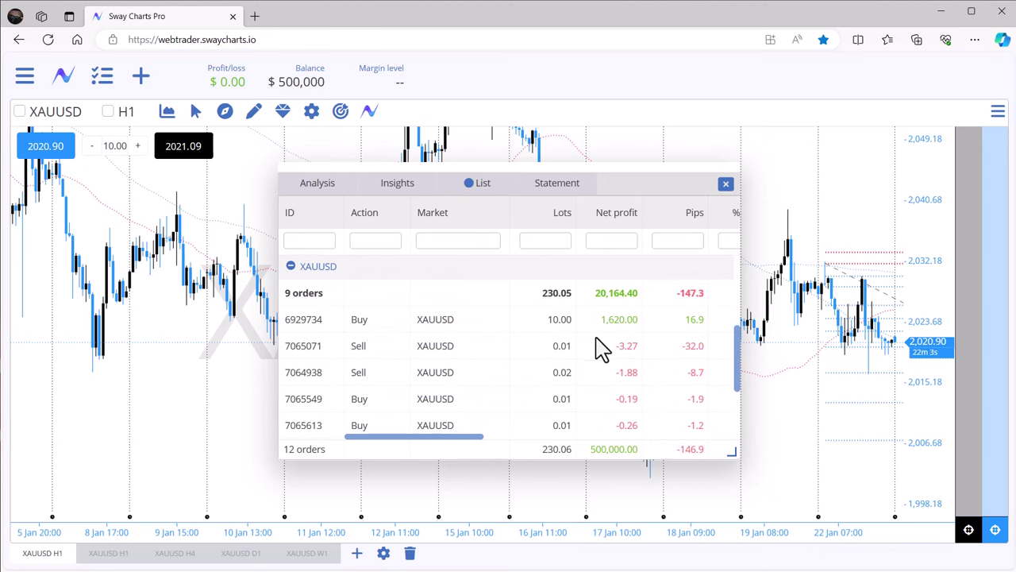
scroll(611, 373, down, 2)
scroll(631, 386, down, 1)
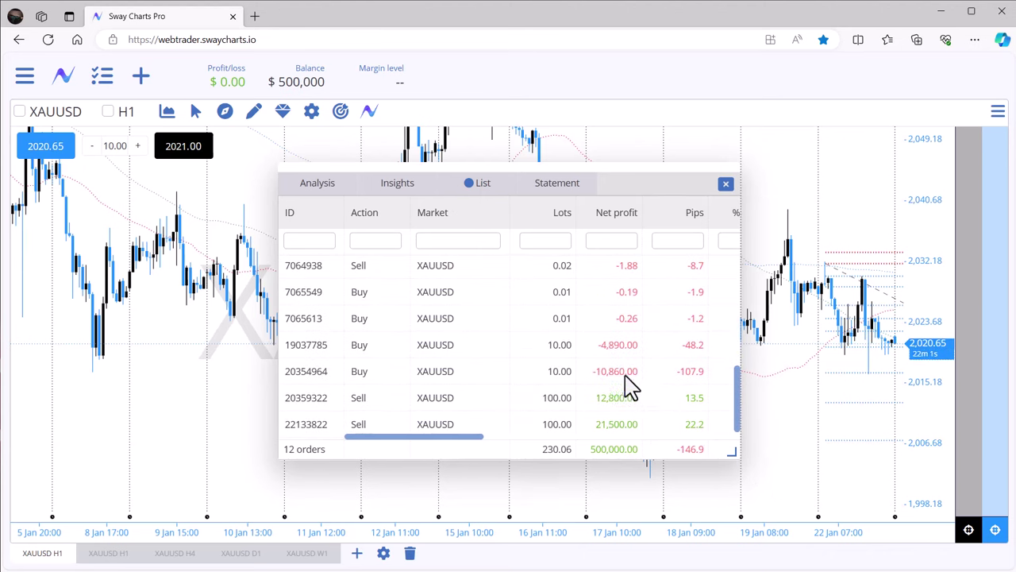
scroll(597, 371, up, 5)
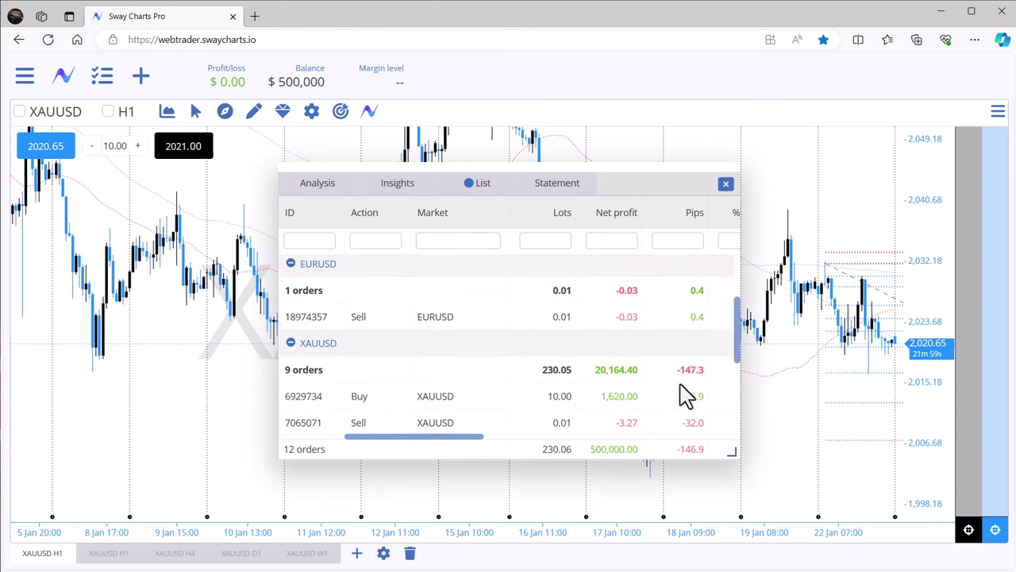
scroll(687, 393, down, 5)
- View the account history's list options and Grouping choices, then close the widget without changing them
click(479, 197)
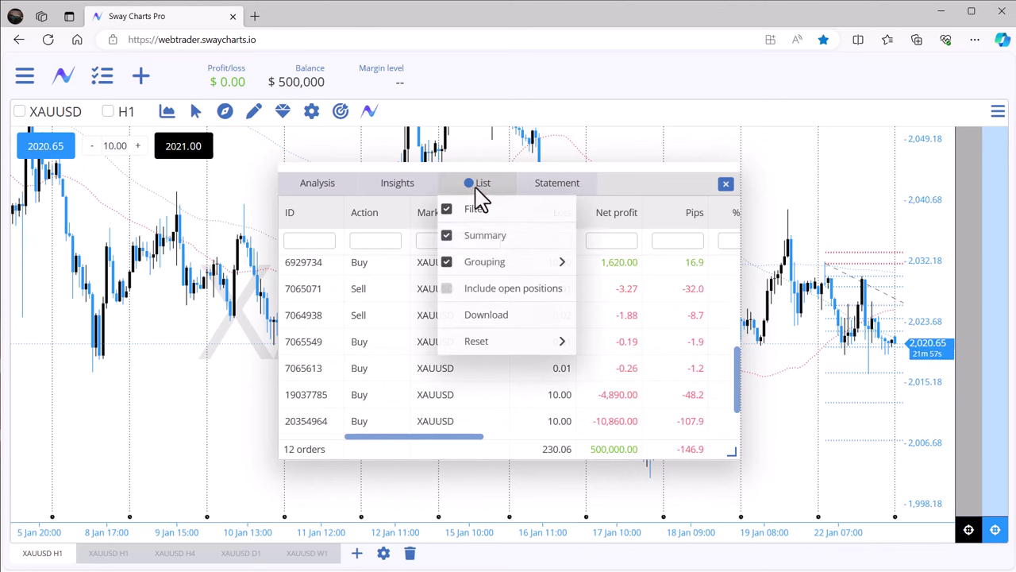
mouse_move(485, 265)
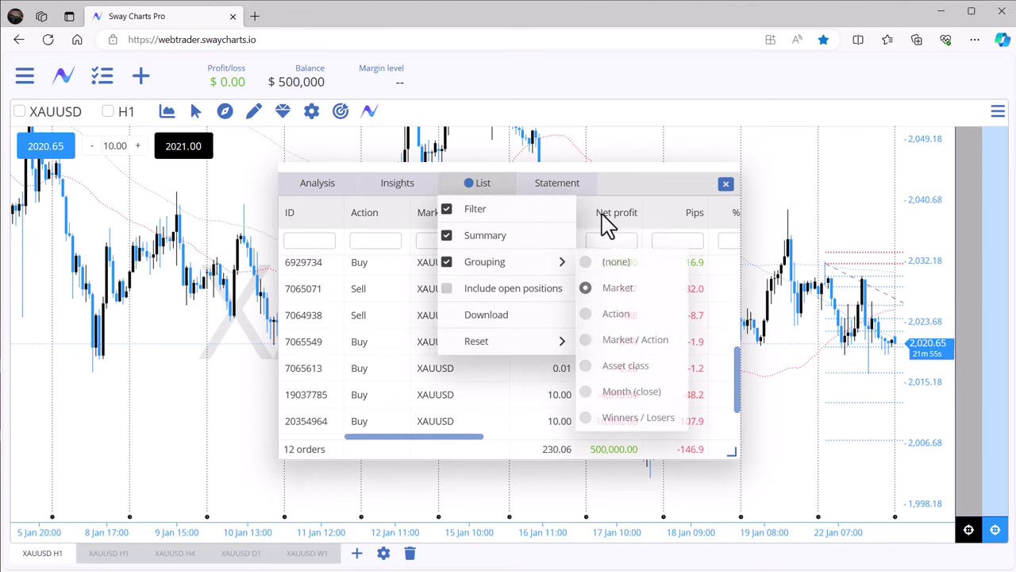
click(504, 193)
click(726, 185)
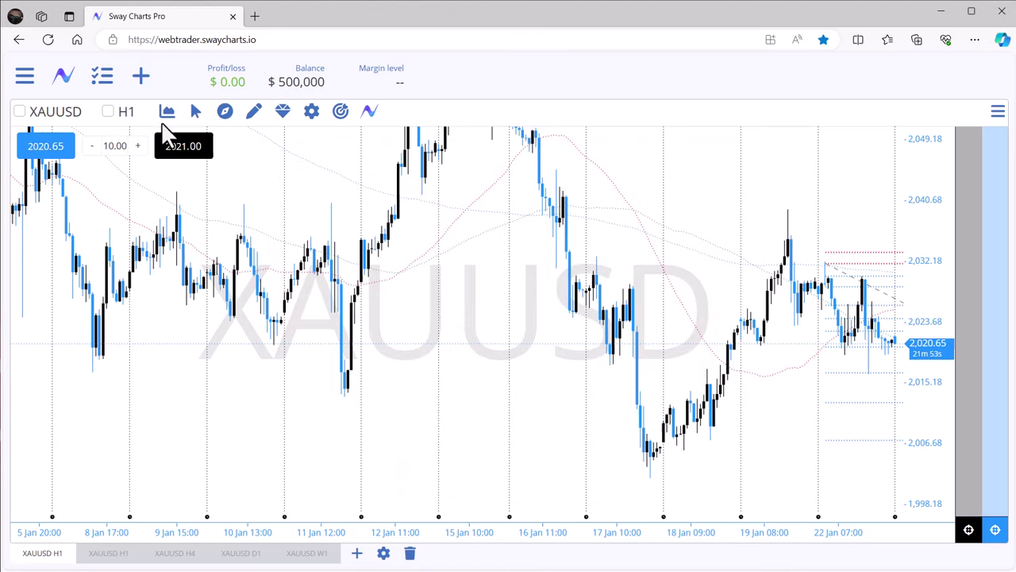
- Mark the Account history widget as a favourite in the temporary widget chooser and show the Favourites
click(141, 76)
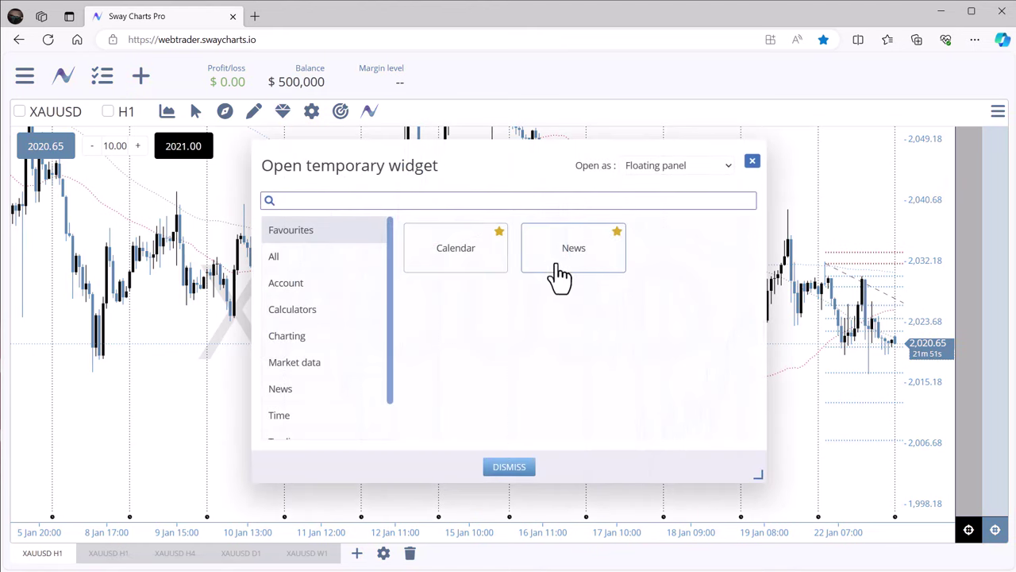
click(287, 257)
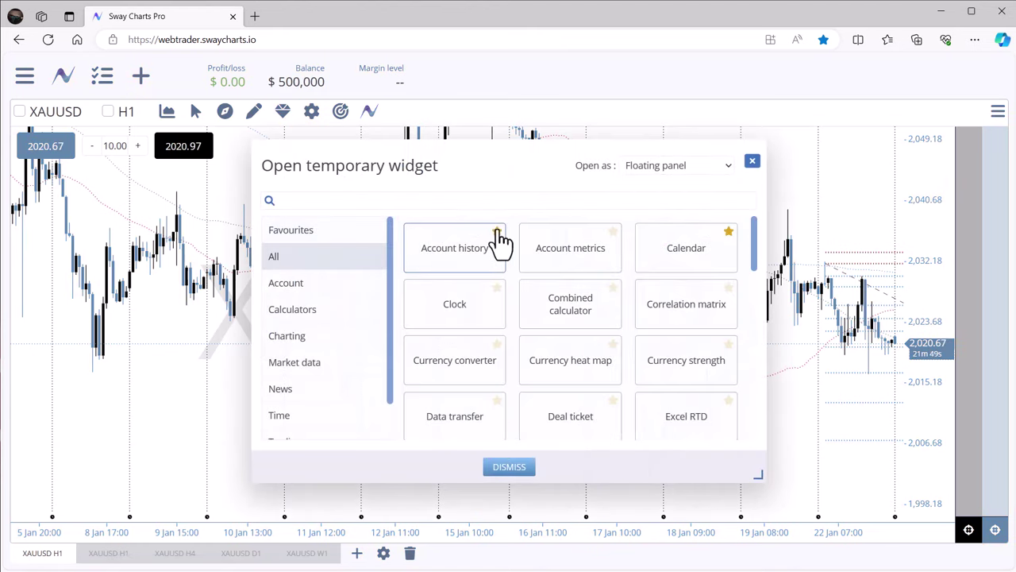
click(498, 232)
click(311, 237)
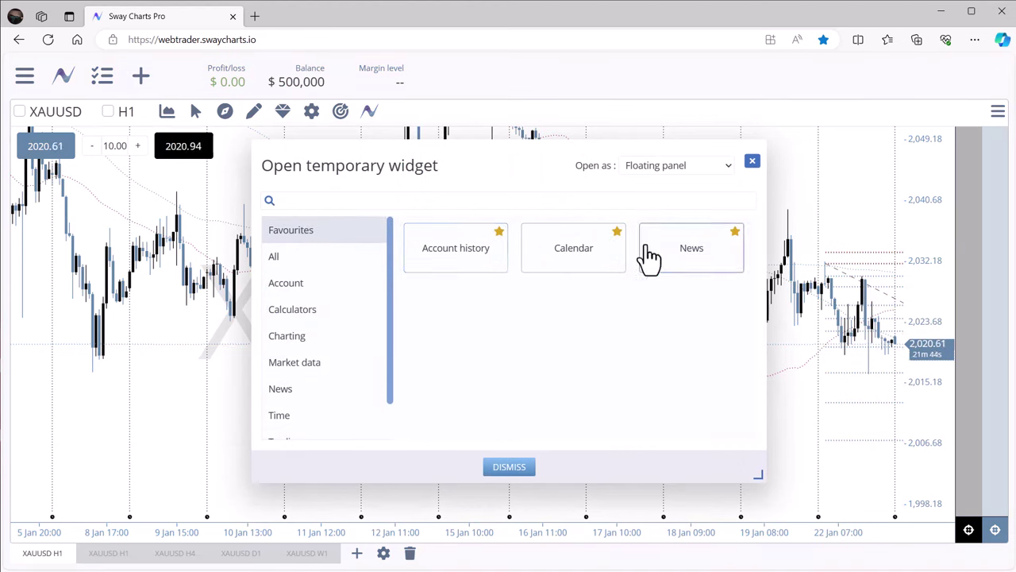
- List all available widgets again, then enlarge the chooser dialog and move it higher over the chart
click(288, 259)
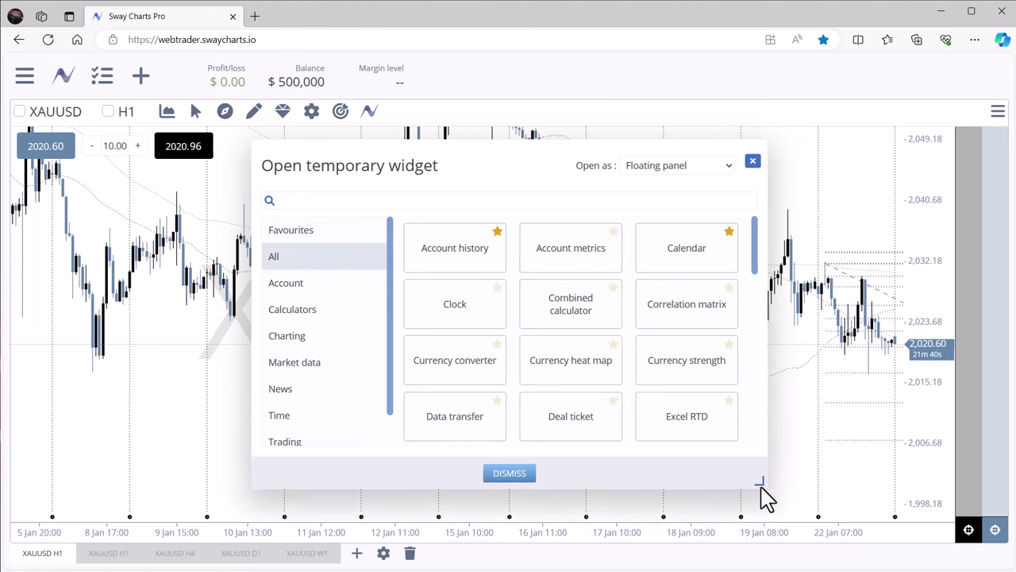
drag(761, 487, 775, 520)
drag(550, 148, 538, 97)
drag(774, 484, 777, 524)
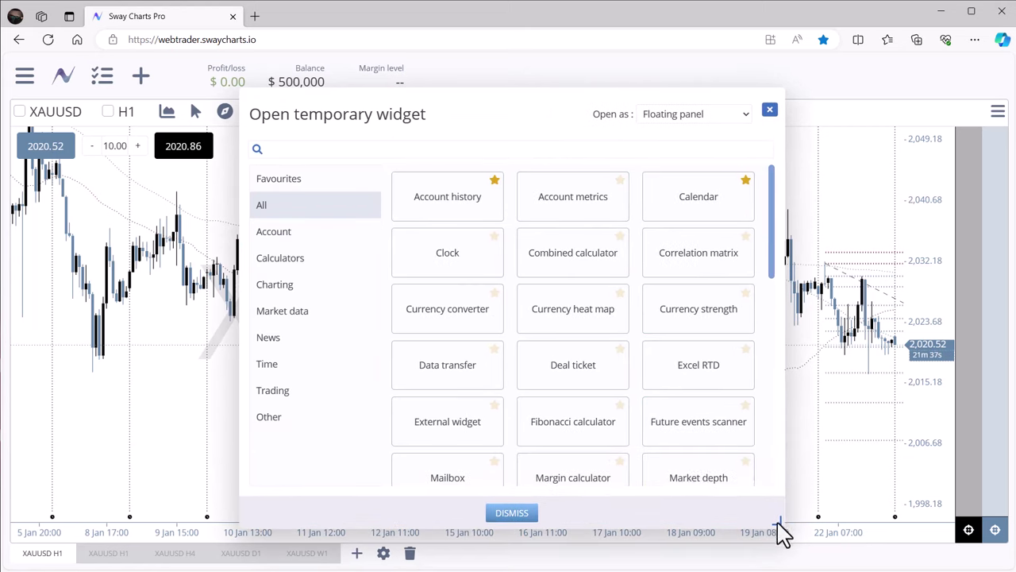
- Open the Clock widget, view its time zone choices, and close it without changing the time zone
click(460, 262)
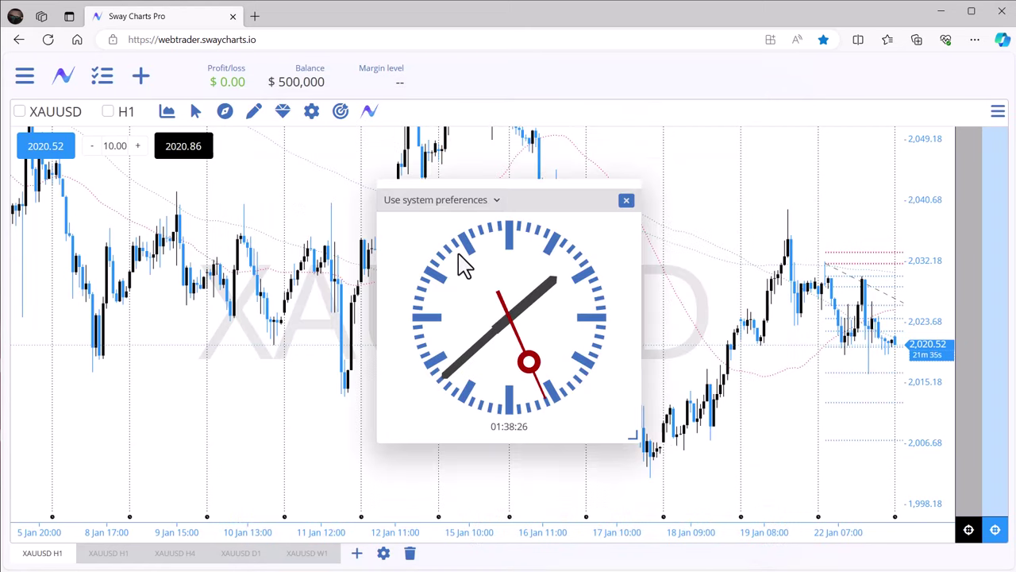
click(492, 201)
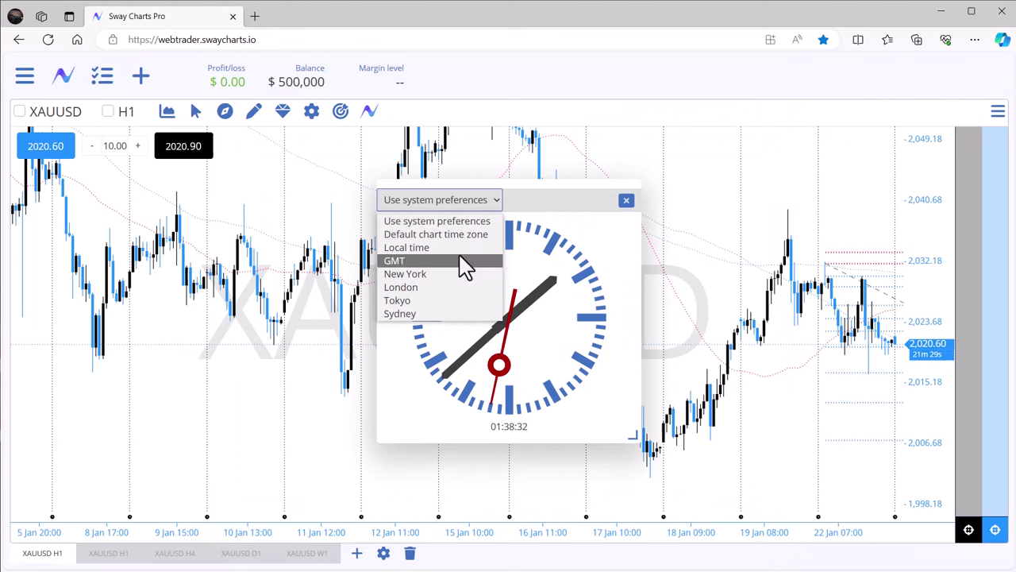
click(566, 235)
click(626, 201)
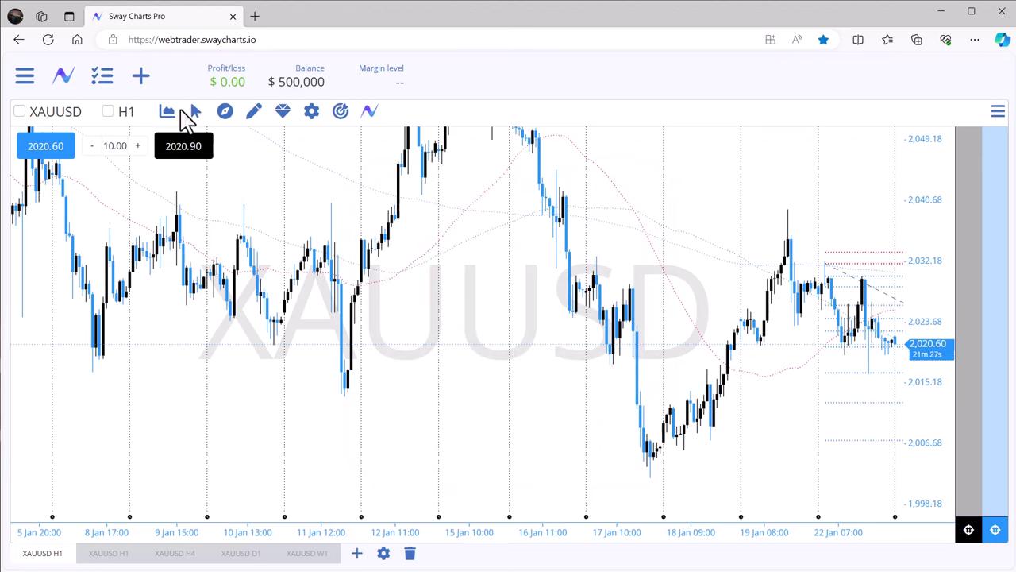
- Open the Calendar widget from the favourites, look through the upcoming economic events, and close it
click(140, 77)
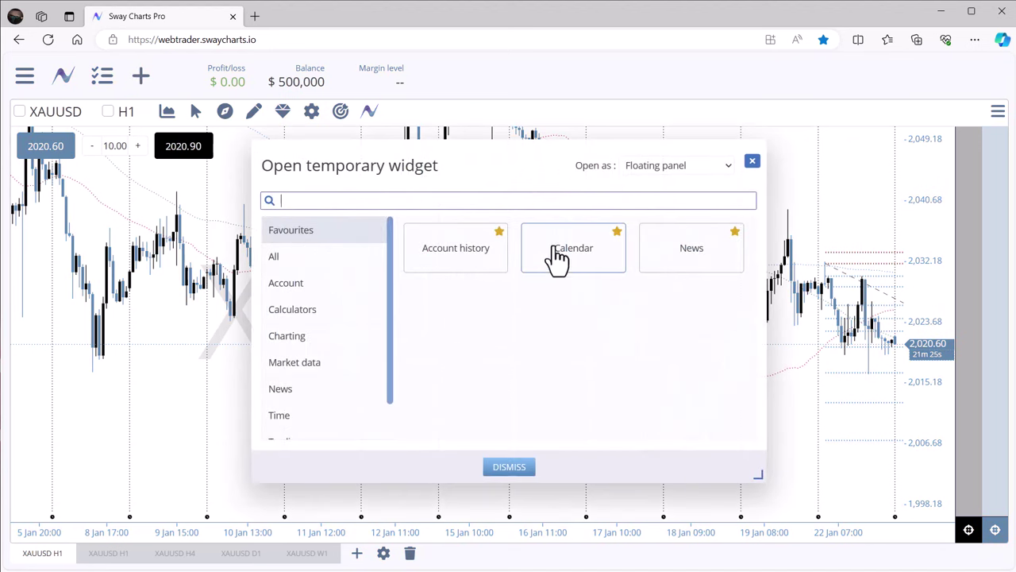
click(530, 252)
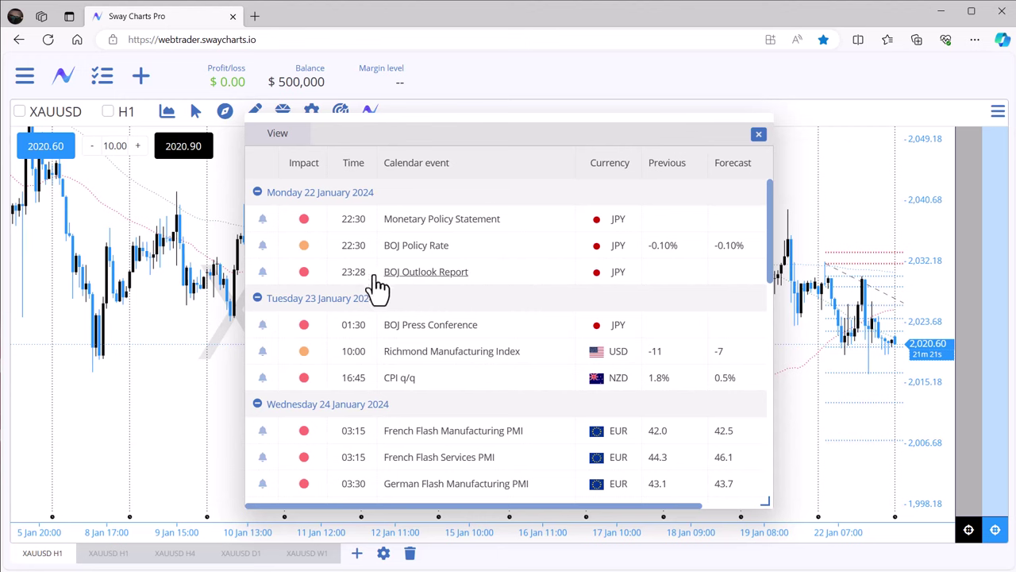
scroll(463, 356, down, 3)
scroll(528, 308, up, 3)
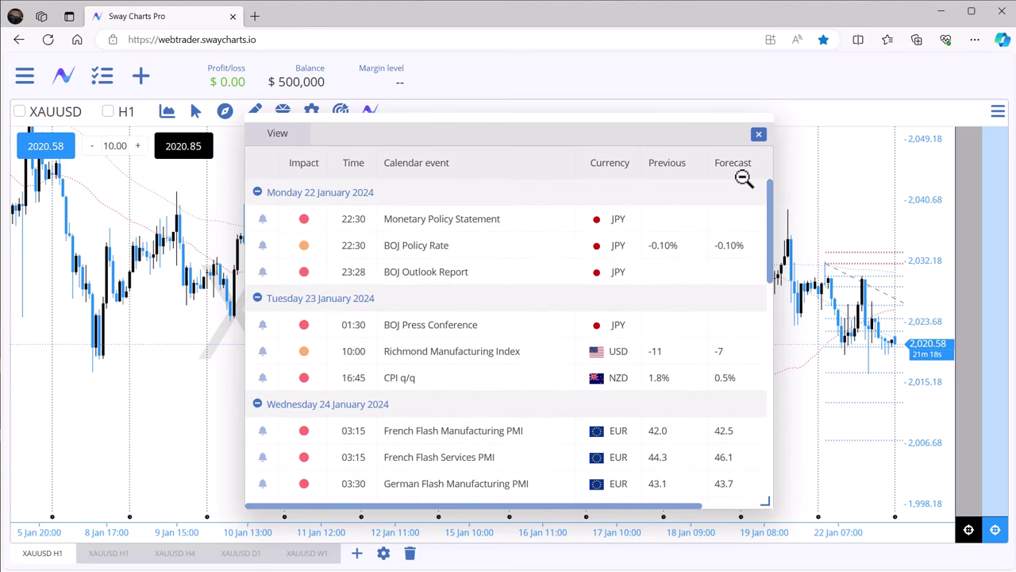
click(758, 134)
- Open the News widget, view the USDJPY chart linked to the possible support item, and close that chart
click(143, 77)
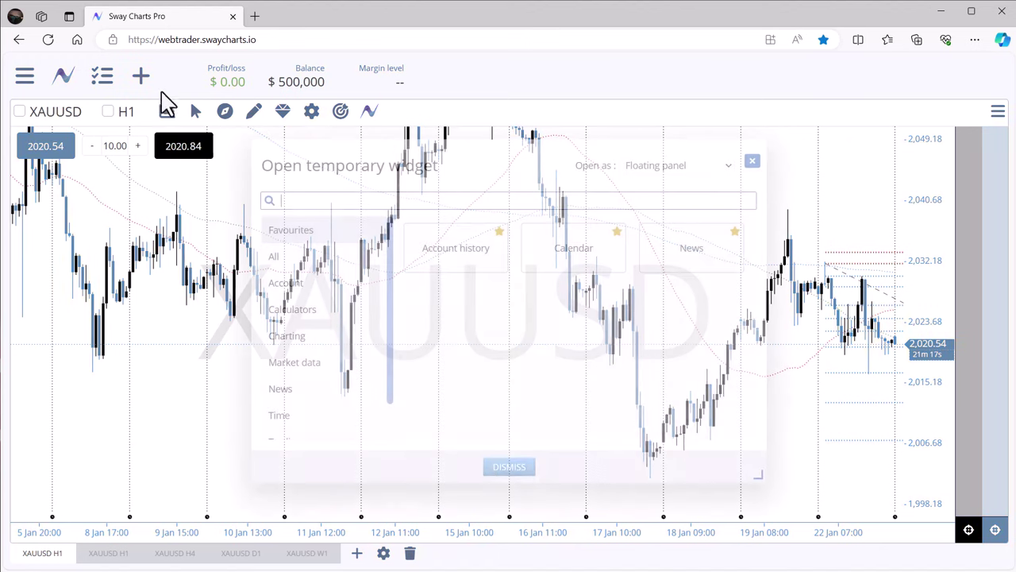
click(667, 258)
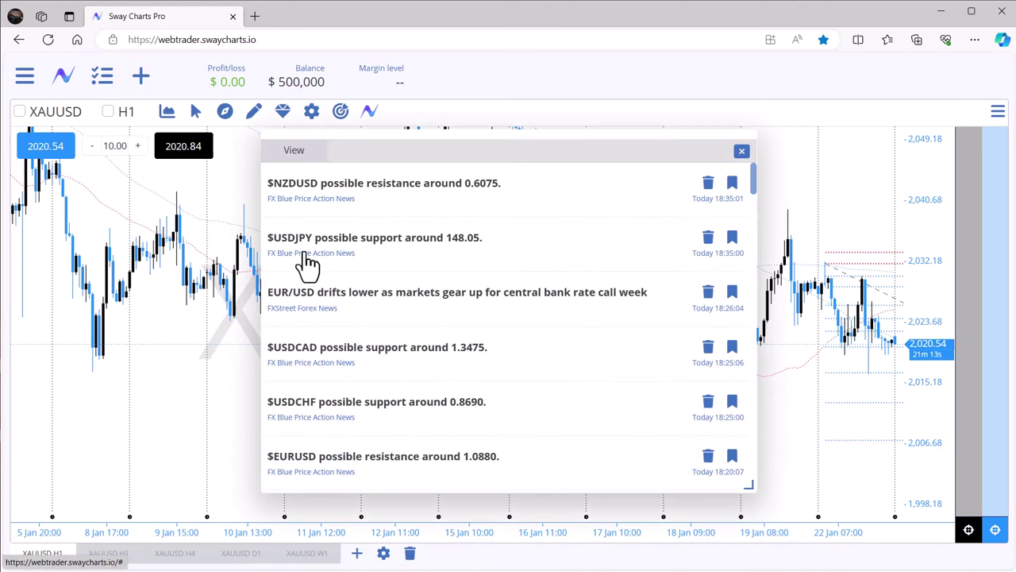
click(332, 257)
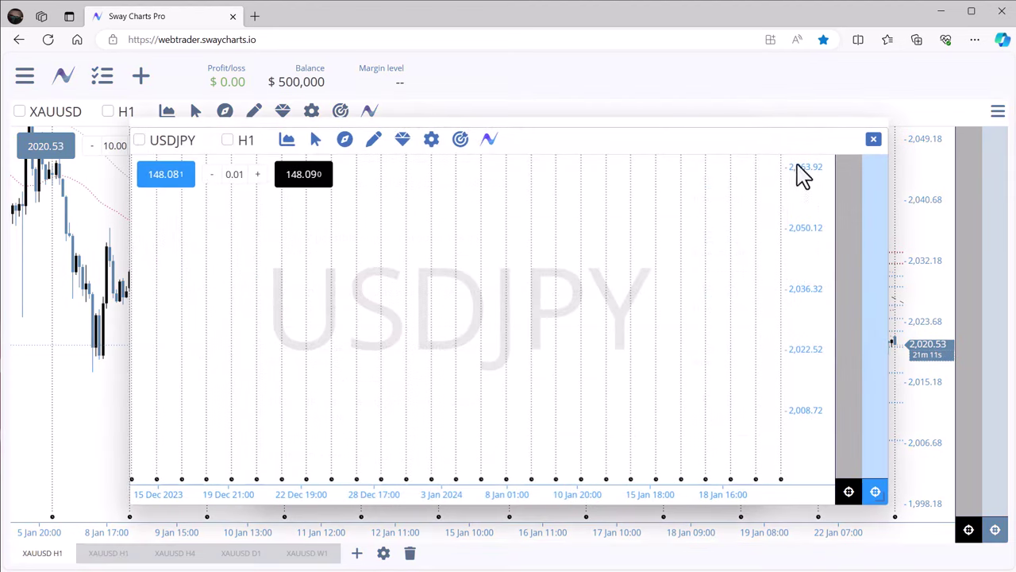
click(873, 140)
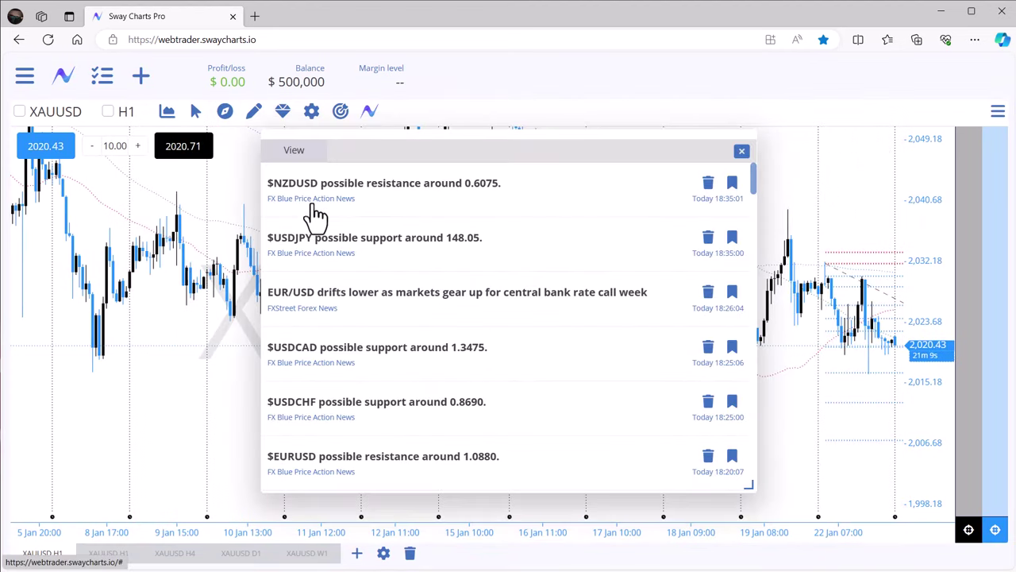
- Open the FXStreet article about EUR/USD drifting lower, skim it, and close it to return to the News widget
click(306, 322)
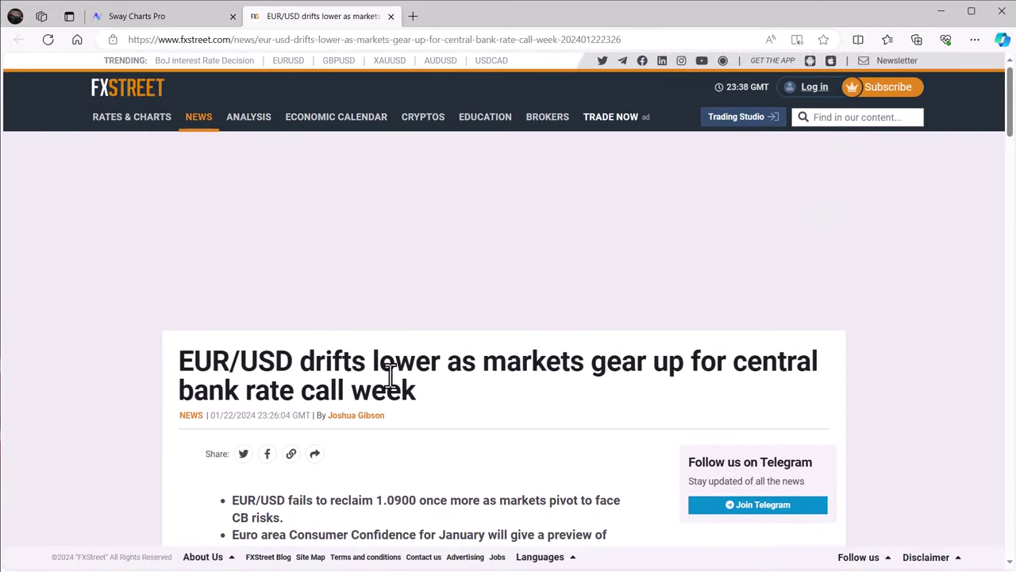
scroll(393, 361, down, 5)
scroll(397, 353, up, 4)
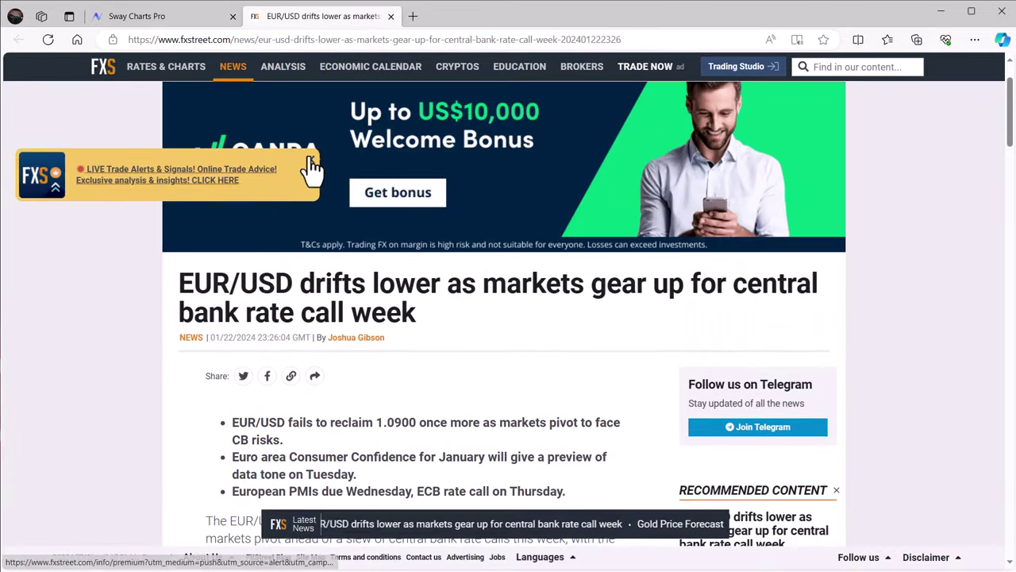
click(391, 16)
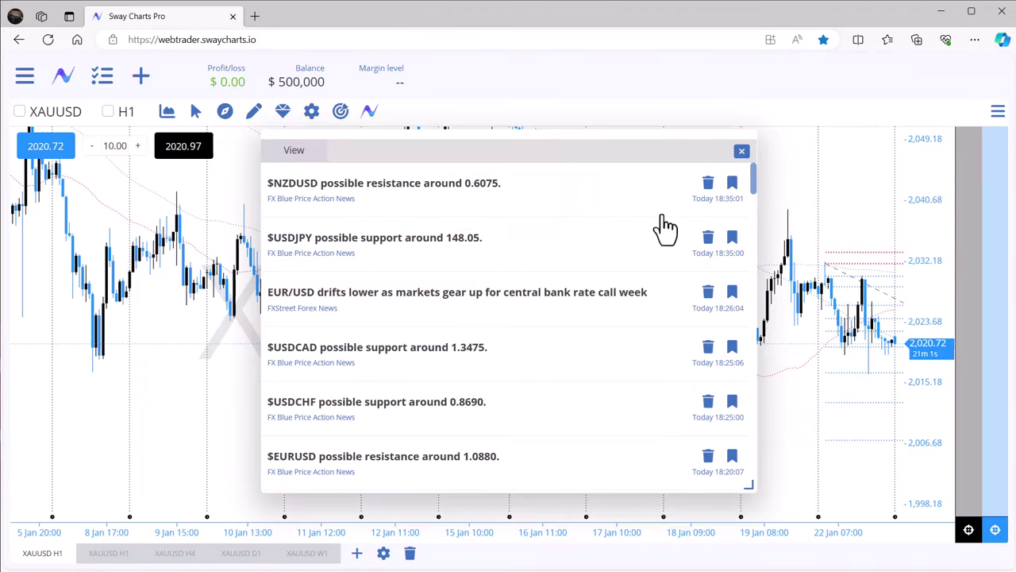
- View the News widget's display options, including Reading list and News feeds, and close the widget
click(312, 157)
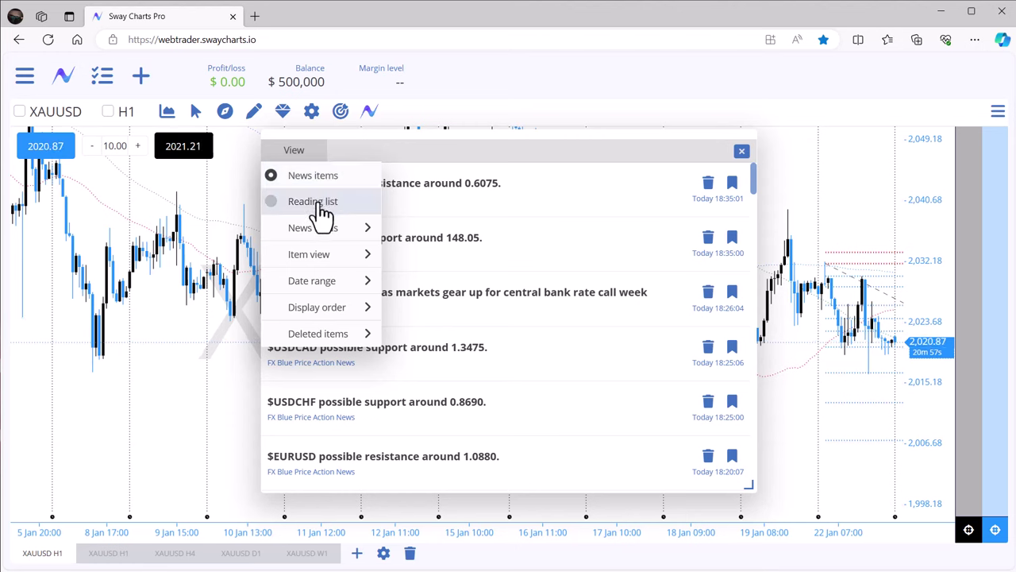
mouse_move(329, 231)
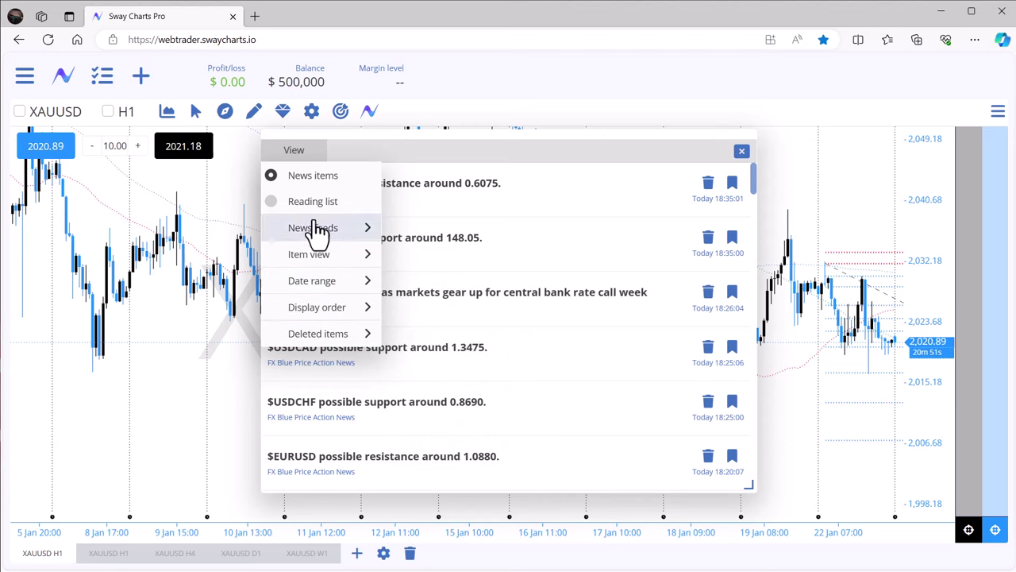
click(290, 157)
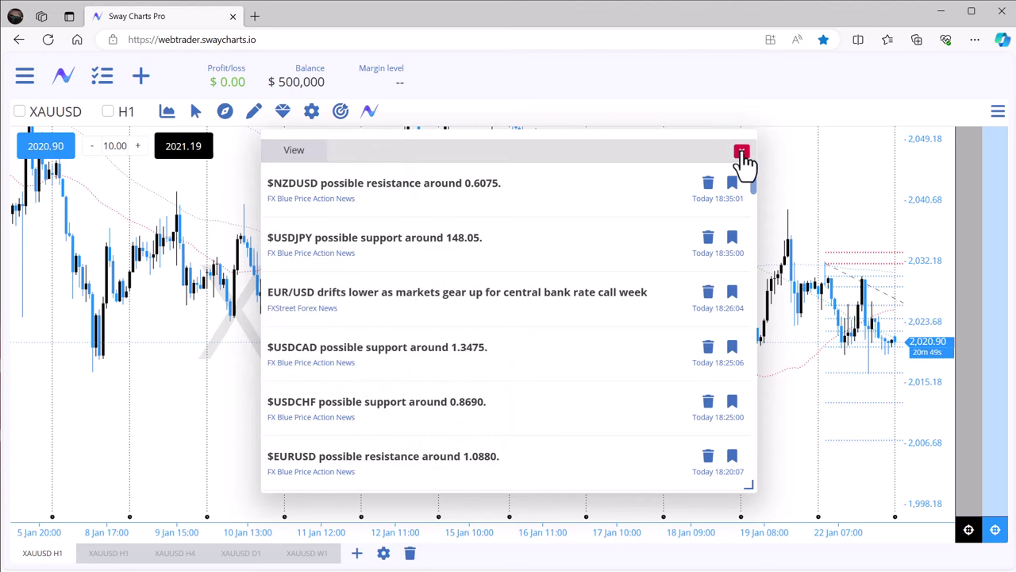
click(741, 152)
- Reopen the temporary widget chooser, list all widgets, and enlarge and reposition the dialog
click(142, 78)
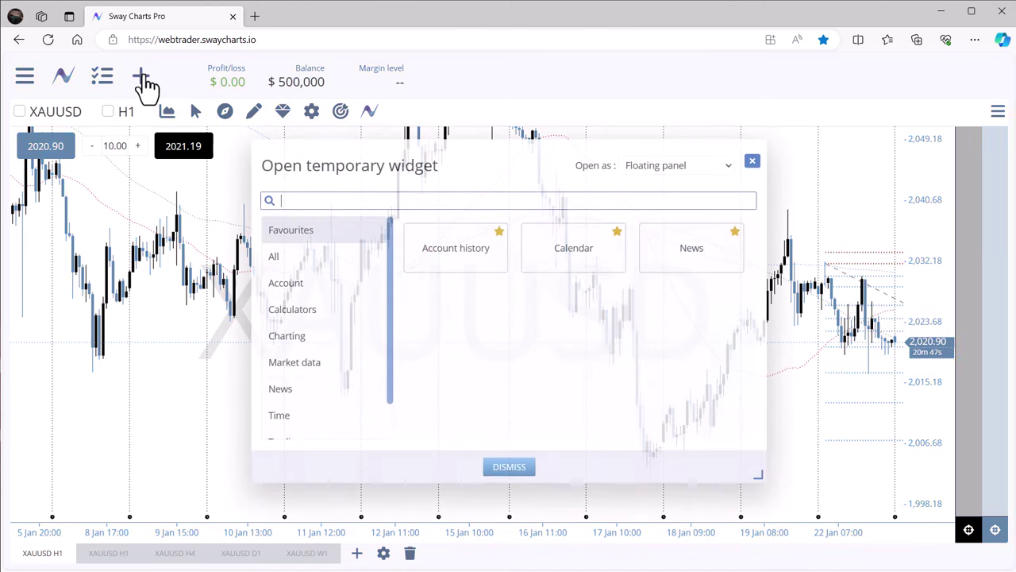
click(274, 257)
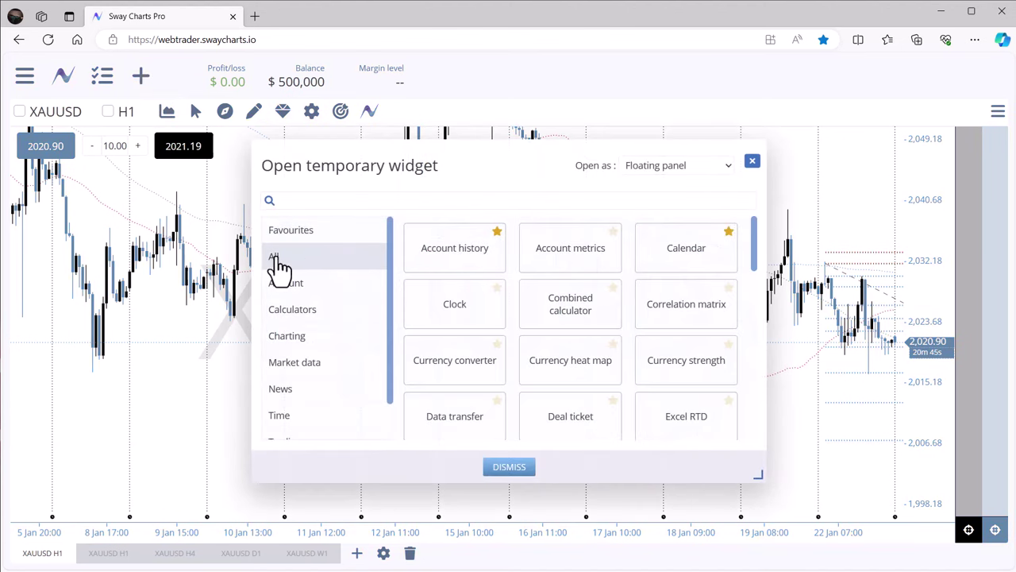
drag(760, 475, 804, 554)
drag(529, 151, 482, 96)
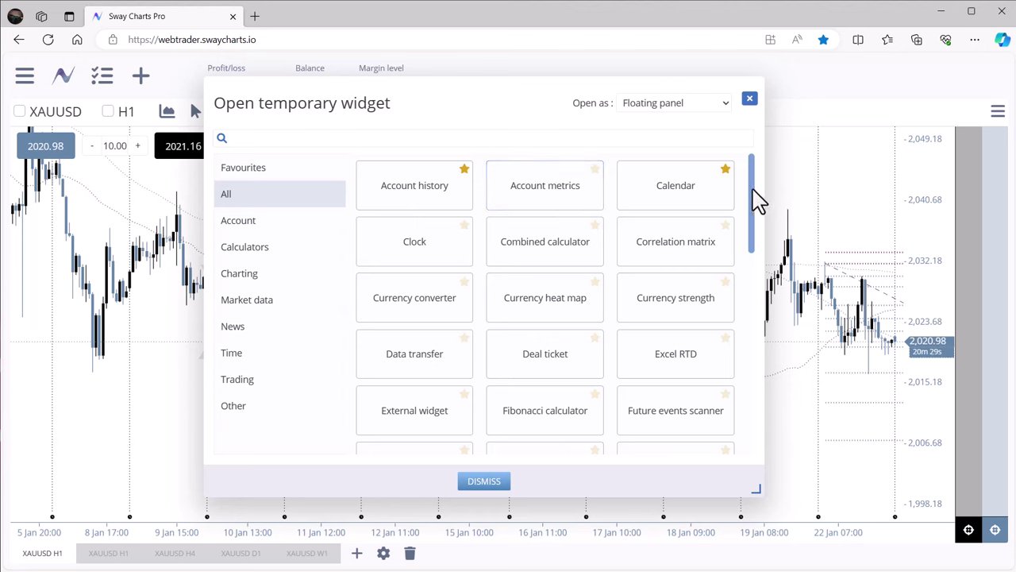
- Browse the remaining widgets in the full list and open the Scripts widget
drag(758, 203, 758, 244)
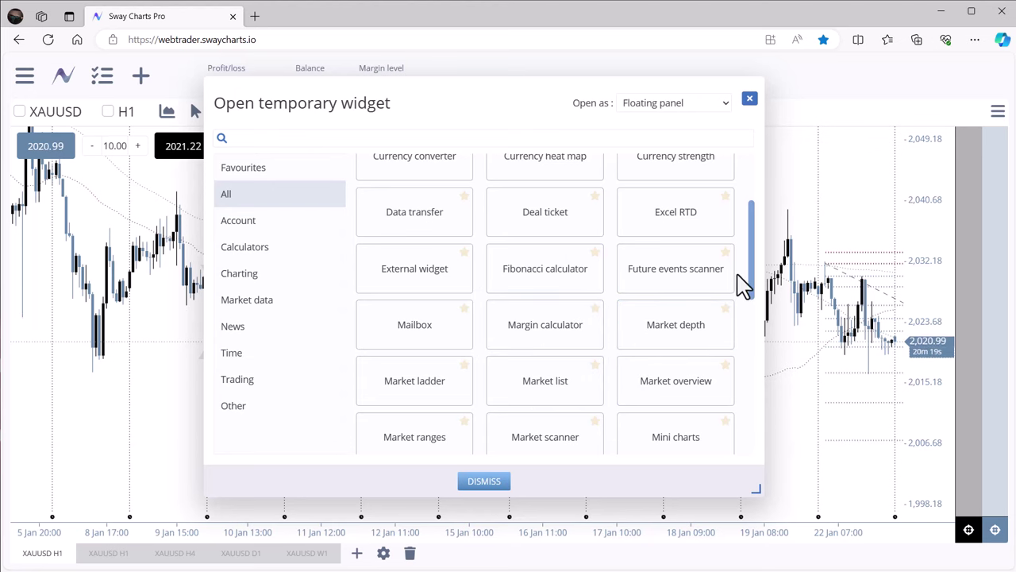
drag(754, 270, 756, 374)
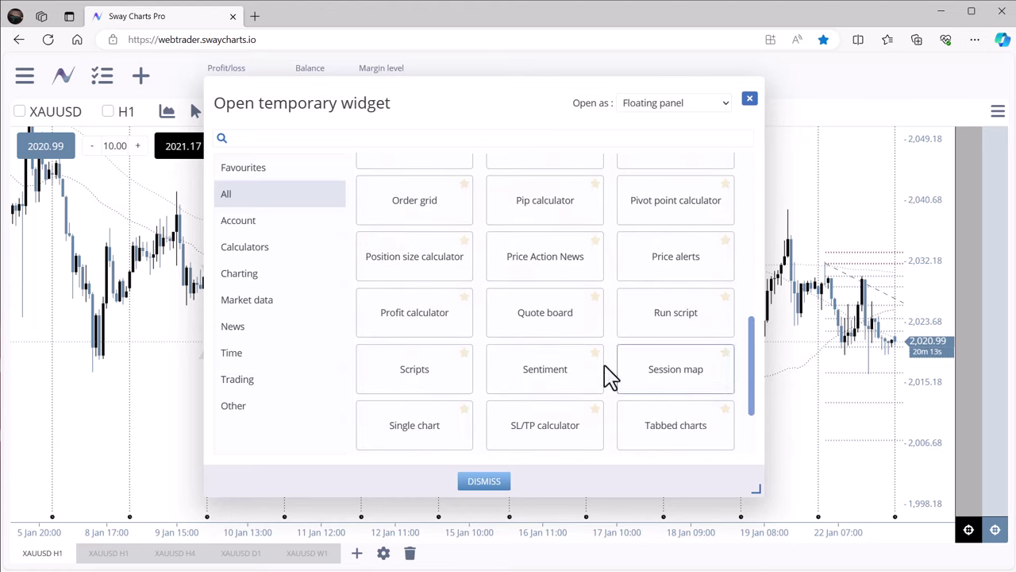
click(421, 375)
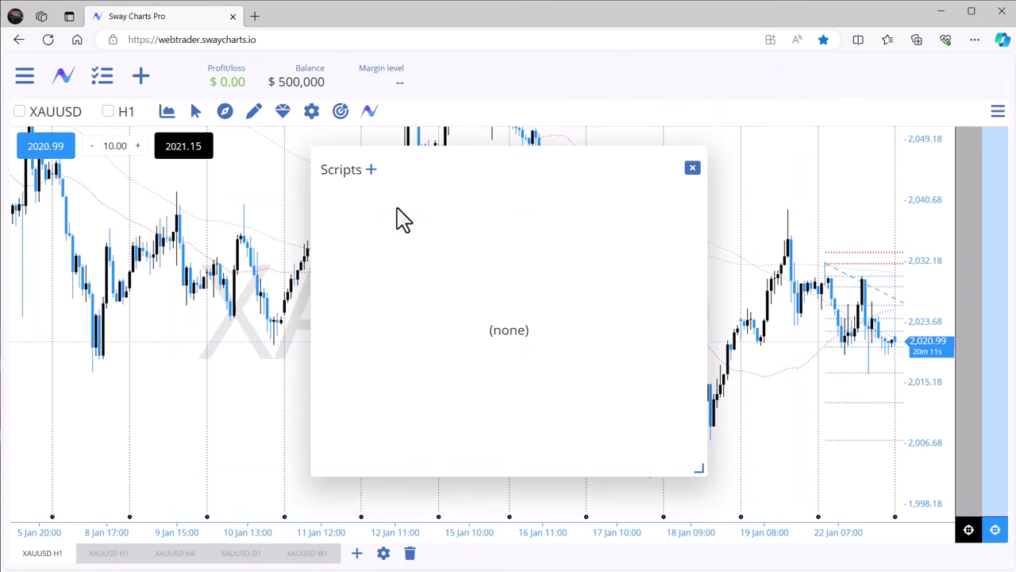
- Open the Run script editor from the Scripts widget to view it, and close both the editor and the widget
click(372, 171)
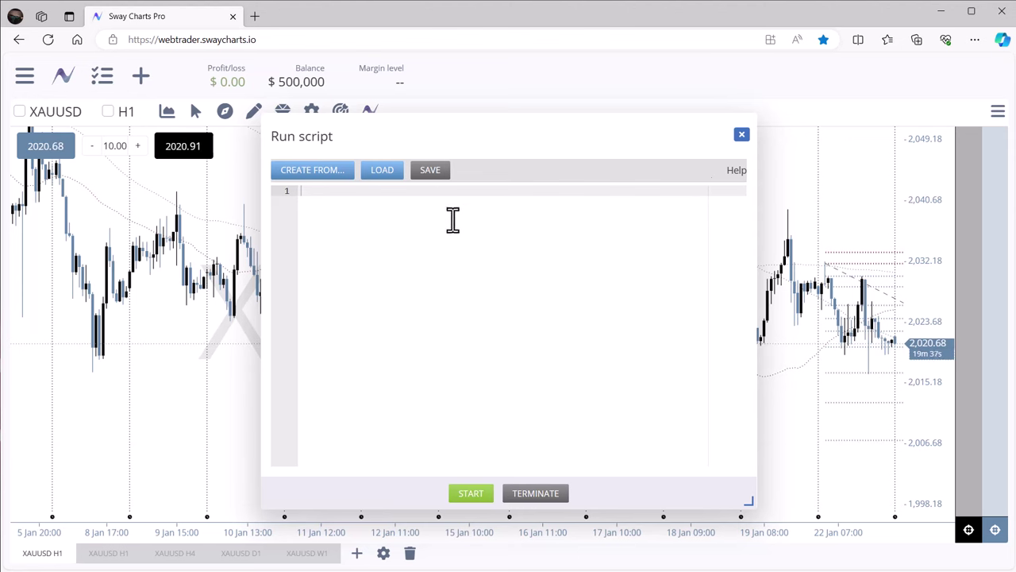
click(742, 137)
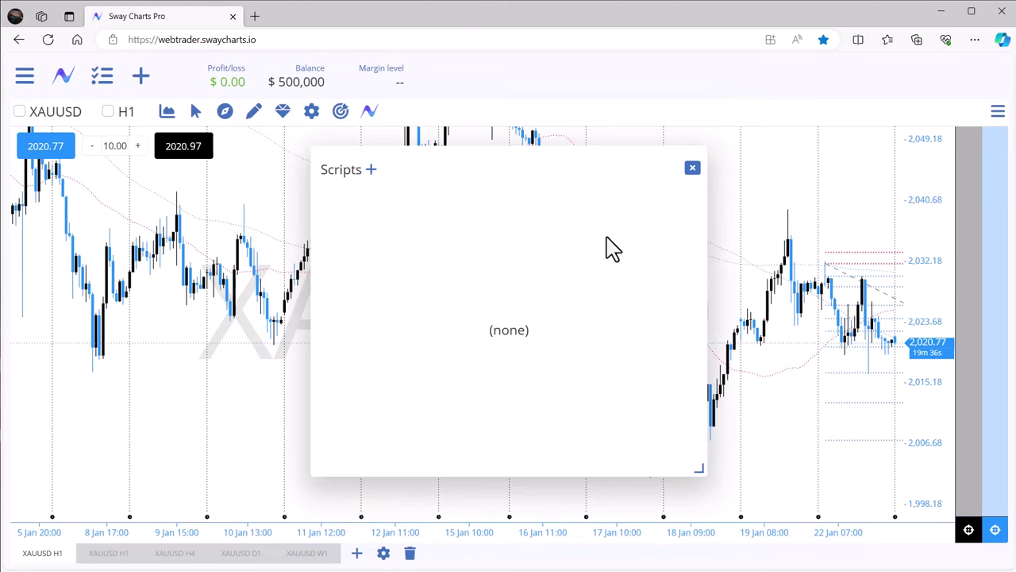
click(691, 168)
- Reopen the temporary widget chooser and browse its All, Charting and Market data categories
click(135, 79)
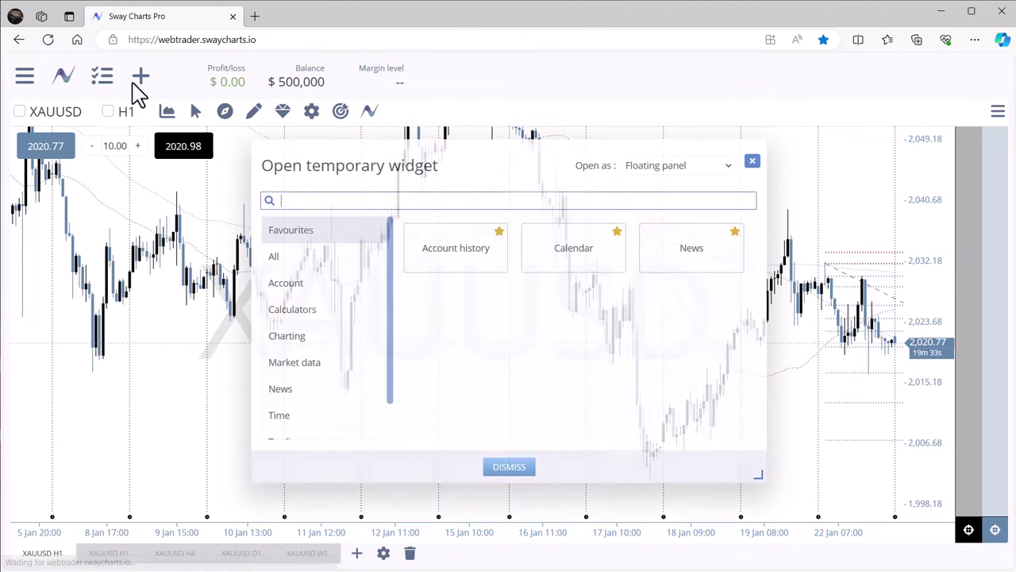
click(273, 256)
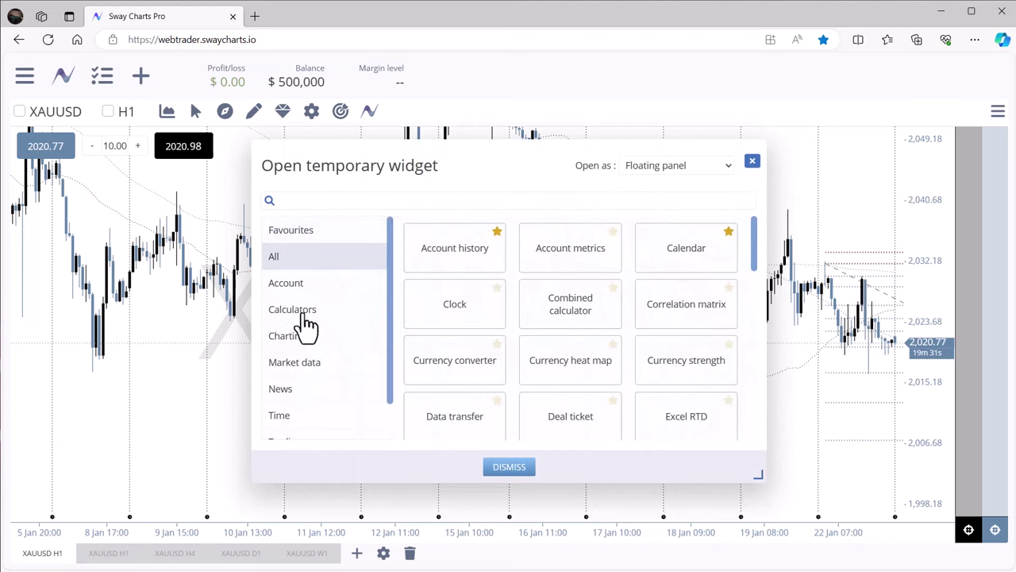
scroll(310, 342, down, 1)
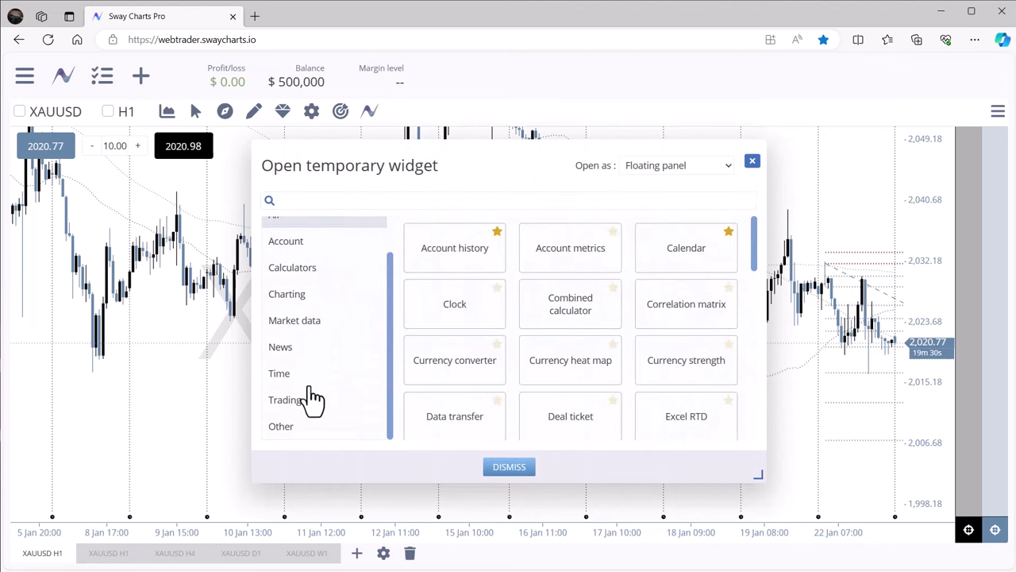
click(296, 295)
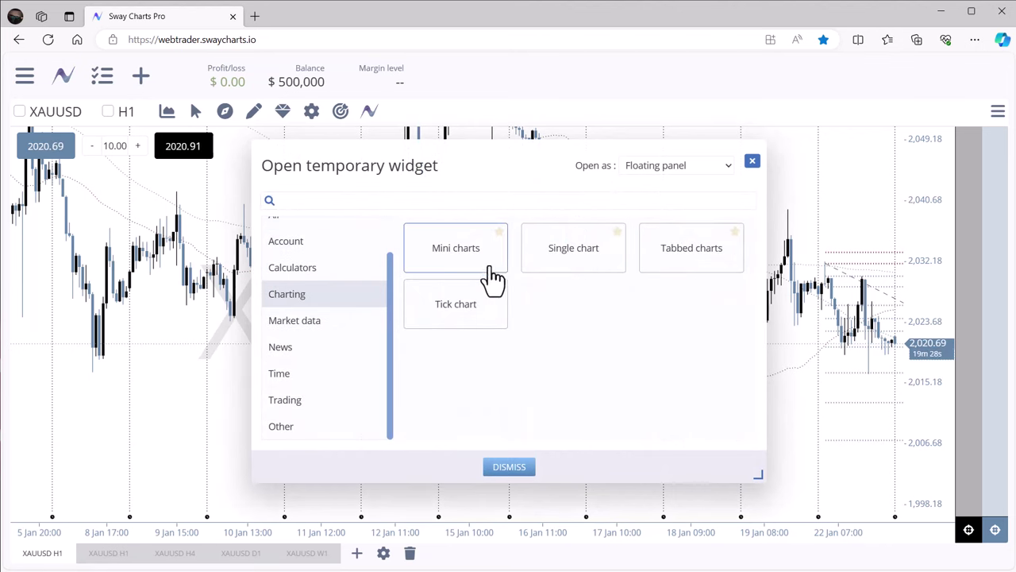
click(331, 320)
- Open the Price Action News widget from the News category, view its support and resistance entries, and close it
click(292, 347)
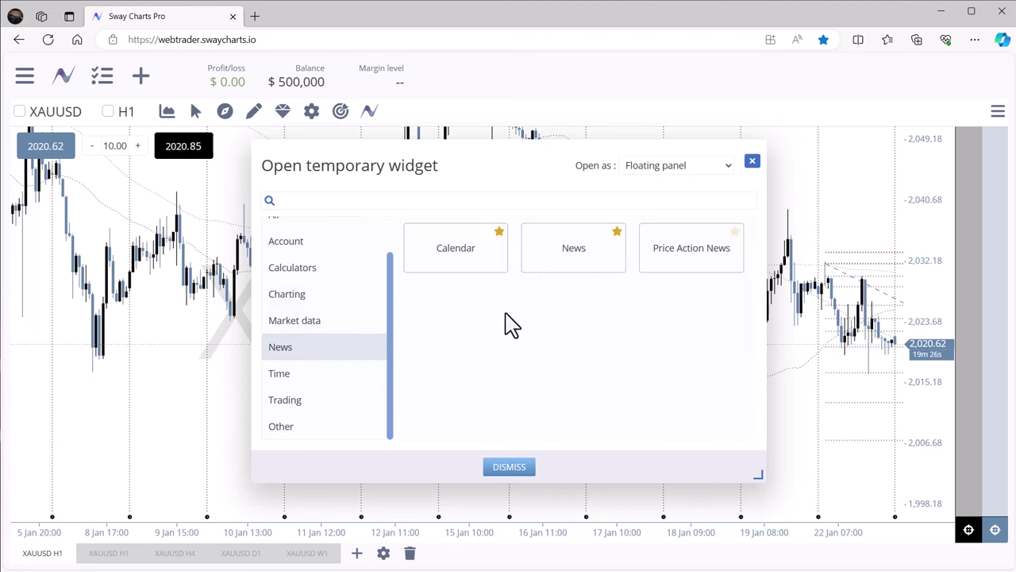
click(694, 269)
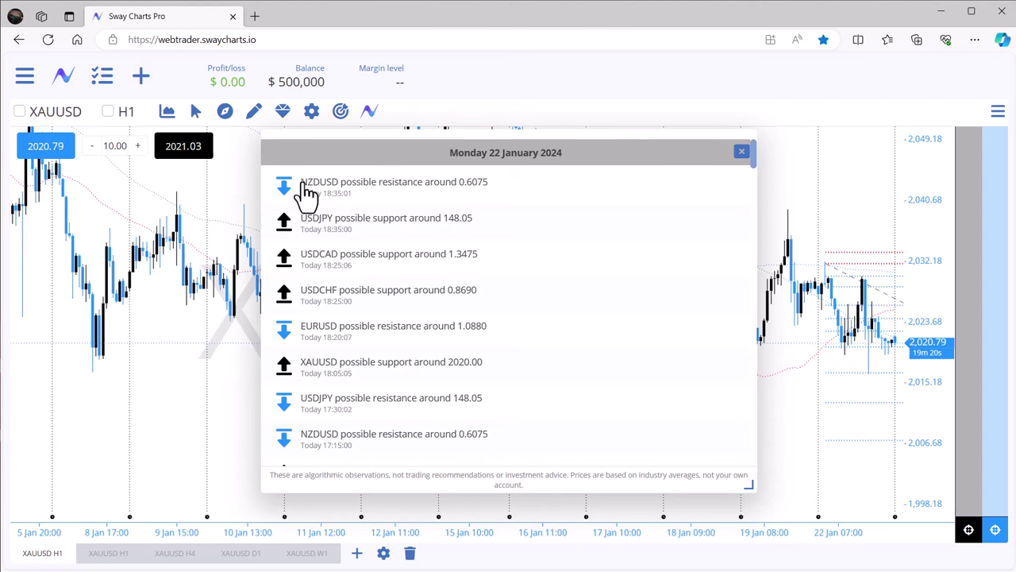
click(742, 151)
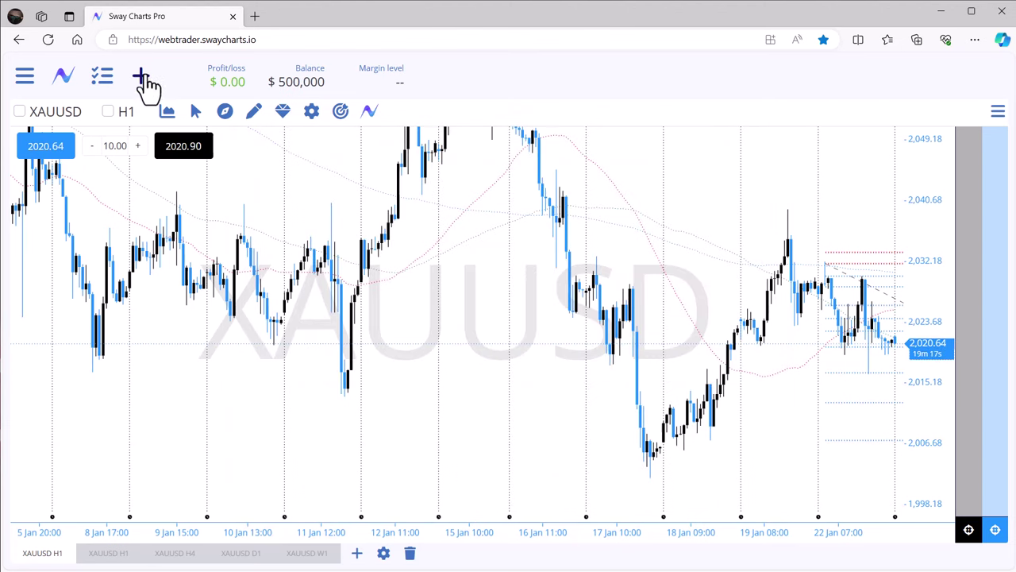
- Open the account metrics summary, enlarge and reposition it to view the Profit% and Margin in use gauges, and close it
click(302, 91)
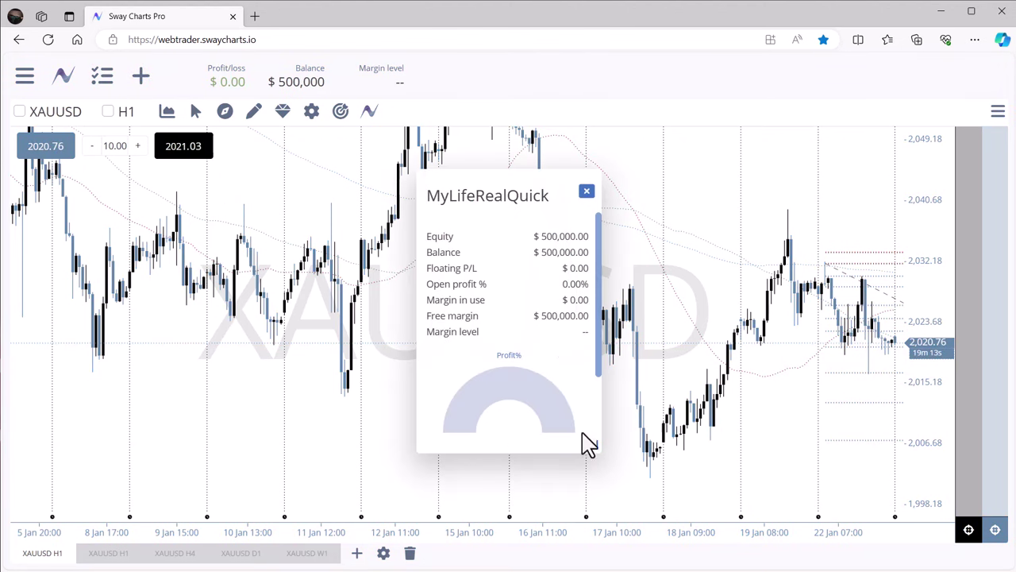
drag(594, 447, 697, 556)
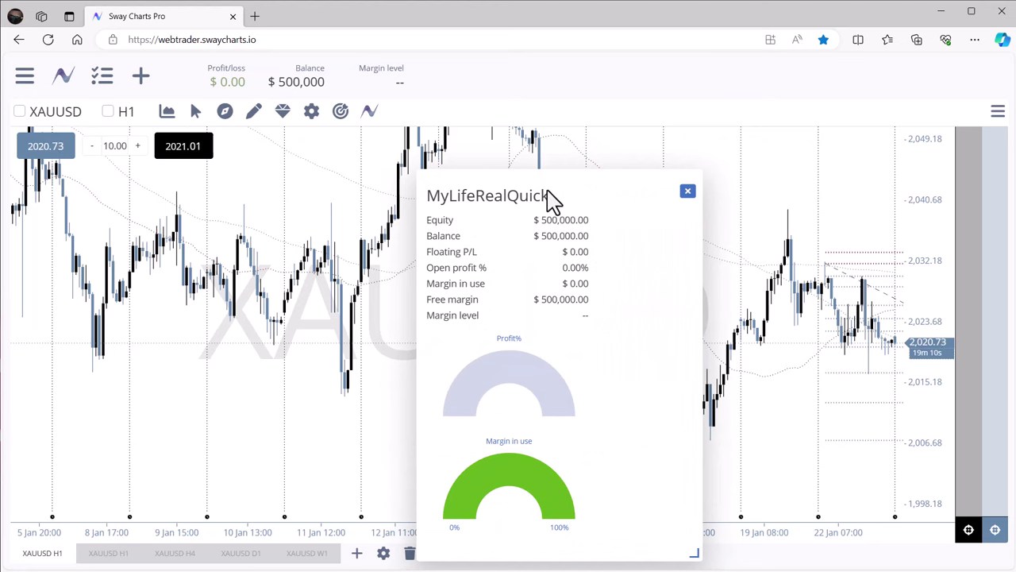
drag(552, 191, 507, 120)
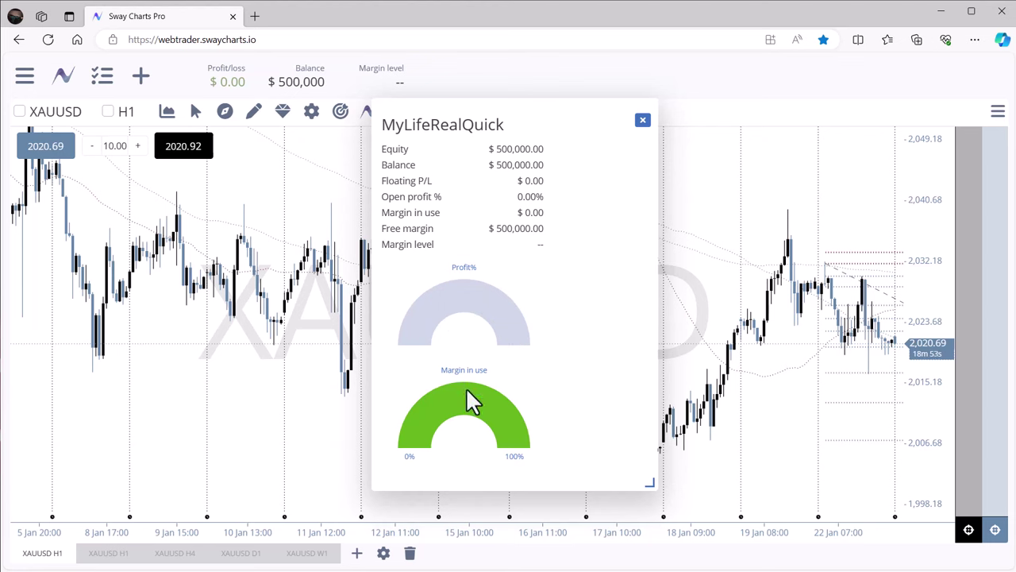
click(642, 120)
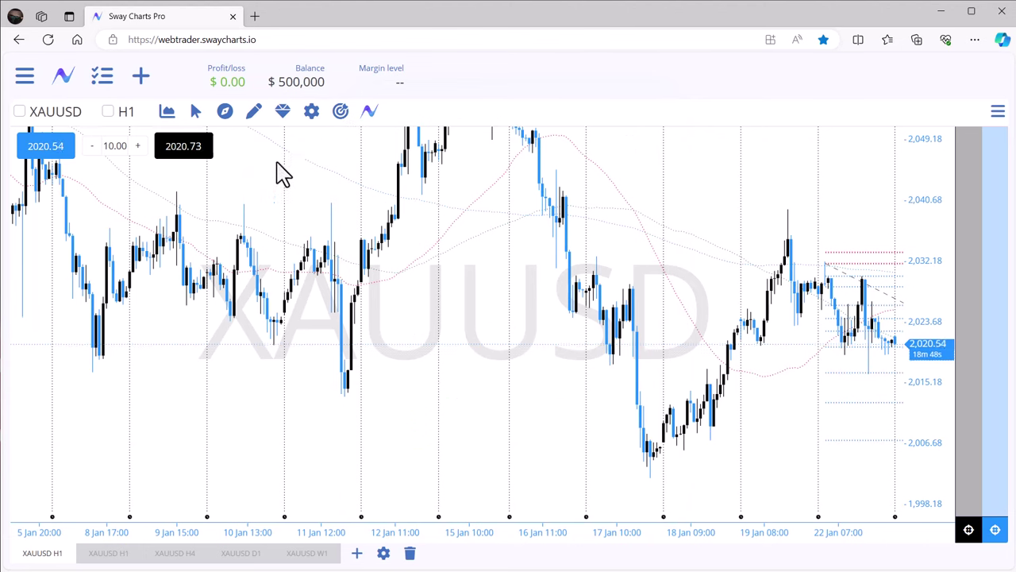
- Examine the available chart type options for the XAUUSD chart, including the Line and Other variants
drag(684, 293, 433, 302)
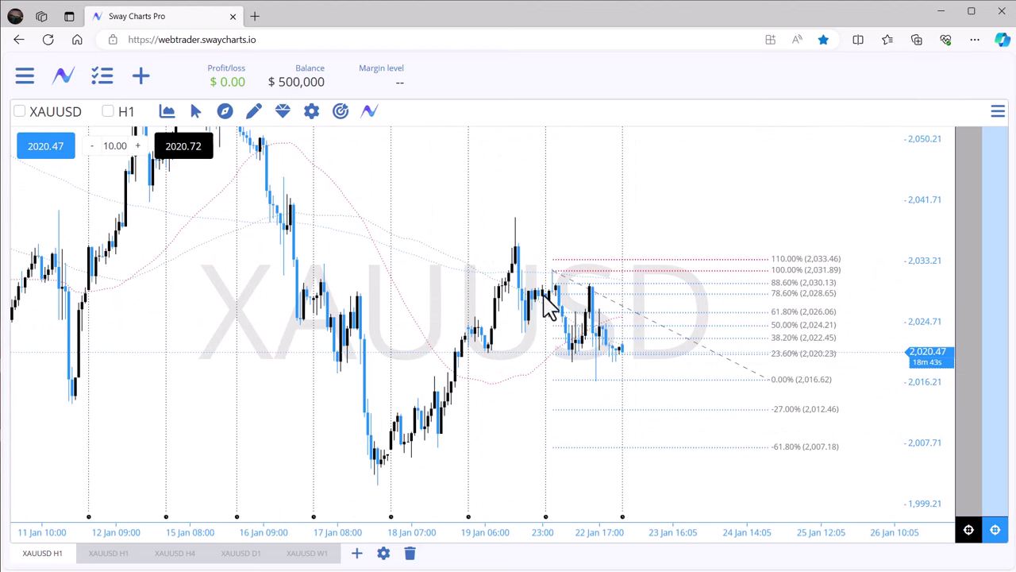
click(167, 112)
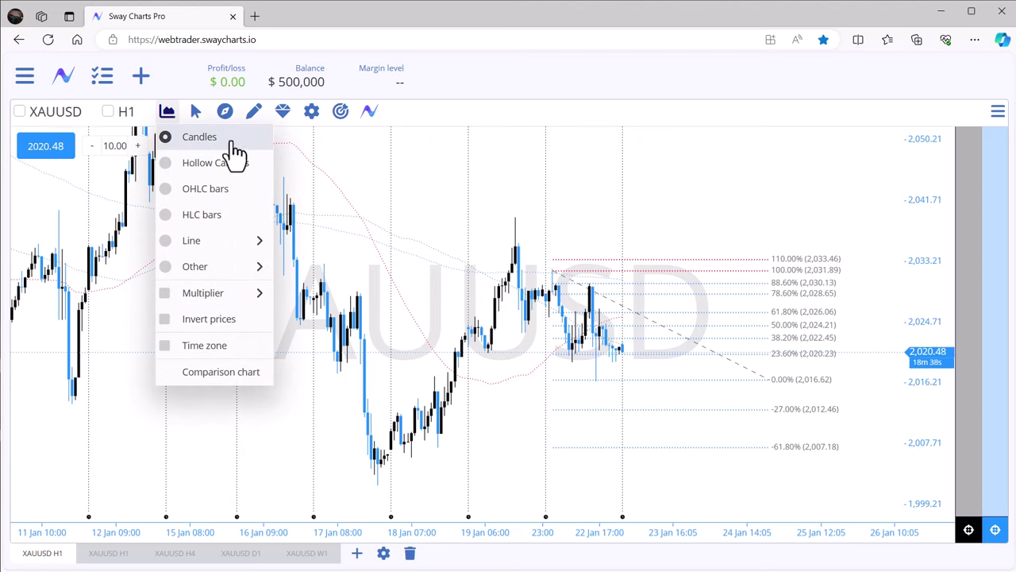
click(167, 112)
click(167, 112)
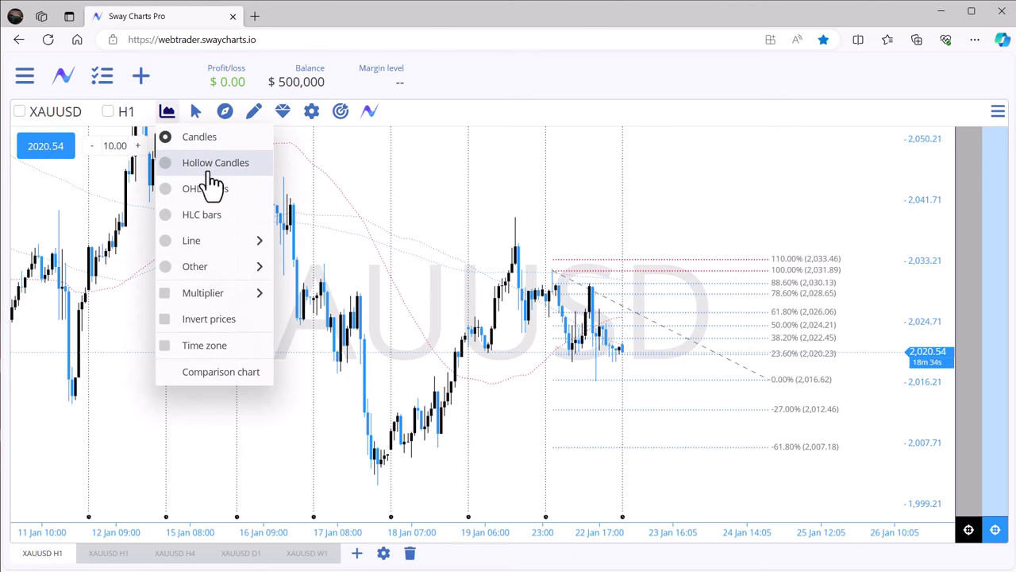
mouse_move(221, 250)
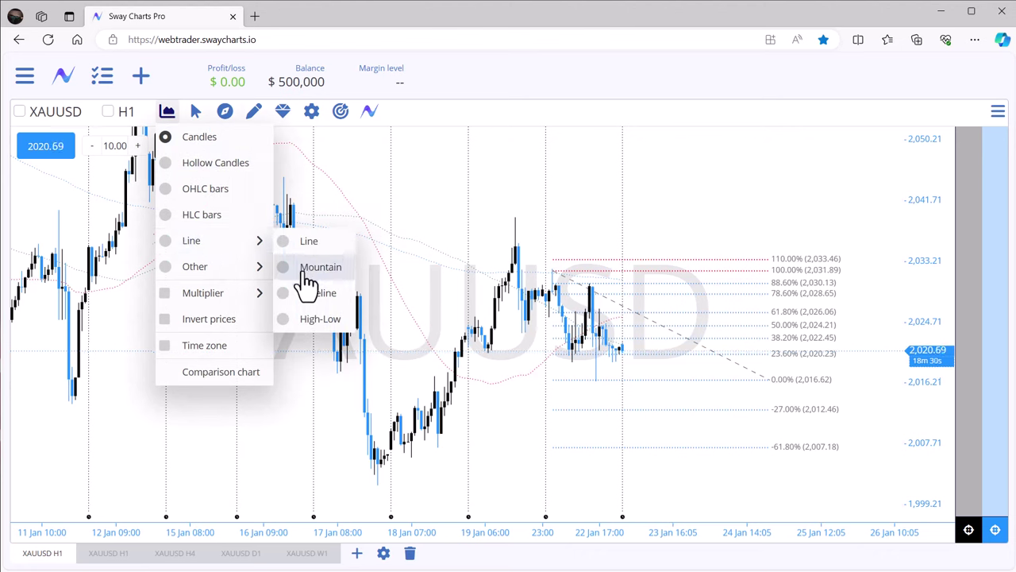
mouse_move(198, 268)
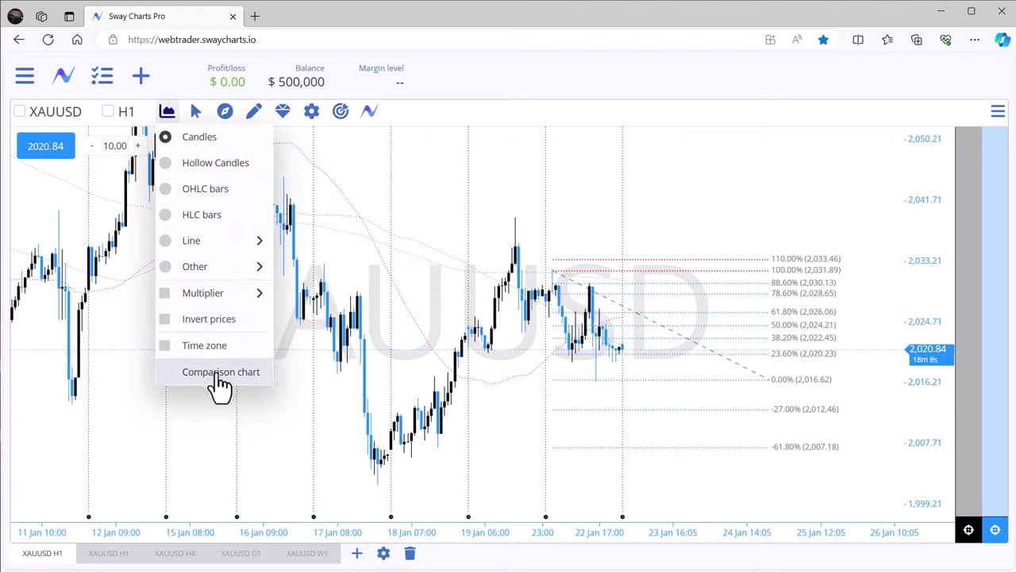
- Try the Crosshairs cursor mode on the XAUUSD chart and replace it with the Arrow mode
click(195, 115)
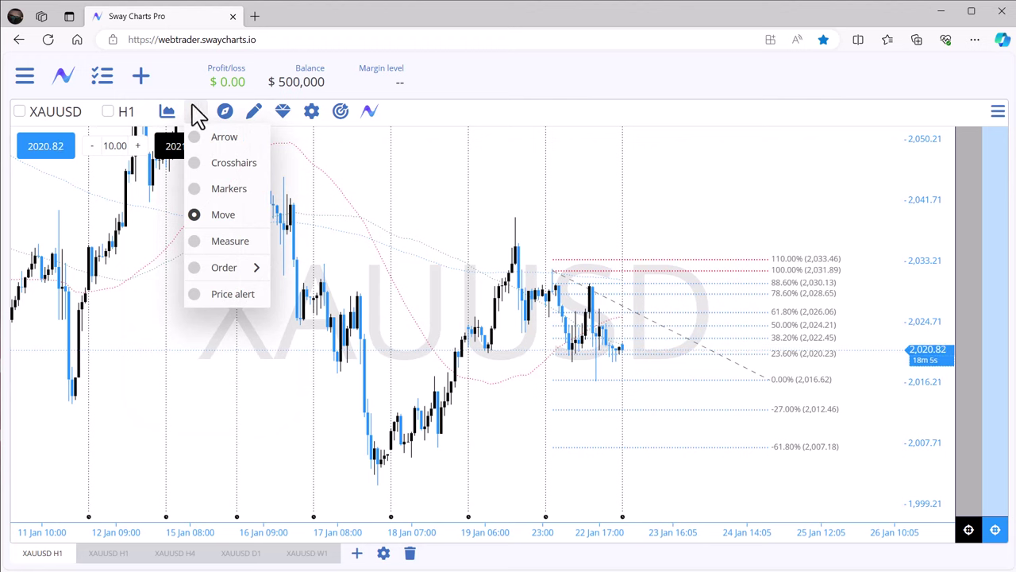
click(227, 164)
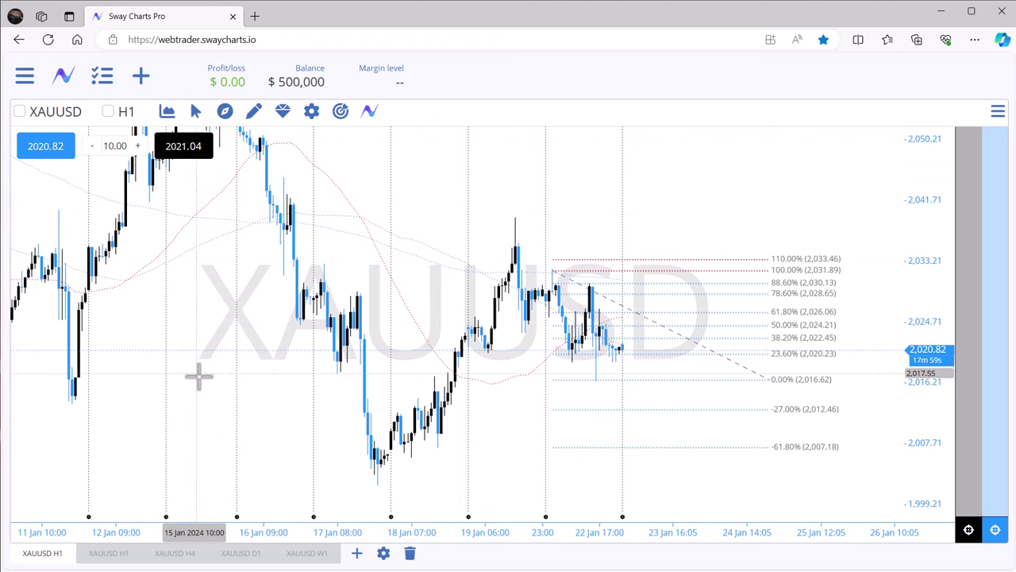
click(195, 111)
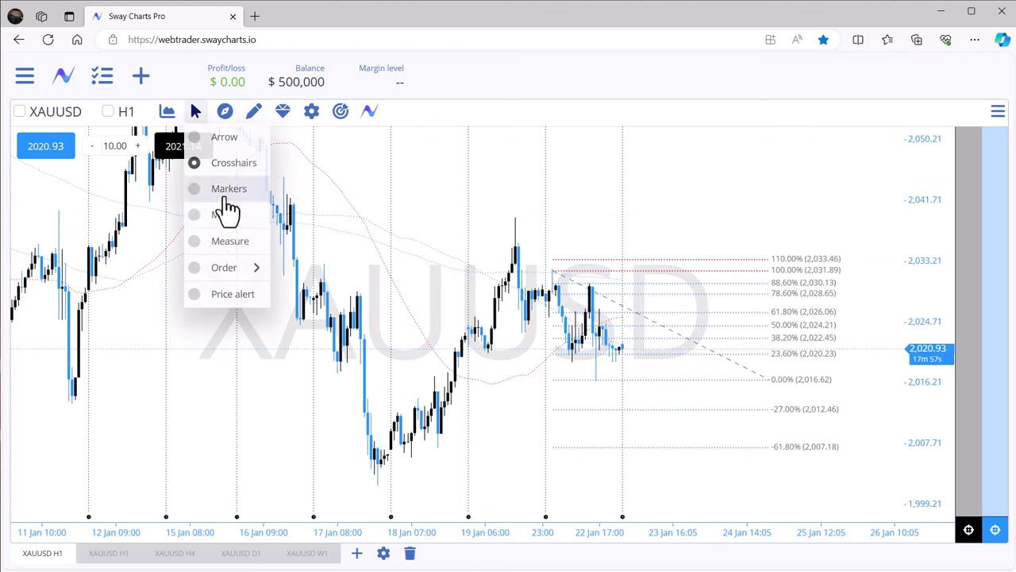
click(225, 139)
drag(220, 301, 193, 347)
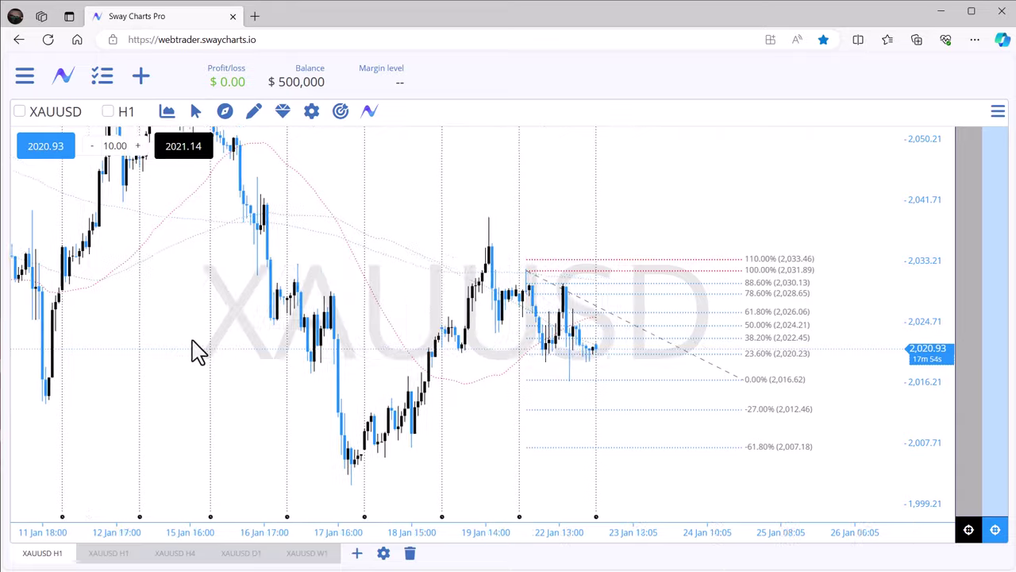
- Set the chart cursor to Move mode and try shifting the XAUUSD chart freely in time and price
click(196, 112)
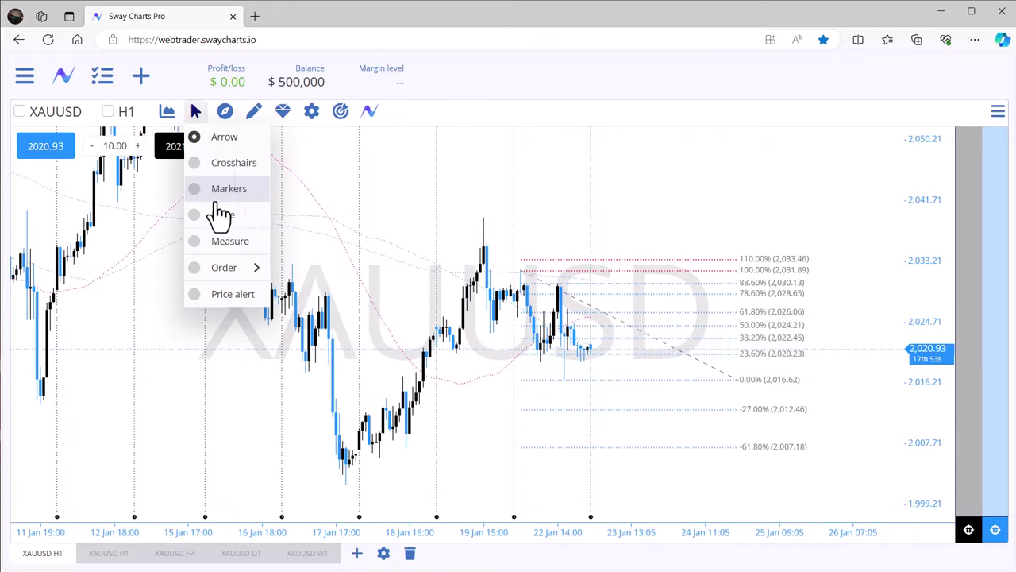
click(221, 215)
drag(376, 220, 313, 166)
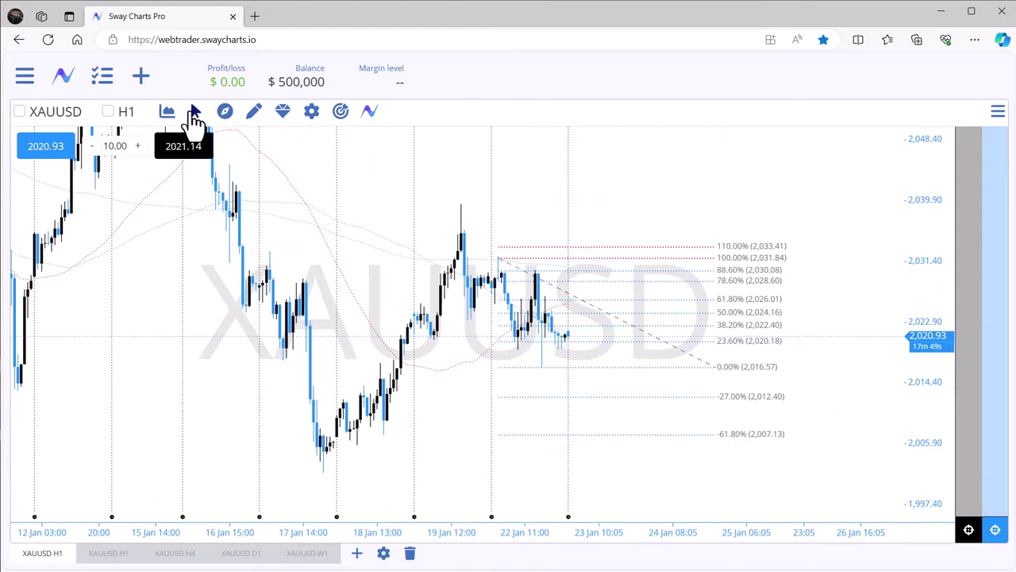
- Use the Measure cursor mode to measure the short price drop on 17 January on the XAUUSD chart
click(195, 113)
click(228, 244)
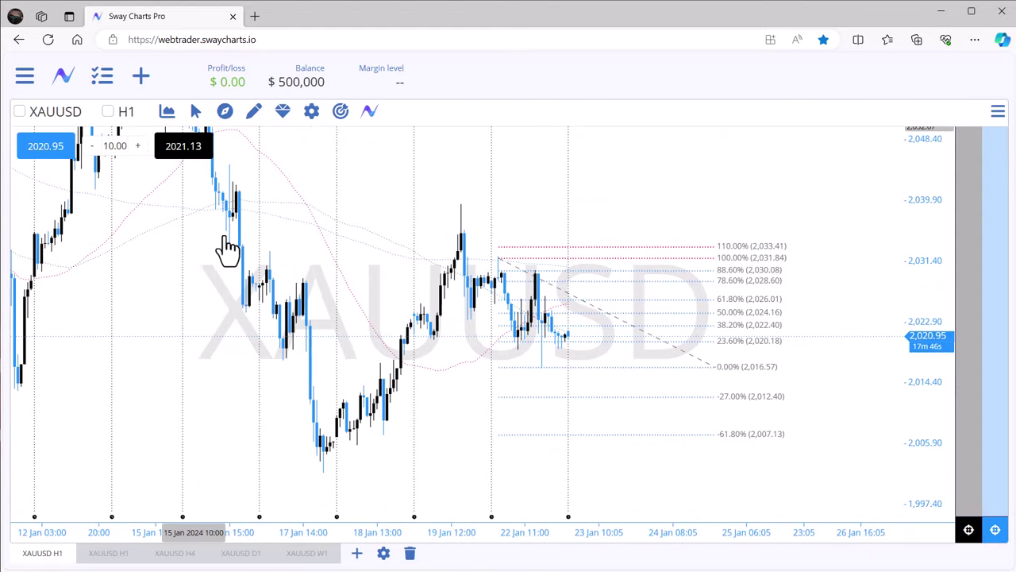
click(195, 115)
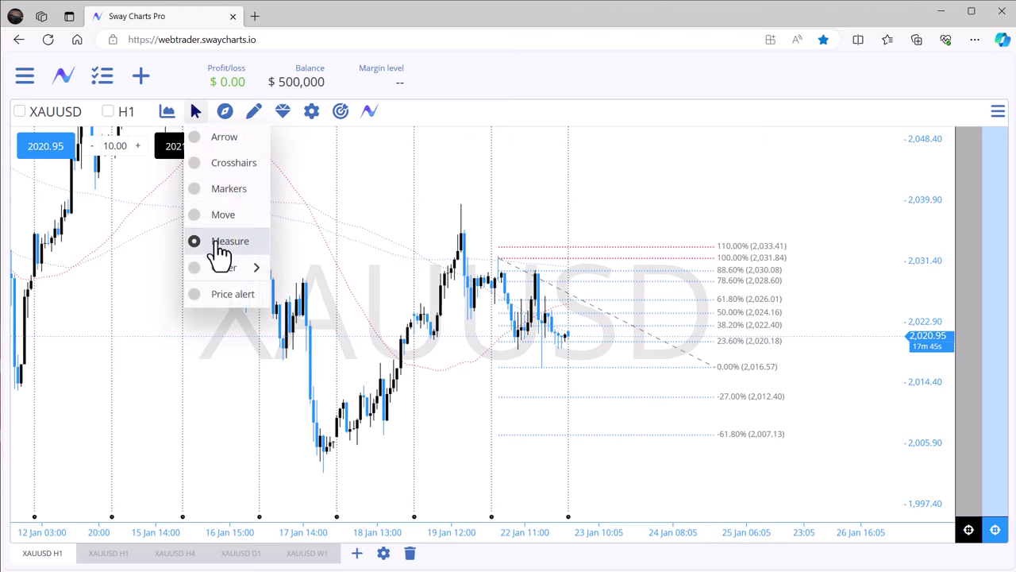
click(221, 243)
click(311, 283)
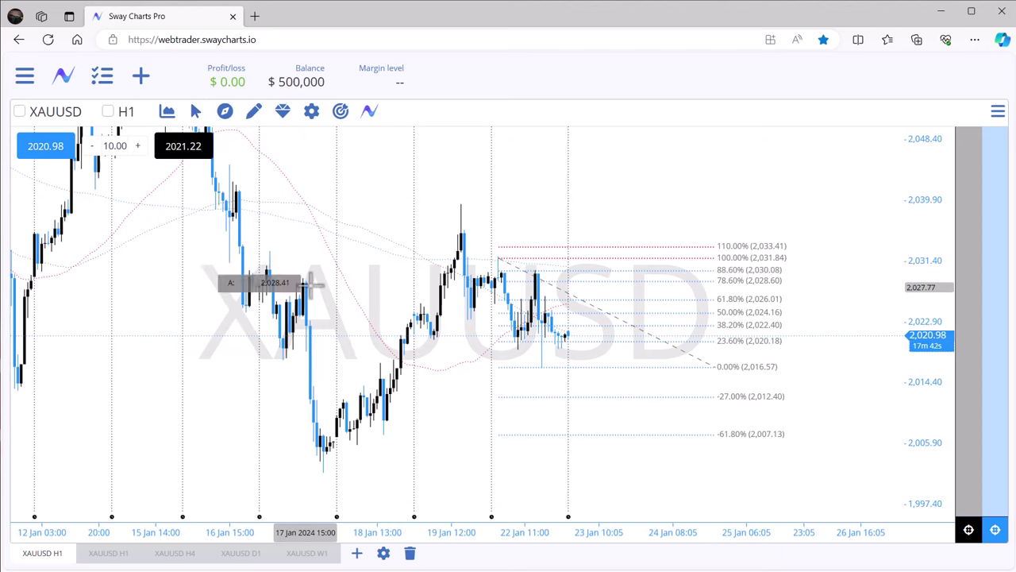
click(311, 324)
click(310, 282)
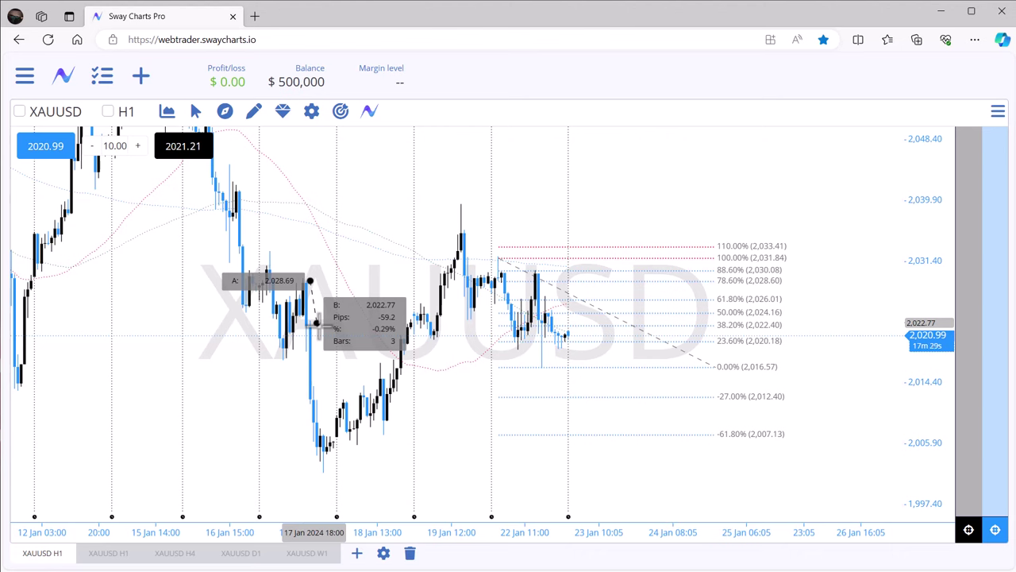
click(318, 325)
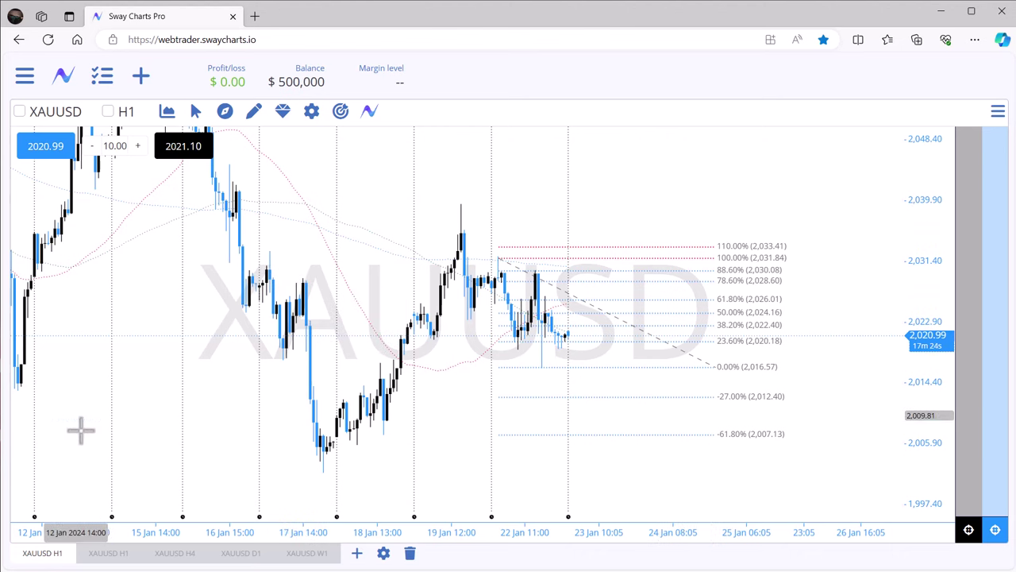
drag(84, 436, 118, 311)
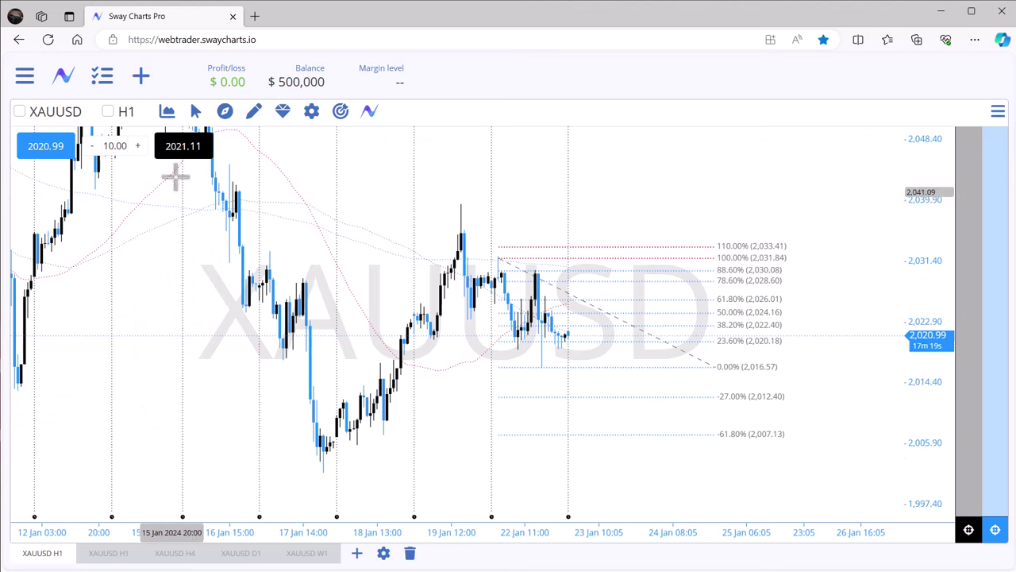
- Return the chart cursor to Move mode and shift the chart to leave more empty space after the latest candles
click(196, 111)
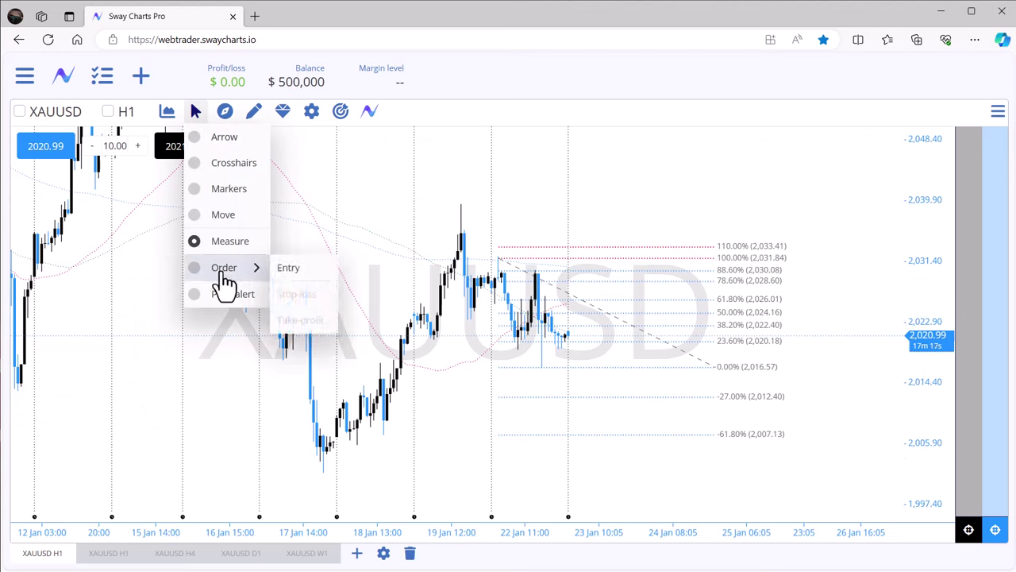
click(223, 216)
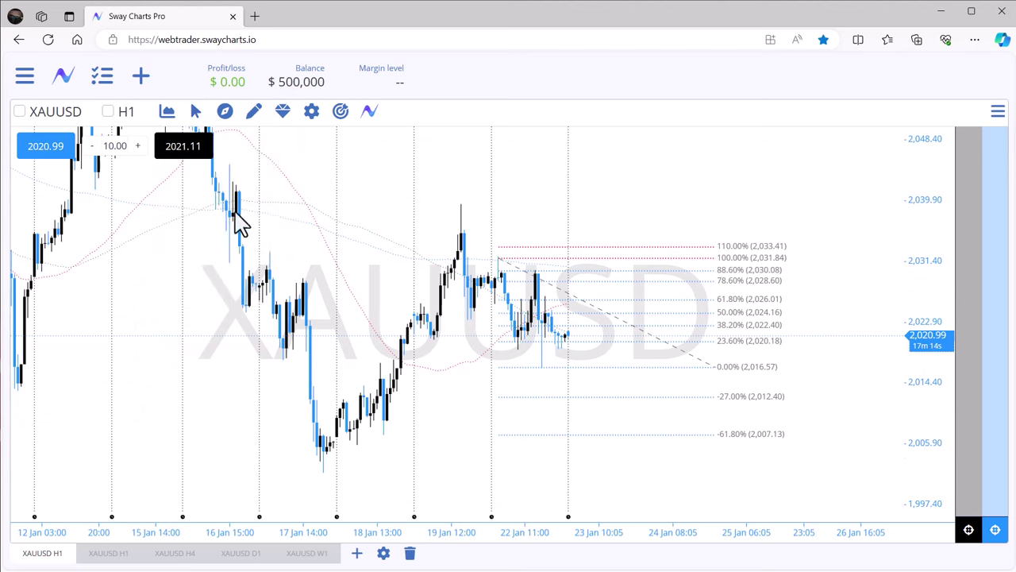
drag(445, 206, 344, 201)
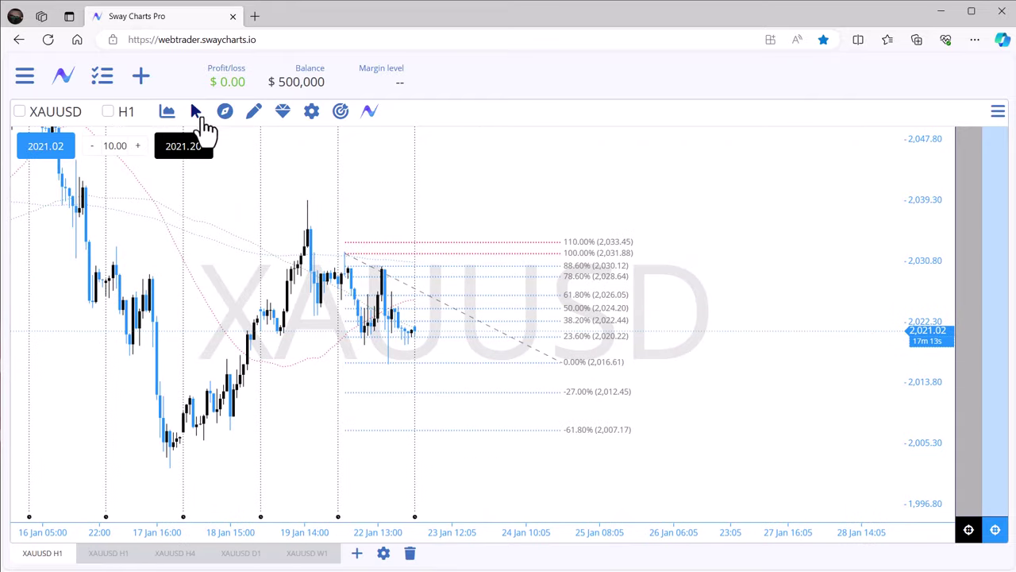
- Browse the full list of available indicators from start to end, and review the Favourites list before closing the Indicators window
click(225, 113)
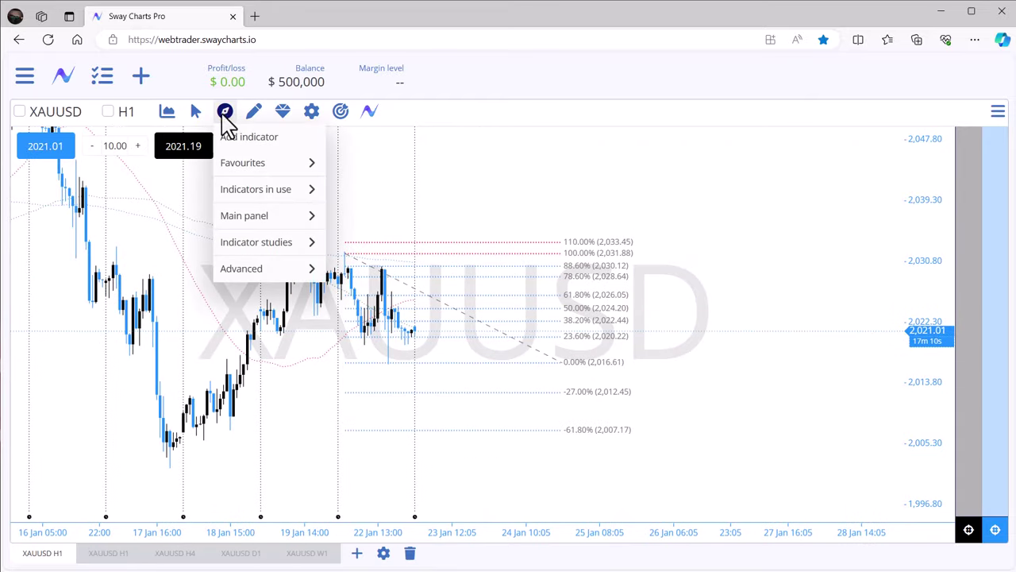
click(226, 143)
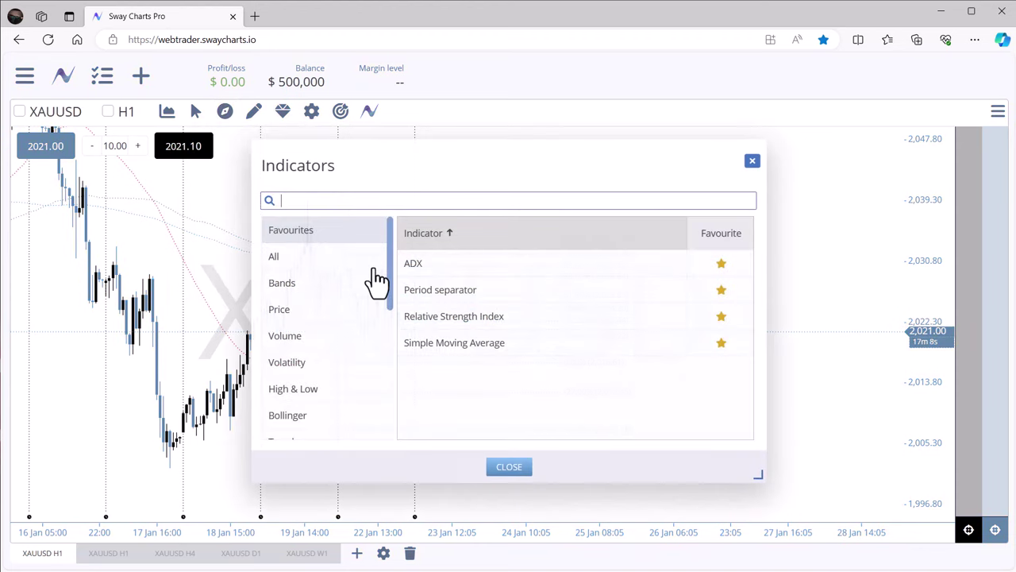
click(318, 261)
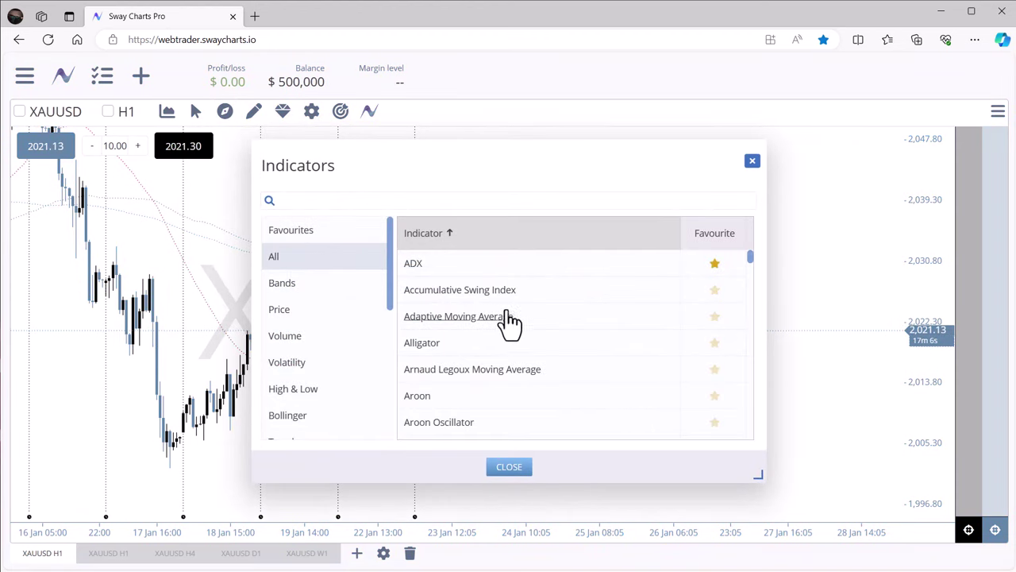
scroll(500, 306, down, 5)
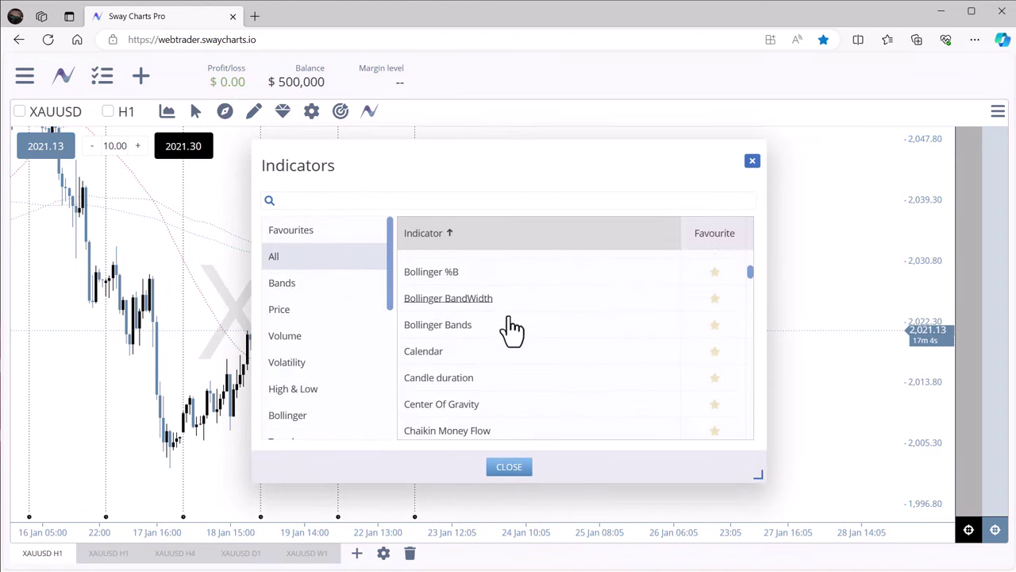
scroll(513, 326, down, 4)
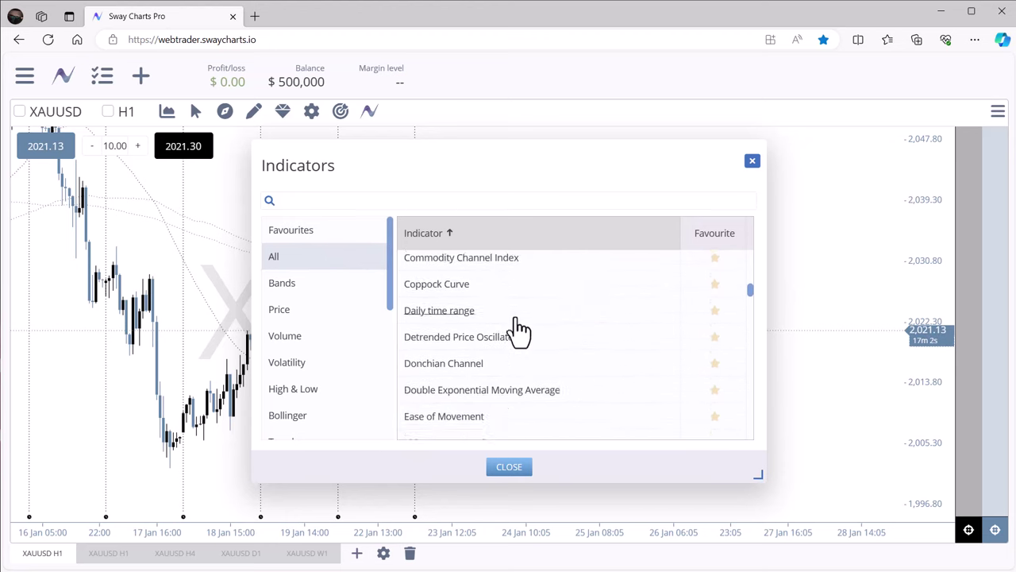
scroll(517, 329, down, 1)
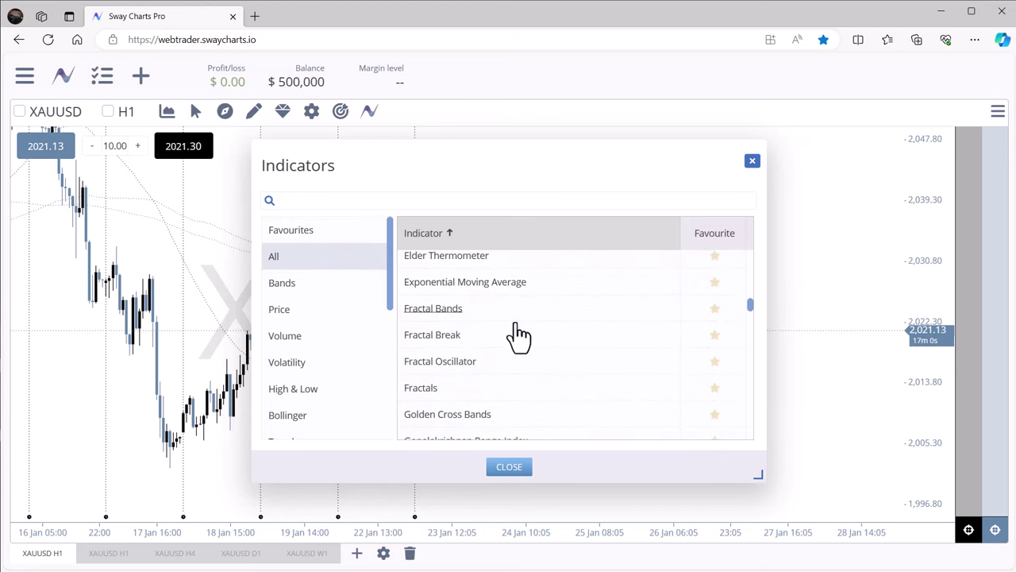
scroll(518, 336, down, 1)
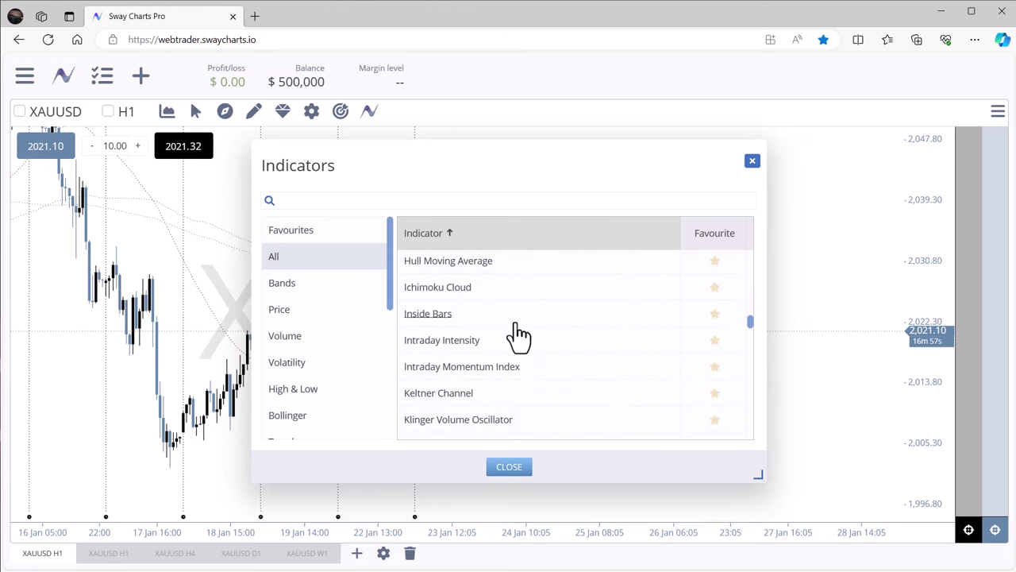
scroll(517, 336, down, 2)
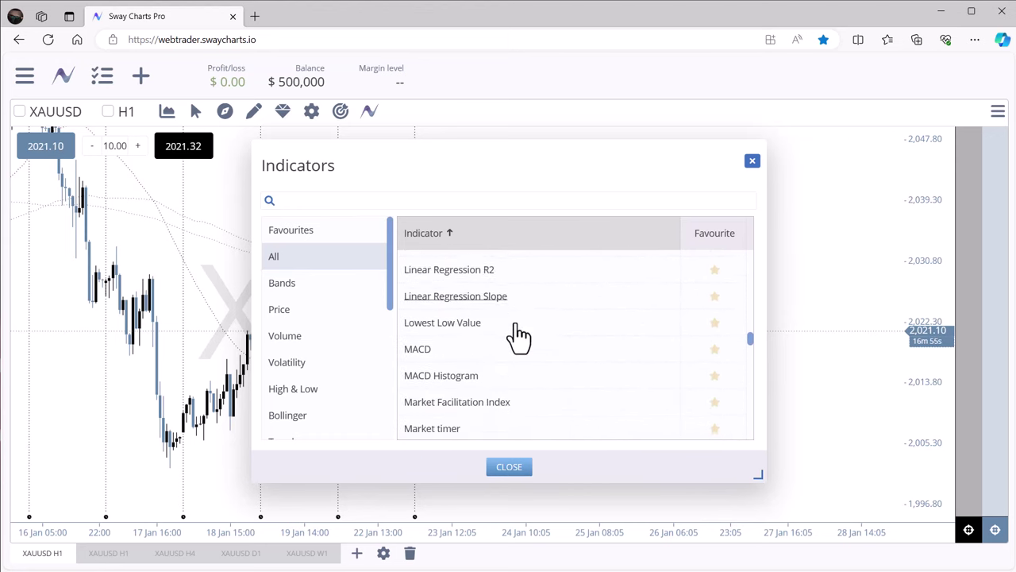
scroll(518, 337, down, 4)
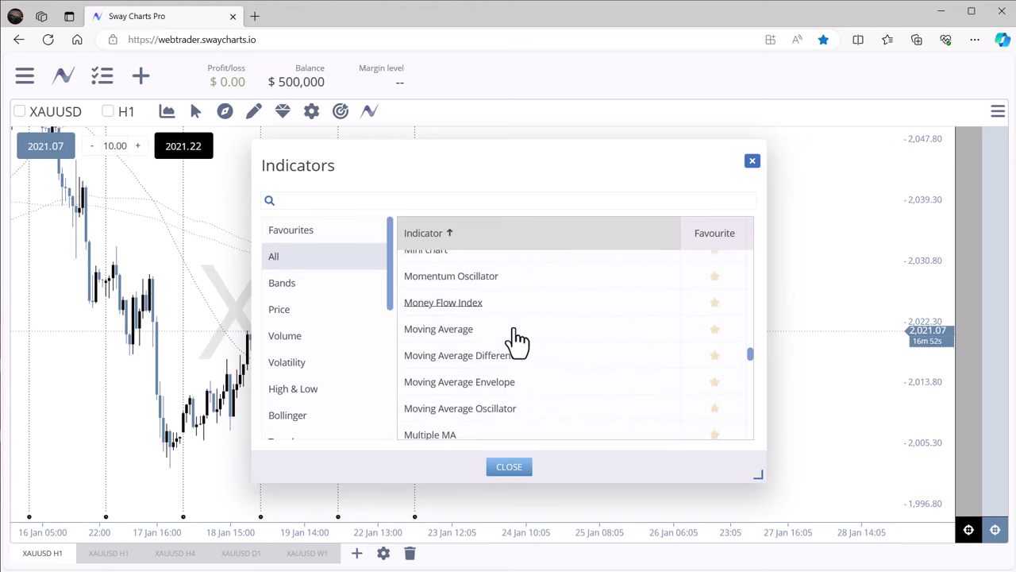
scroll(517, 337, down, 3)
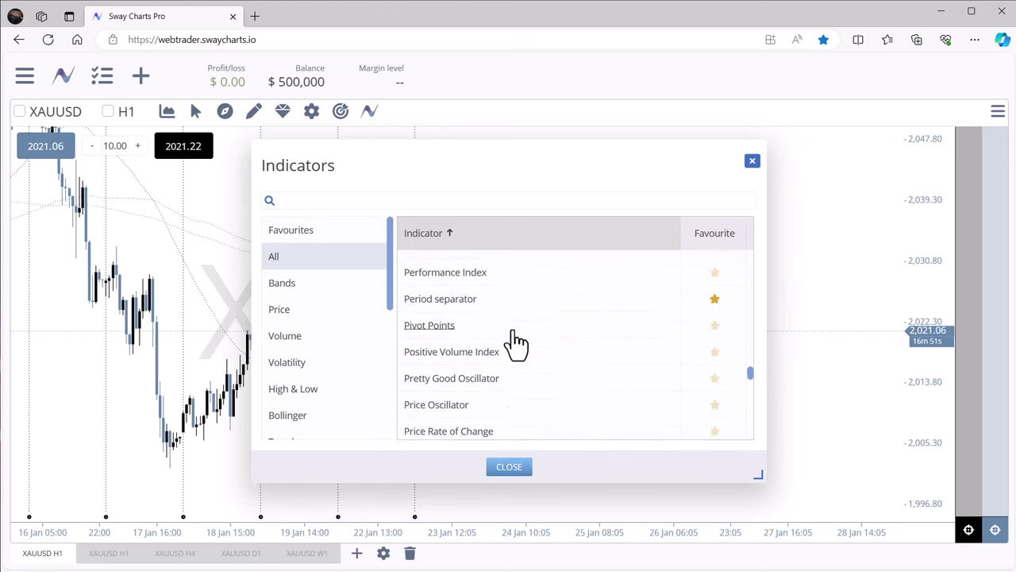
scroll(518, 338, down, 4)
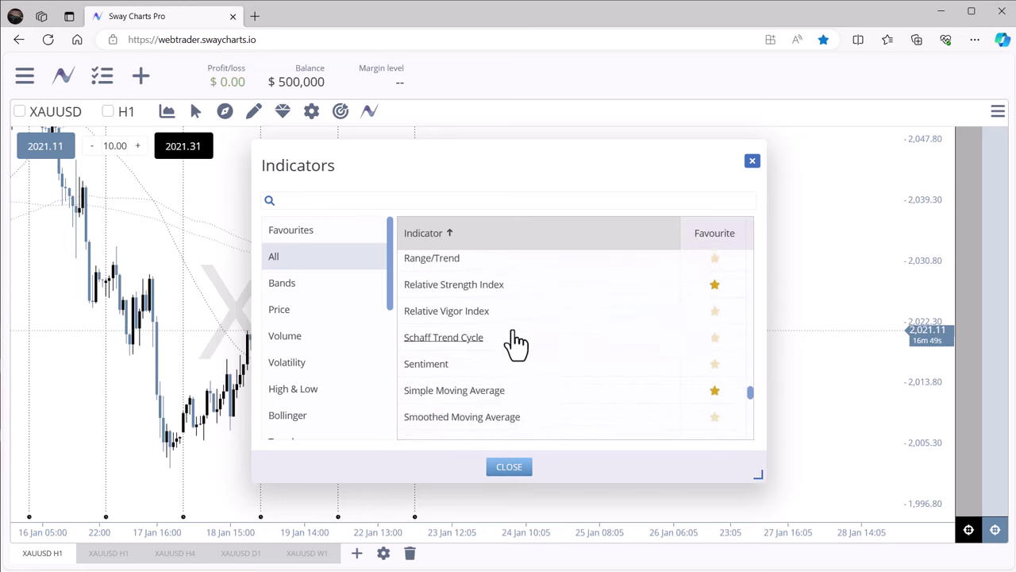
scroll(517, 338, down, 3)
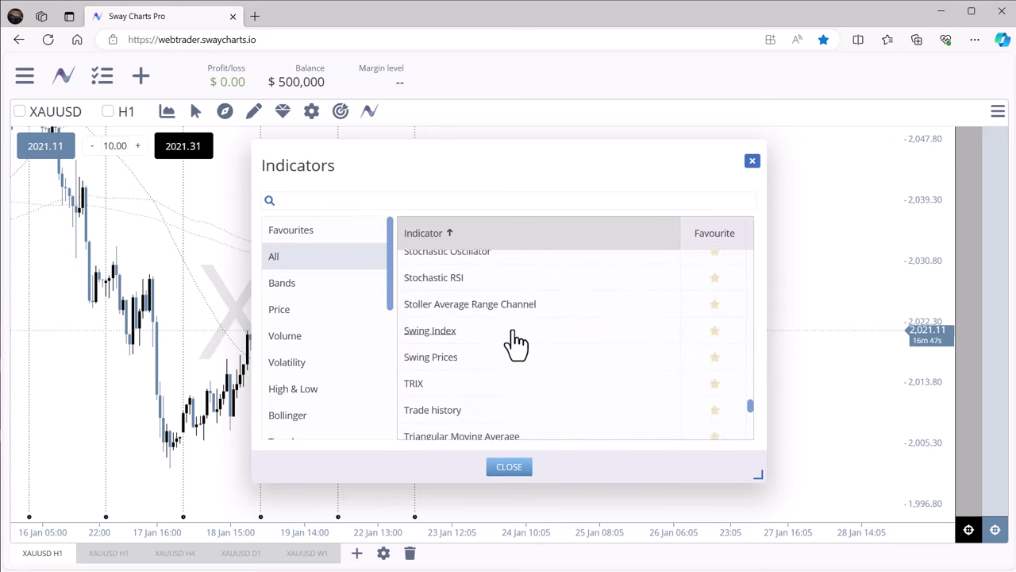
scroll(517, 344, down, 4)
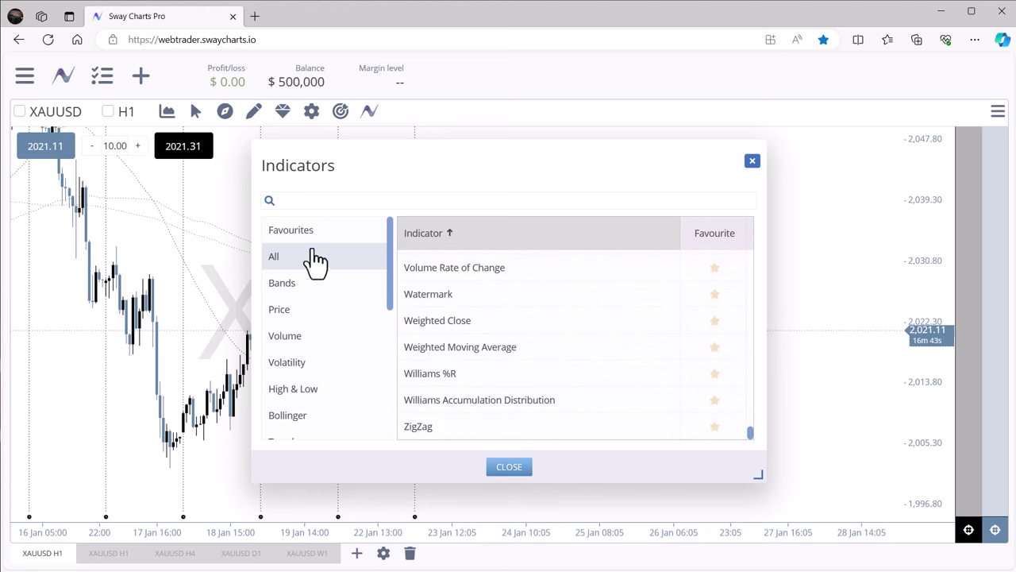
click(292, 232)
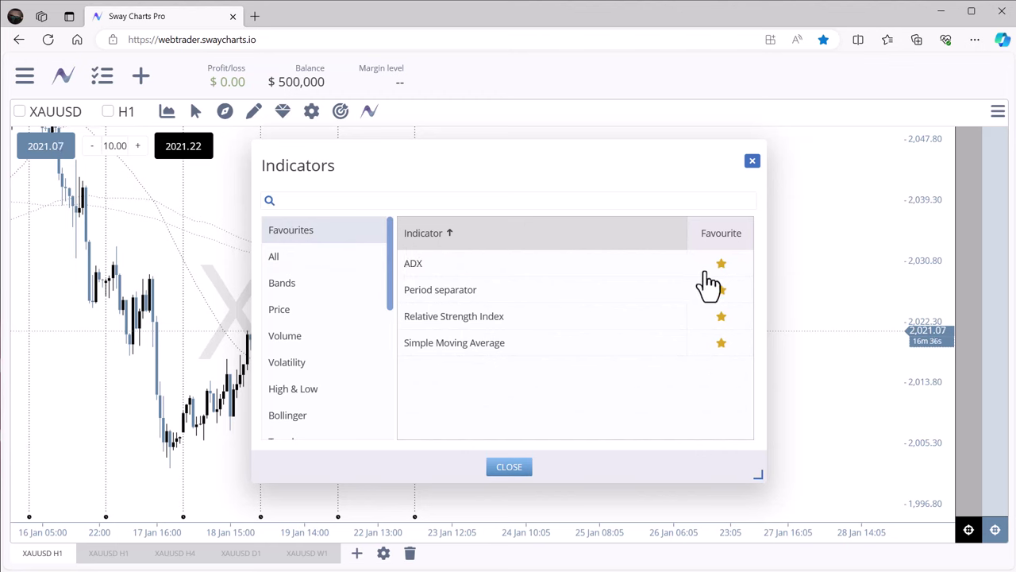
click(752, 162)
- Check which indicators are in use on the XAUUSD chart
click(226, 111)
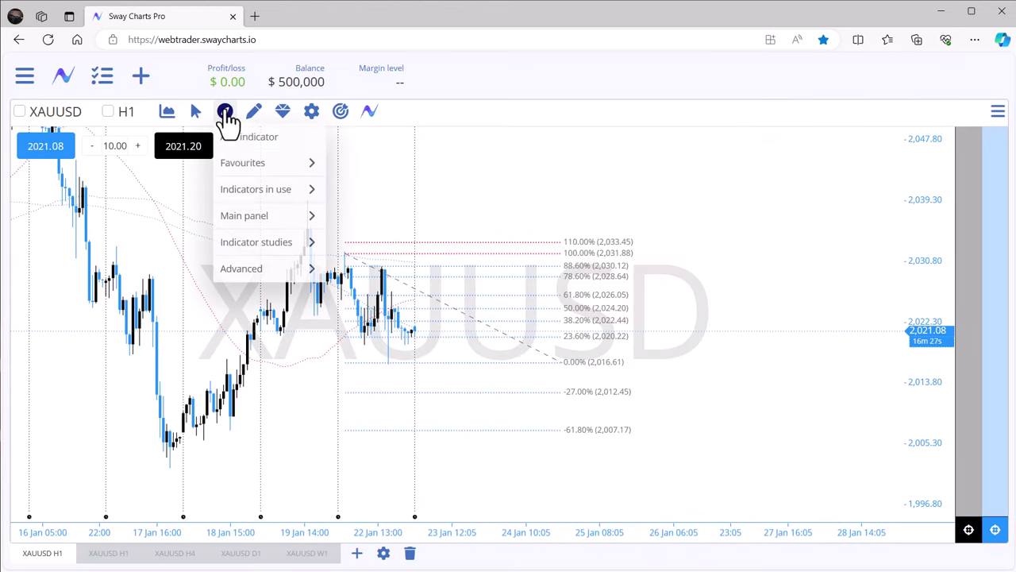
mouse_move(253, 172)
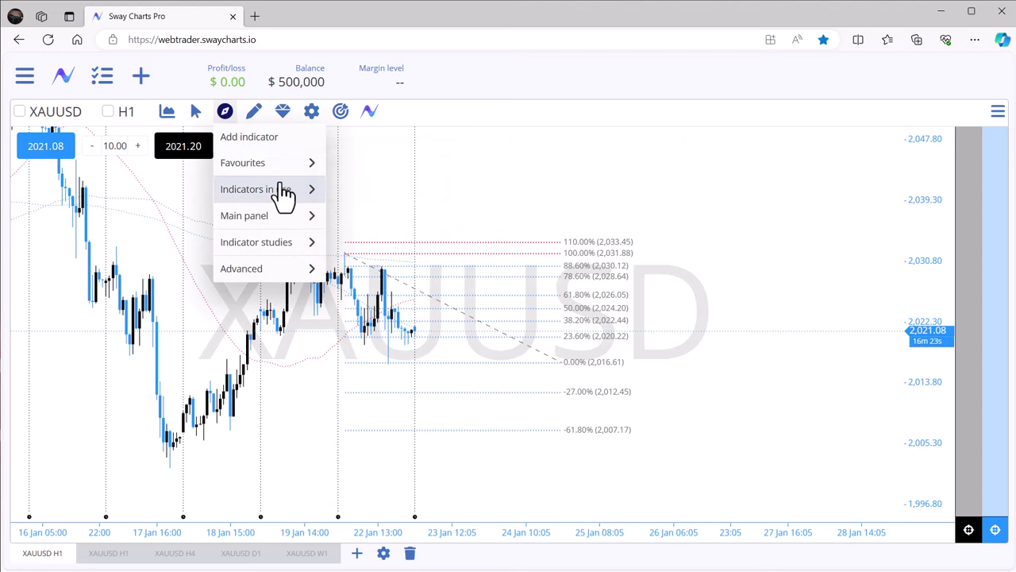
mouse_move(283, 194)
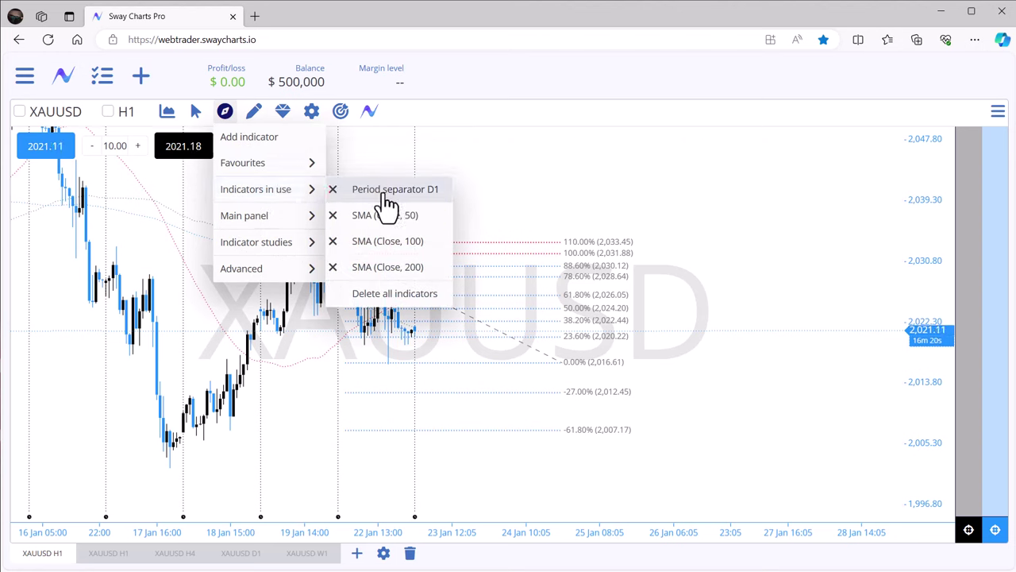
- Hide the main-panel indicators on the XAUUSD chart and shift the chart to reveal earlier candles
mouse_move(262, 216)
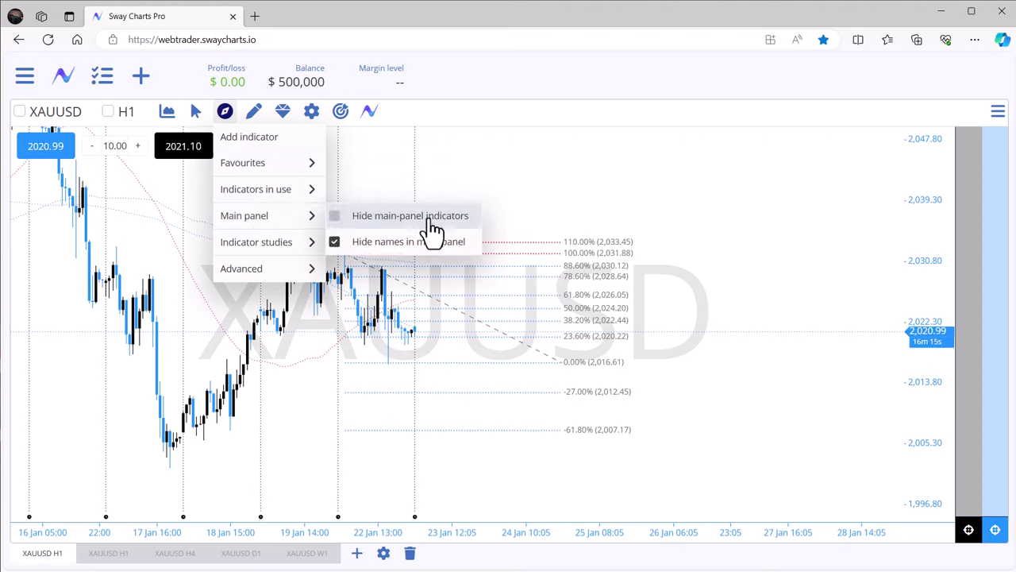
click(336, 230)
click(336, 217)
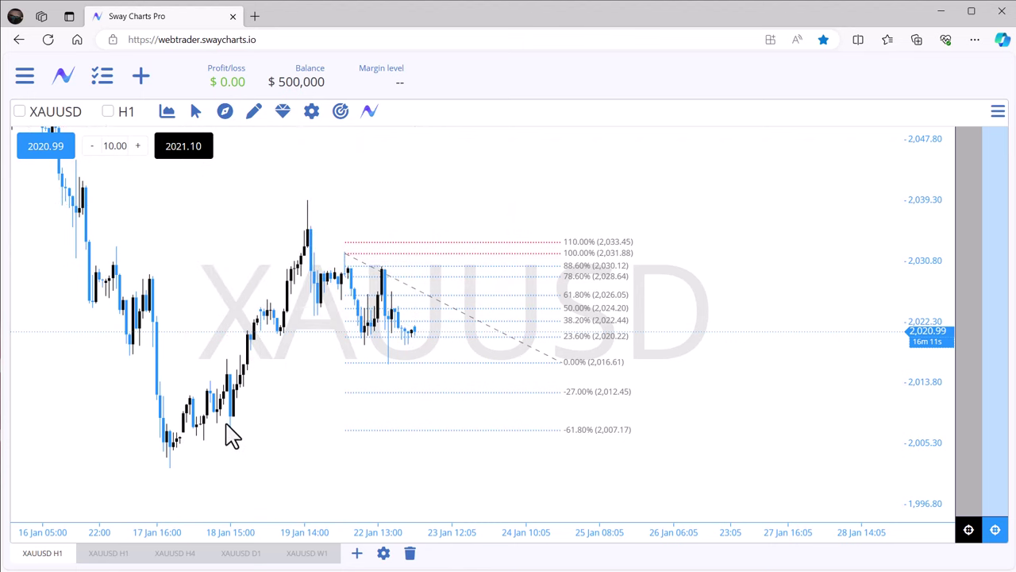
drag(230, 436, 356, 424)
- Turn off the hiding of main-panel indicators on the XAUUSD chart
click(225, 118)
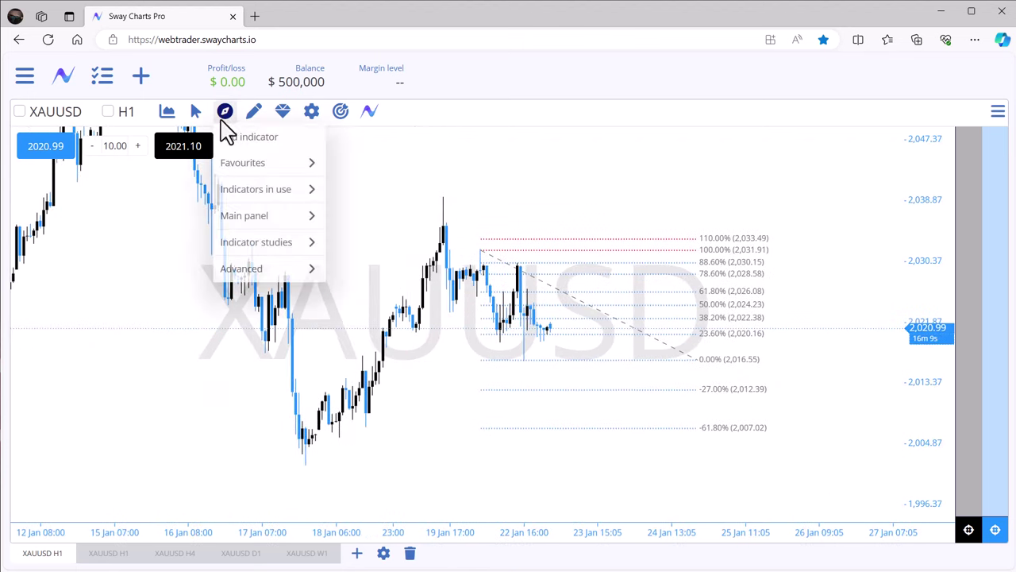
mouse_move(244, 219)
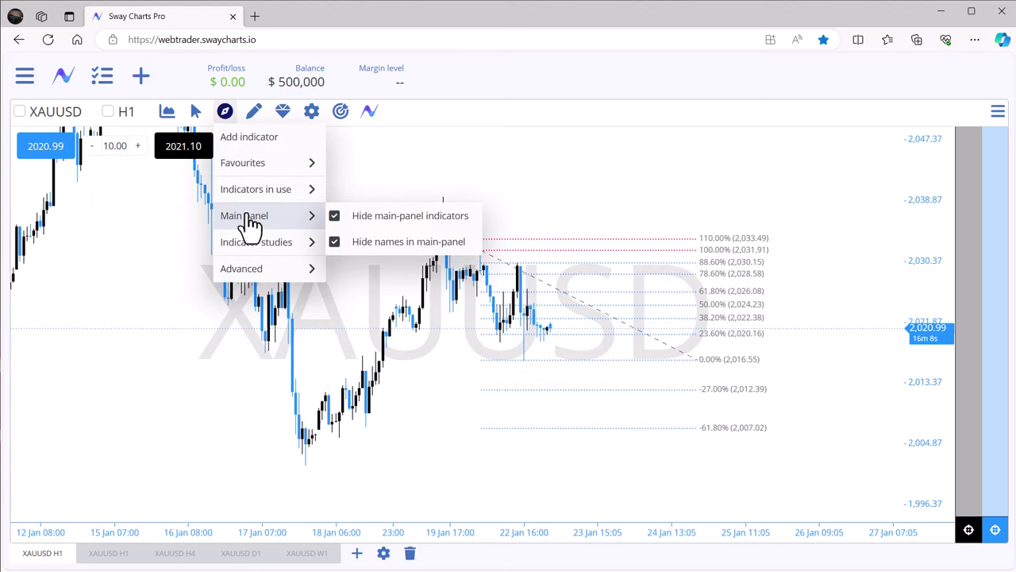
click(334, 218)
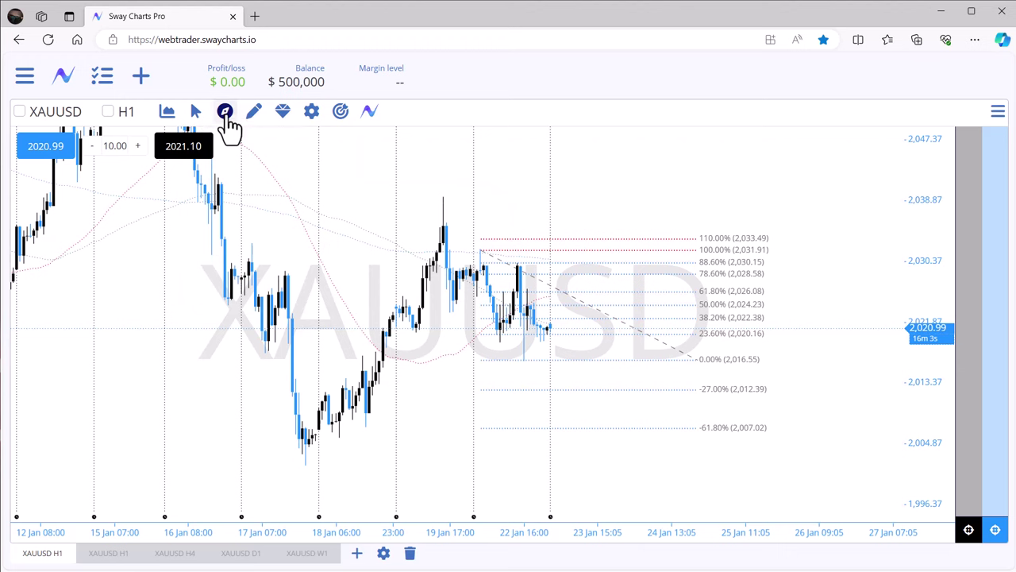
- Show the indicator names in the main panel and view the Period separator's settings from its name label, closing them unchanged
click(226, 113)
mouse_move(268, 225)
click(335, 240)
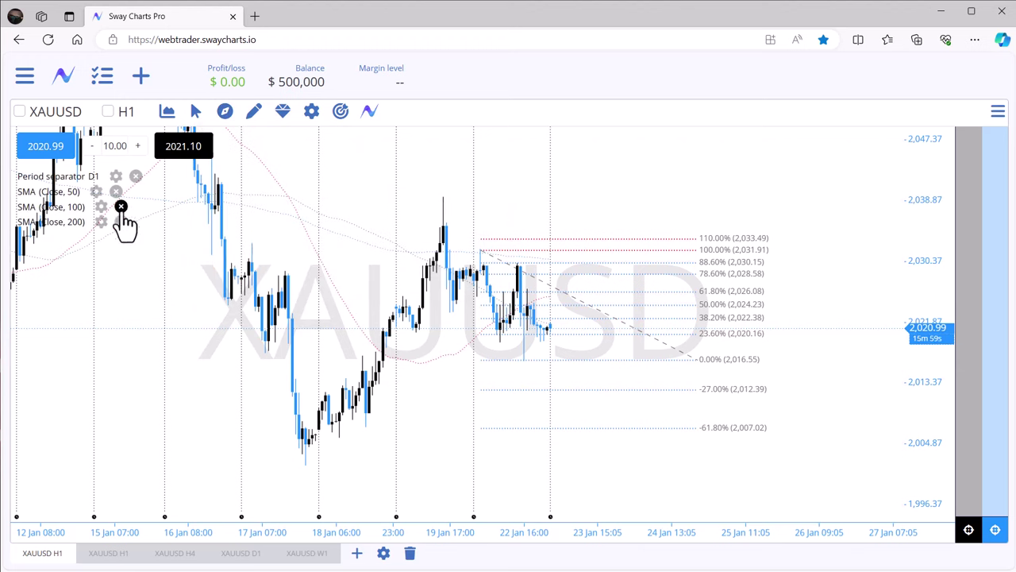
click(115, 176)
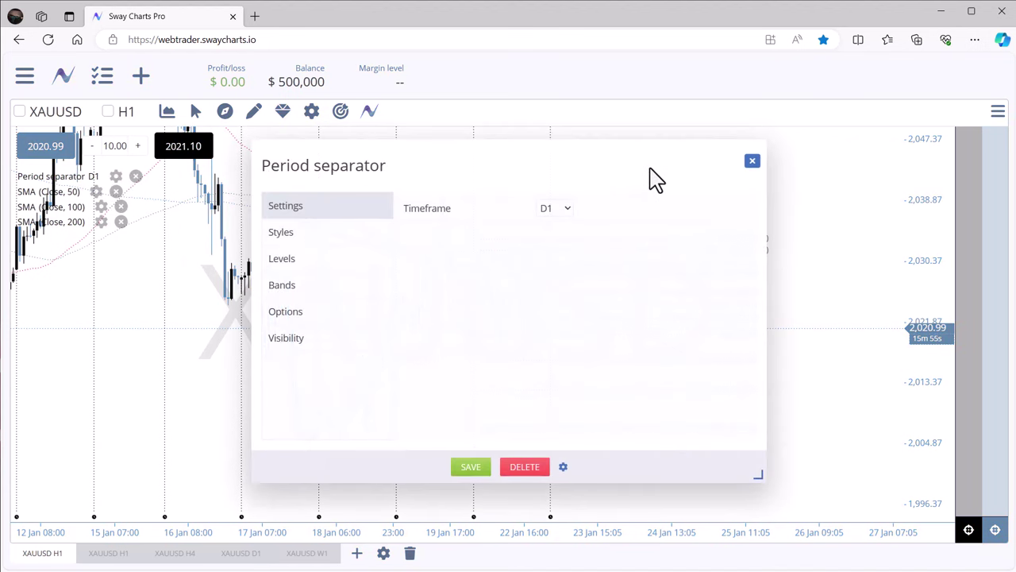
click(752, 161)
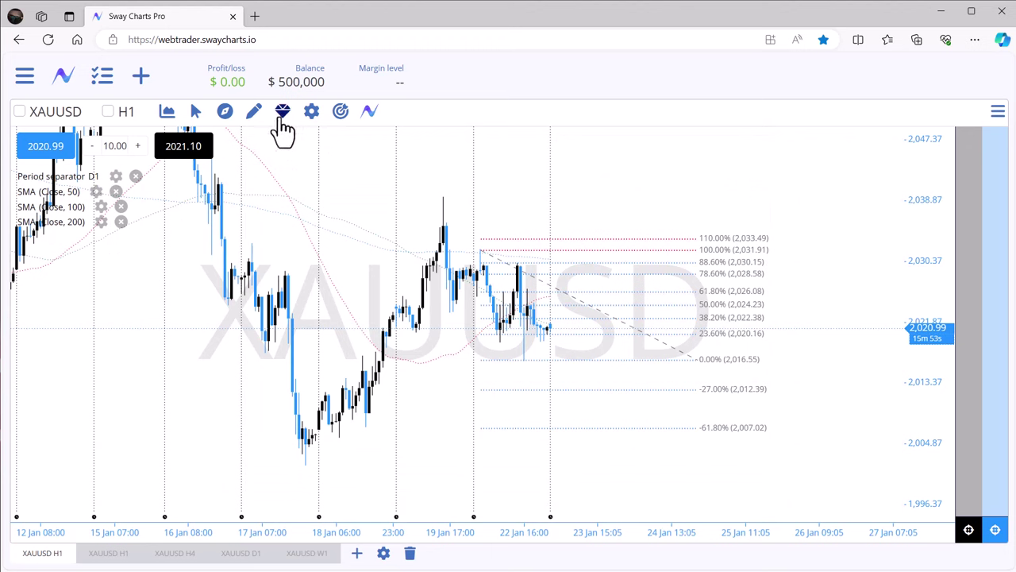
- Hide the indicator names in the XAUUSD chart's main panel again
click(226, 112)
mouse_move(254, 222)
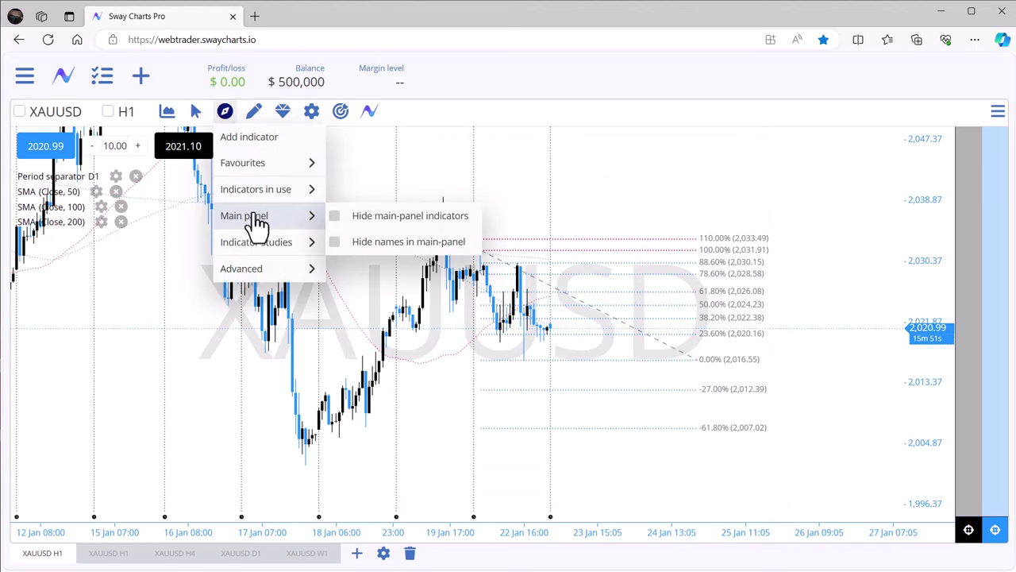
click(330, 243)
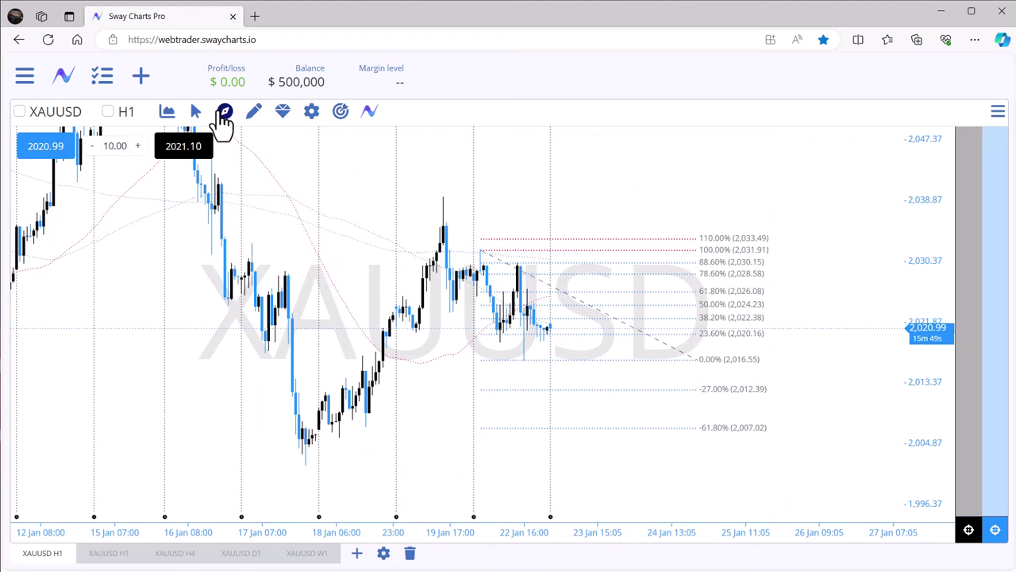
- Open the settings of the Period separator D1 in use and look through its available timeframes, keeping D1
click(225, 111)
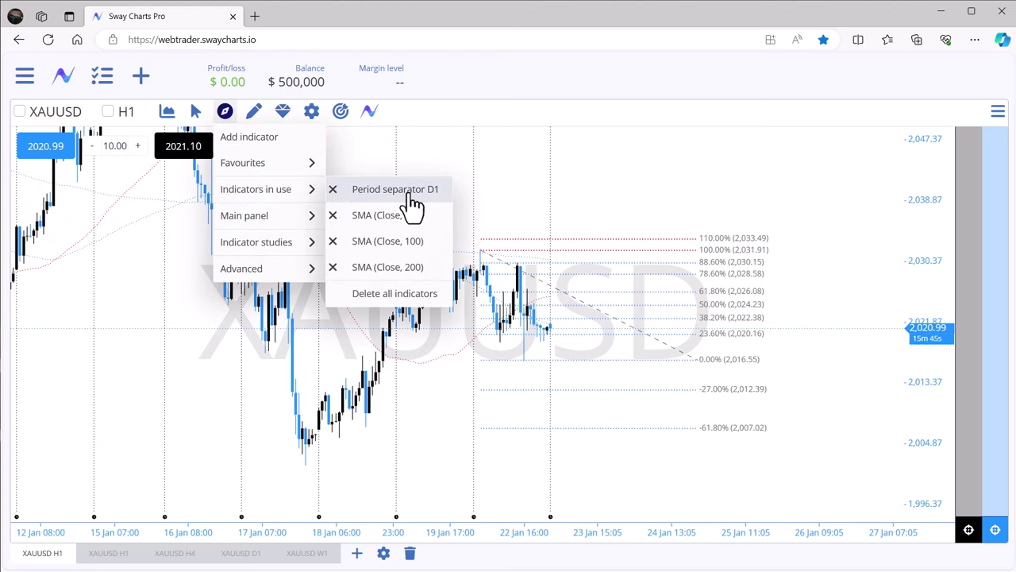
click(409, 194)
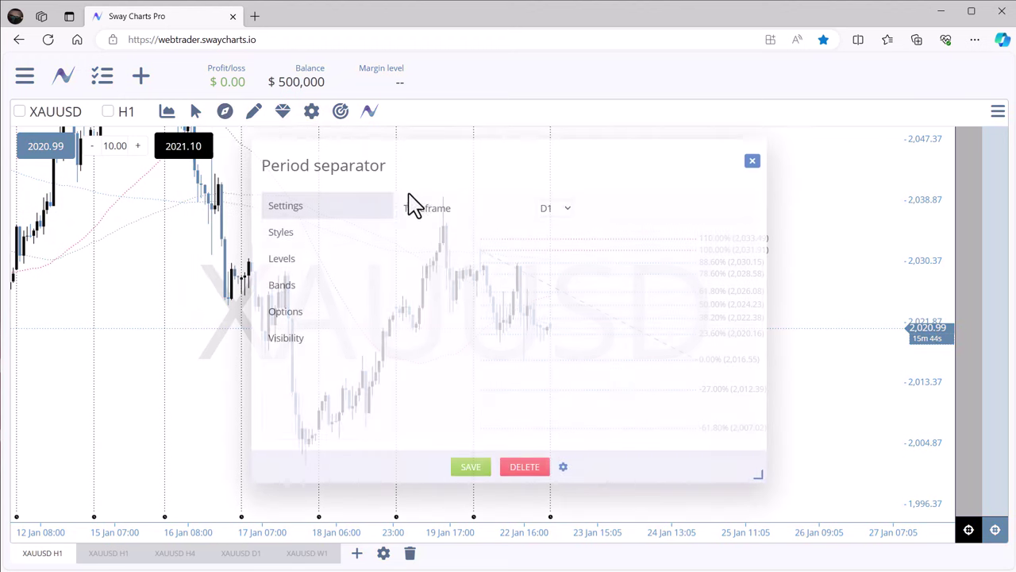
click(547, 210)
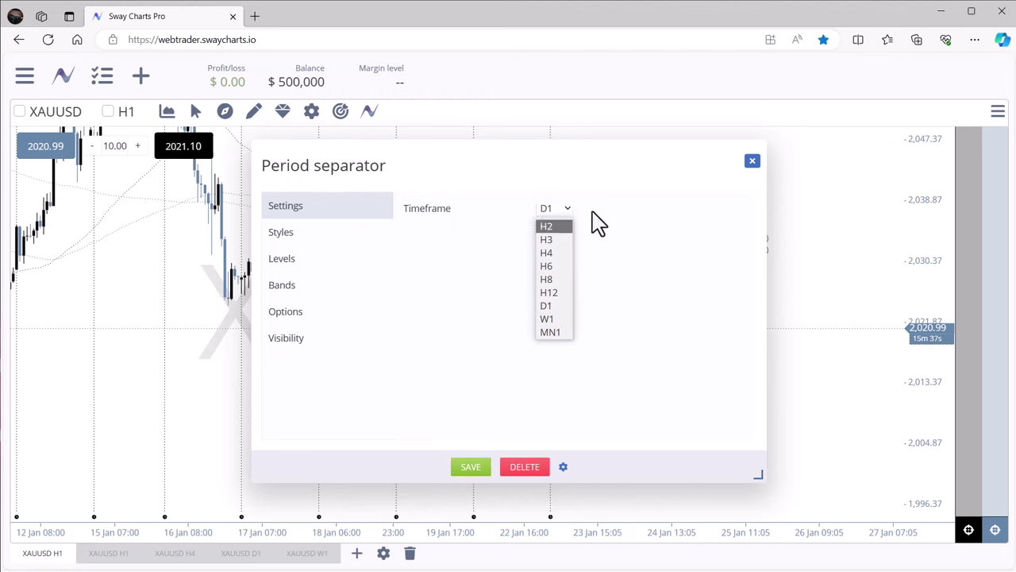
click(627, 238)
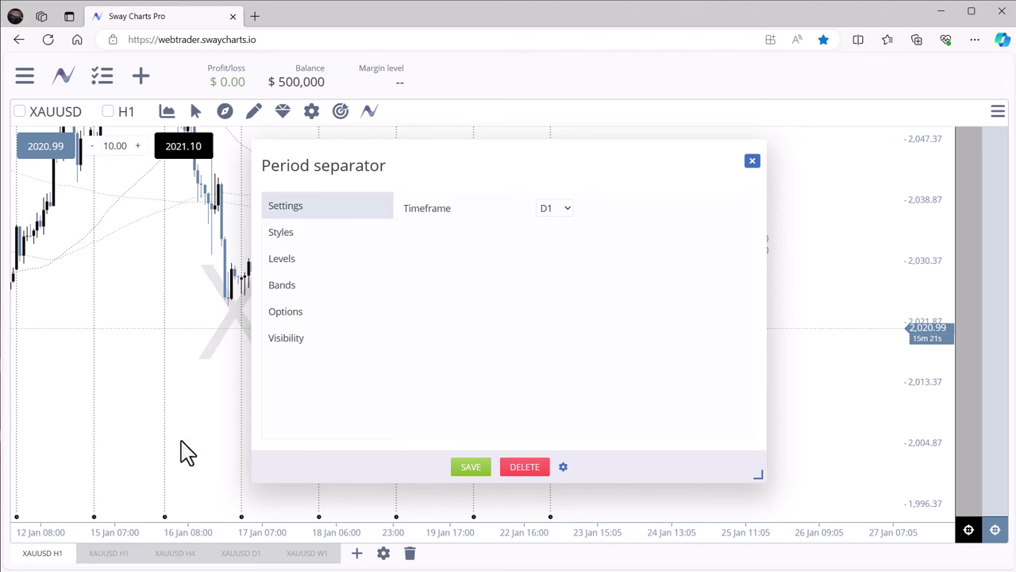
- Review the Period separator's Styles, Levels, Bands, Options and Visibility settings, and close them without saving changes
click(289, 242)
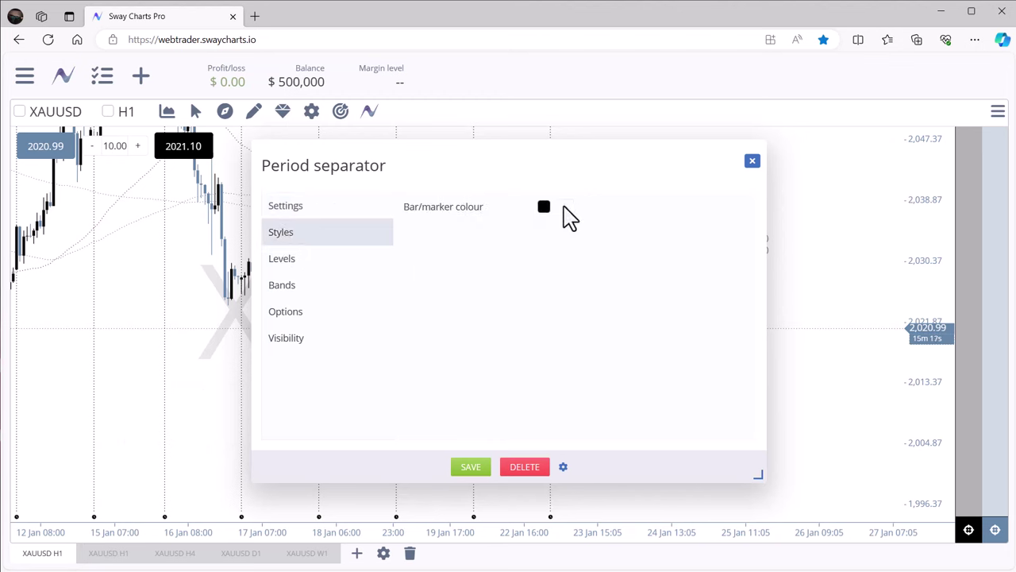
click(308, 274)
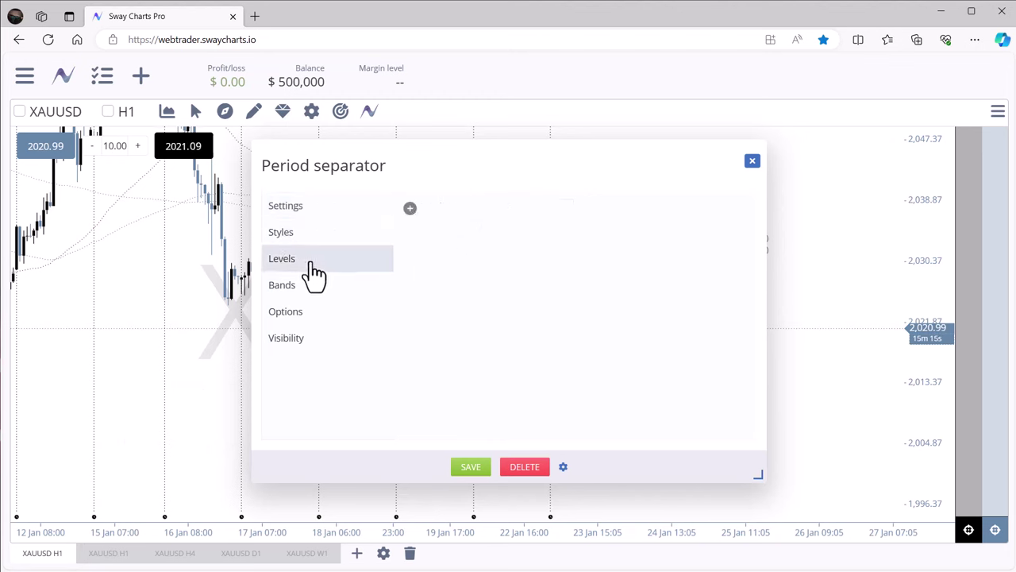
click(304, 291)
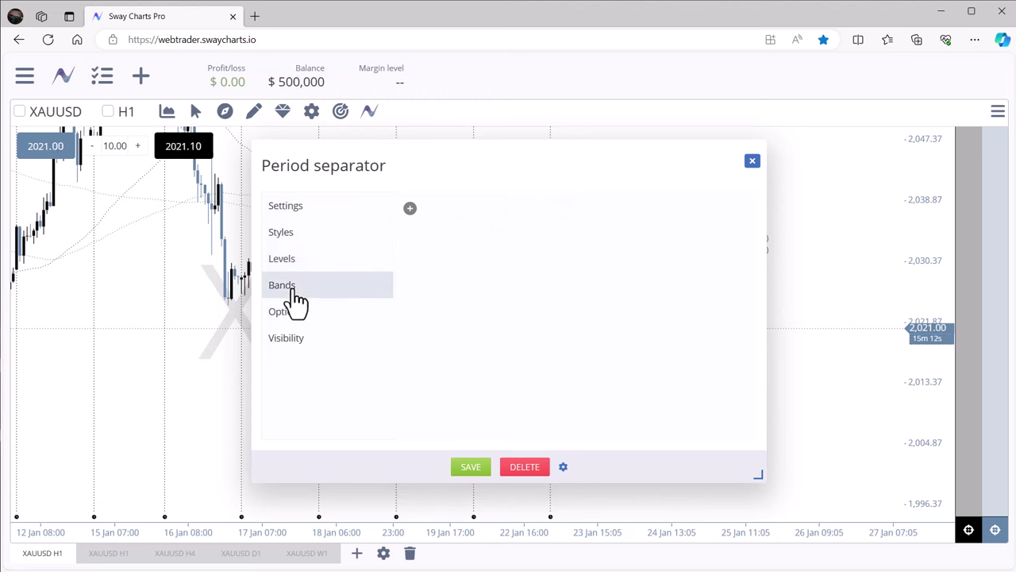
click(310, 317)
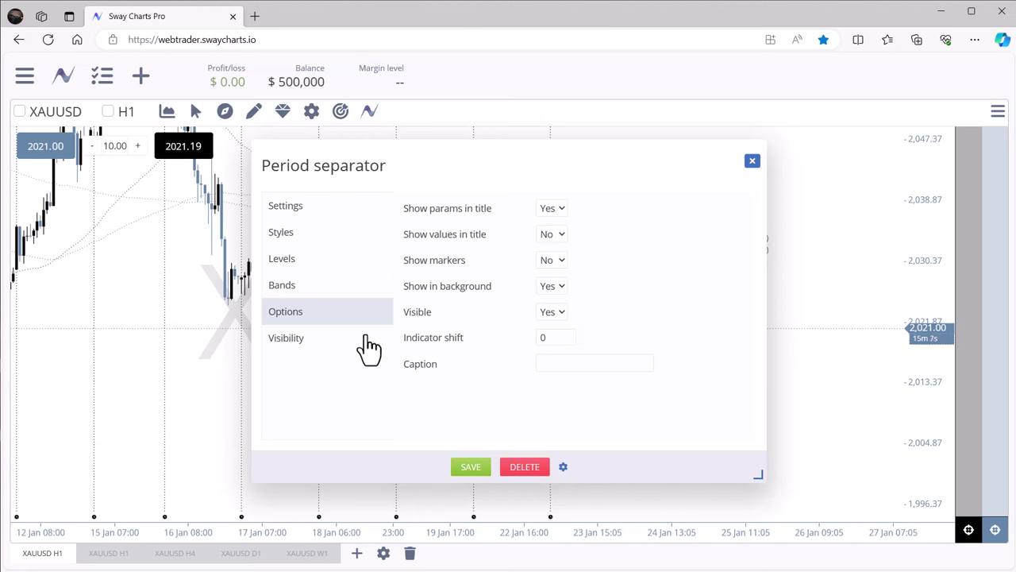
click(307, 345)
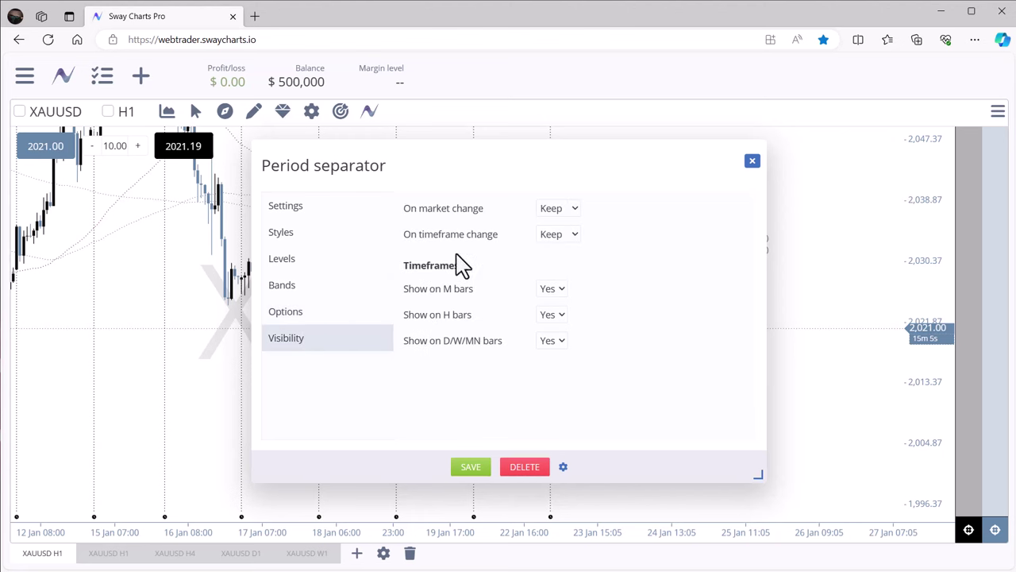
click(751, 162)
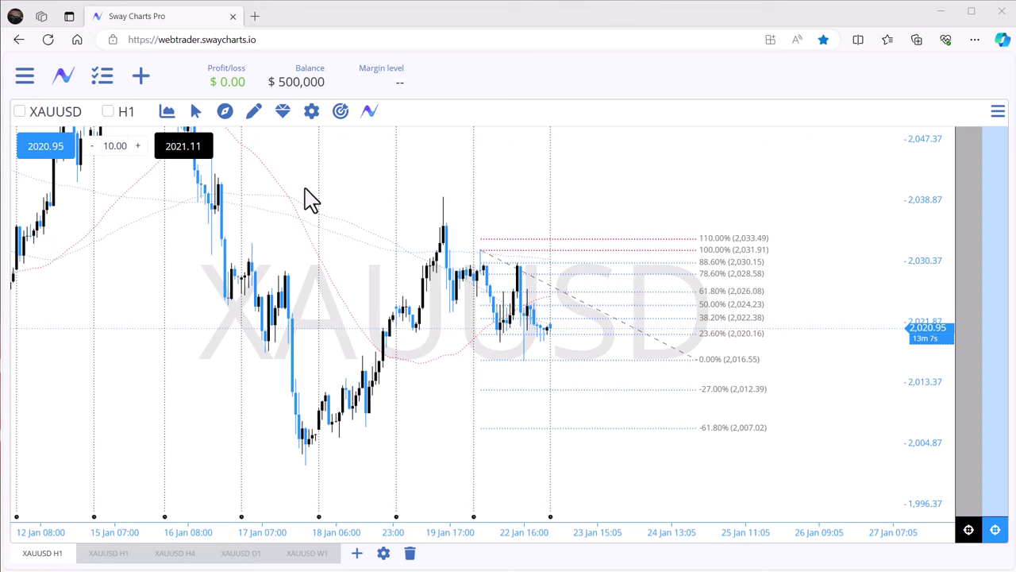
- Open the settings of the SMA (Close, 50) in use and look through its available line styles, keeping the dotted line
click(225, 112)
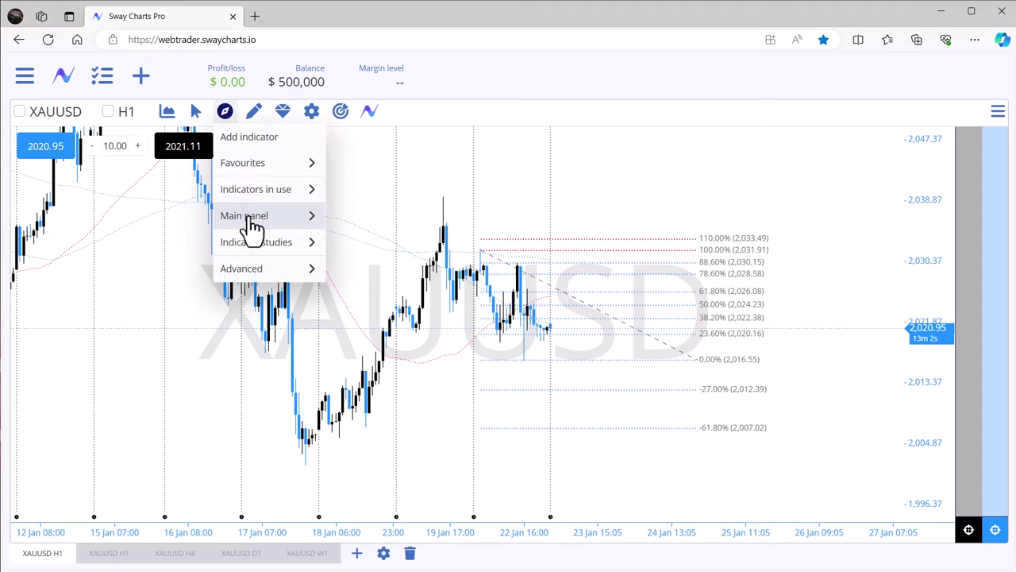
mouse_move(302, 196)
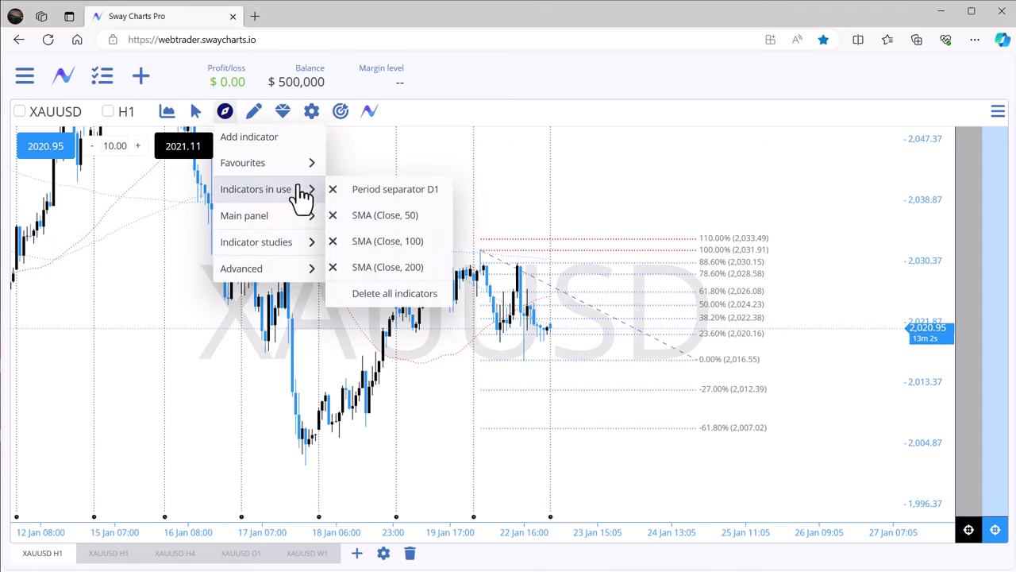
click(417, 228)
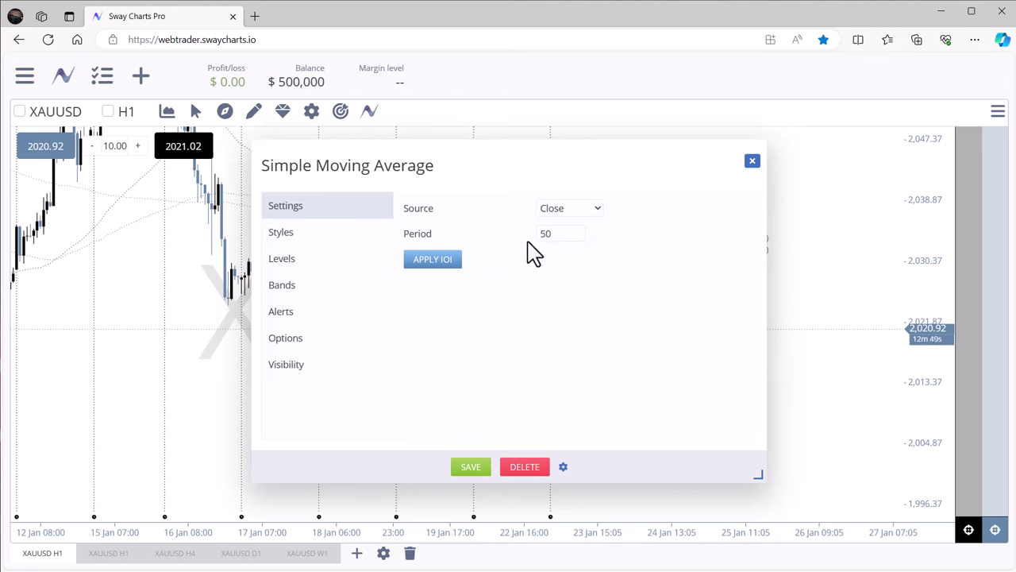
click(296, 235)
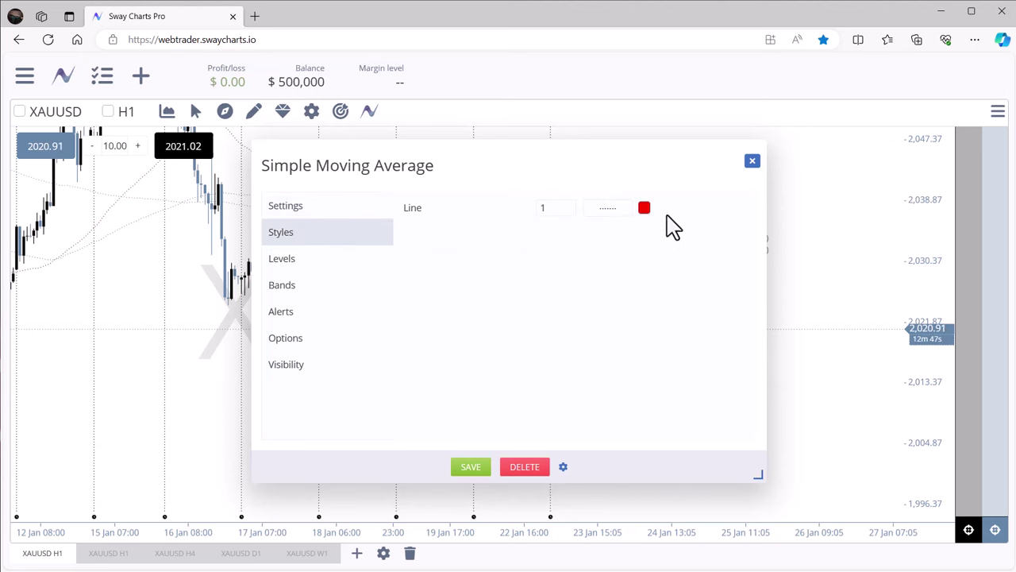
click(609, 209)
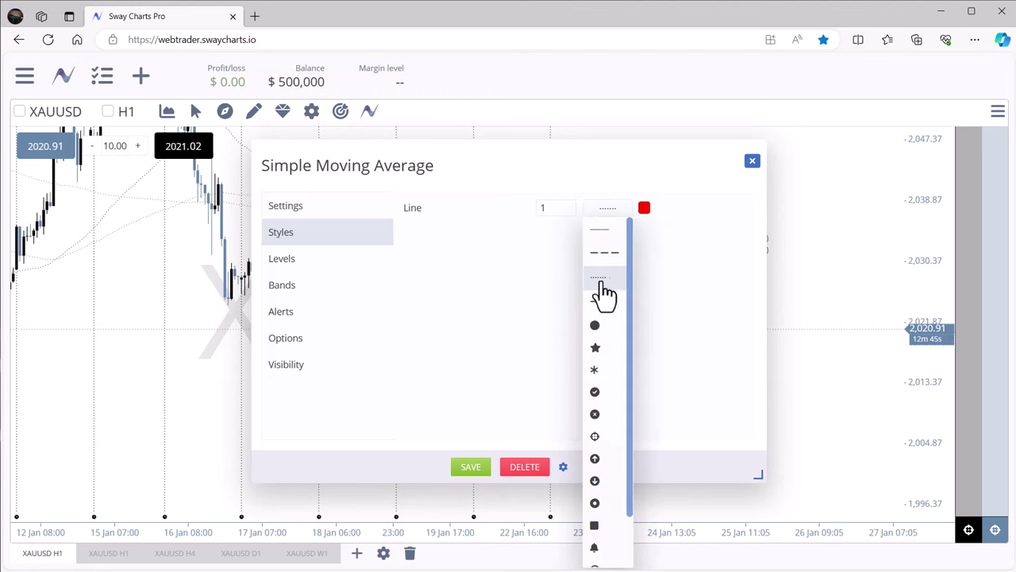
click(665, 288)
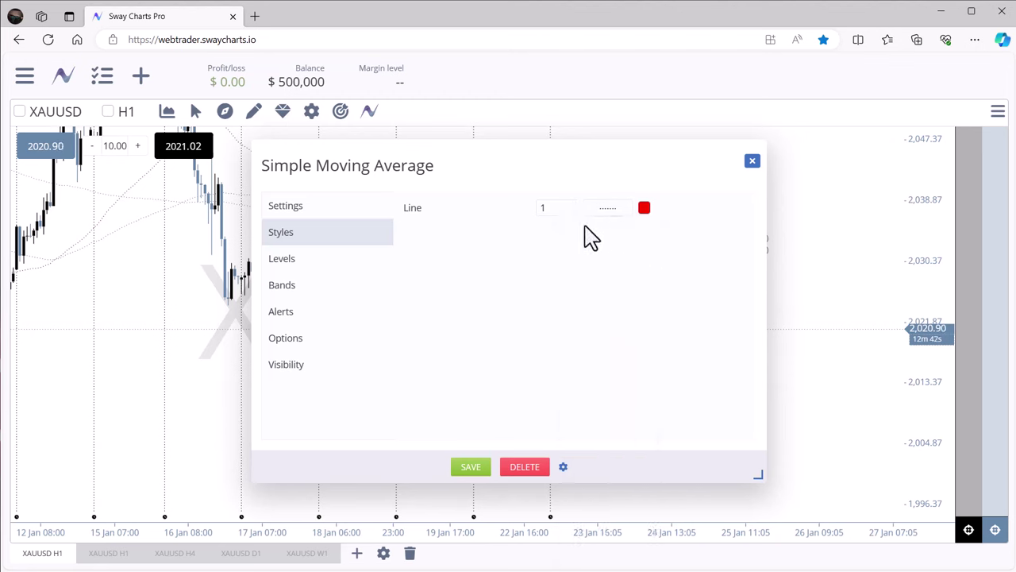
- Look through the Levels, Bands, Alerts and Options settings of the 50-period Simple Moving Average
click(281, 268)
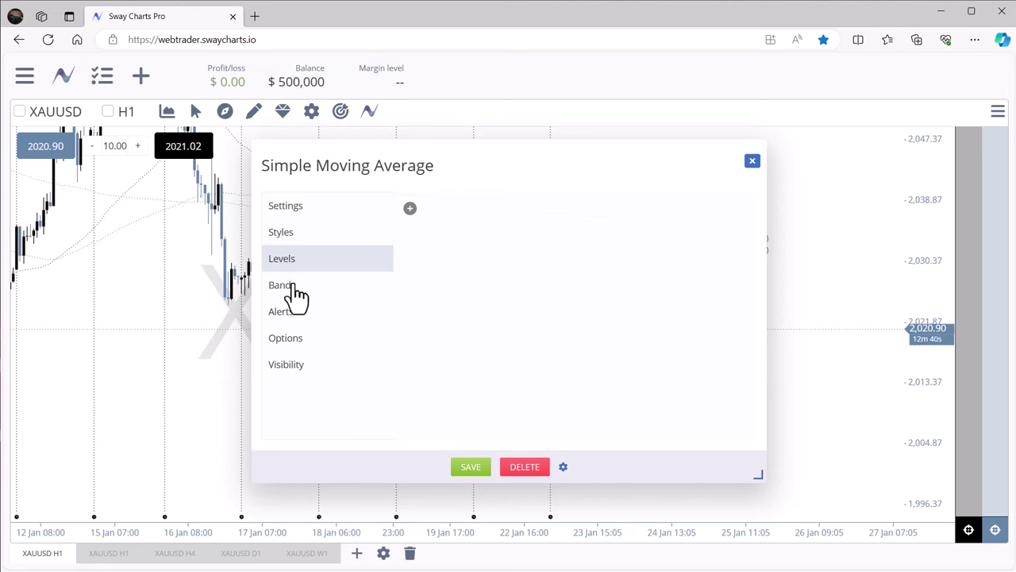
click(298, 299)
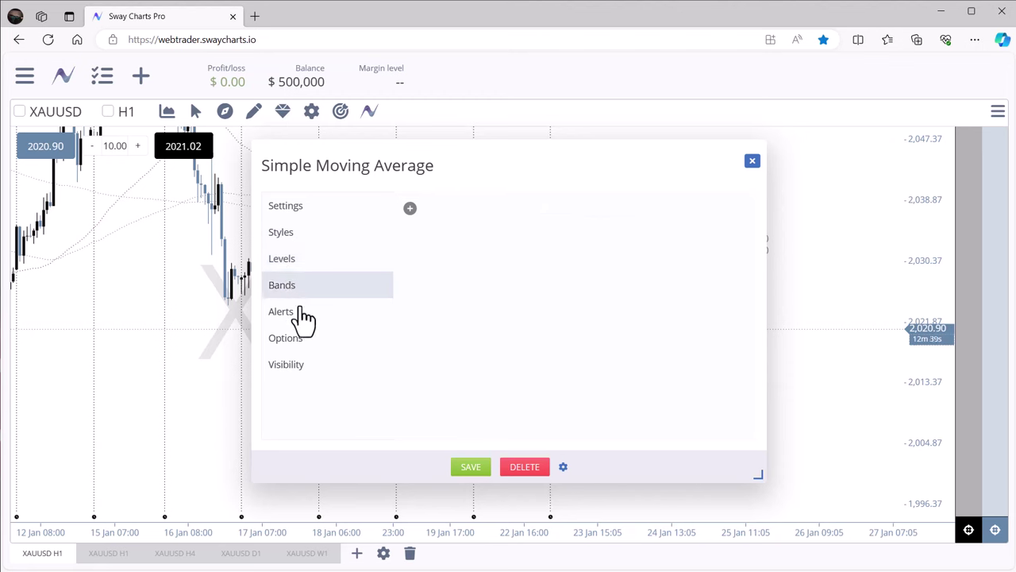
click(300, 315)
click(297, 340)
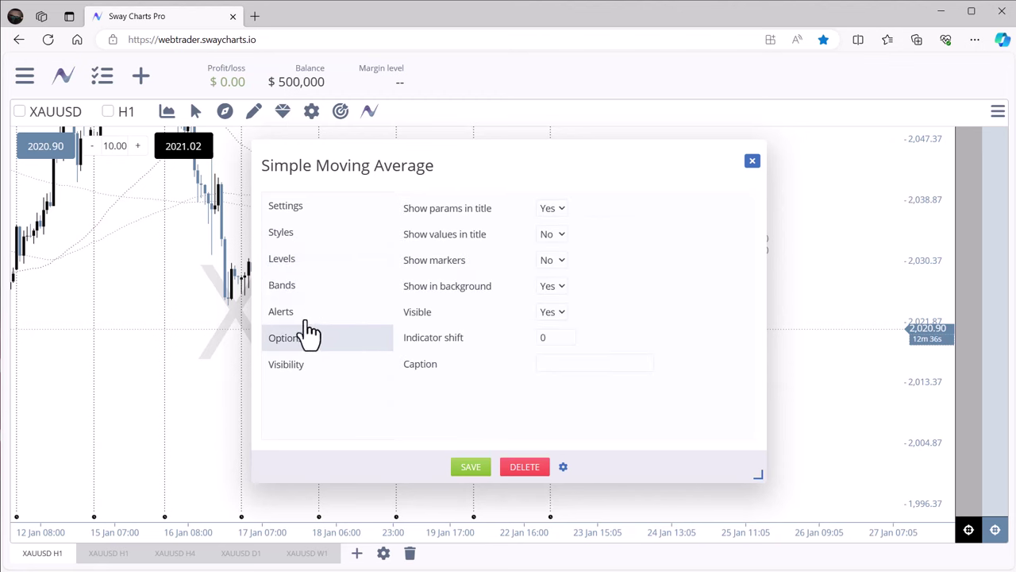
- Add a trial alert to the 50-period Simple Moving Average, look through its comparison conditions, and remove it again
click(321, 316)
click(409, 208)
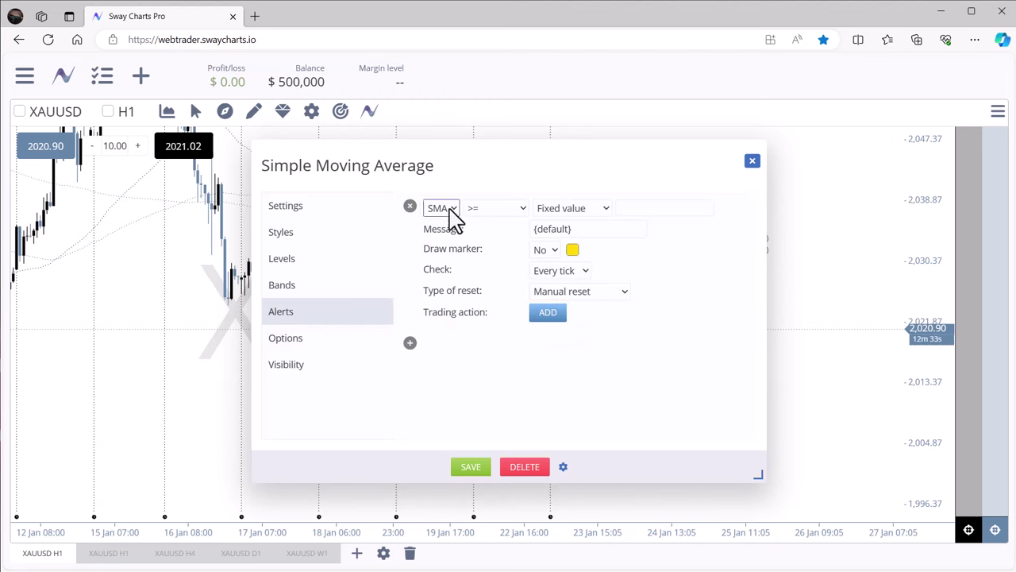
click(495, 213)
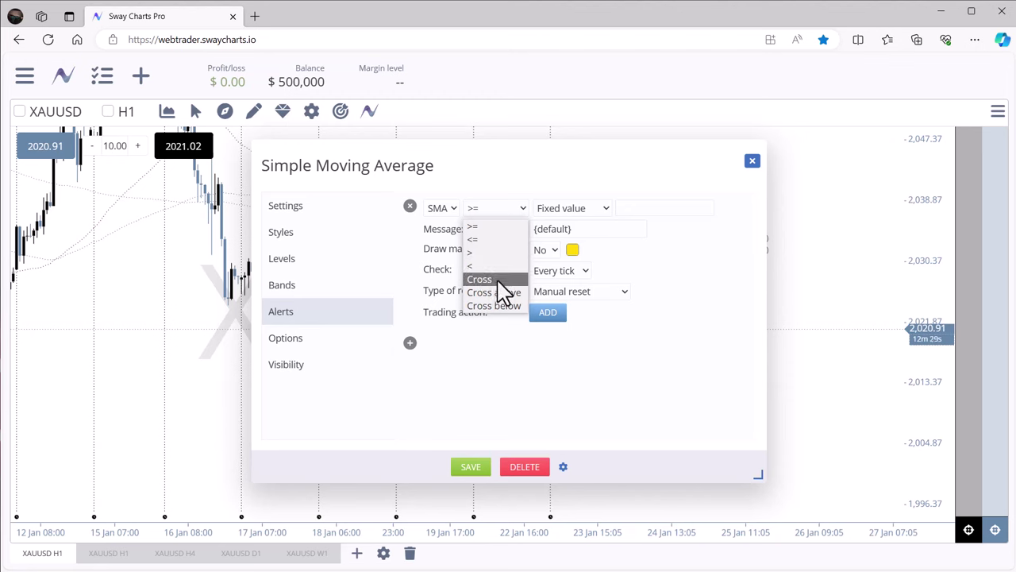
click(508, 333)
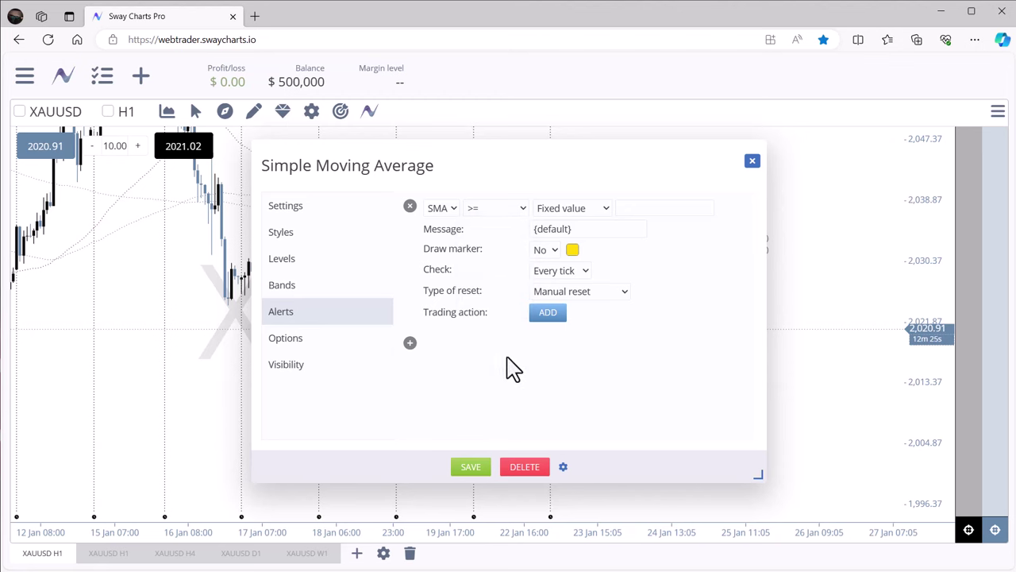
click(410, 205)
- Review the Simple Moving Average's Options, Visibility and main Settings, and close them without saving changes
click(297, 343)
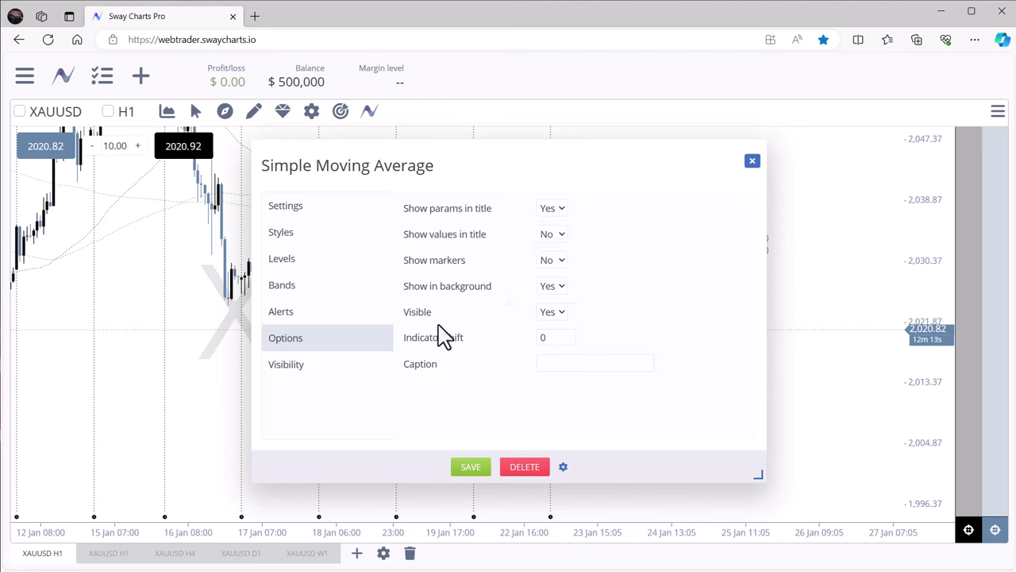
click(299, 370)
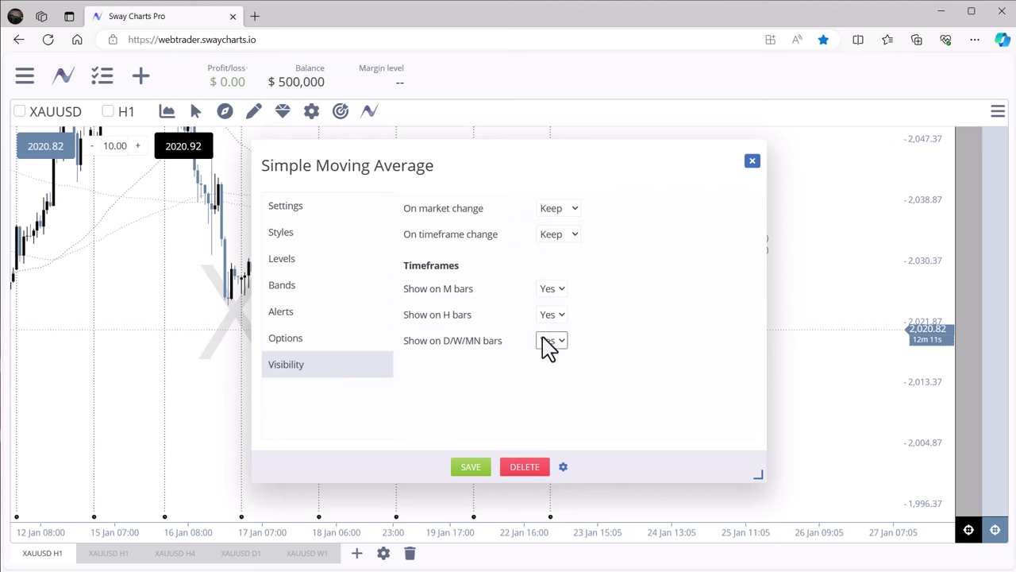
click(322, 208)
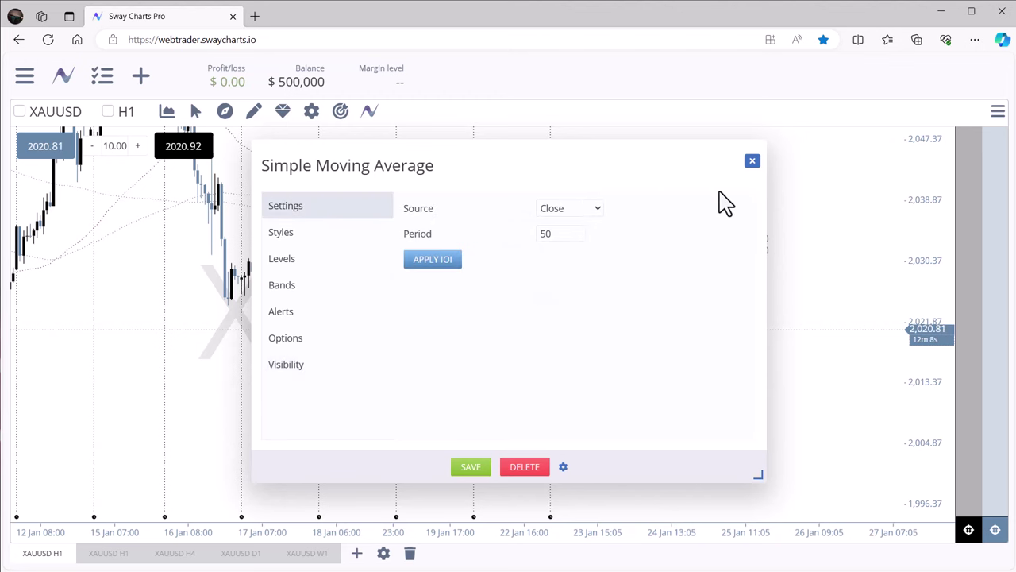
click(752, 161)
- Look through the chart's favourite indicators, the indicators in use and the indicator studies commands
click(225, 112)
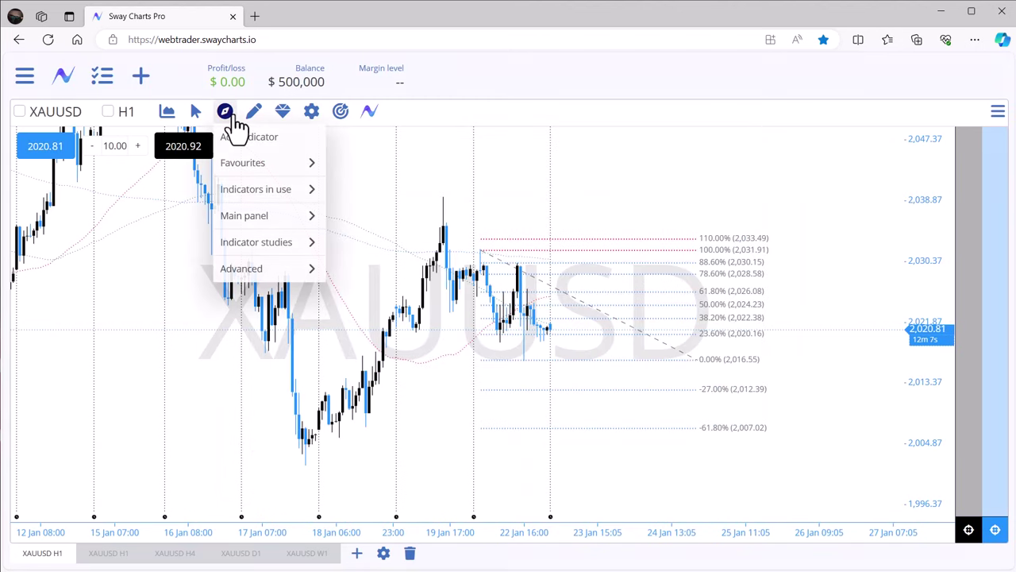
mouse_move(265, 171)
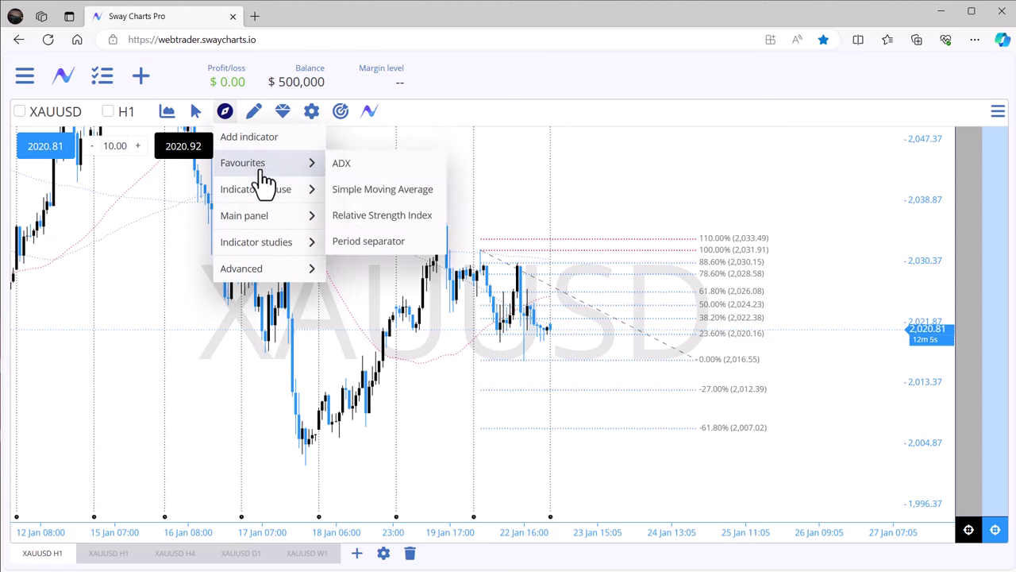
mouse_move(270, 189)
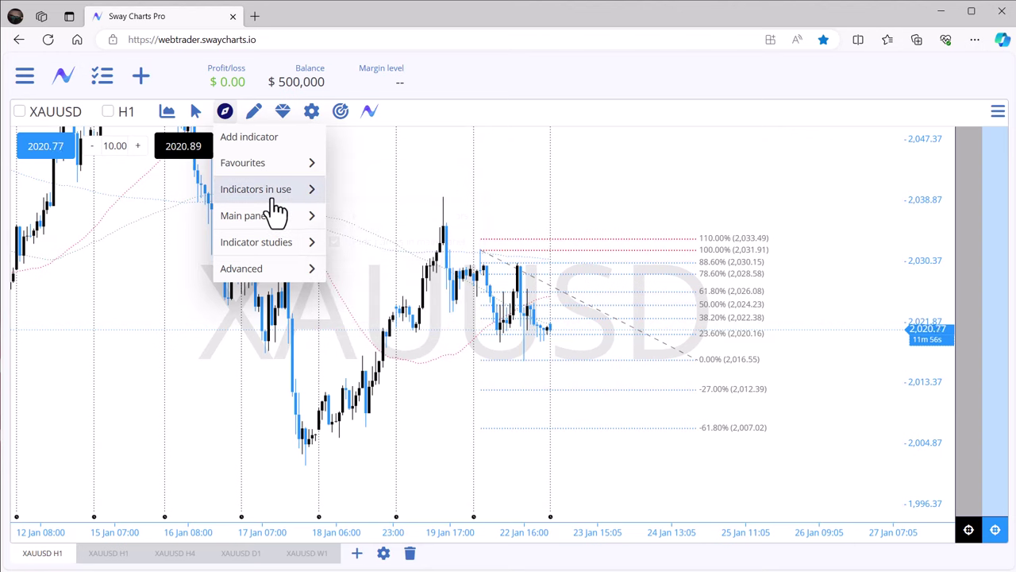
mouse_move(273, 250)
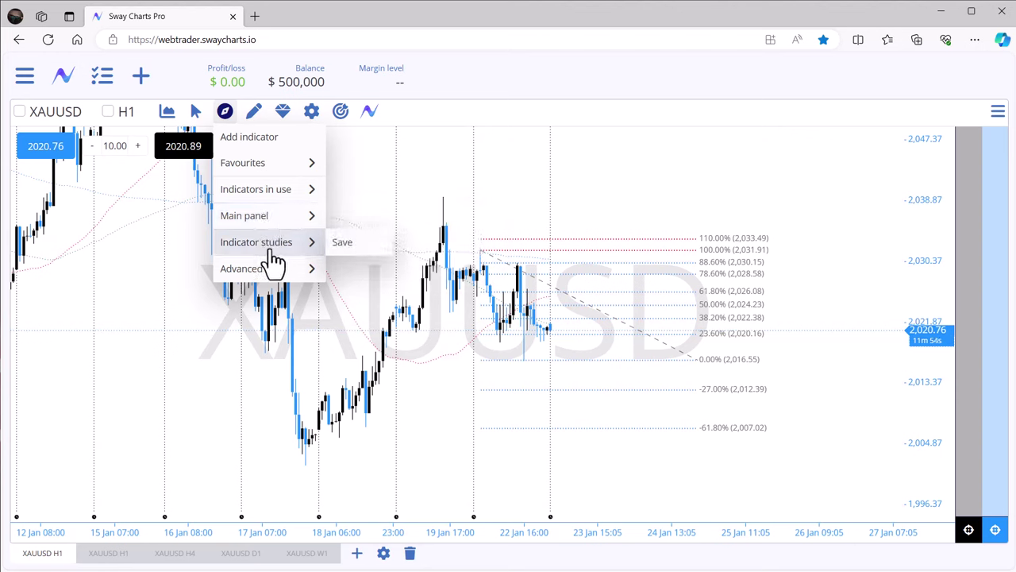
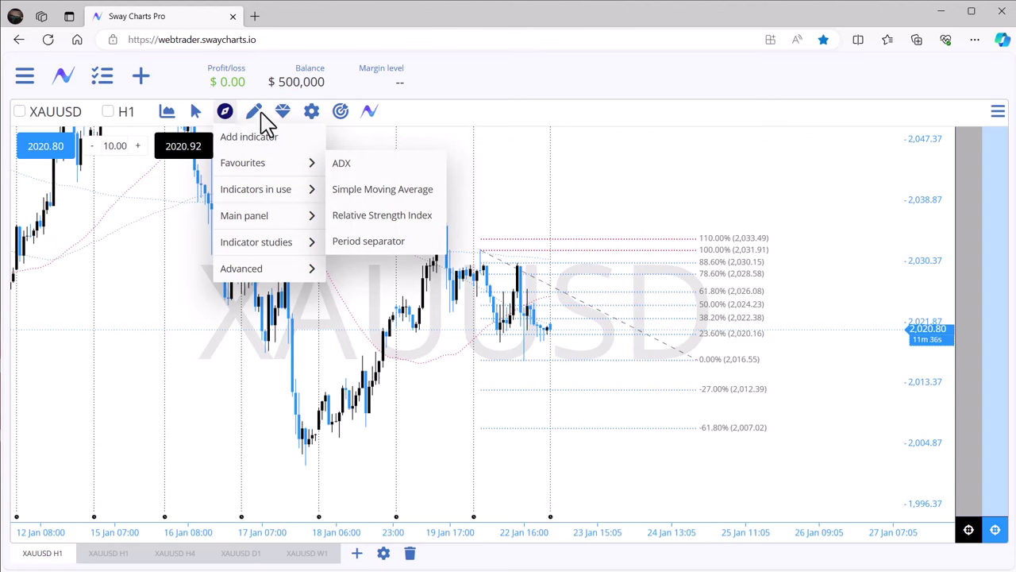
- View the favourite drawing tools and browse the complete list of drawings available for the XAUUSD chart
click(256, 116)
mouse_move(298, 147)
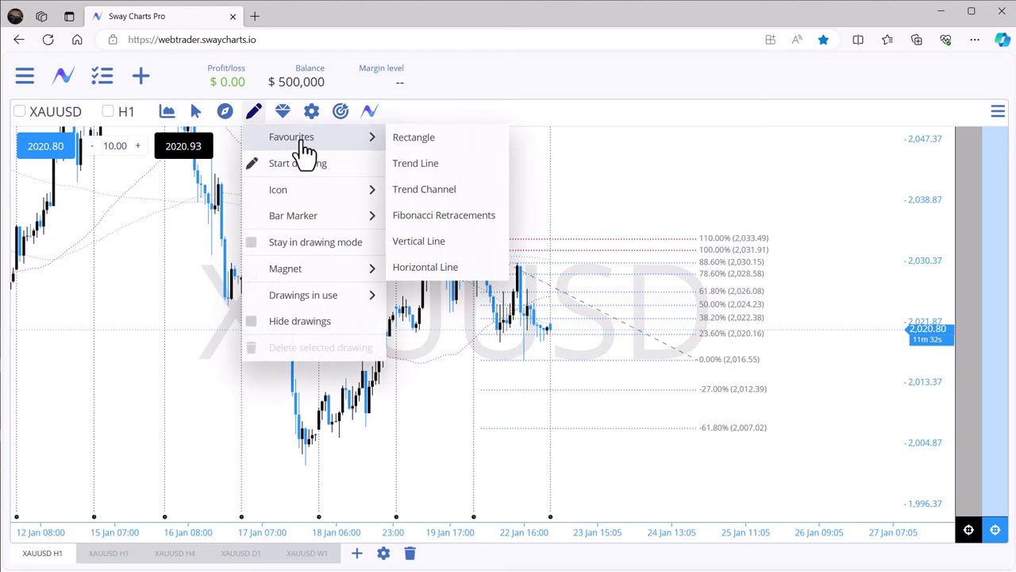
click(306, 168)
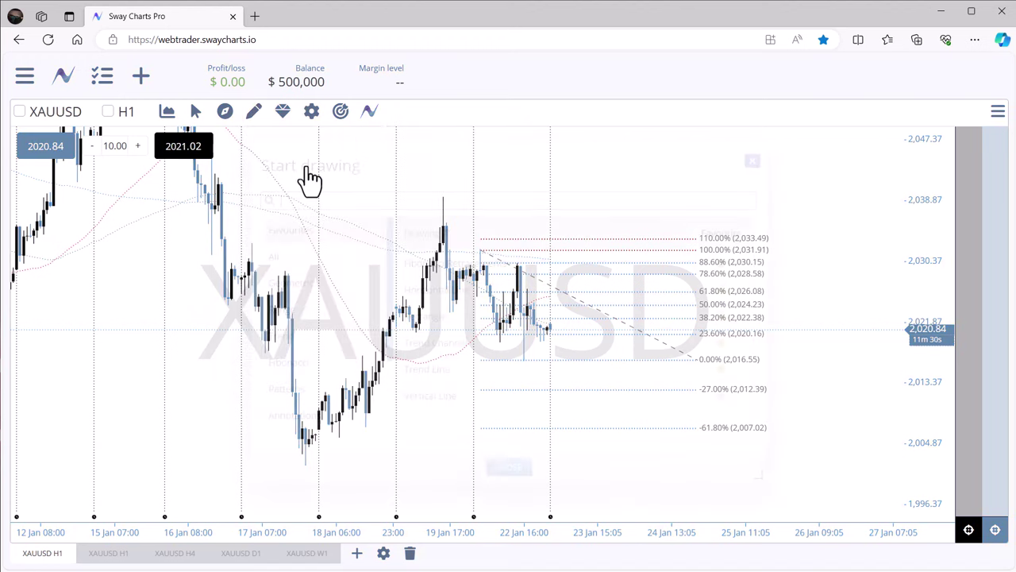
click(279, 257)
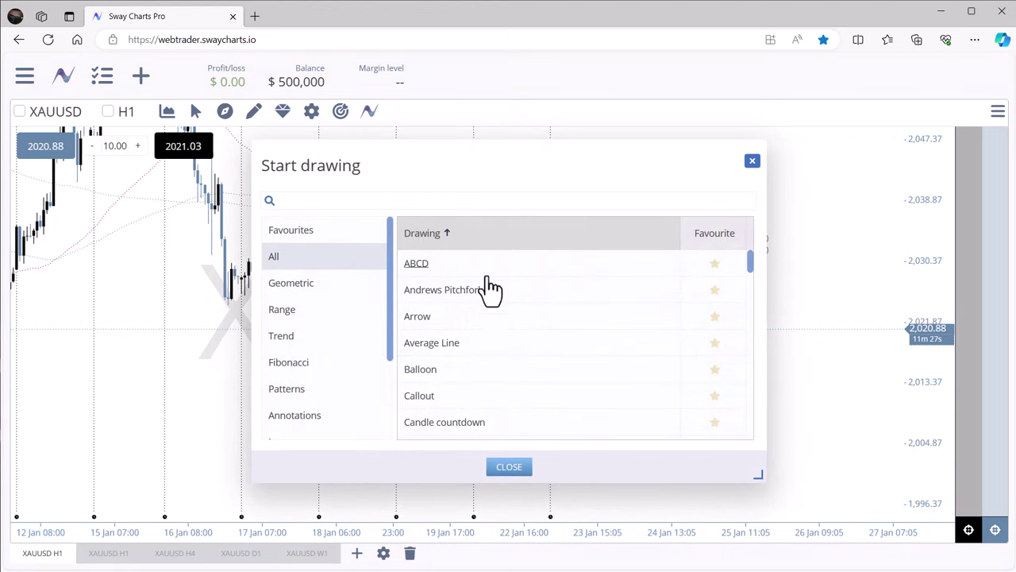
scroll(505, 284, down, 5)
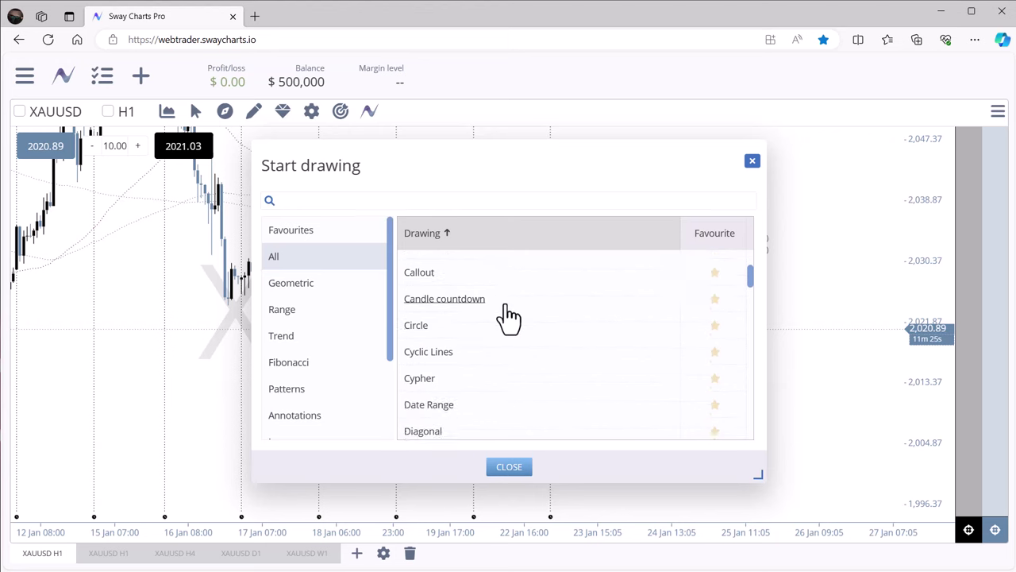
scroll(505, 310, down, 5)
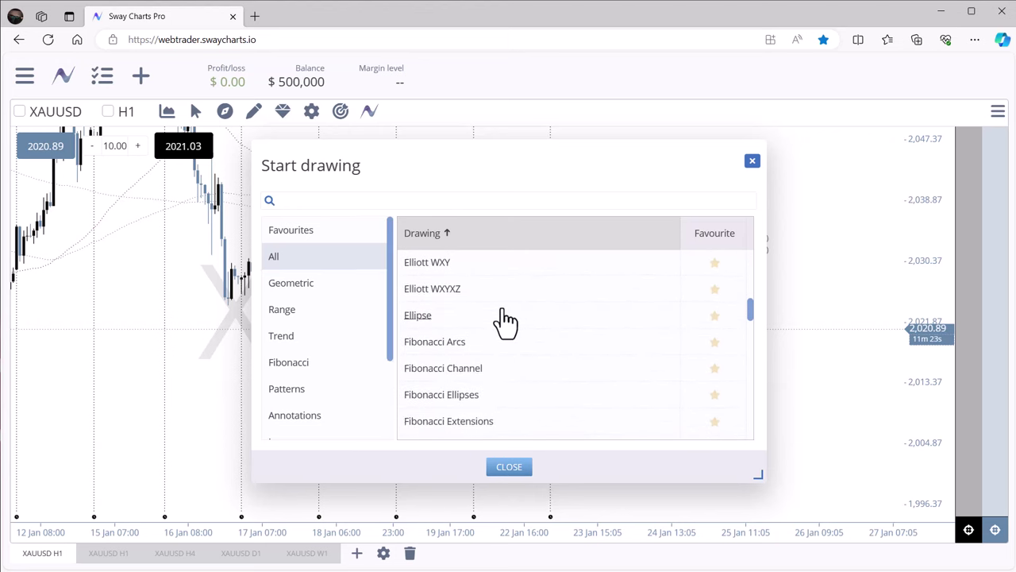
scroll(504, 324, down, 3)
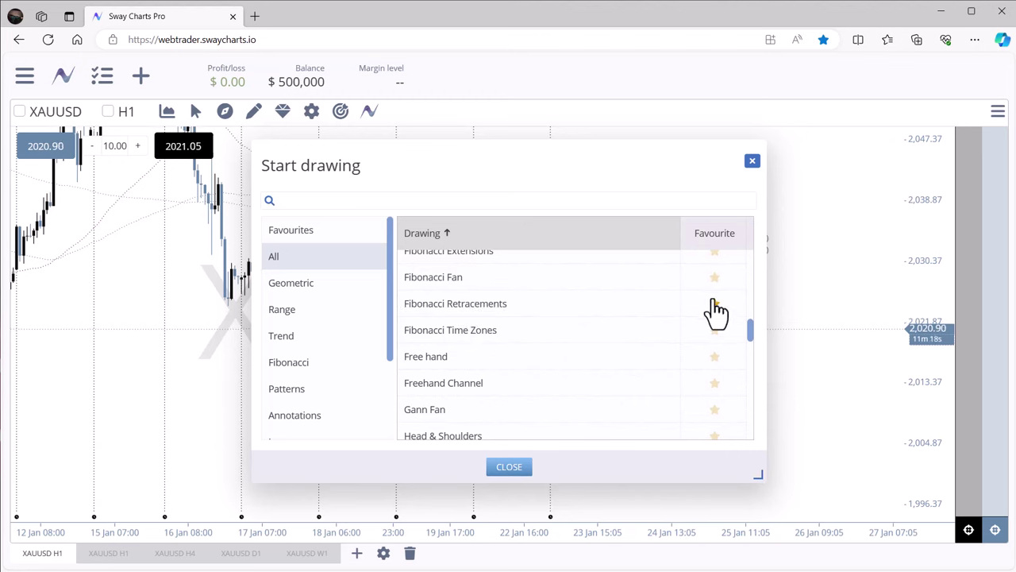
scroll(526, 351, down, 3)
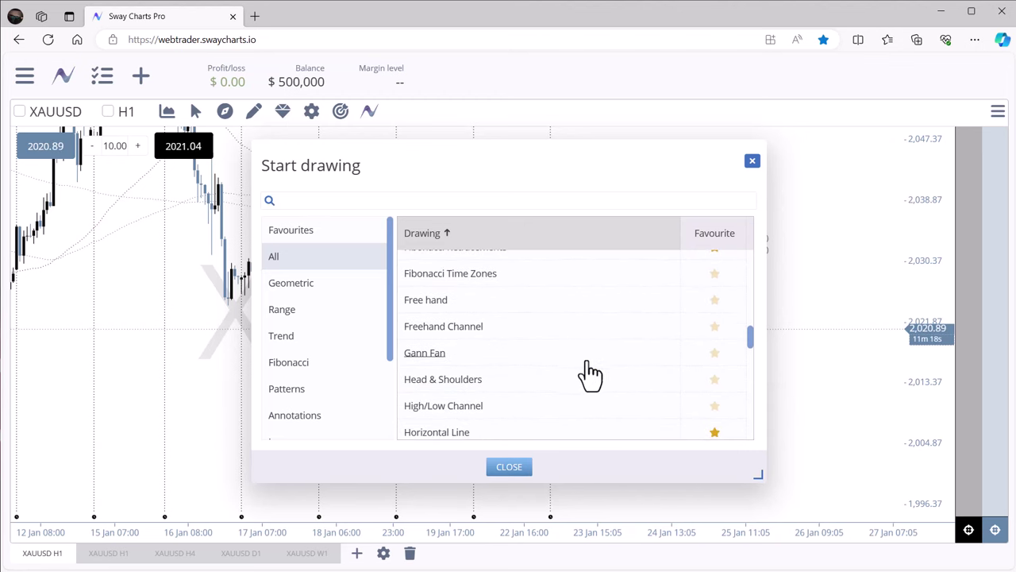
scroll(540, 349, down, 4)
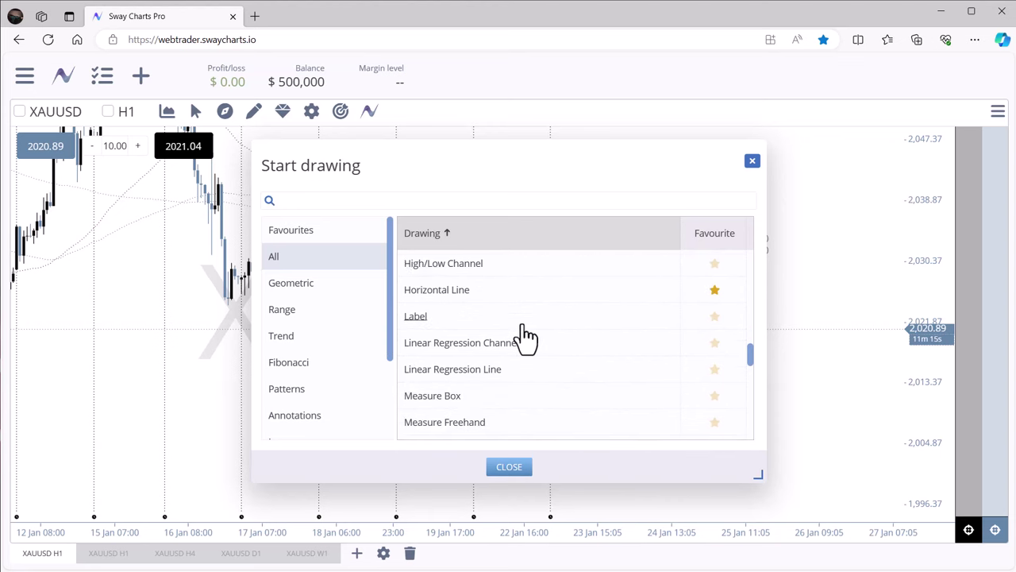
- Mark the Note drawing as a favourite in the list of all drawings
scroll(527, 333, down, 7)
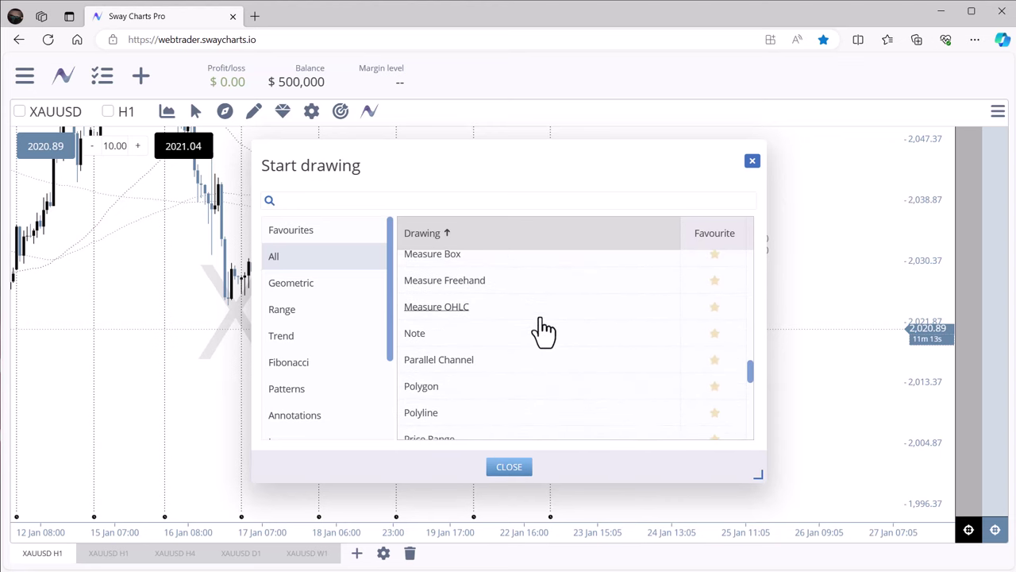
click(714, 333)
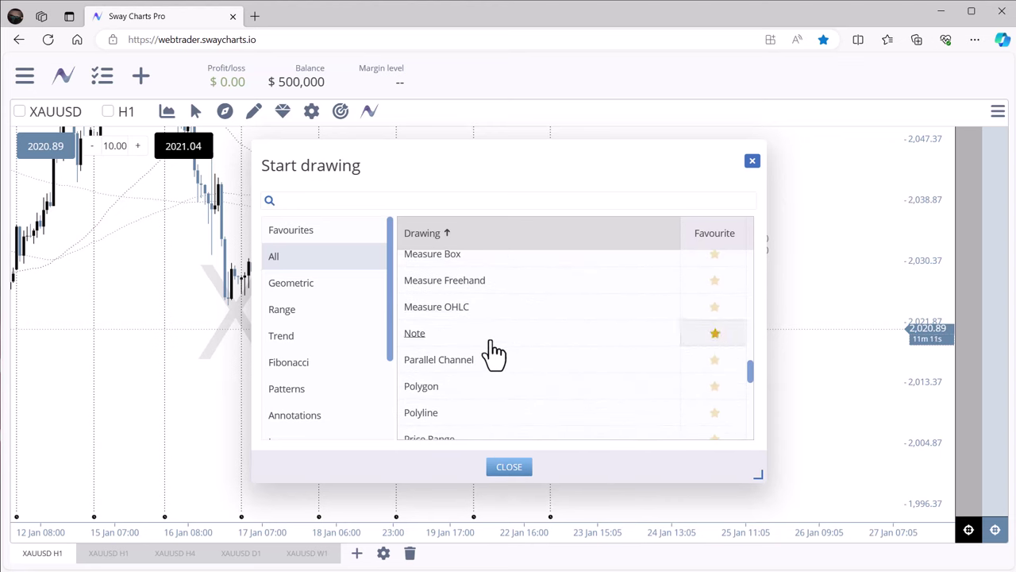
- Try the Free hand drawing with a short stroke in the blank chart area above the Fibonacci levels, and delete it
scroll(486, 367, down, 1)
scroll(487, 366, down, 6)
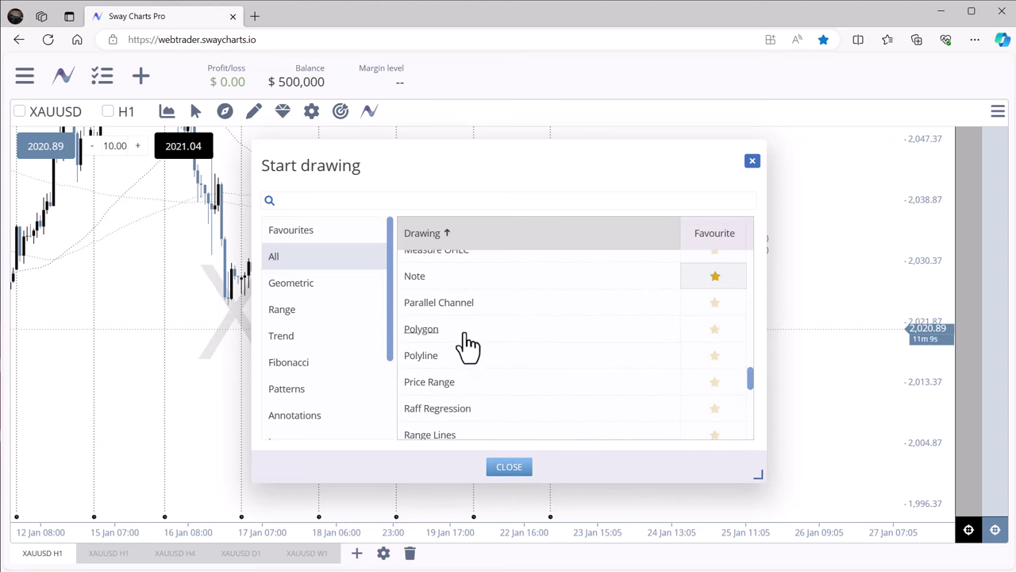
scroll(476, 347, down, 10)
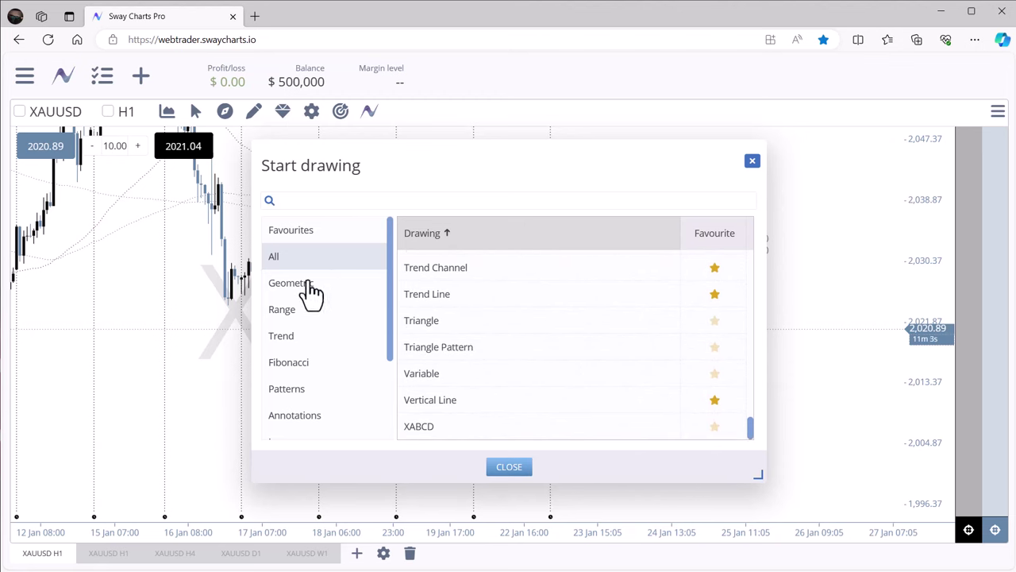
scroll(311, 383, down, 3)
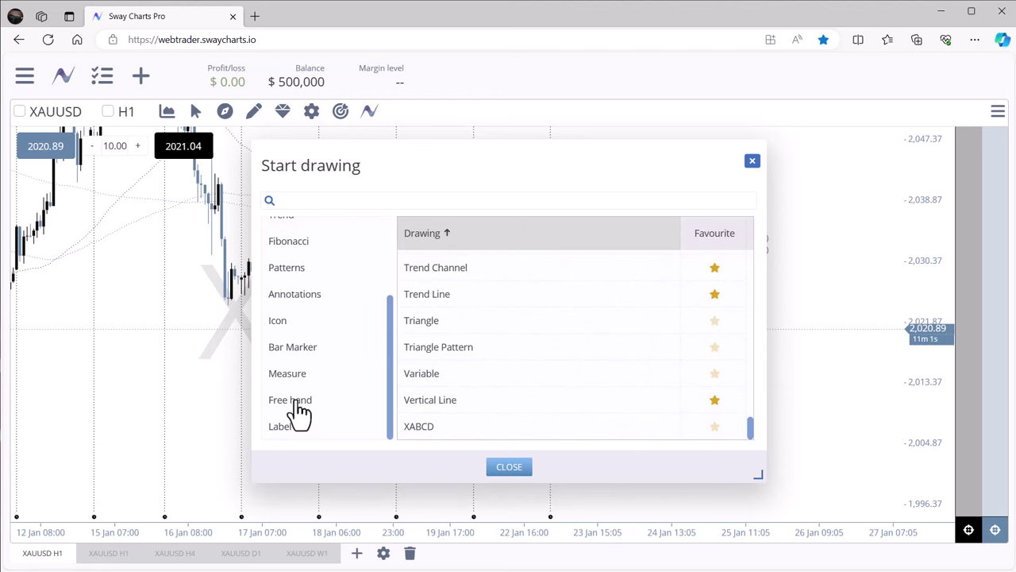
click(300, 405)
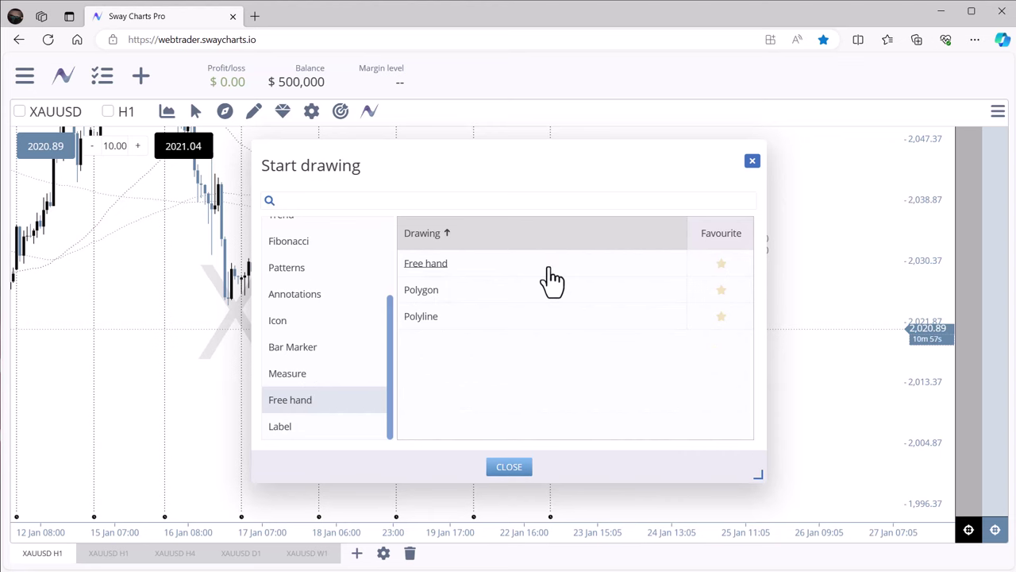
click(444, 264)
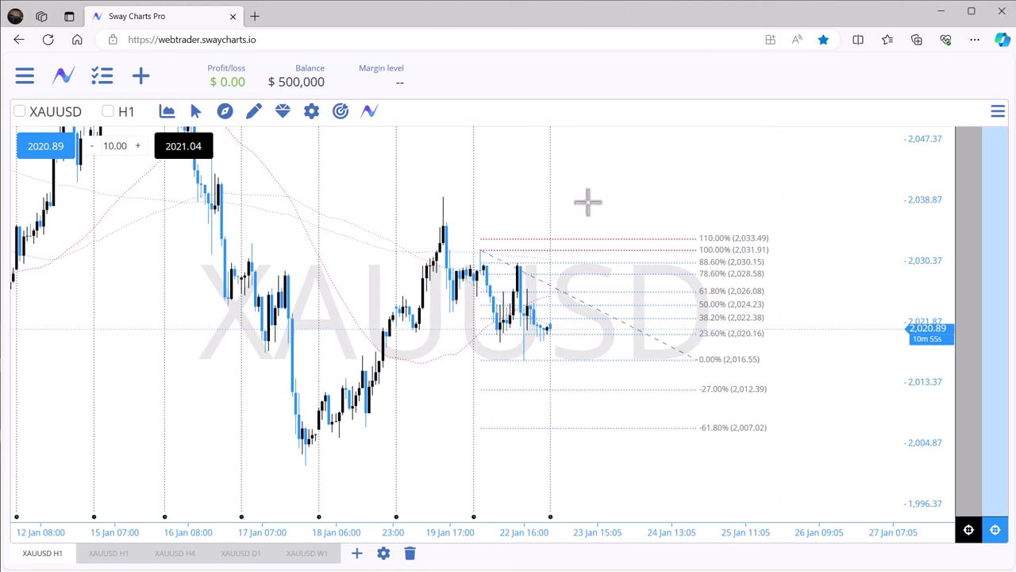
drag(637, 189, 663, 208)
right_click(663, 208)
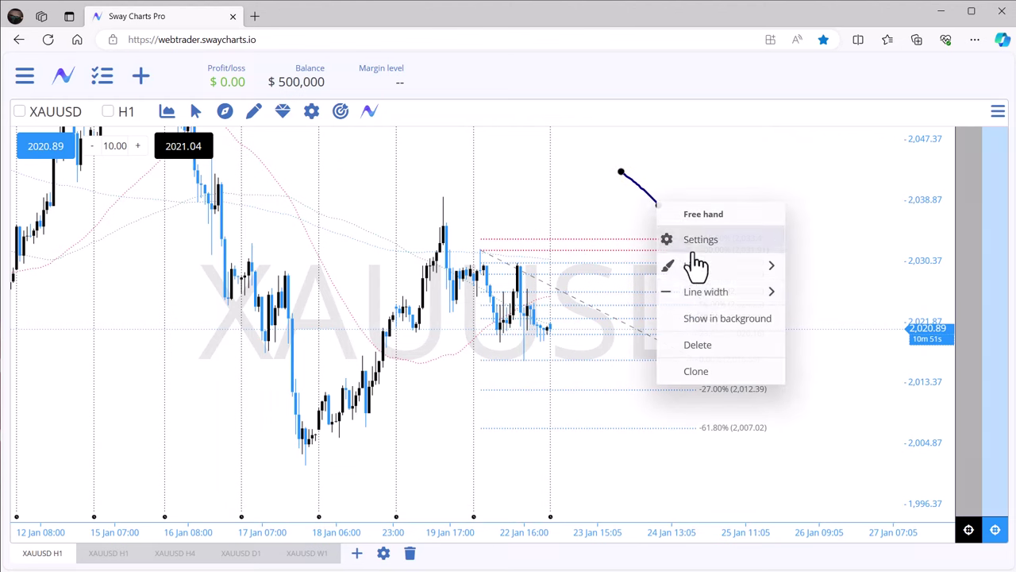
click(696, 345)
- Mark the Free hand drawing as a favourite in the Free hand category of the drawing list
click(255, 113)
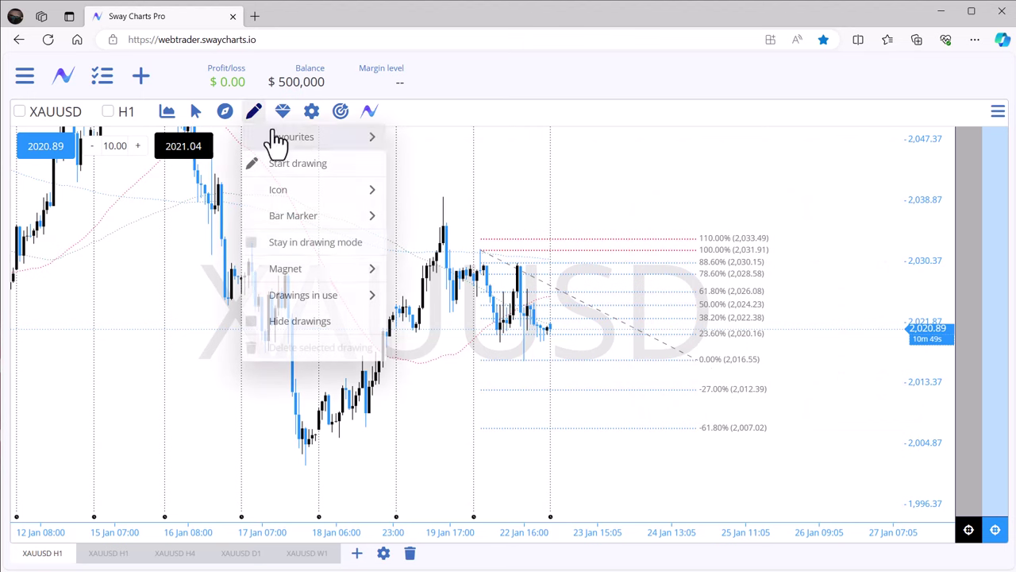
mouse_move(326, 144)
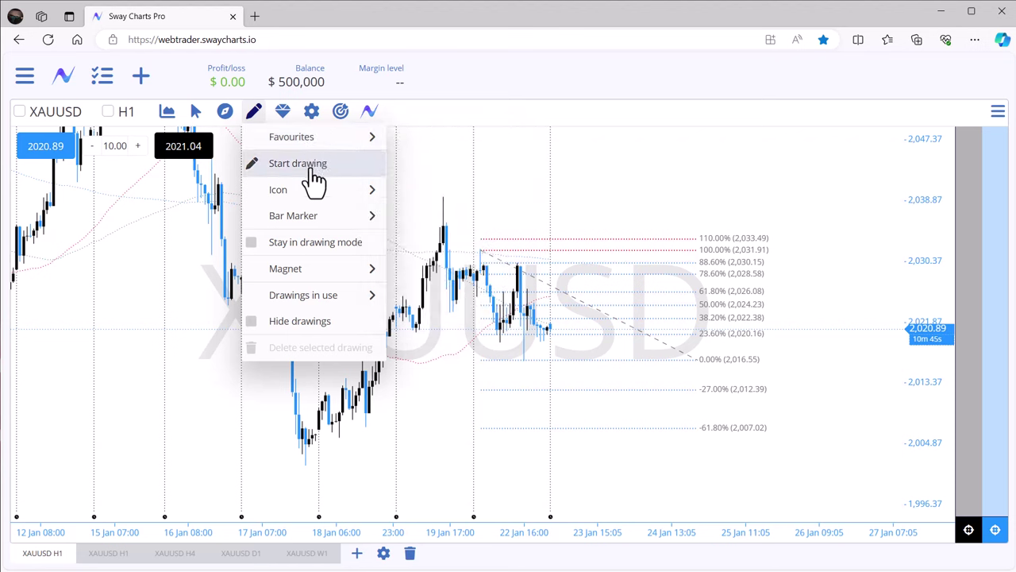
mouse_move(310, 192)
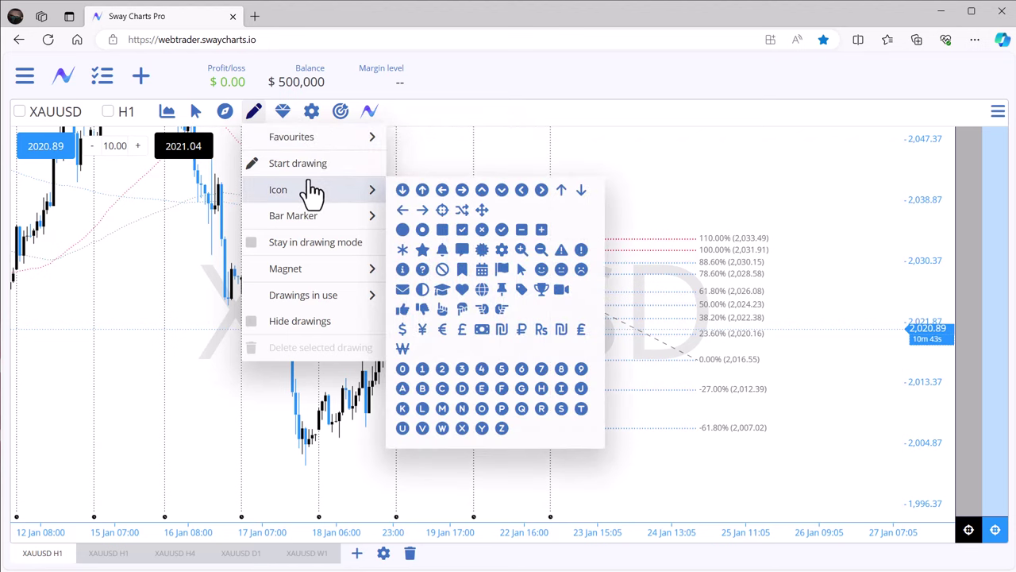
click(298, 164)
scroll(310, 381, down, 2)
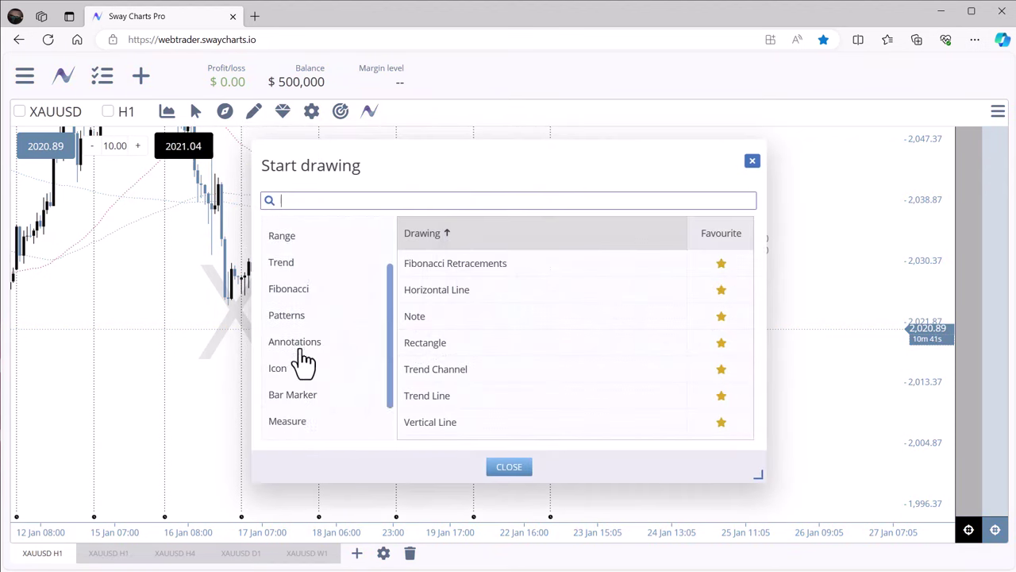
scroll(306, 363, down, 1)
click(301, 401)
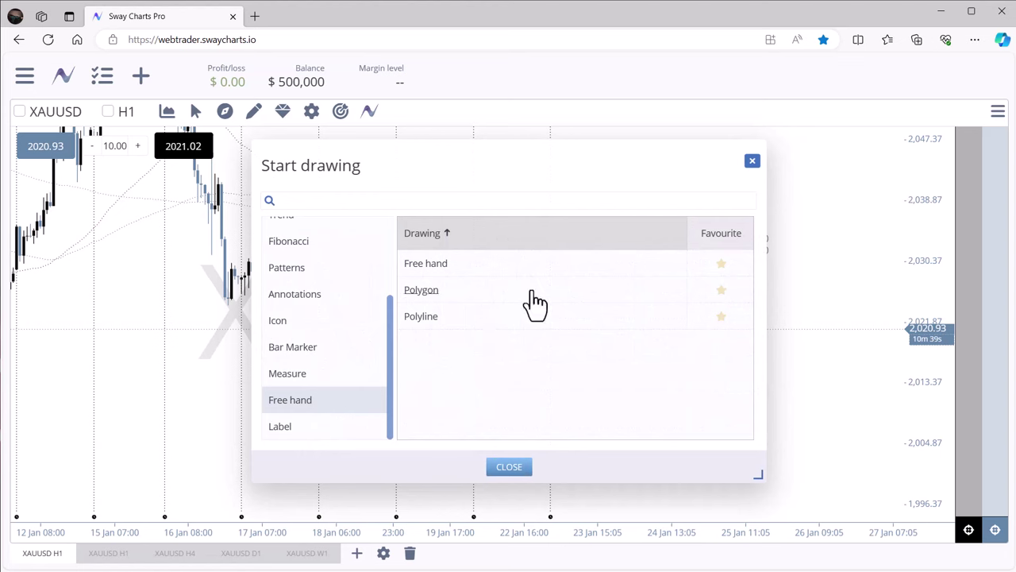
click(721, 265)
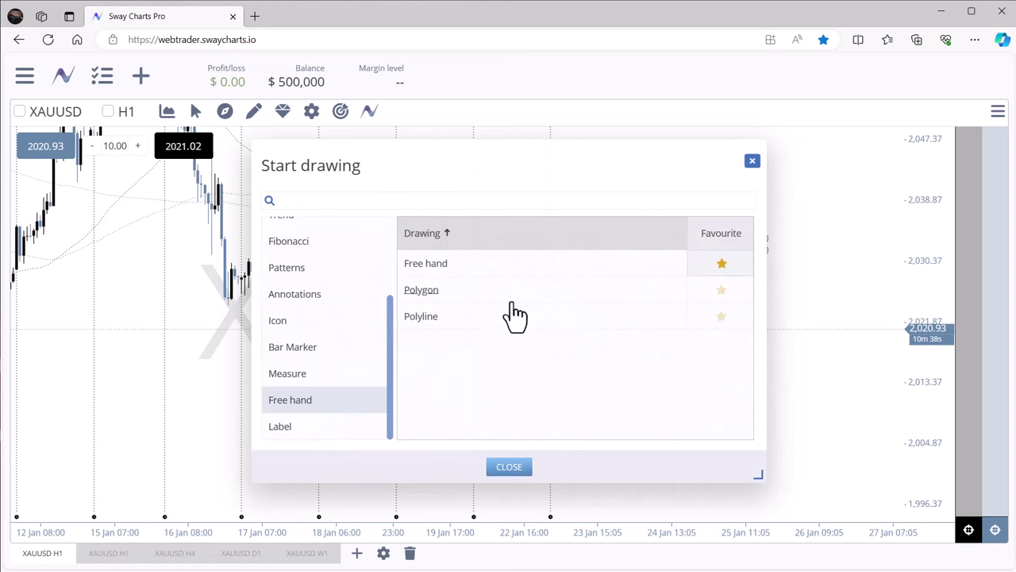
- Try the Polyline drawing with a multi-point zigzag in the blank chart area above the Fibonacci levels, and discard it
click(421, 316)
click(591, 179)
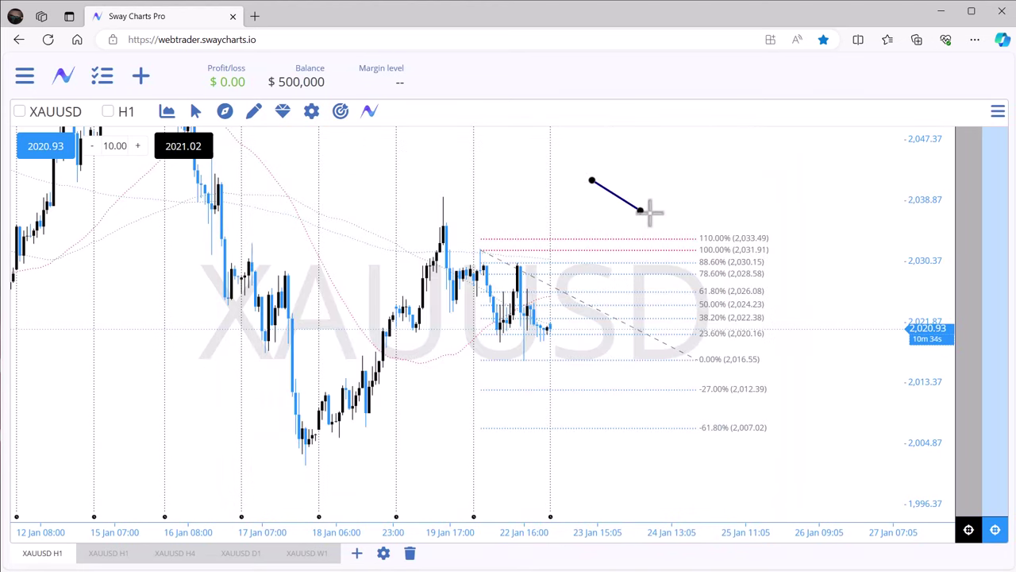
click(681, 170)
click(686, 208)
click(752, 173)
click(786, 202)
click(809, 171)
key(Escape)
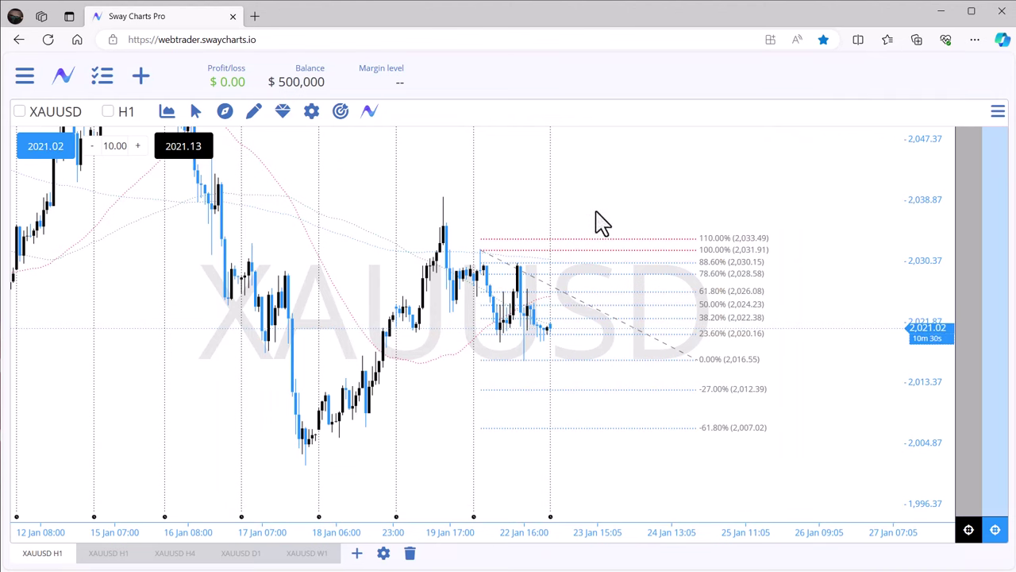
- Mark the Polyline drawing as a favourite in the Free hand category
click(253, 115)
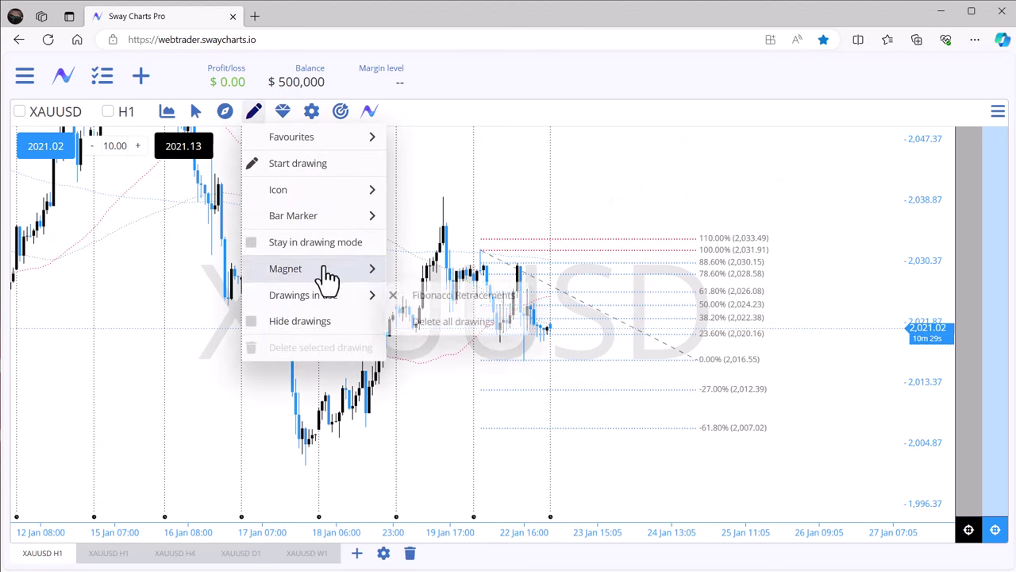
click(301, 165)
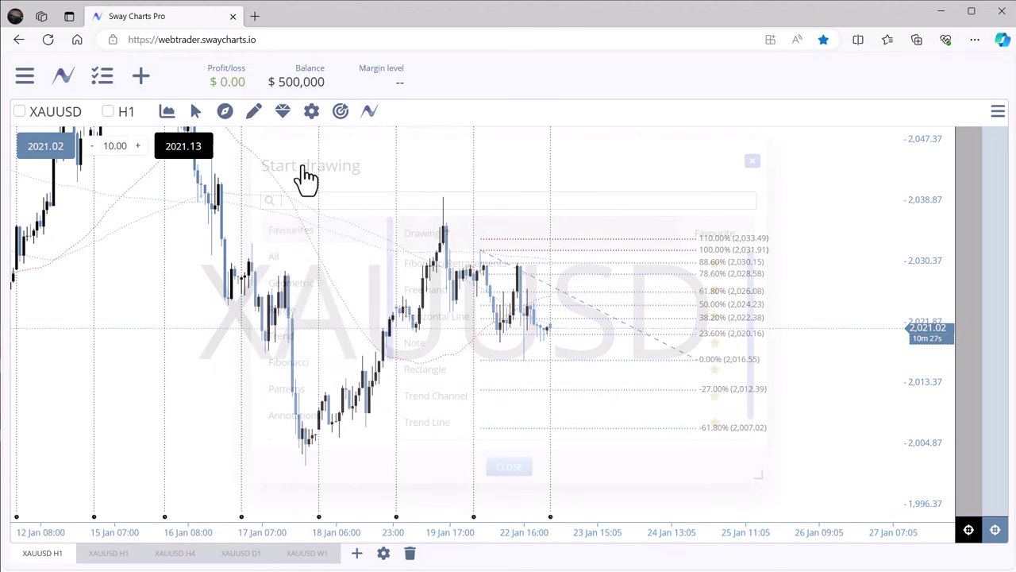
scroll(316, 397, down, 3)
click(308, 400)
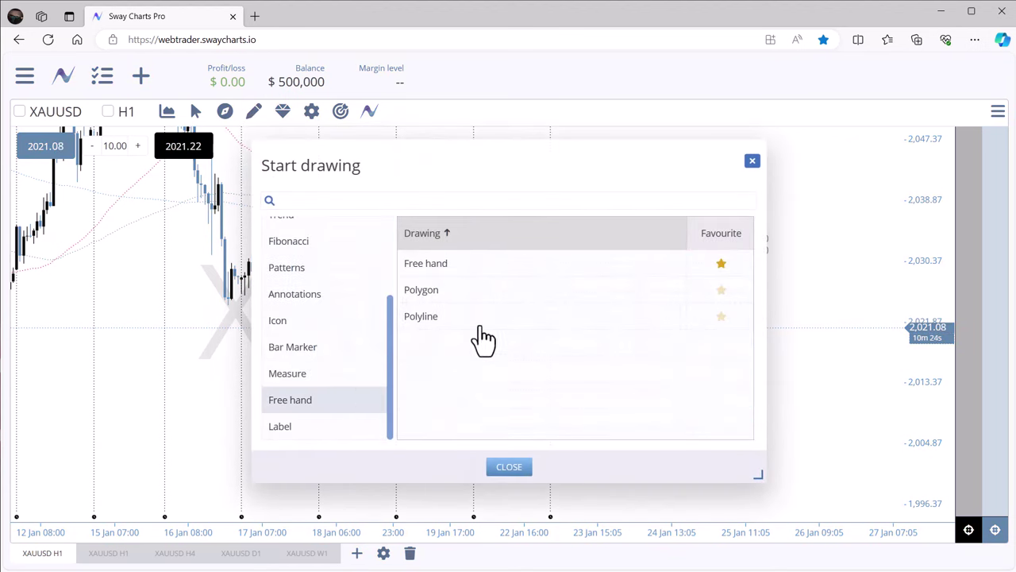
click(722, 317)
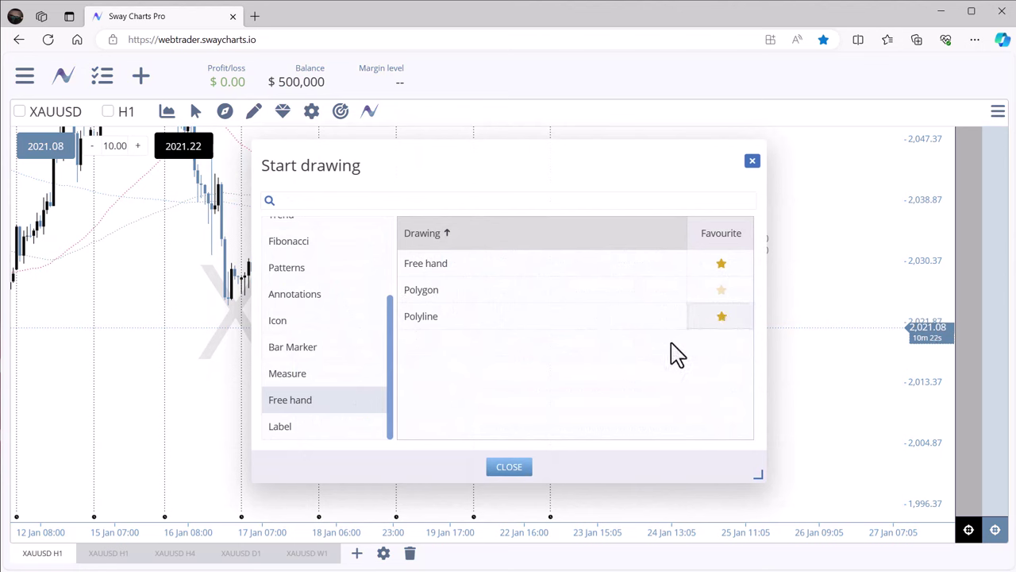
- Review the complete list of favourite drawings and close the drawing list
scroll(338, 297, up, 3)
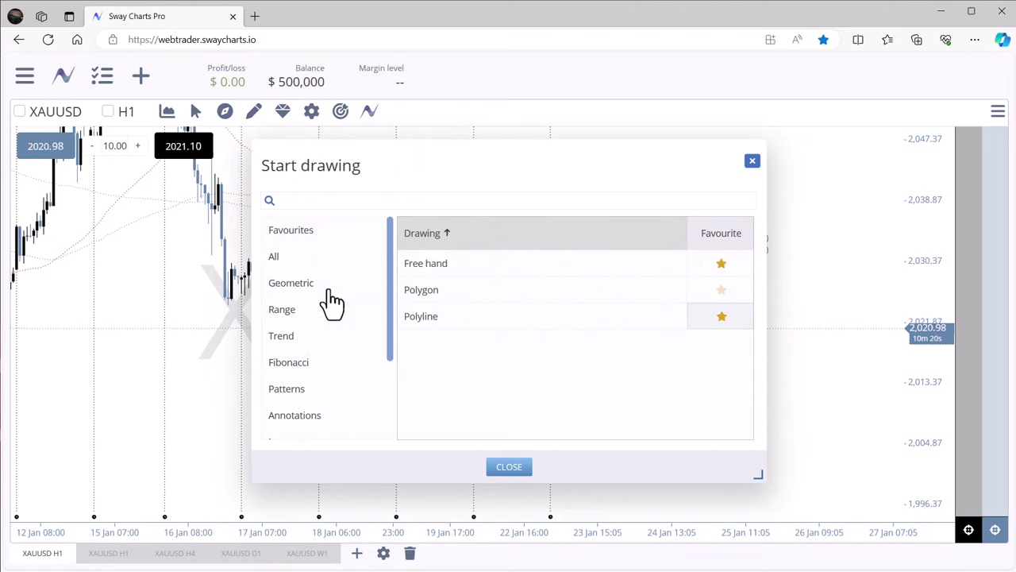
click(308, 237)
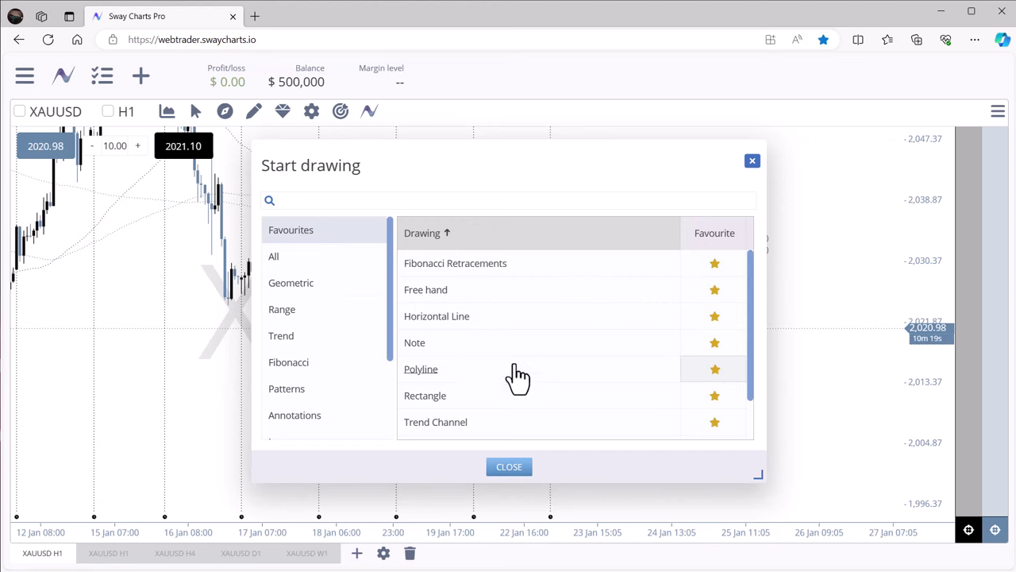
scroll(512, 337, down, 1)
scroll(517, 381, down, 1)
scroll(517, 409, up, 2)
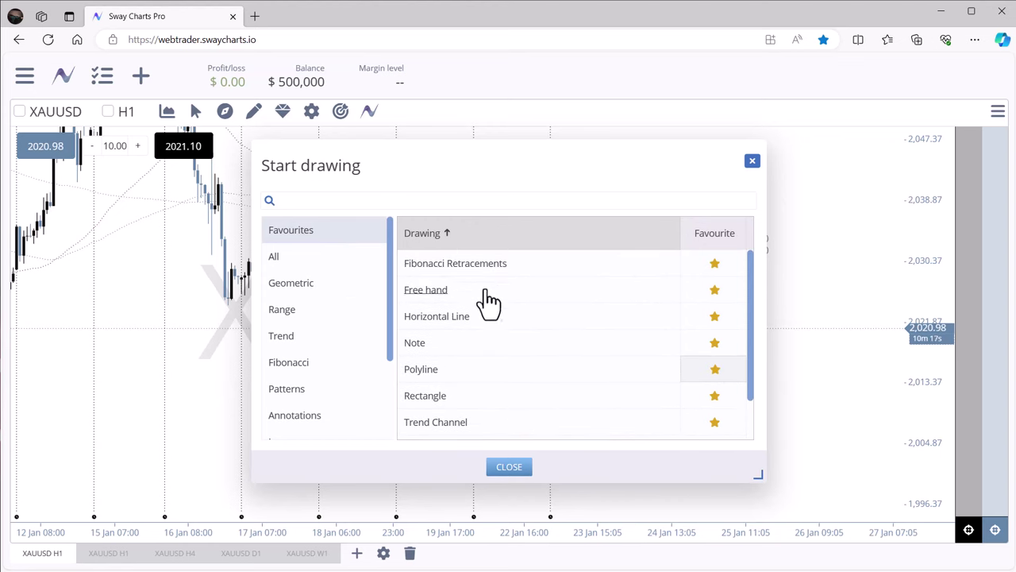
click(752, 162)
- Place a Note from the favourite drawings in the blank chart area above the Fibonacci levels
click(254, 113)
mouse_move(274, 139)
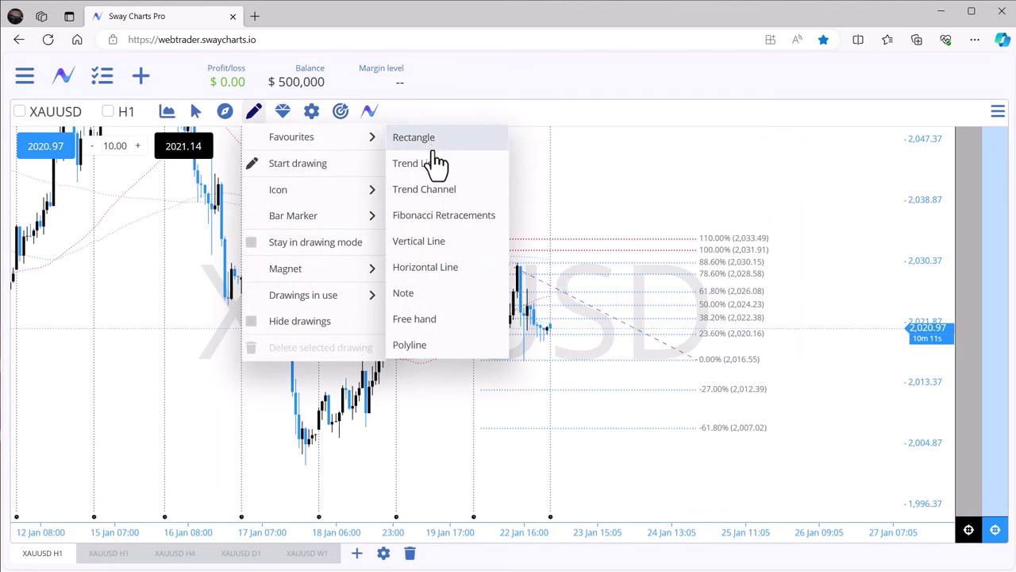
click(427, 295)
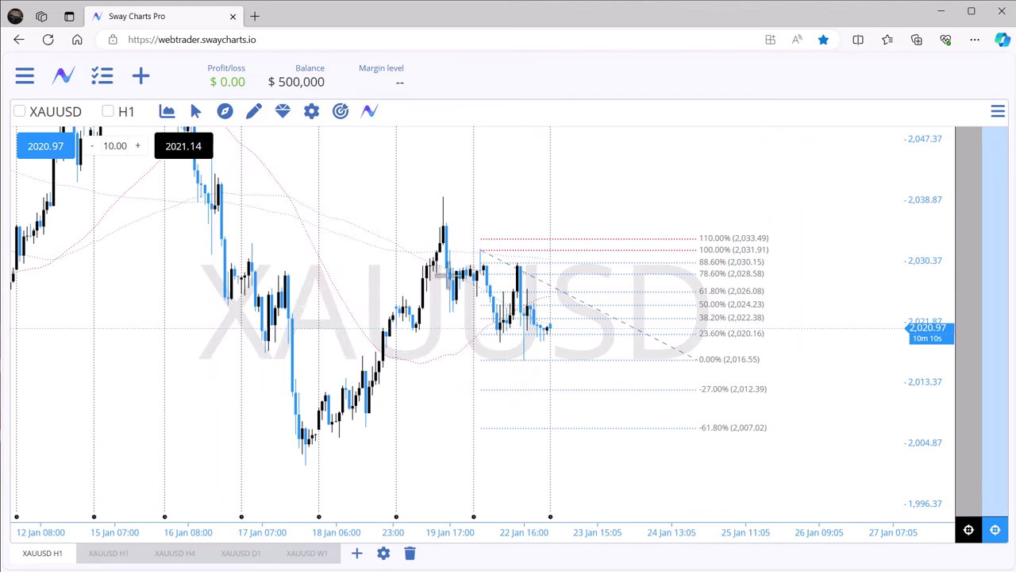
click(663, 144)
mouse_move(662, 133)
mouse_down()
mouse_move(686, 191)
mouse_move(705, 194)
mouse_move(705, 180)
mouse_up()
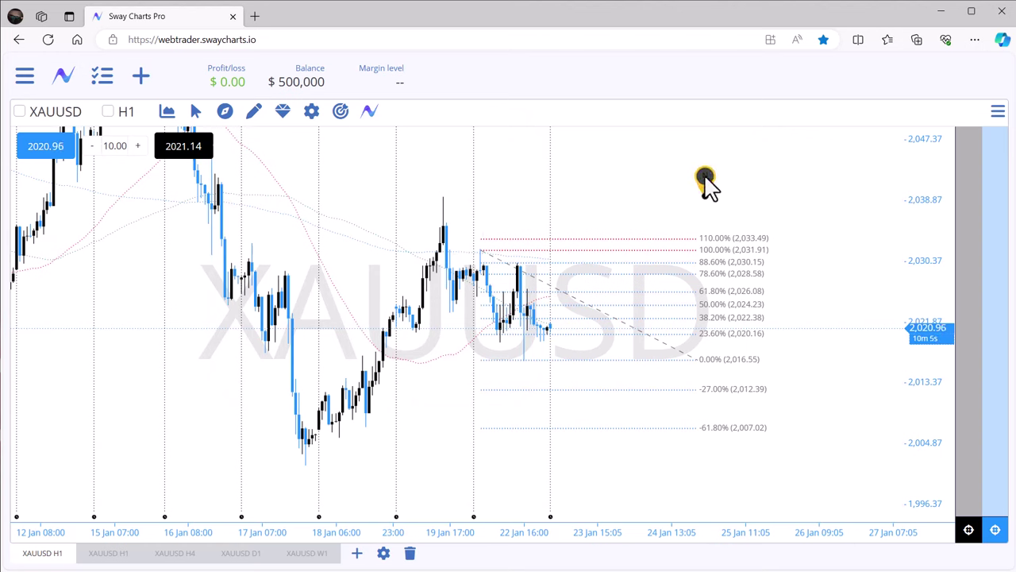
- Examine the note's settings: label choices, points, tooltip, magnet, options and visibility
right_click(708, 180)
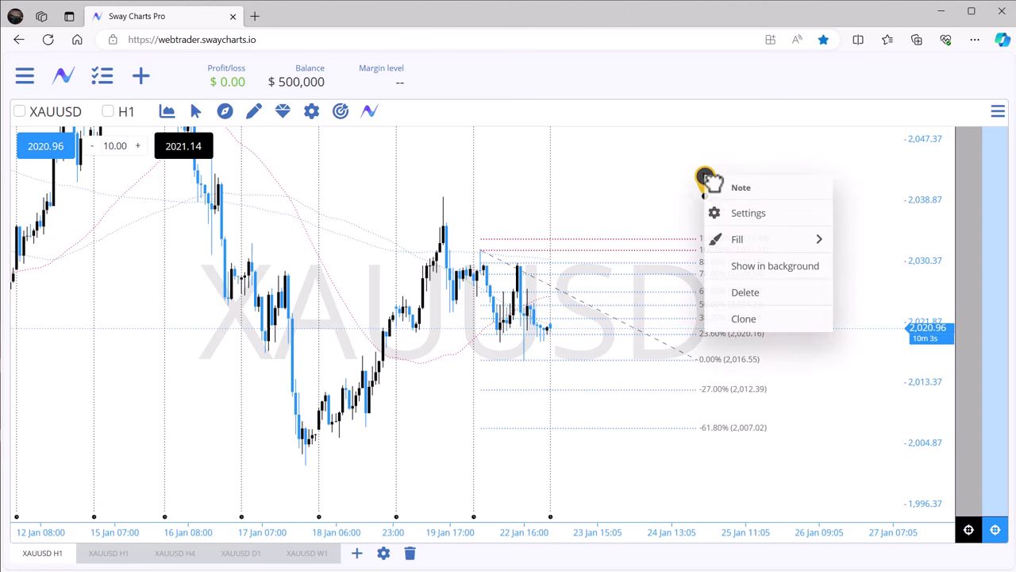
click(741, 221)
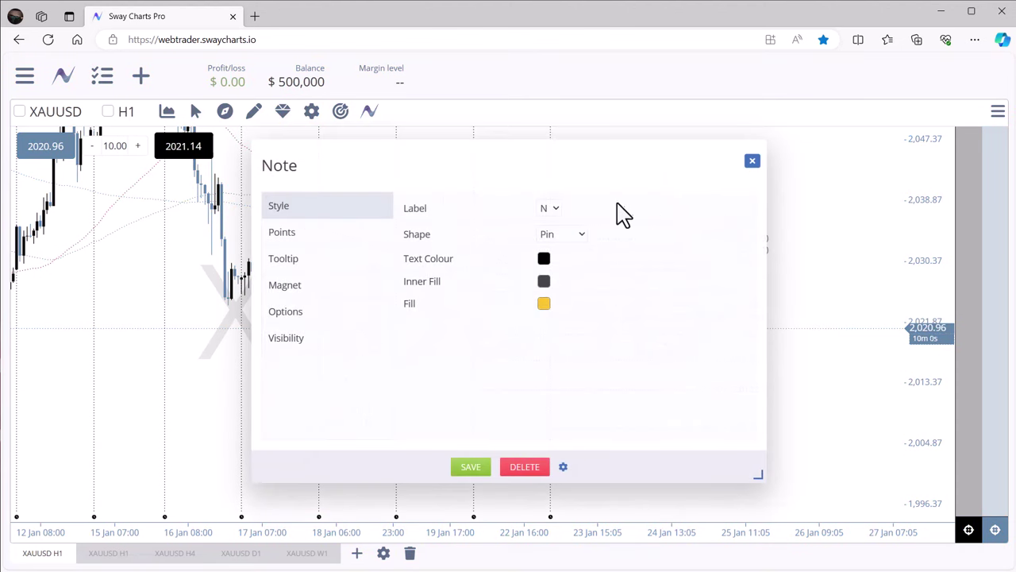
click(555, 208)
click(558, 210)
click(314, 240)
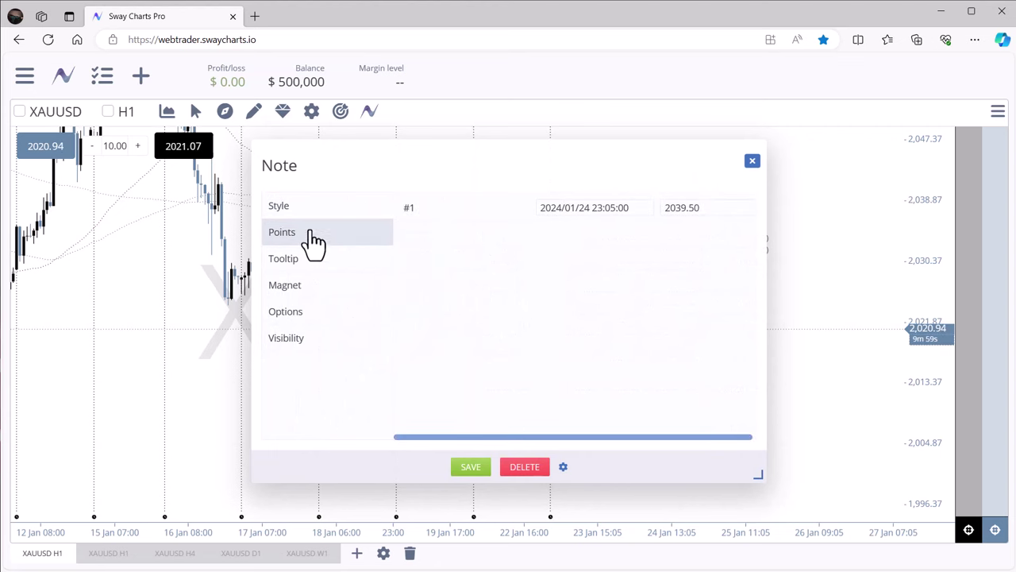
click(298, 263)
click(301, 290)
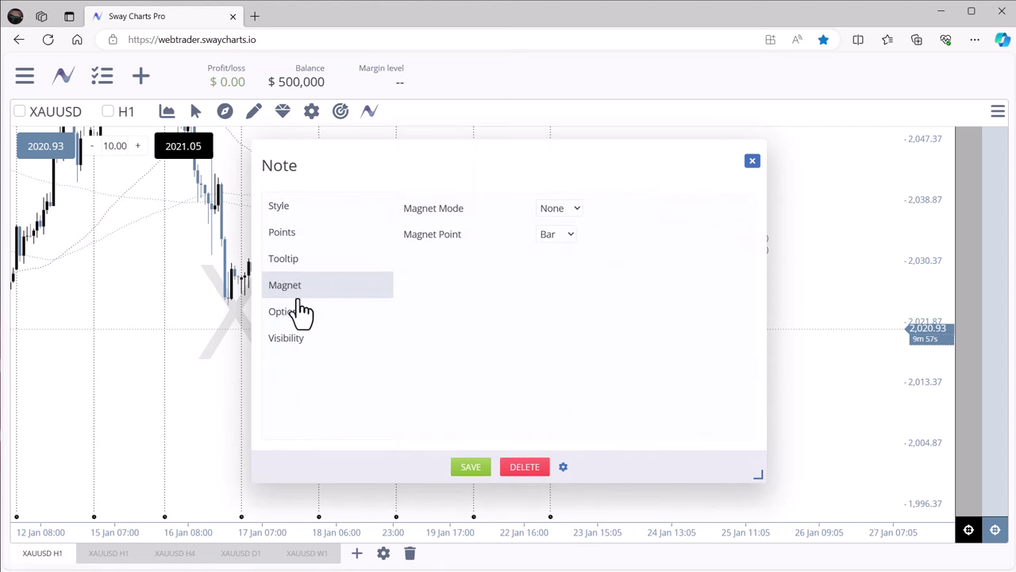
click(300, 314)
click(295, 337)
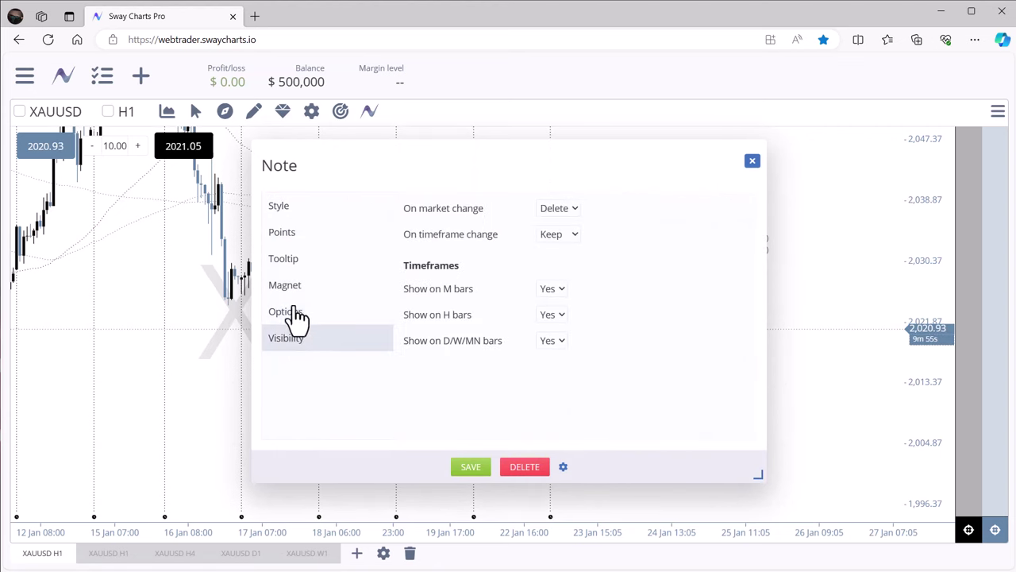
- Set the note's shape to Square and save its settings
click(279, 210)
click(565, 234)
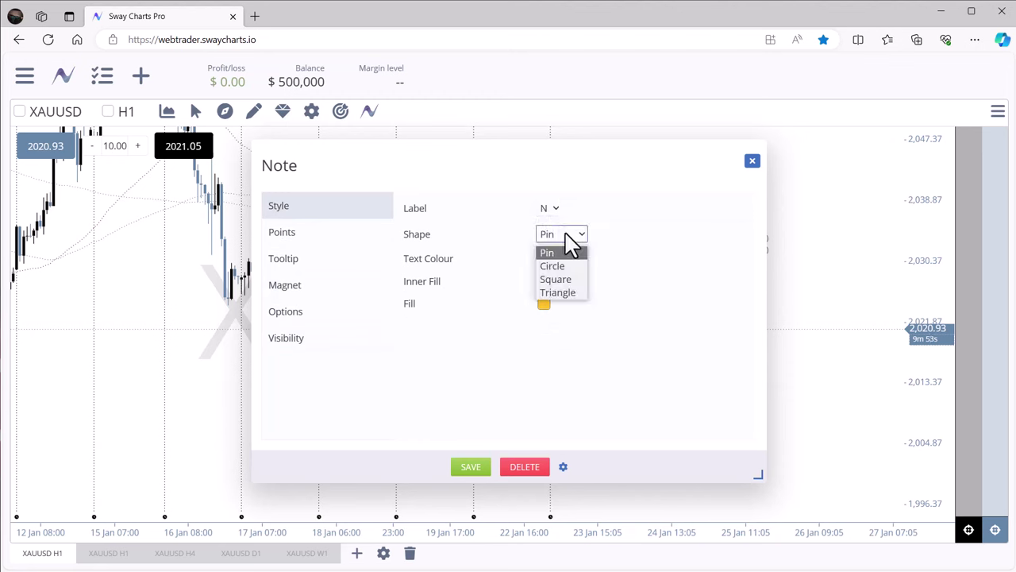
click(570, 281)
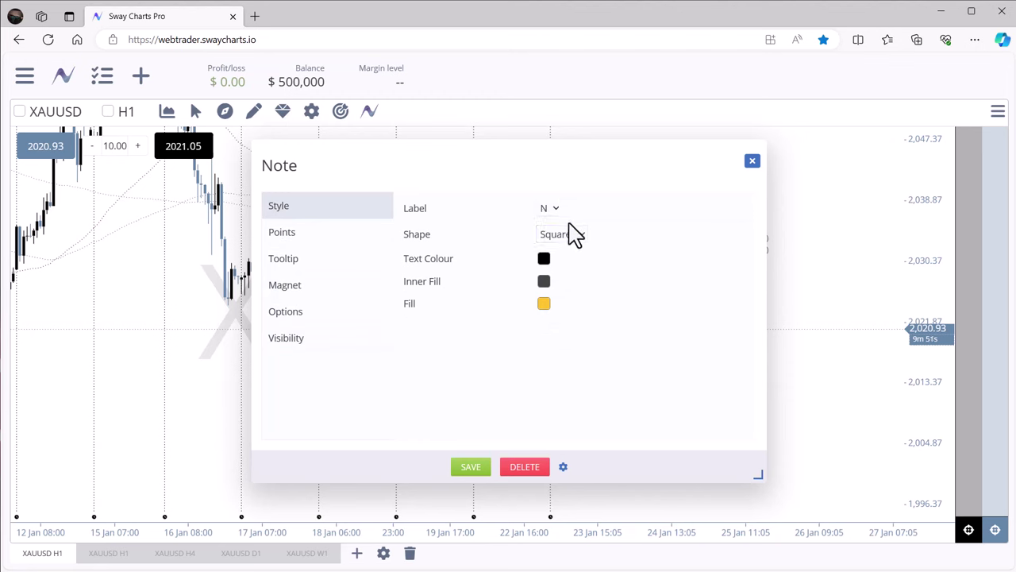
click(579, 239)
click(581, 282)
click(554, 208)
click(555, 211)
click(470, 470)
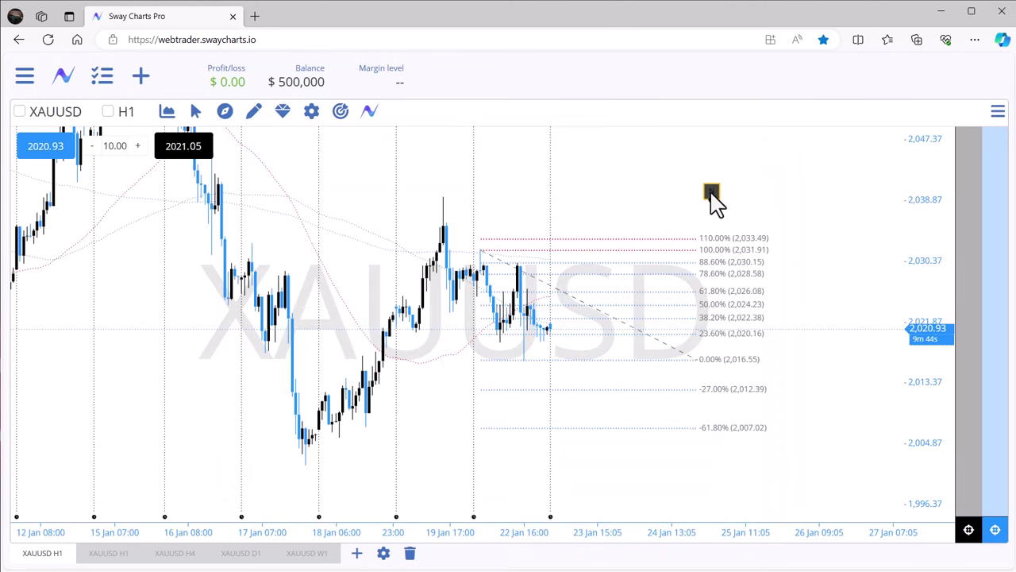
- Check the note's available label characters and delete the note from the chart
double_click(715, 195)
click(552, 209)
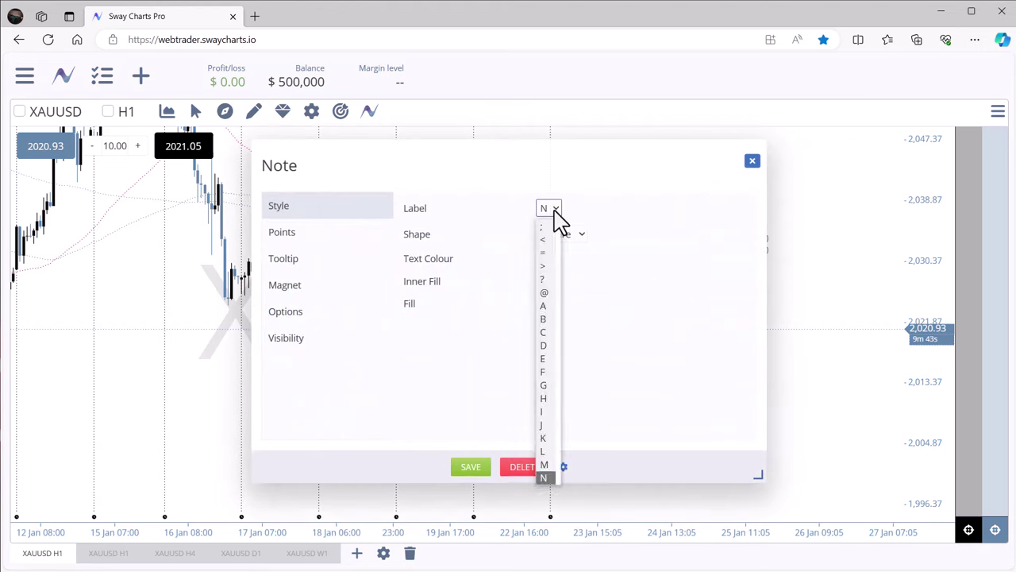
scroll(549, 336, up, 5)
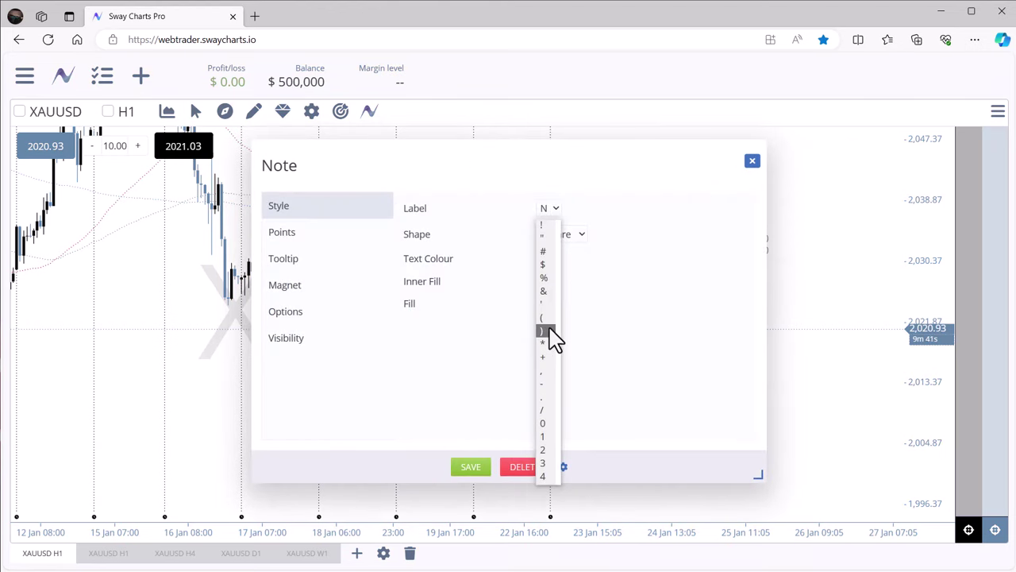
click(687, 299)
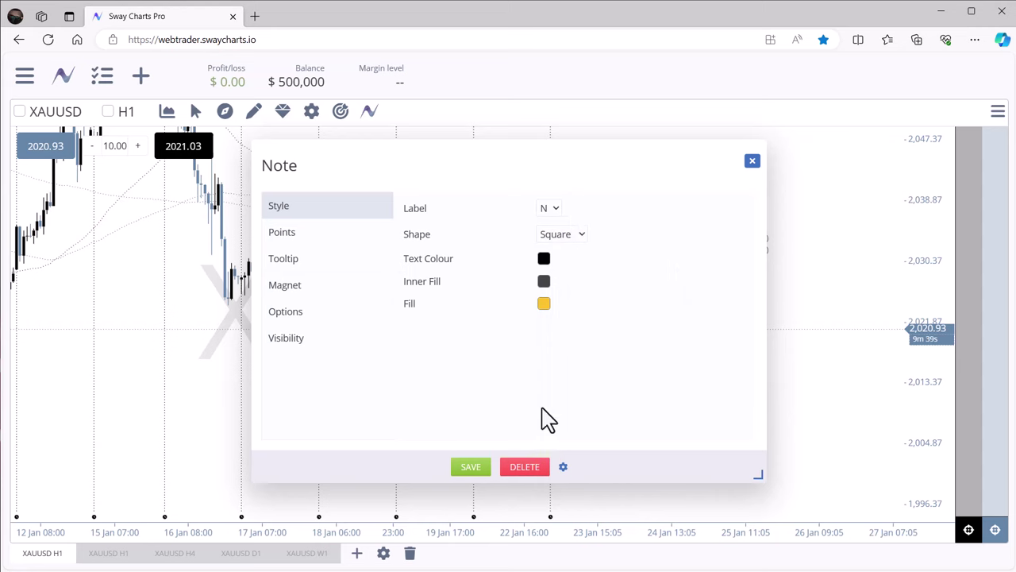
click(525, 468)
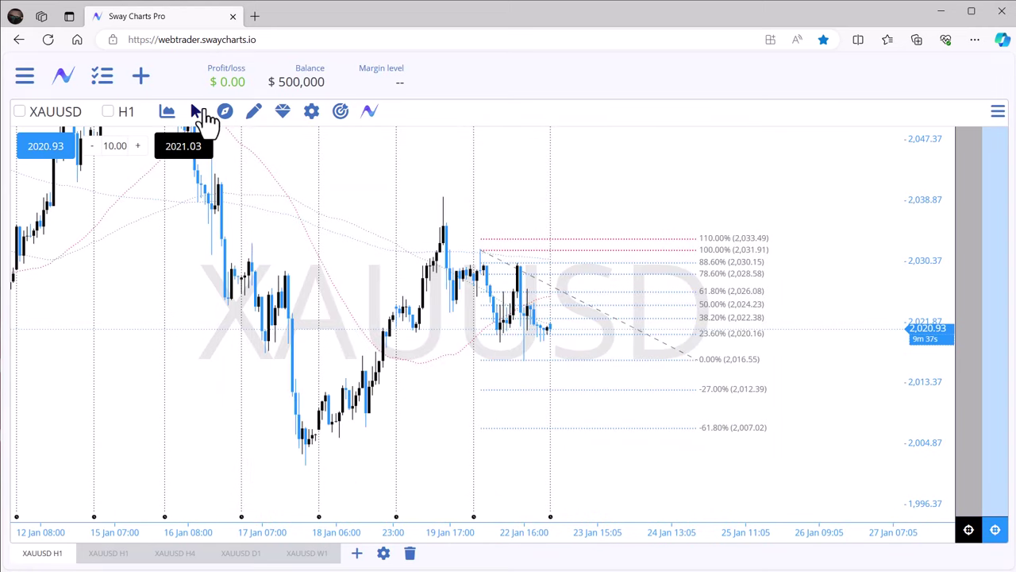
- Remove Note from the favourite drawings, review the remaining favourites and close the drawing list
click(256, 117)
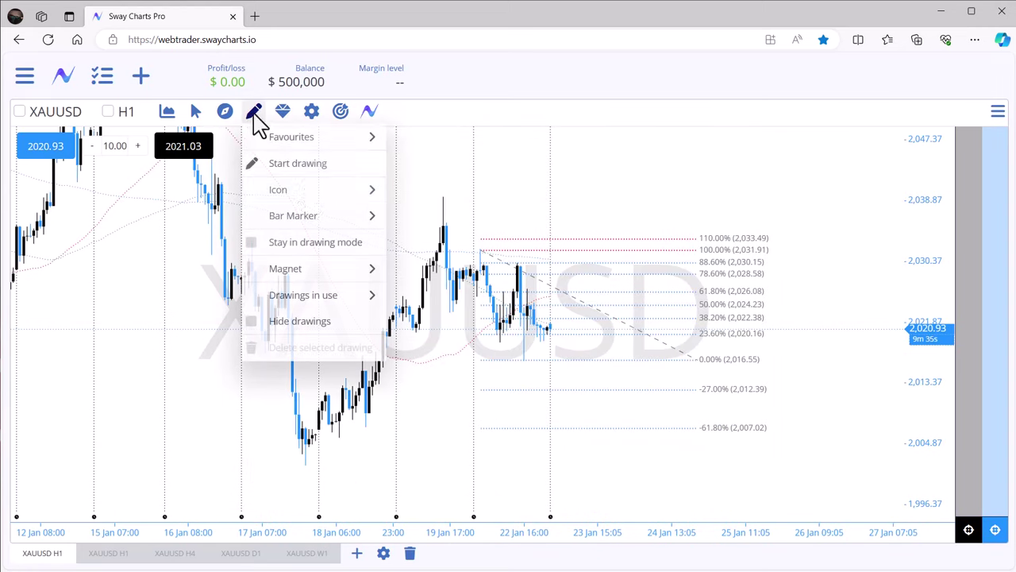
click(321, 164)
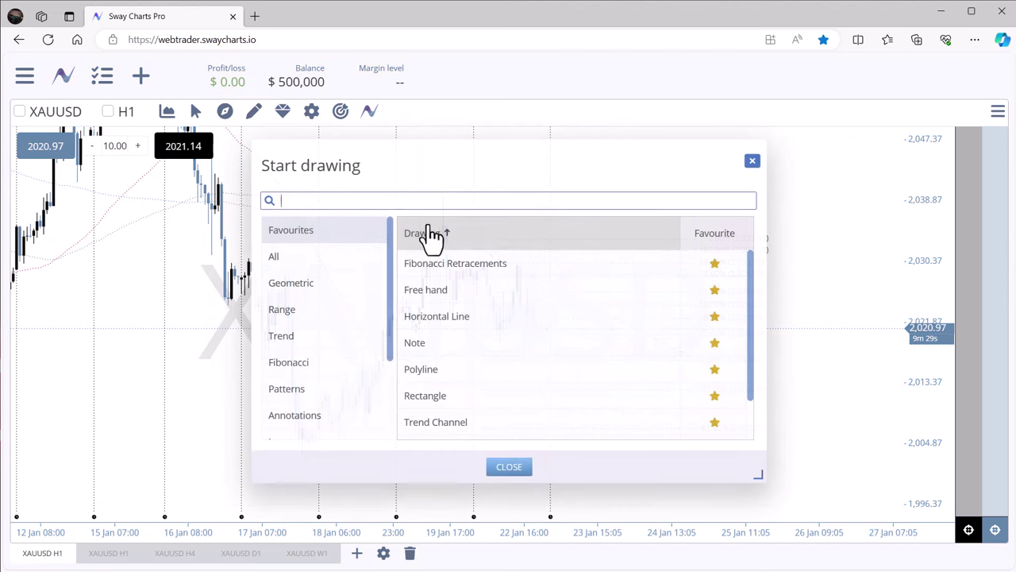
scroll(468, 317, down, 1)
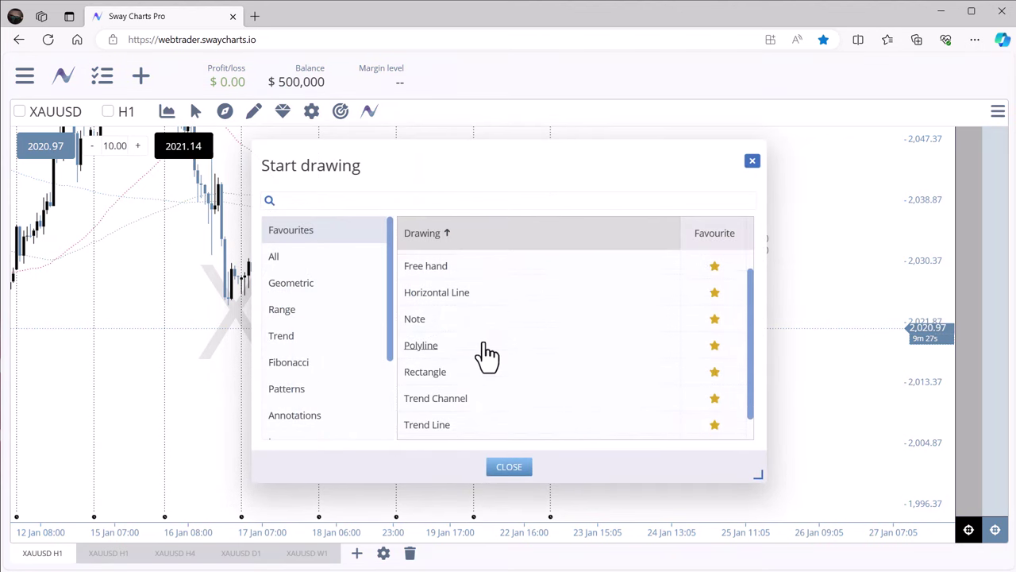
click(717, 314)
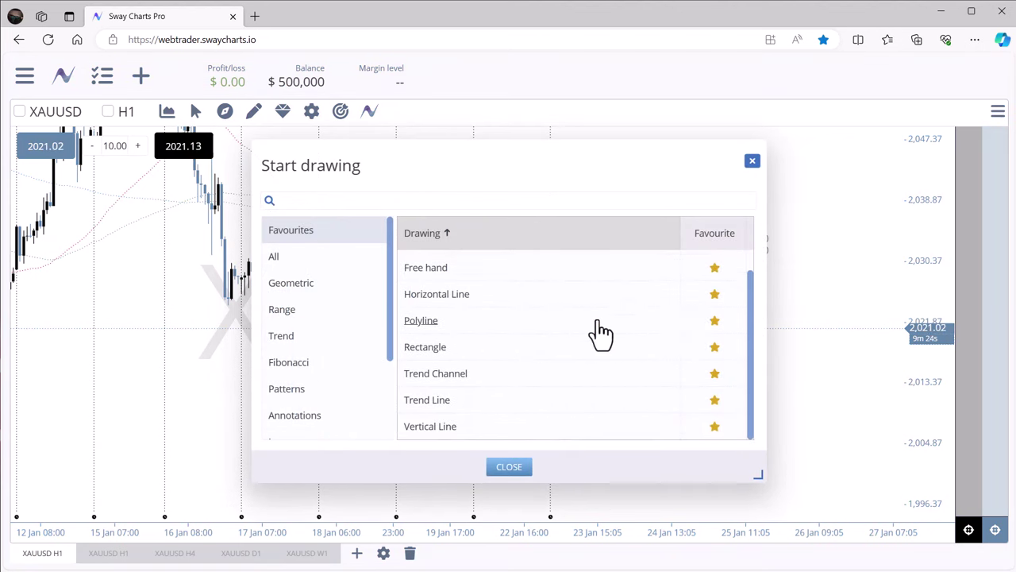
scroll(495, 404, up, 1)
scroll(497, 374, down, 1)
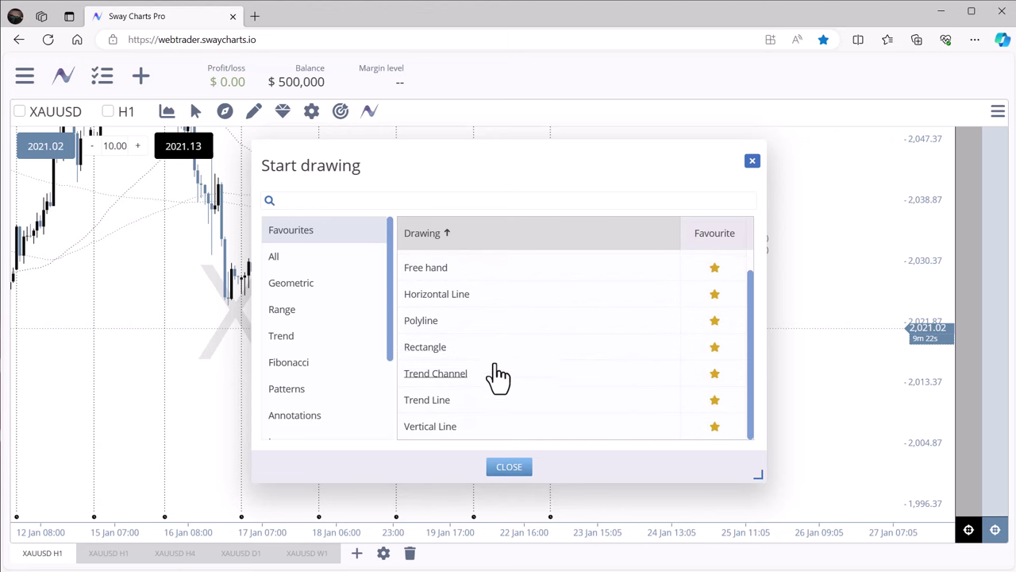
scroll(493, 365, up, 1)
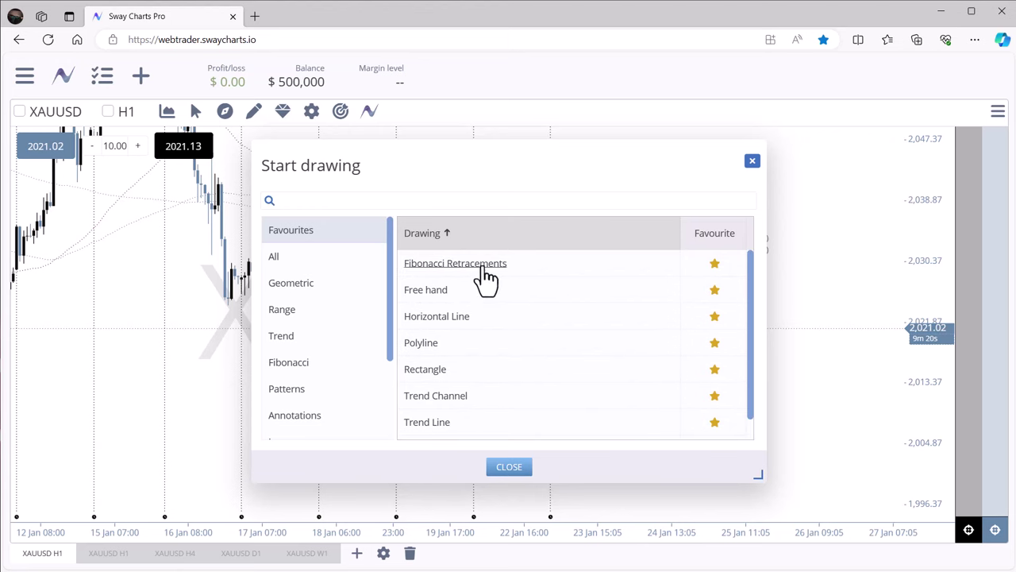
click(752, 161)
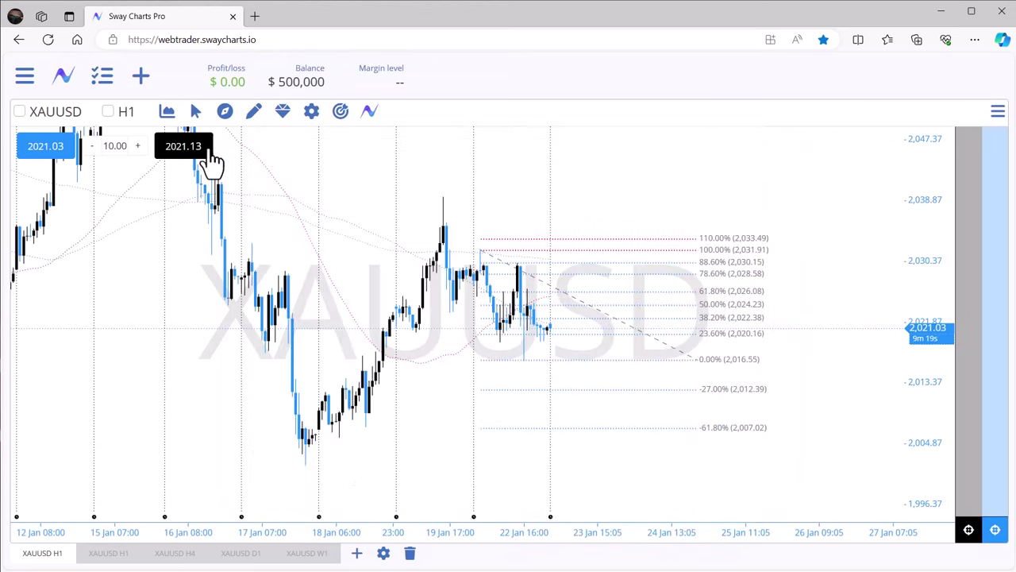
- Draw favourite Fibonacci Retracements in the blank area beyond the existing levels, from about 2,039.50 down to about 2,027.38
click(253, 111)
mouse_move(291, 141)
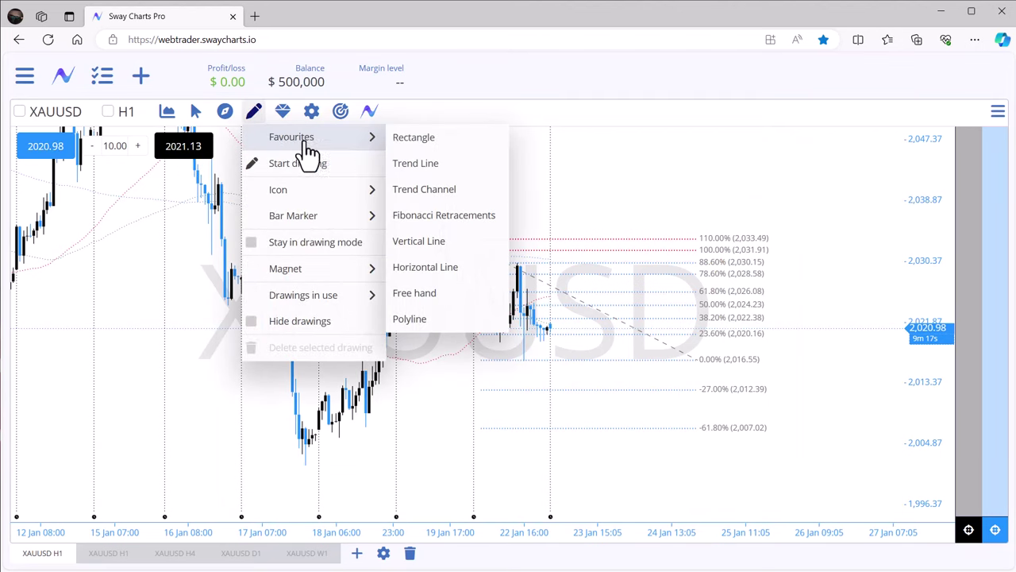
click(441, 216)
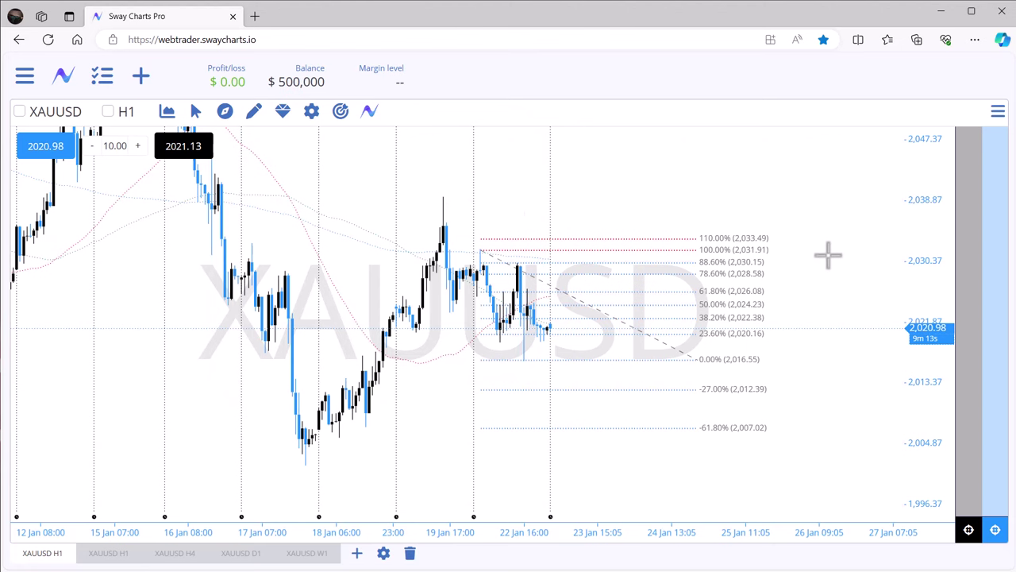
drag(810, 196, 848, 277)
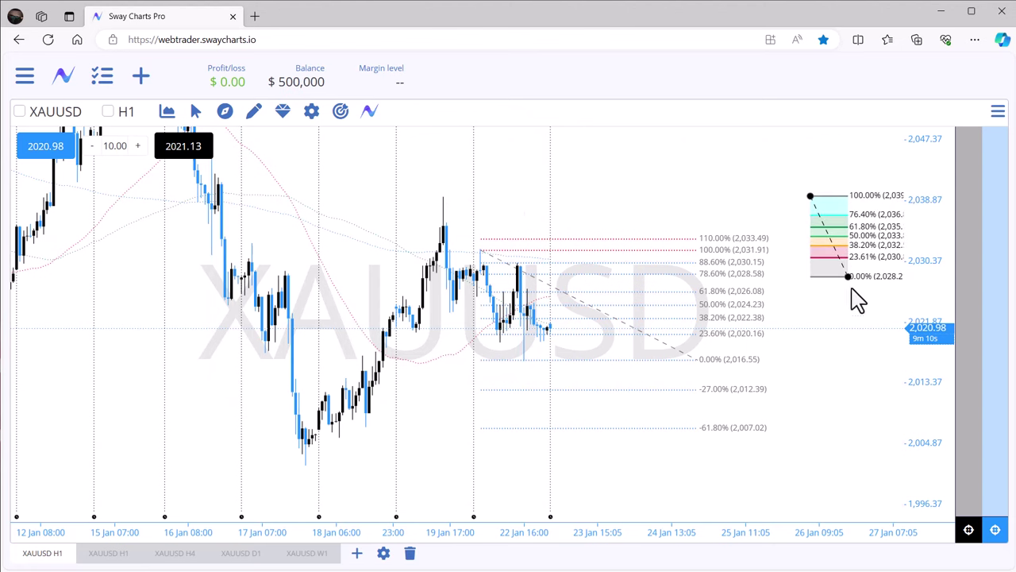
mouse_move(870, 350)
mouse_down()
mouse_move(771, 357)
mouse_move(711, 293)
mouse_move(778, 302)
mouse_up()
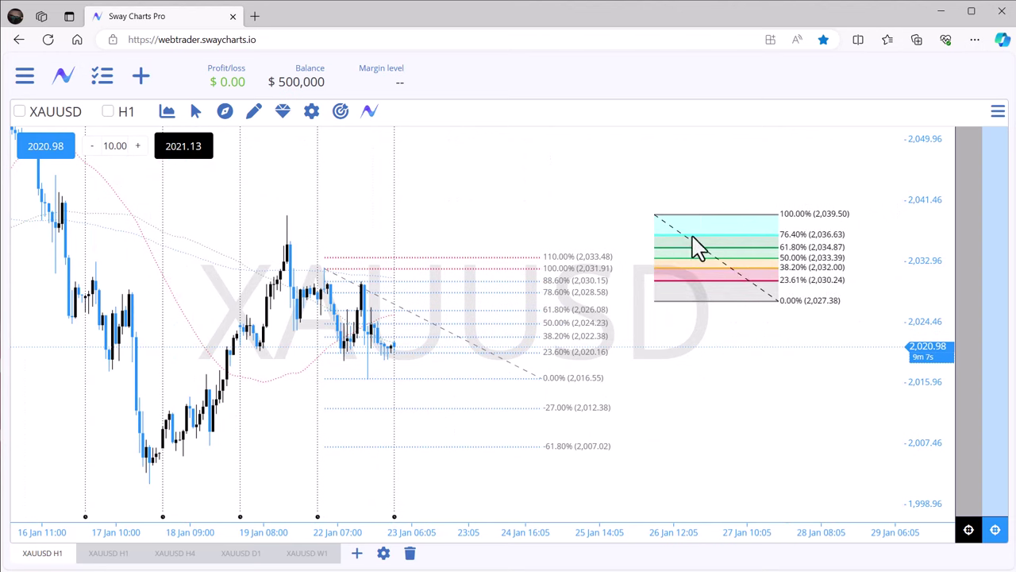
- Place a circled up-arrow icon in the blank chart area above the original Fibonacci levels
click(253, 111)
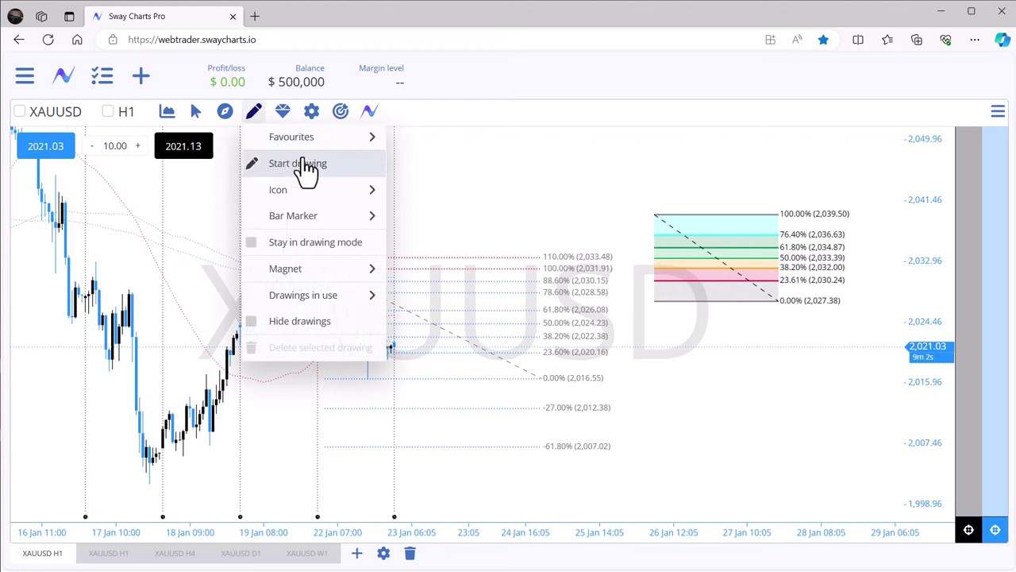
mouse_move(299, 139)
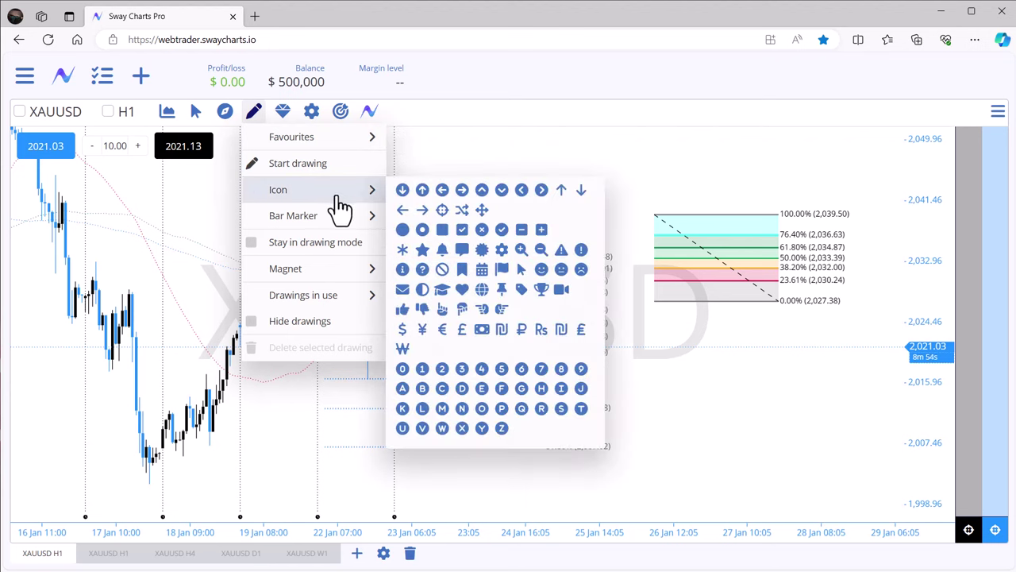
mouse_move(331, 223)
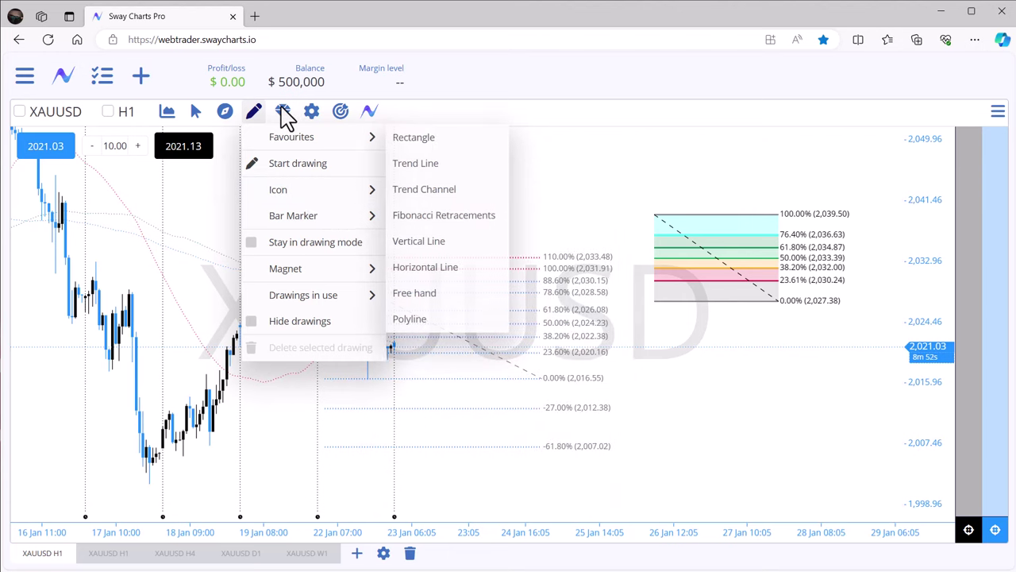
mouse_move(261, 121)
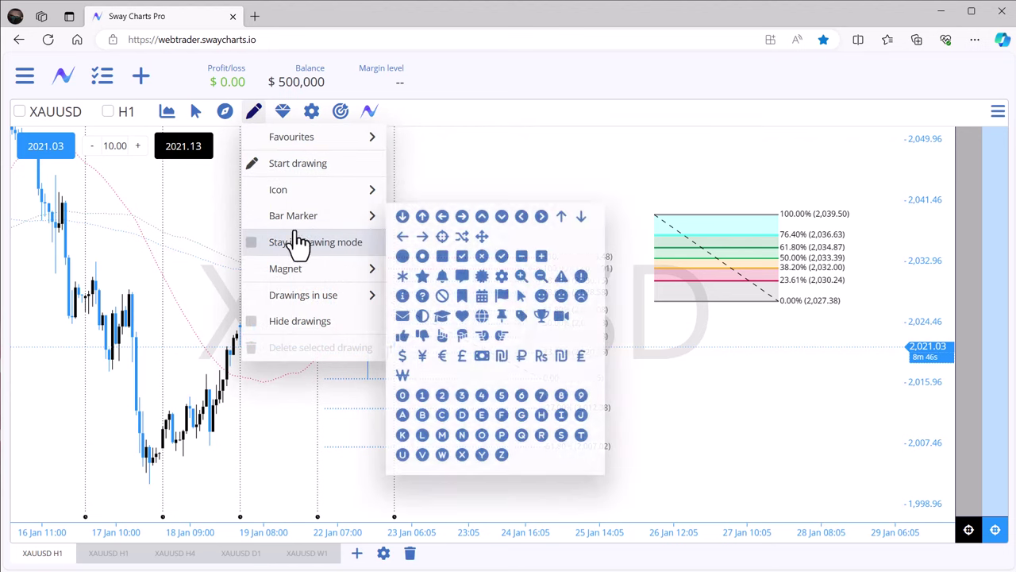
mouse_move(302, 199)
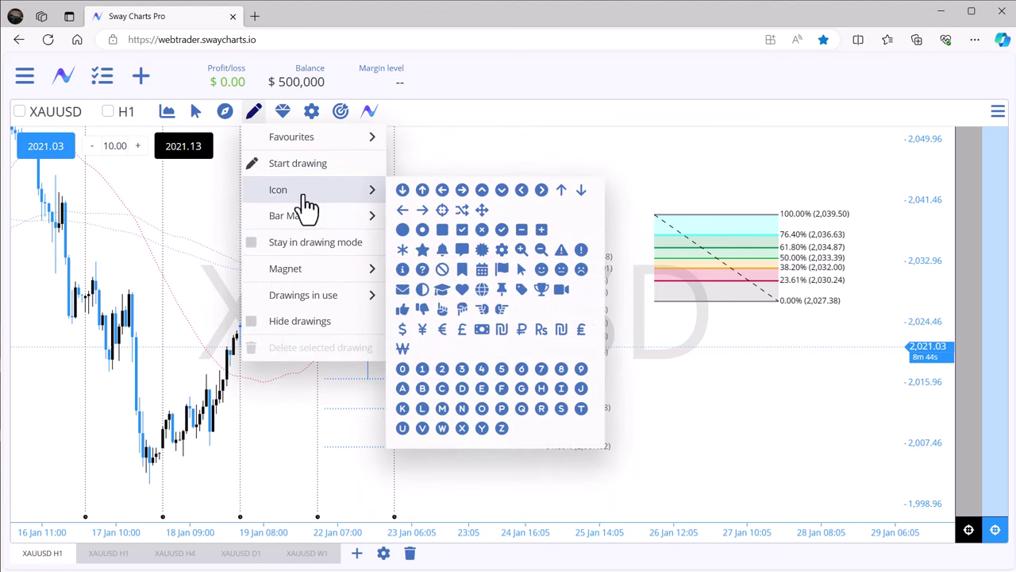
click(422, 191)
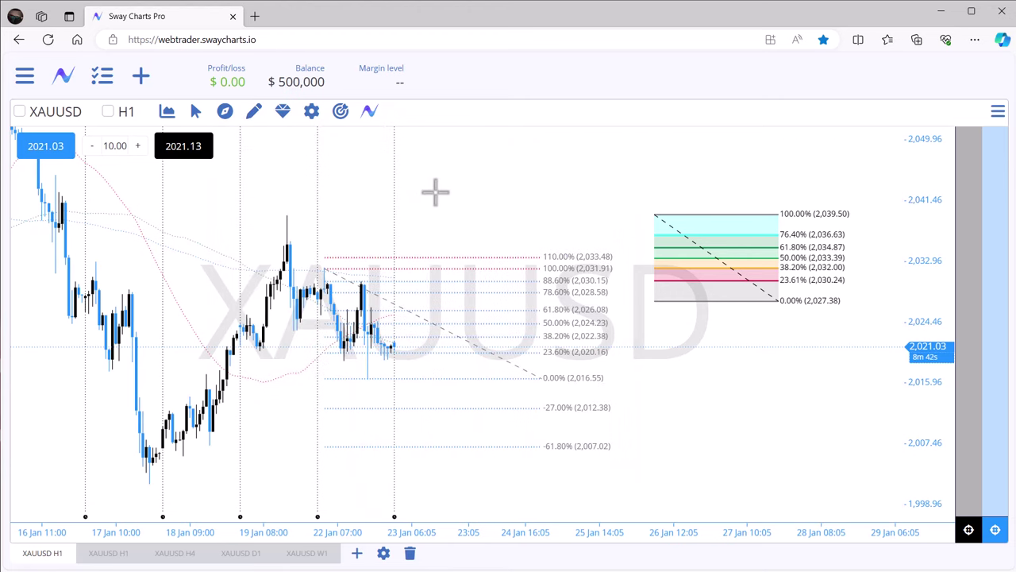
click(494, 182)
drag(539, 220, 565, 222)
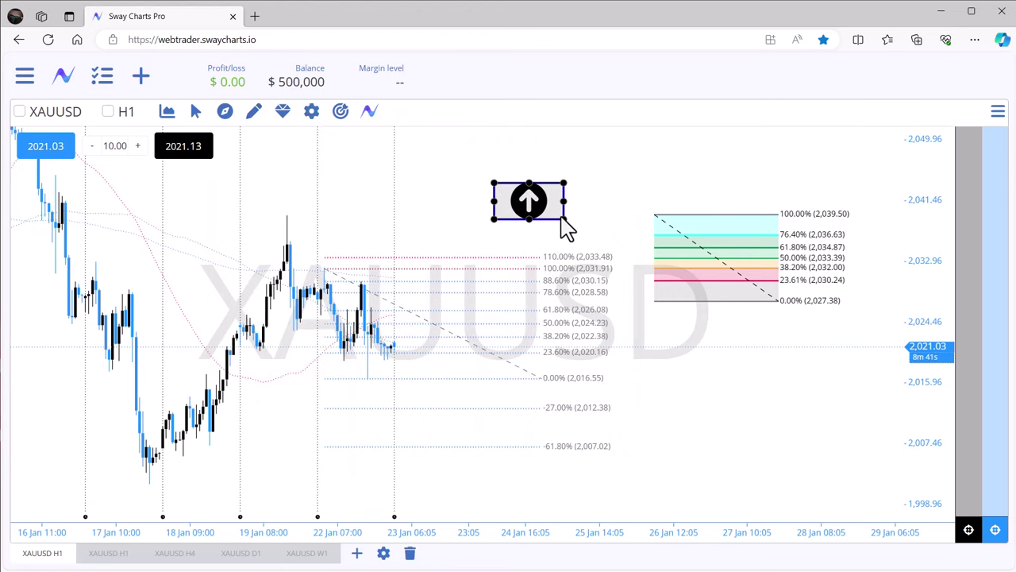
- Set the arrow icon's line colour to black
right_click(562, 222)
mouse_move(611, 283)
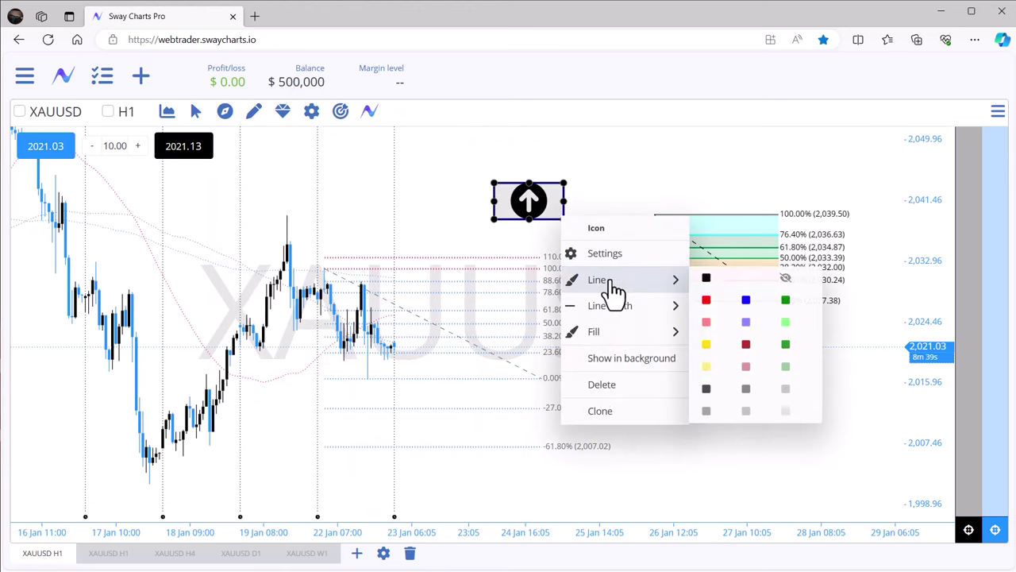
click(709, 281)
- Try a red line colour on the arrow icon's frame and return it to black
right_click(565, 222)
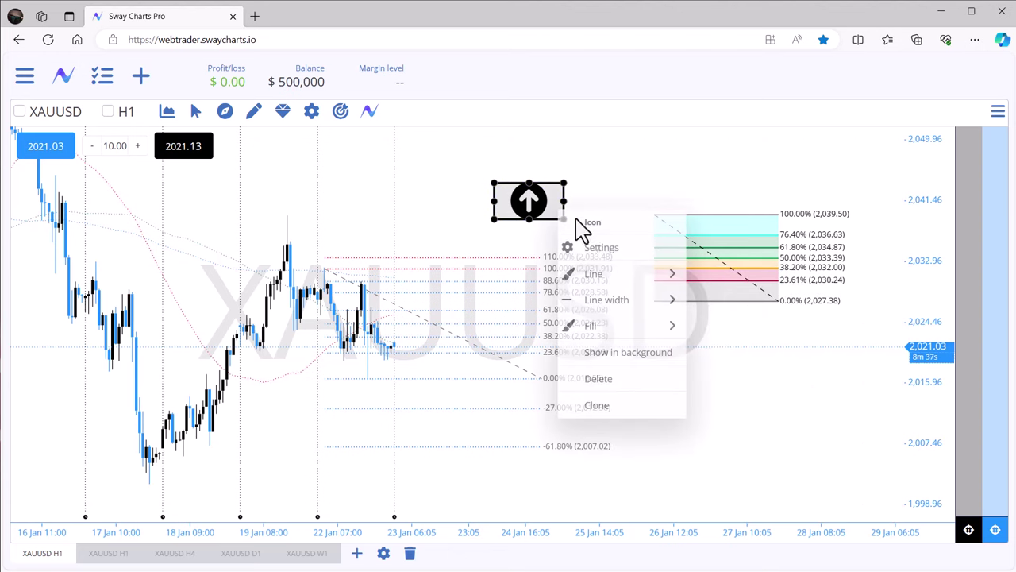
mouse_move(628, 281)
click(705, 296)
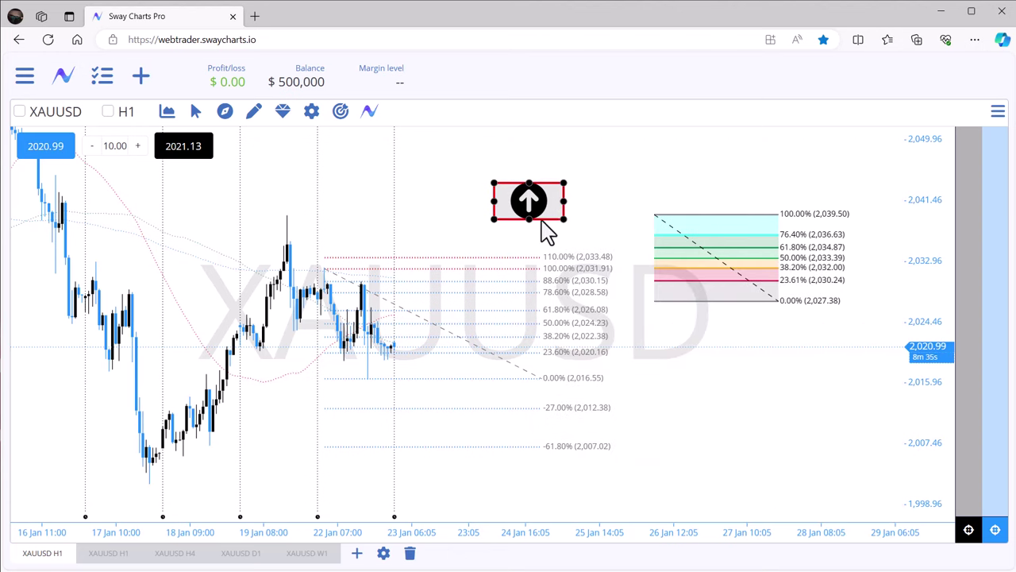
right_click(546, 227)
mouse_move(618, 291)
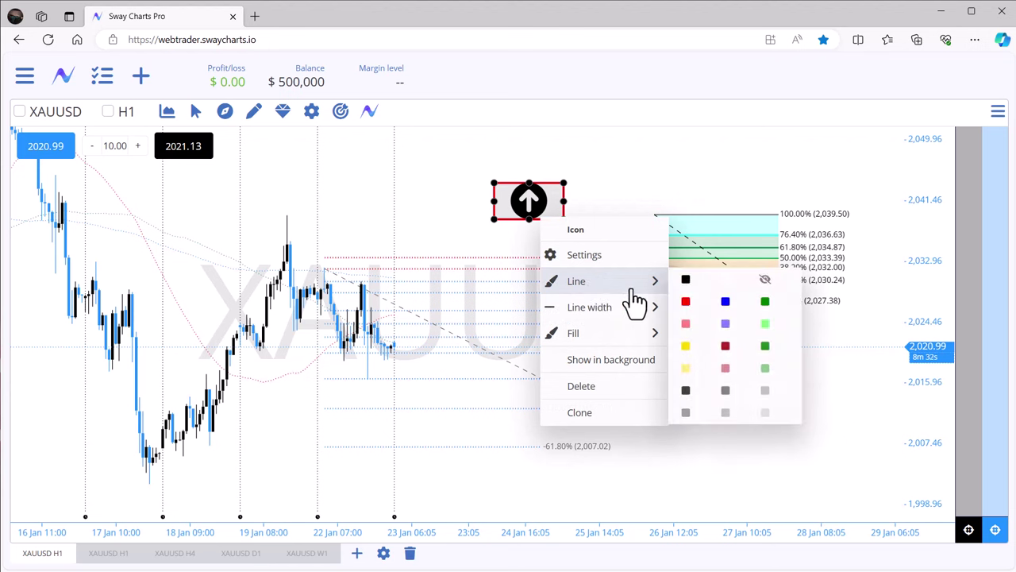
click(683, 279)
- Examine the arrow icon's style settings and close them without changes
right_click(575, 228)
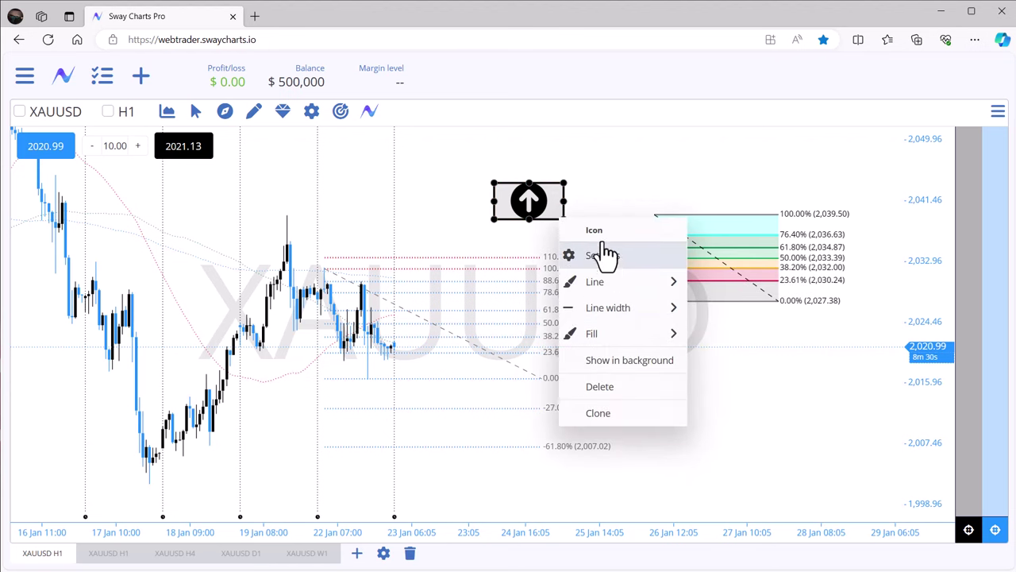
click(611, 270)
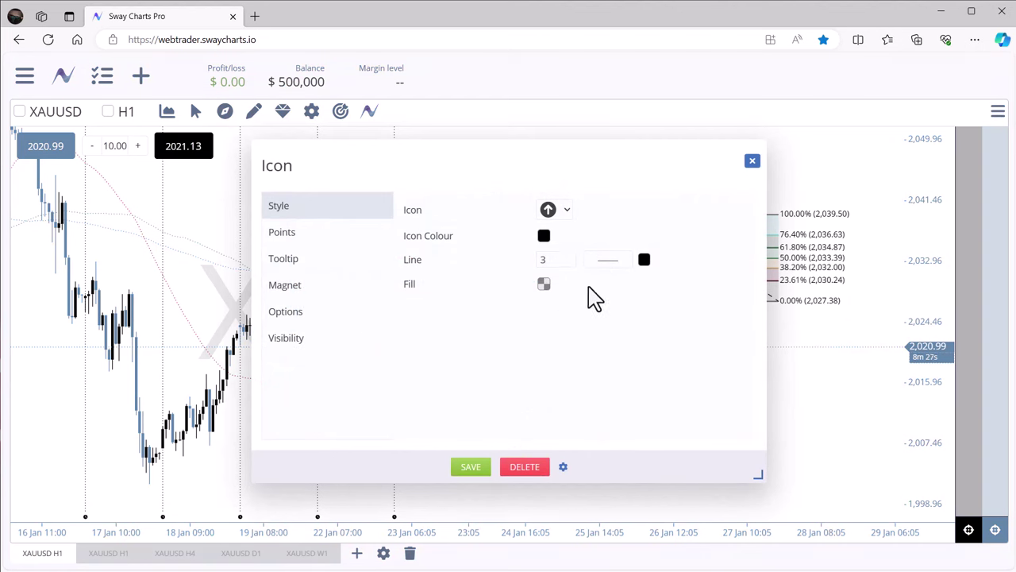
click(752, 162)
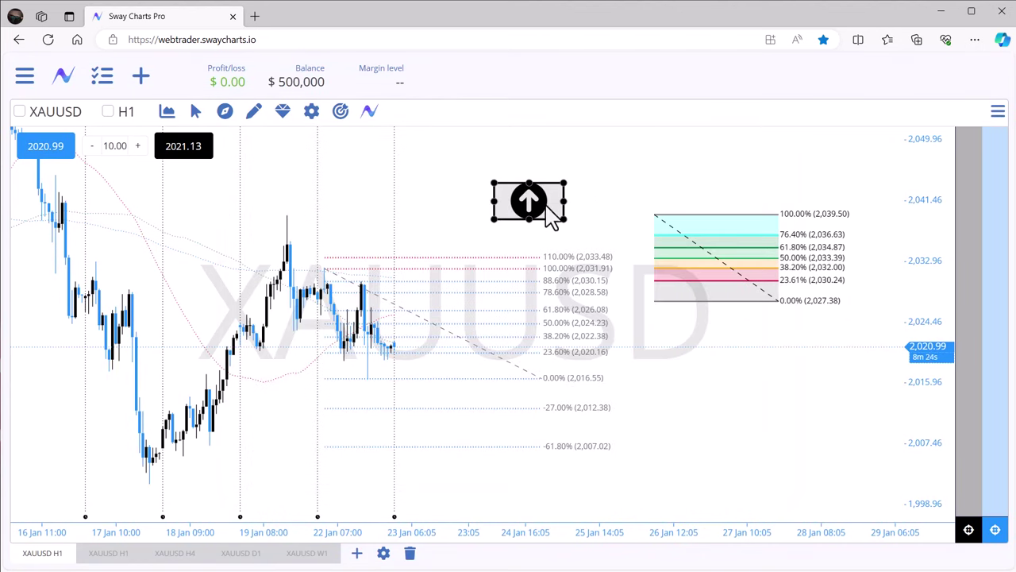
- Try out a clone of the arrow icon at a larger size and delete the enlarged icon
right_click(573, 211)
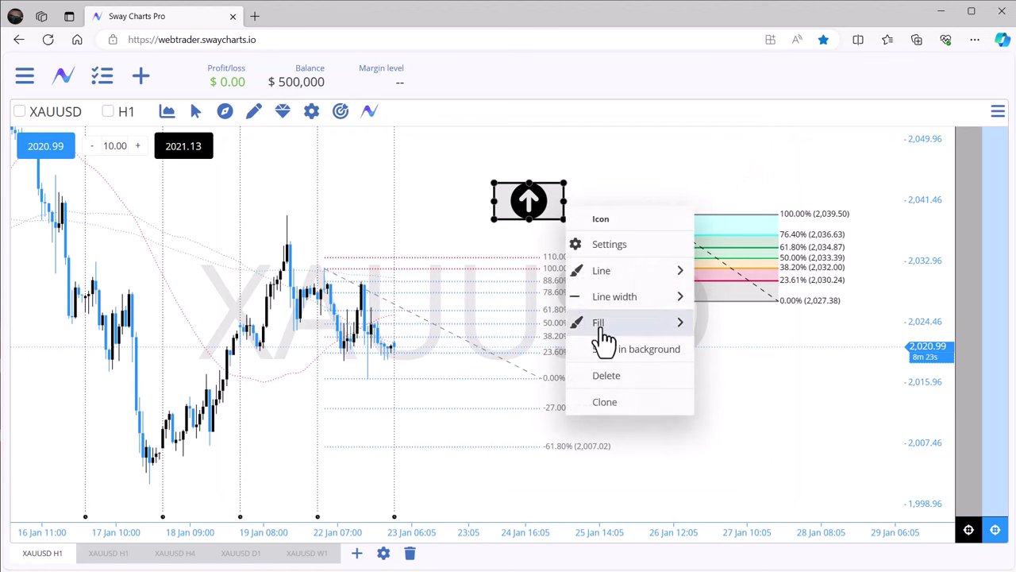
click(616, 403)
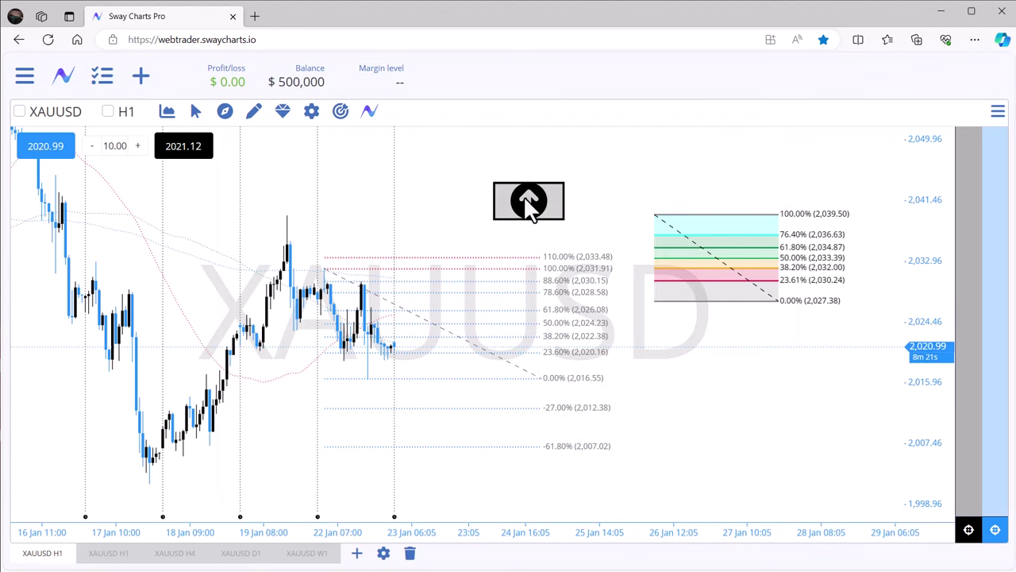
mouse_move(542, 214)
mouse_down()
mouse_move(458, 216)
mouse_move(582, 212)
mouse_up()
click(480, 214)
drag(508, 193, 589, 165)
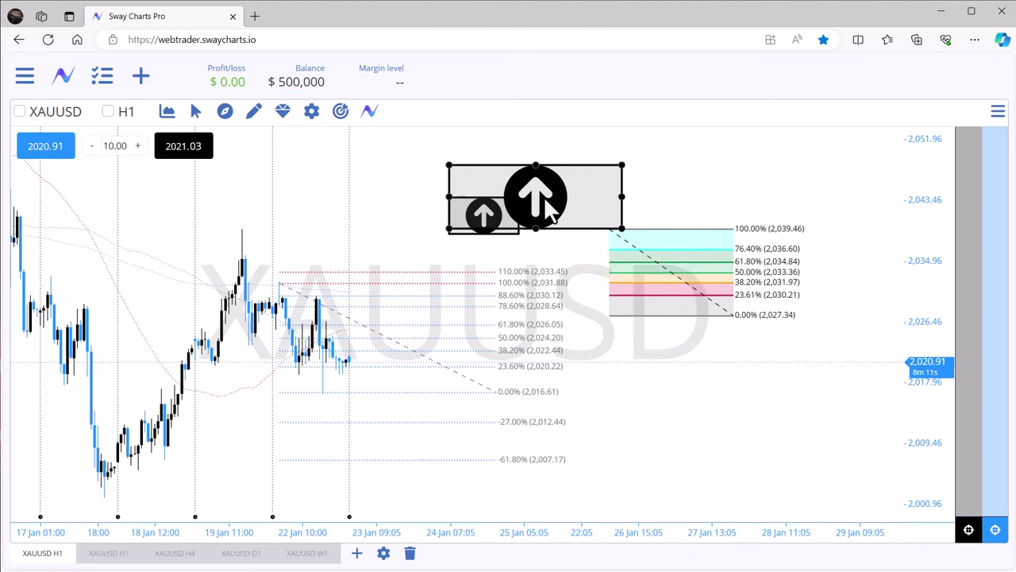
drag(546, 205, 566, 206)
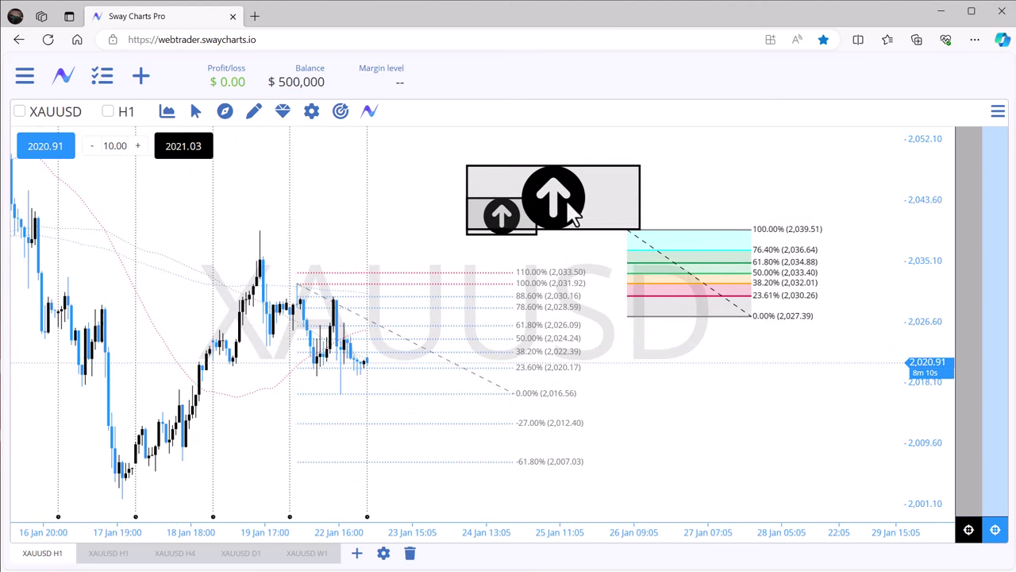
right_click(516, 168)
click(554, 334)
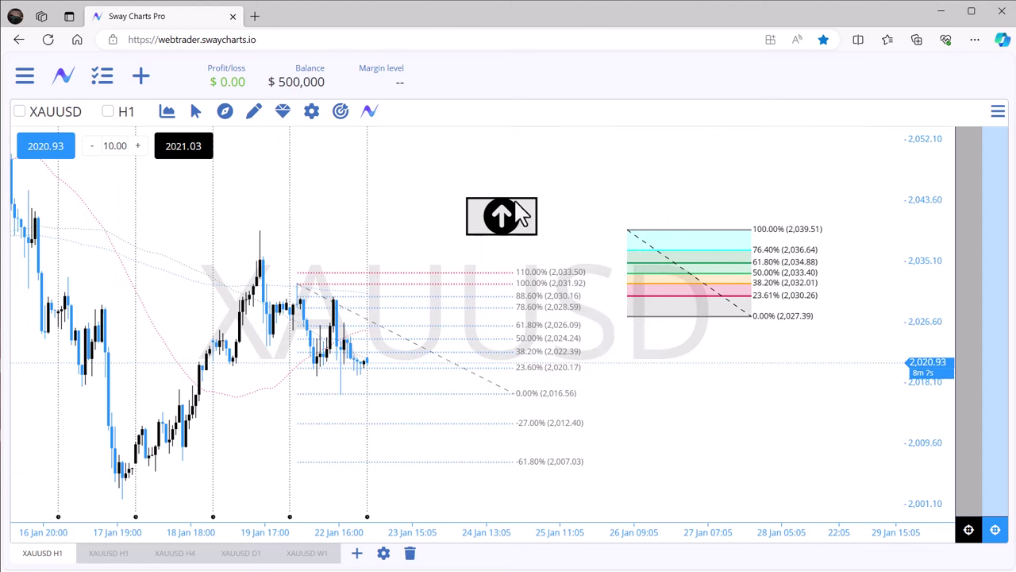
- Delete the arrow icon above the Fibonacci retracement on the chart
right_click(524, 213)
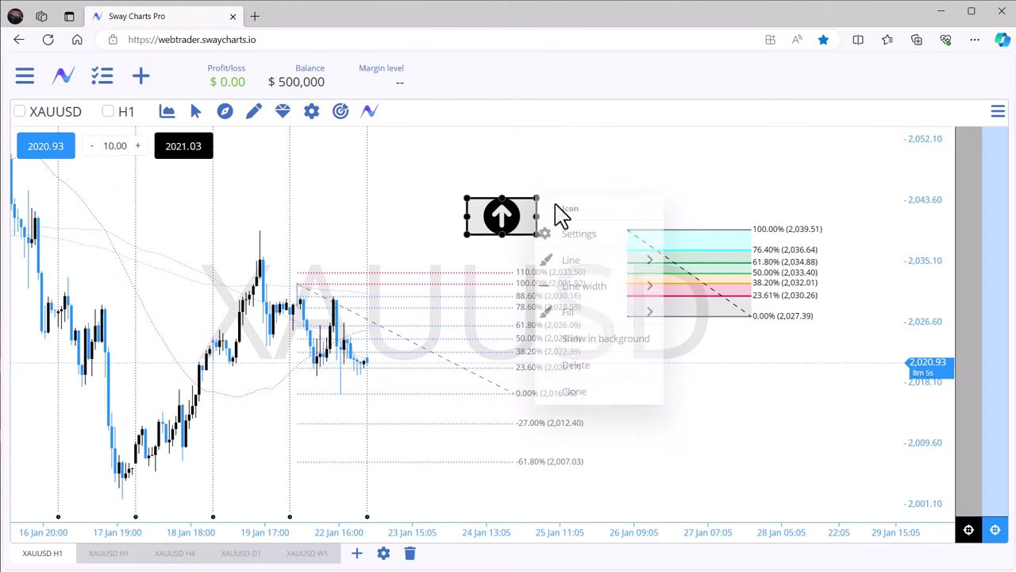
click(580, 363)
drag(466, 195, 490, 207)
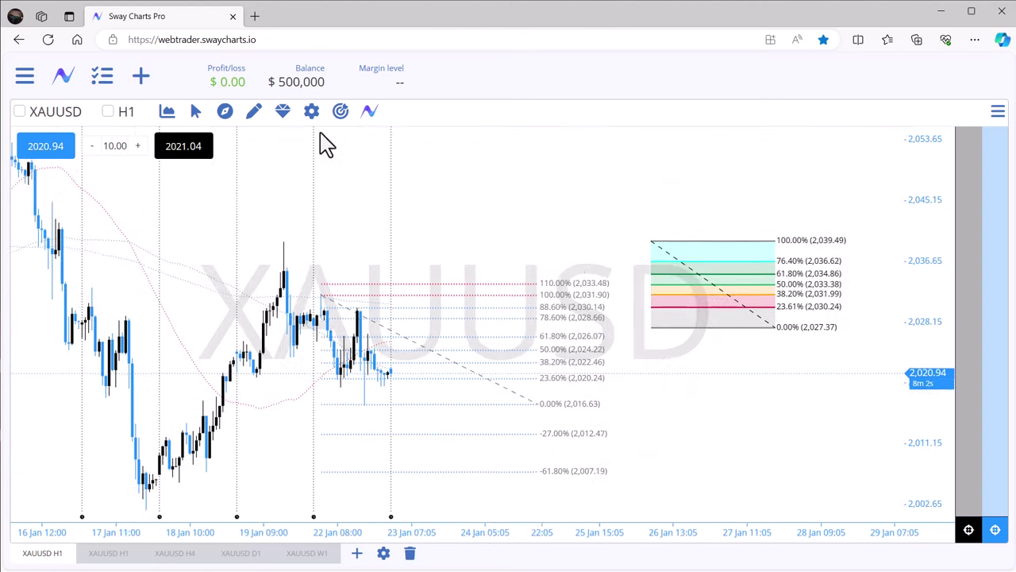
- Review the magnet and drawings-in-use options, and try hiding all chart drawings before showing them again
click(253, 111)
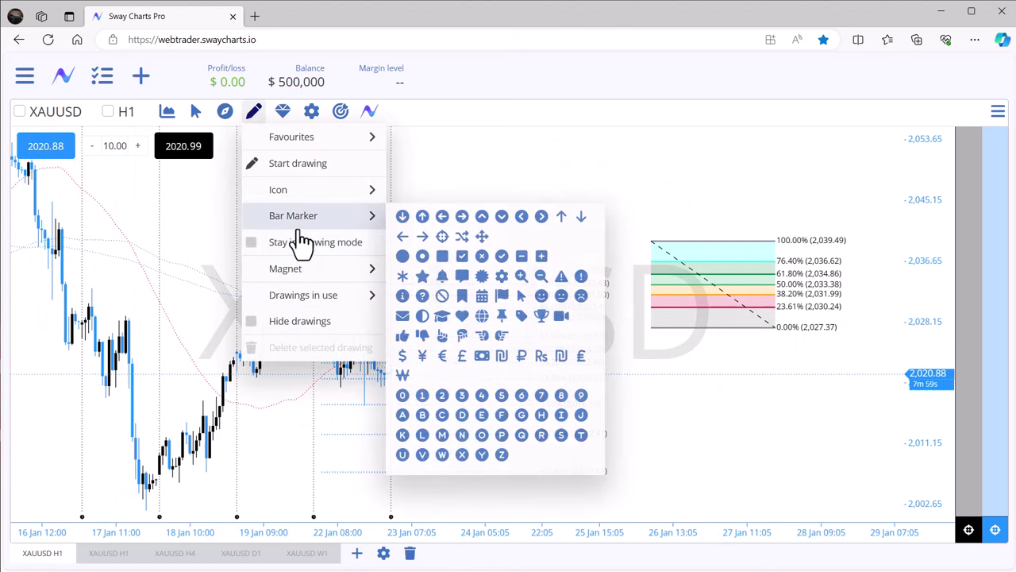
mouse_move(310, 270)
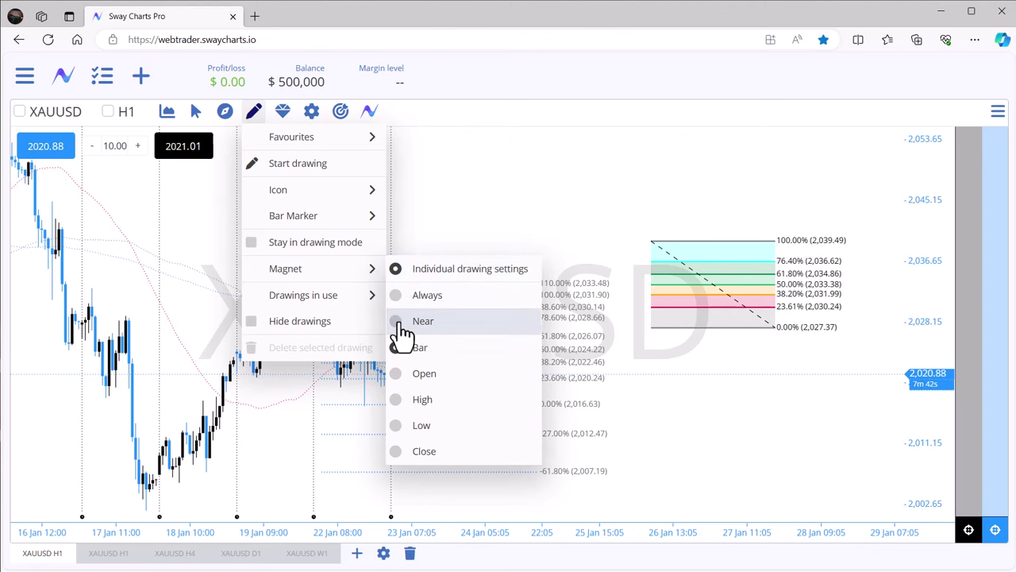
mouse_move(315, 305)
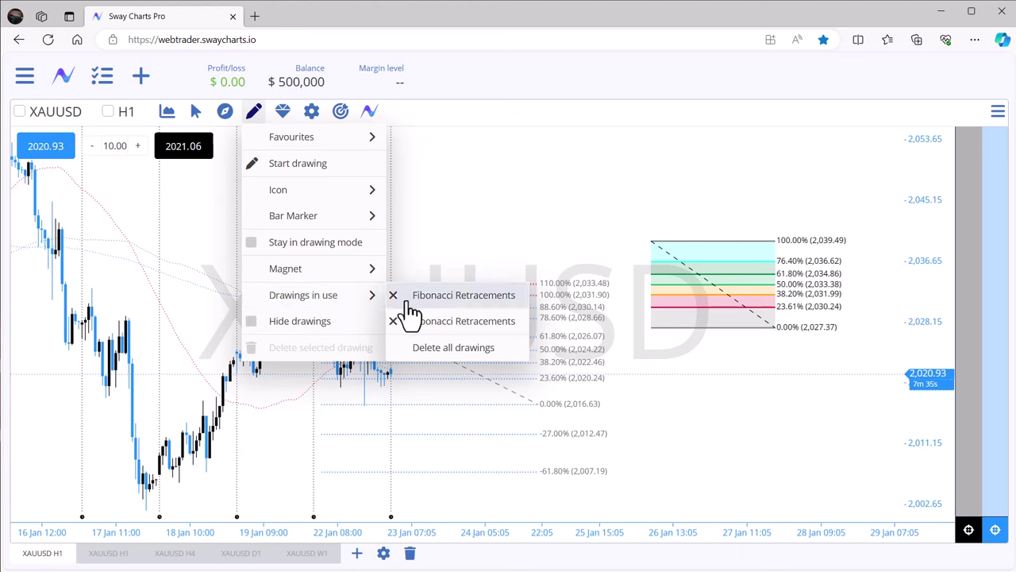
click(284, 322)
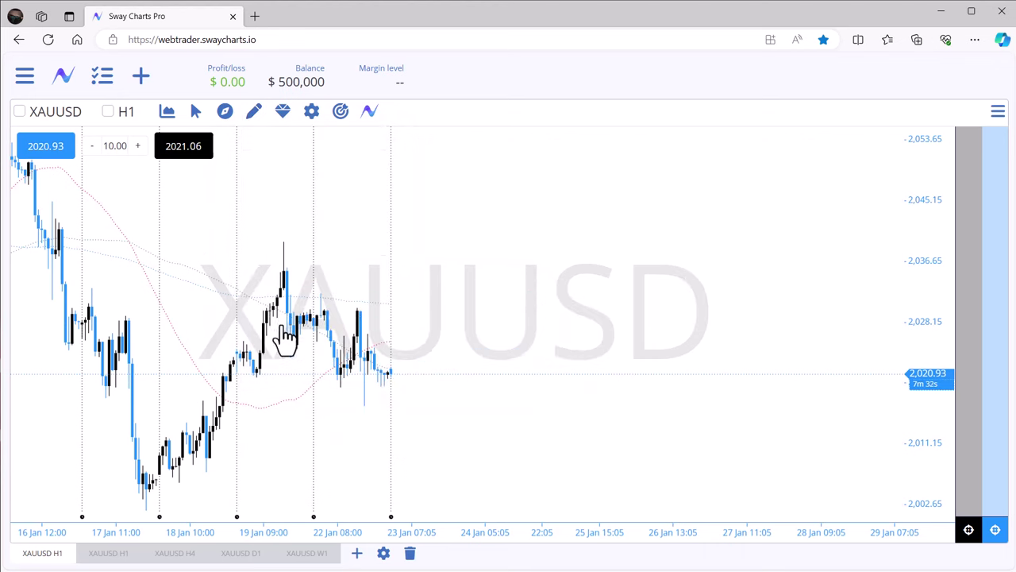
click(254, 119)
click(318, 325)
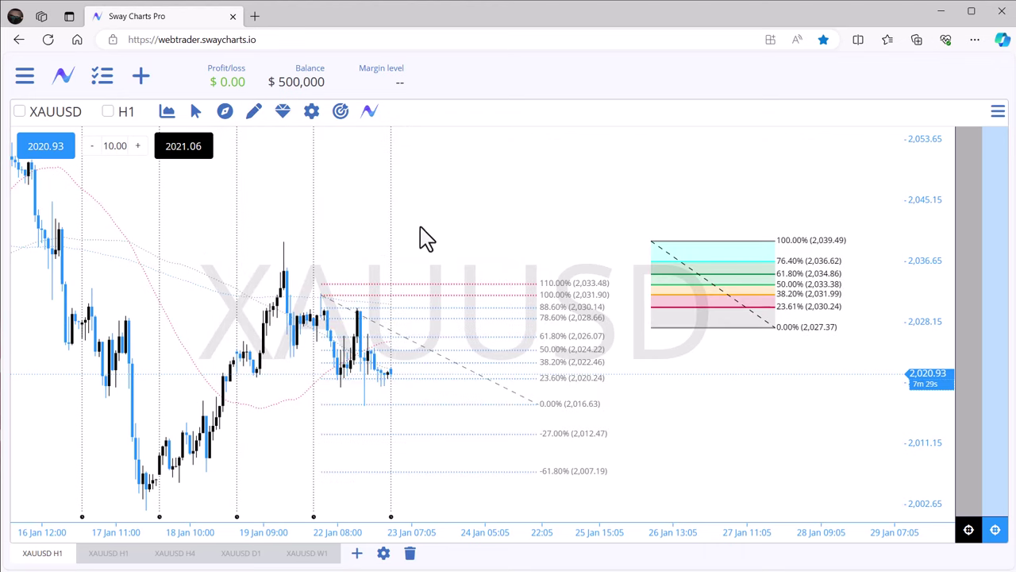
- Examine the saved presets and the options for creating indicator and drawing presets
click(283, 119)
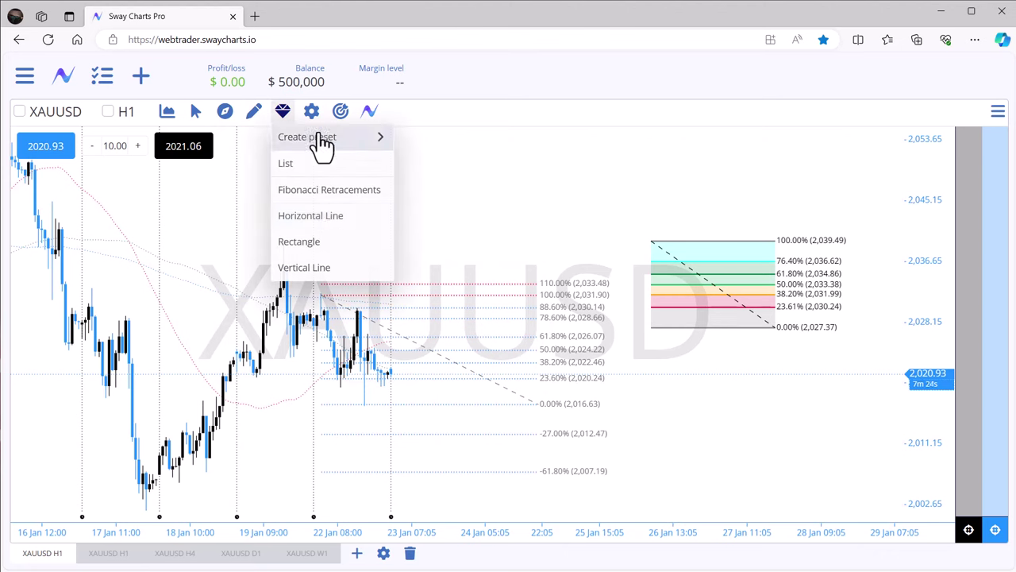
click(254, 115)
click(282, 117)
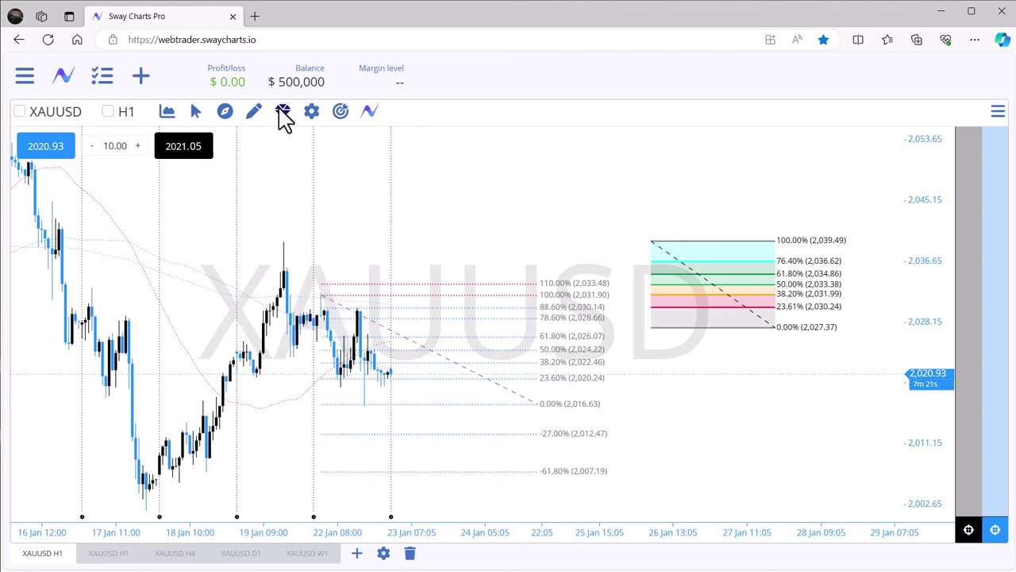
click(284, 119)
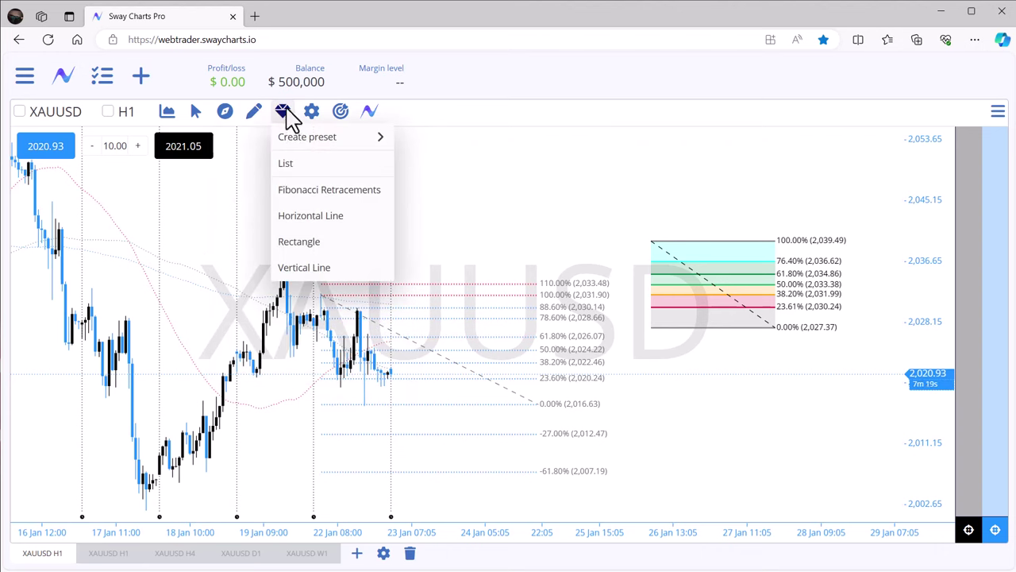
mouse_move(290, 128)
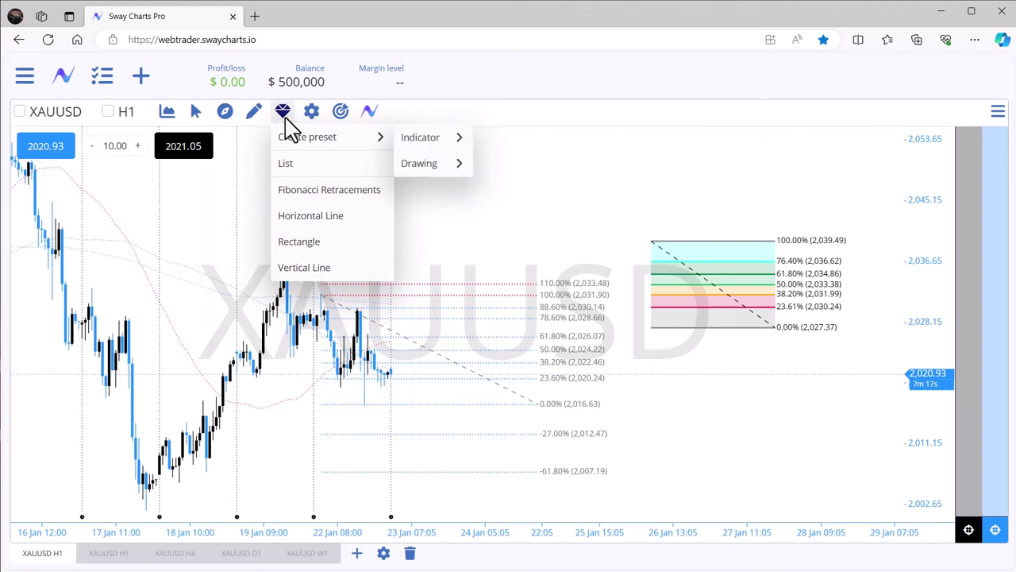
mouse_move(414, 143)
mouse_move(419, 167)
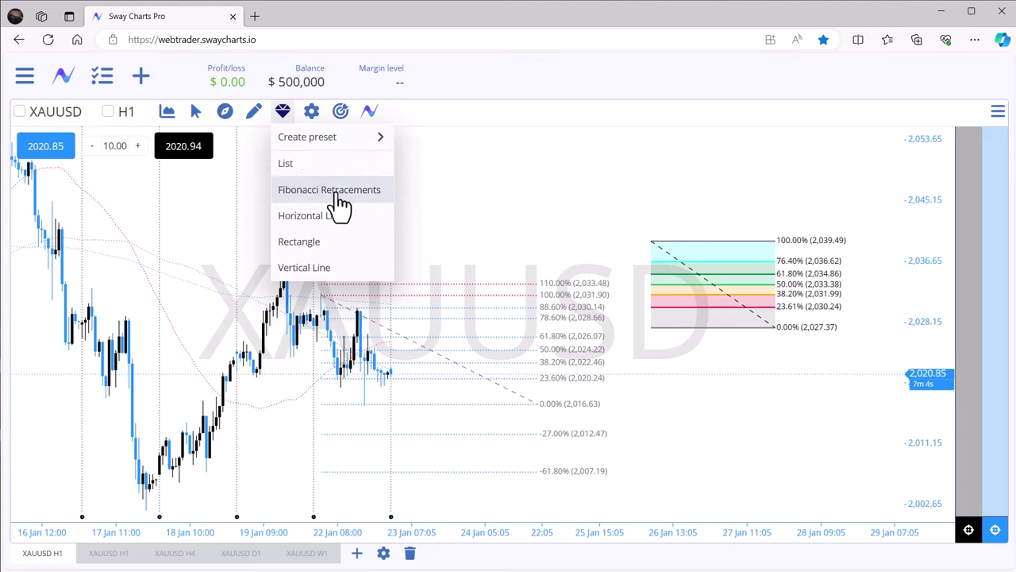
- Try placing a small retracement from the Fibonacci Retracements preset above the latest candles and delete it
click(340, 191)
mouse_move(439, 236)
mouse_down()
mouse_move(490, 193)
mouse_move(488, 268)
mouse_move(496, 200)
mouse_up()
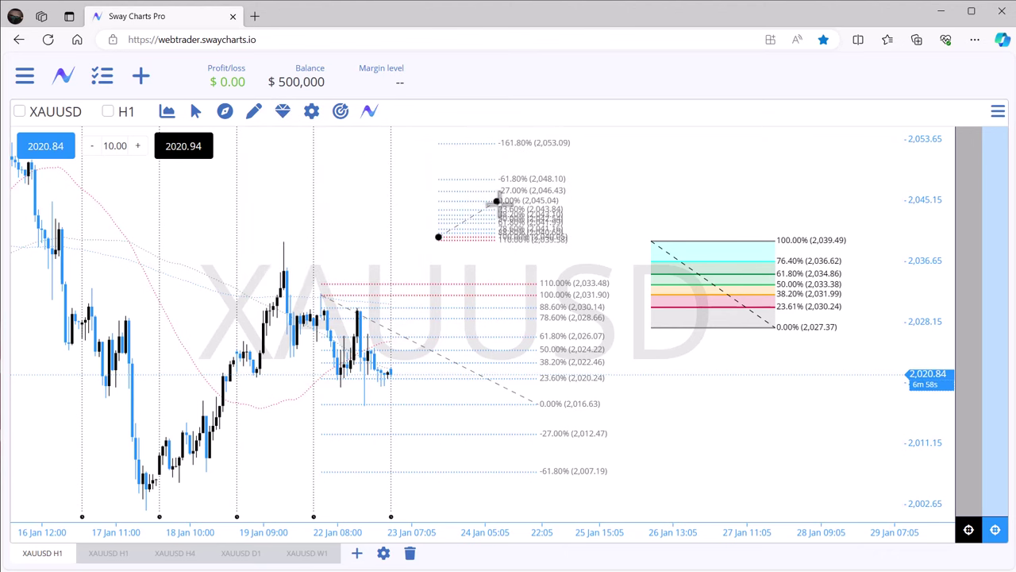
right_click(469, 230)
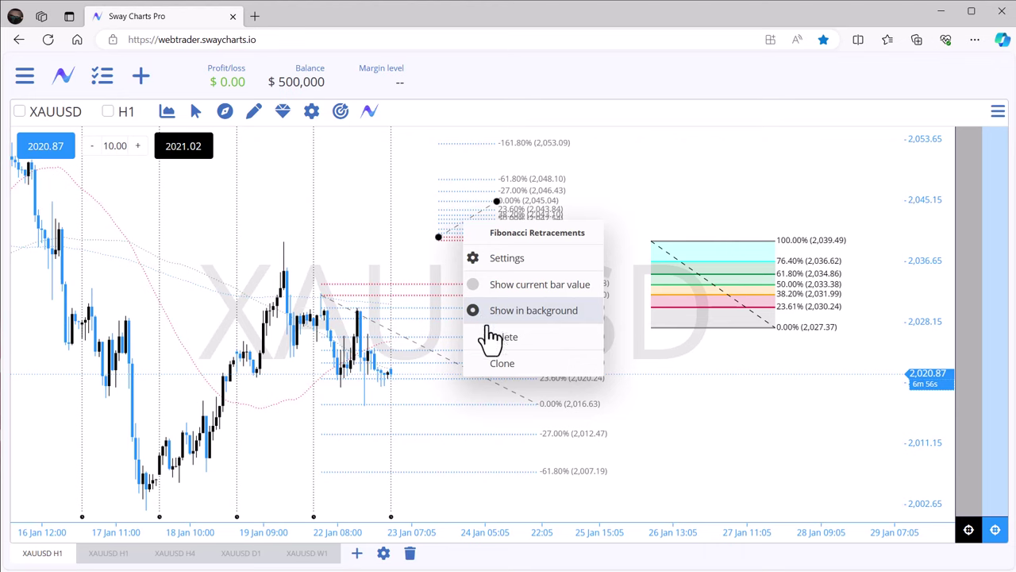
click(495, 337)
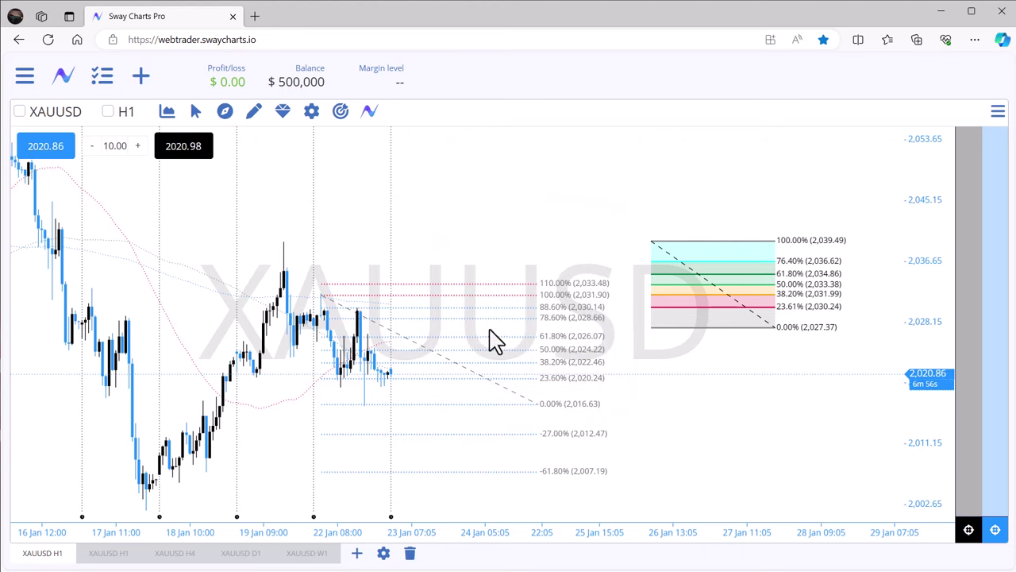
- Open the dotted Fibonacci retracement's settings in an enlarged dialog and examine its level values, line styles and colours
right_click(539, 404)
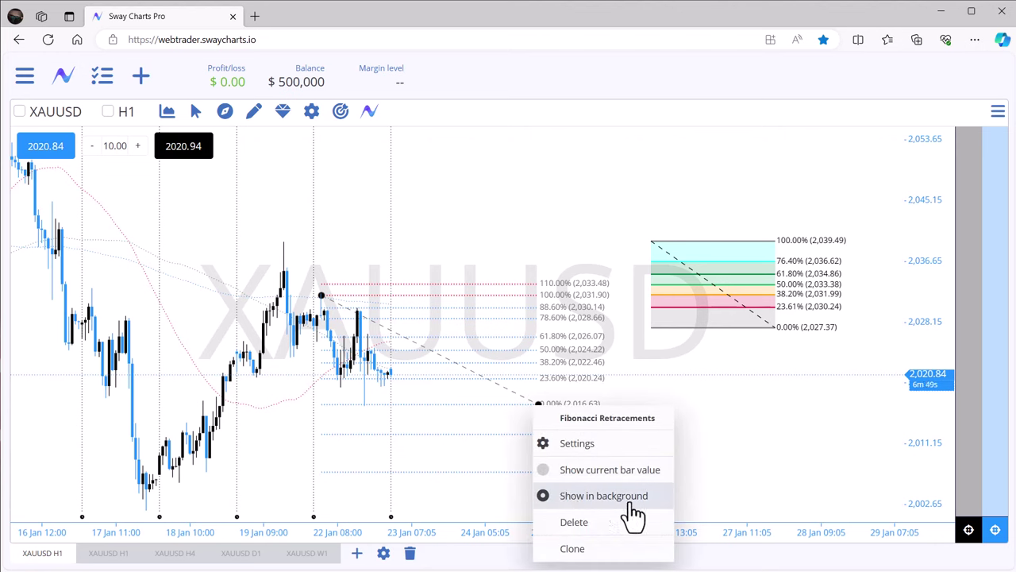
click(579, 443)
drag(561, 150, 525, 78)
drag(717, 394, 834, 507)
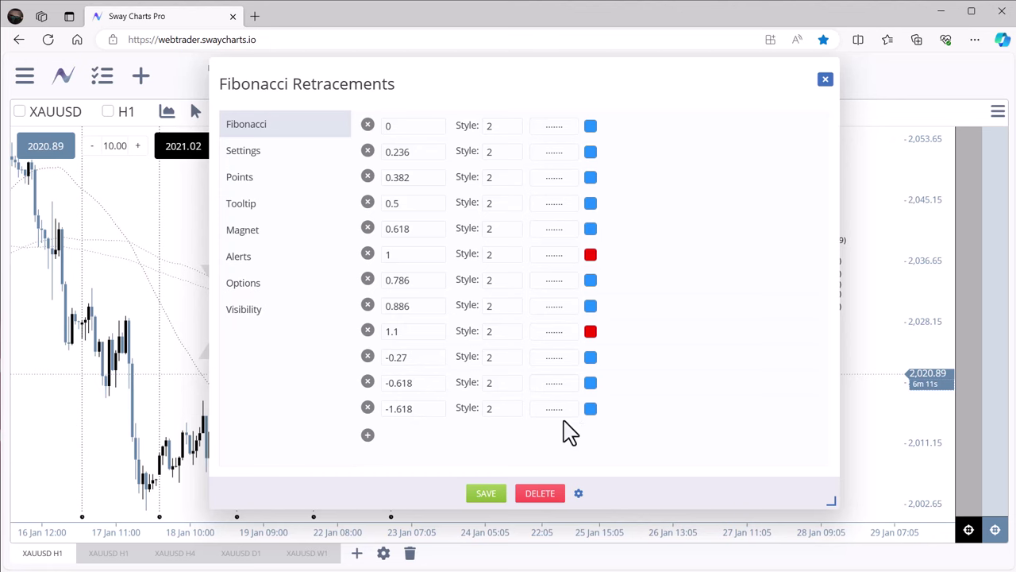
click(548, 127)
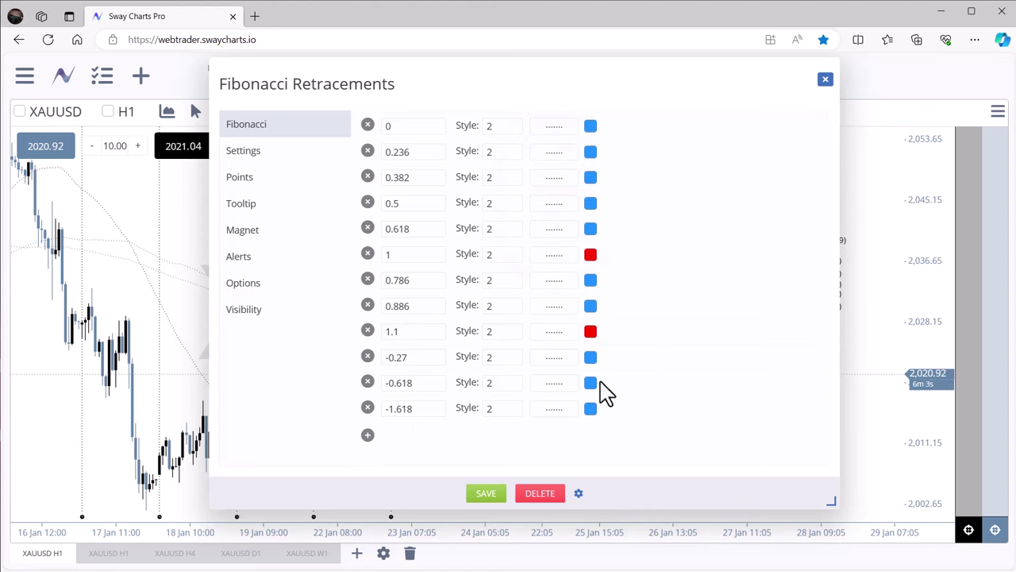
click(591, 127)
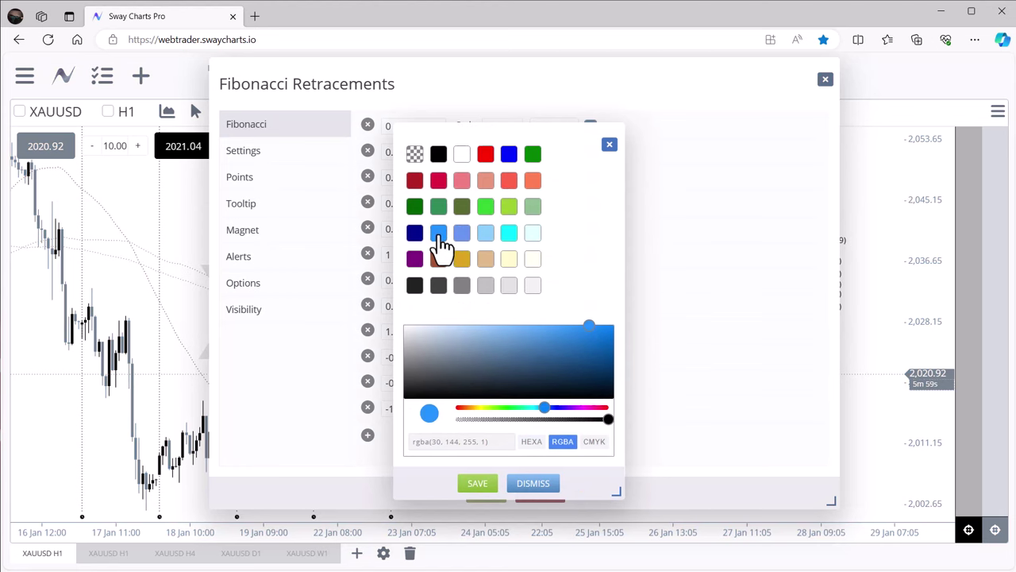
click(609, 145)
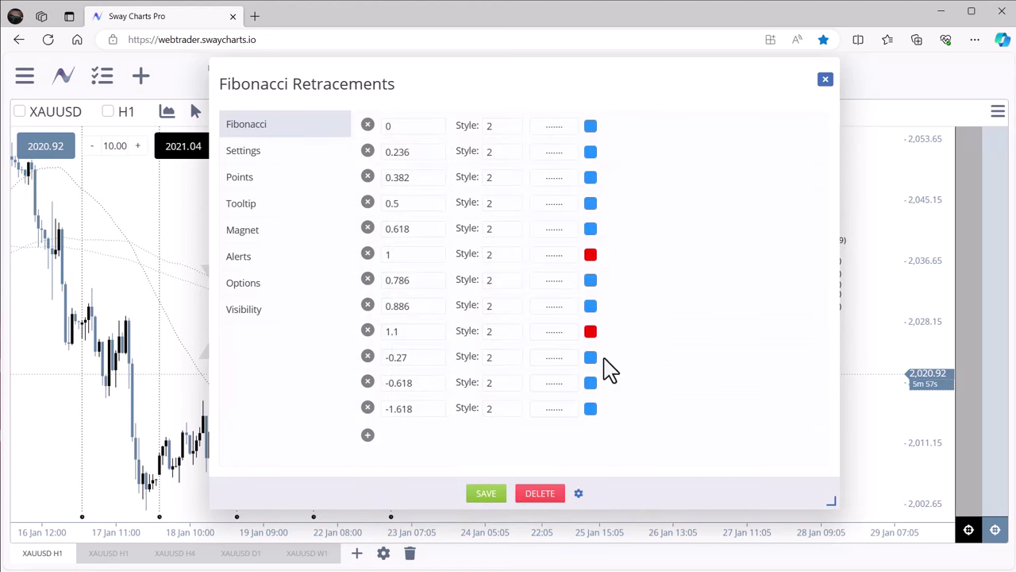
- Examine the retracement's display, points, tooltip, magnet, alerts, options and visibility settings, and return to its Fibonacci levels
click(258, 156)
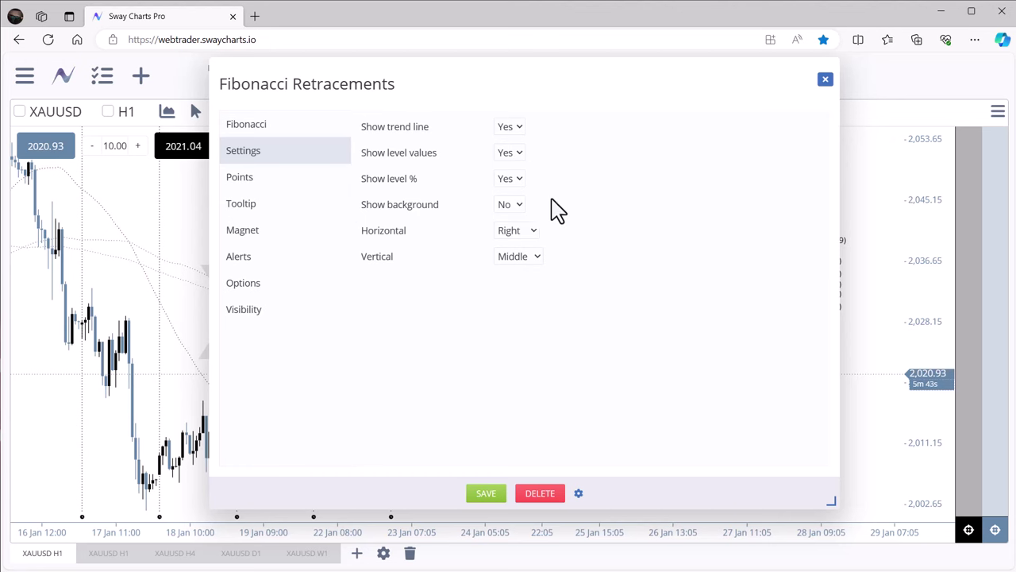
click(248, 181)
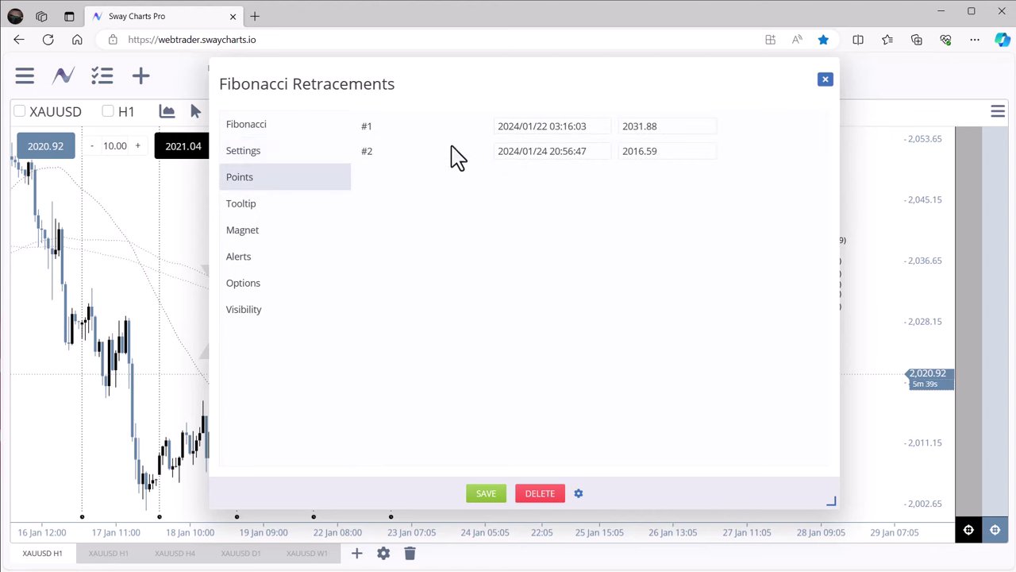
click(242, 210)
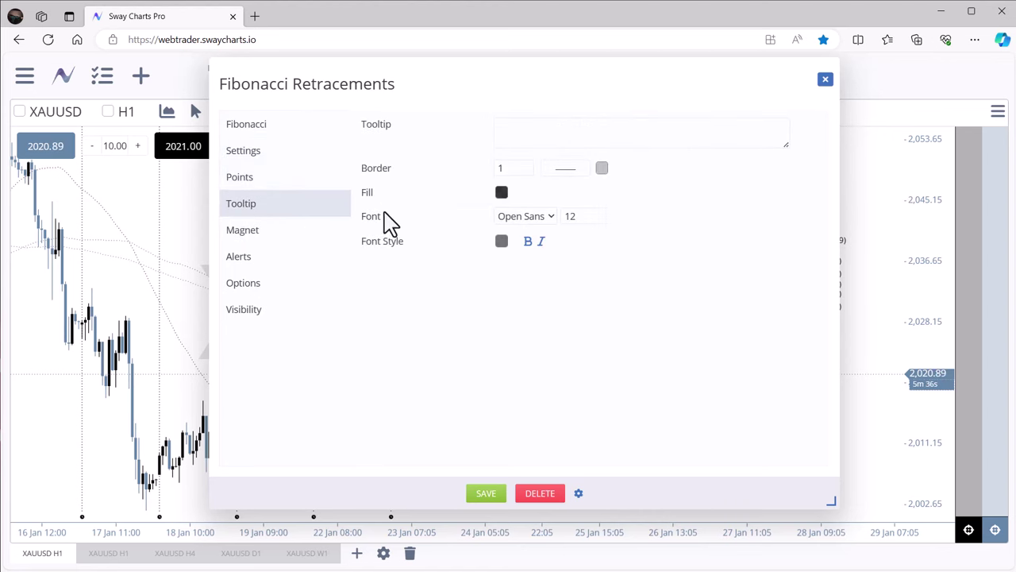
click(262, 232)
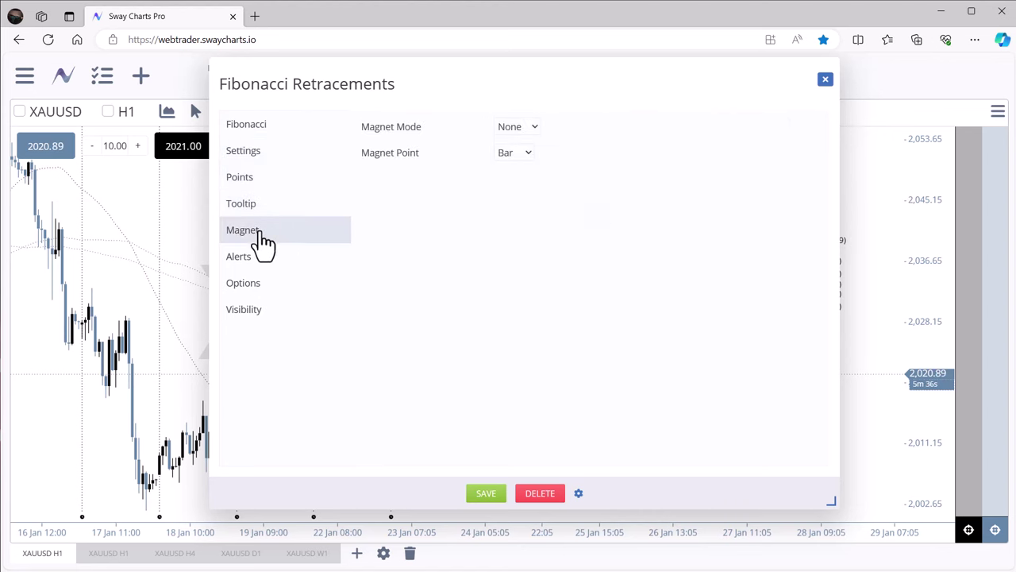
click(249, 272)
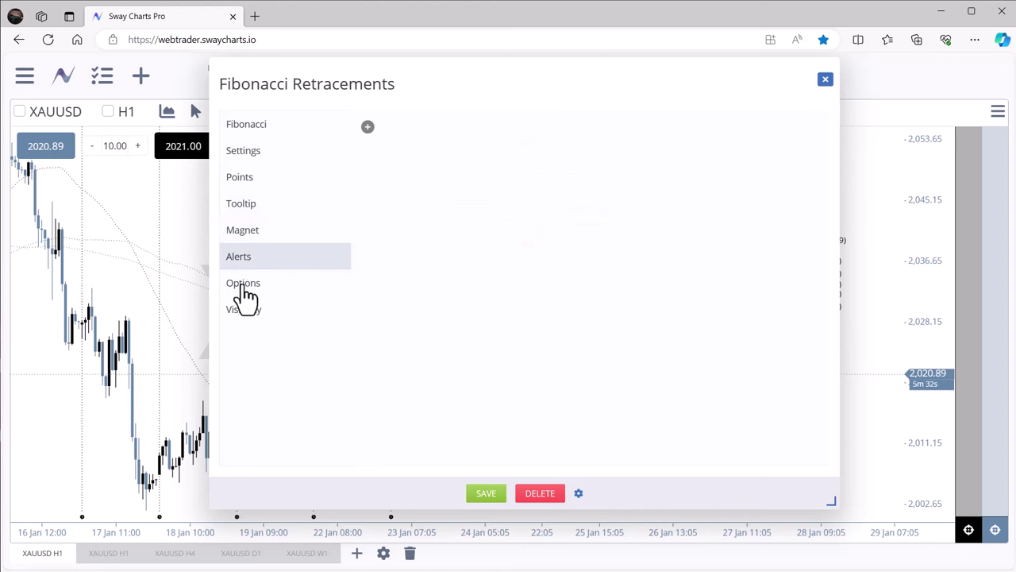
click(247, 292)
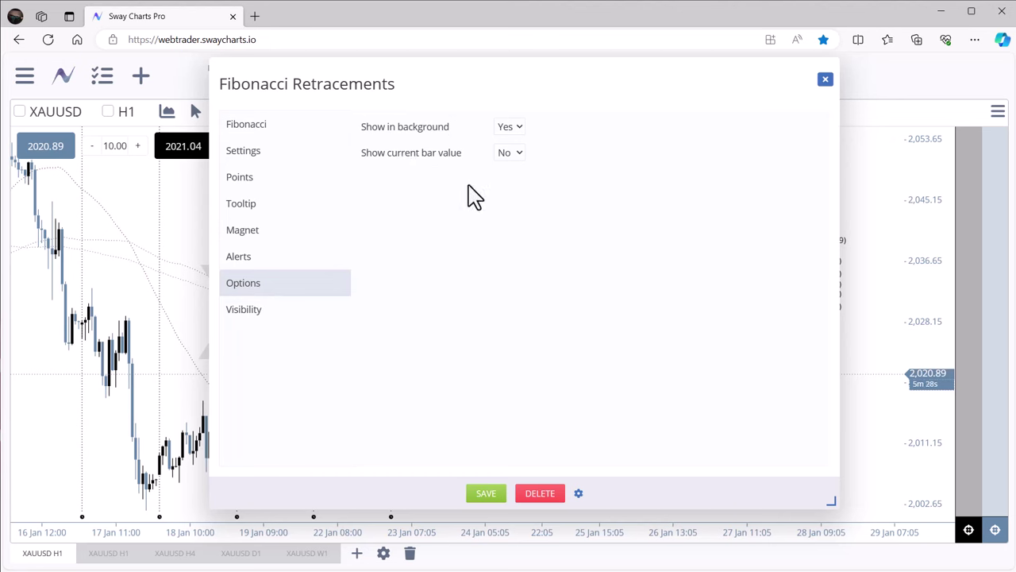
click(263, 321)
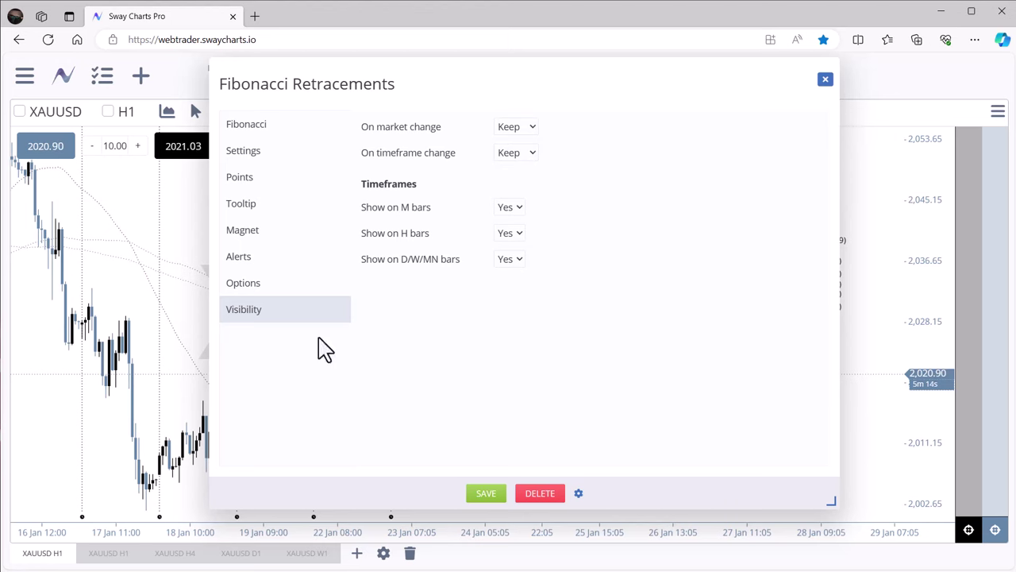
click(238, 127)
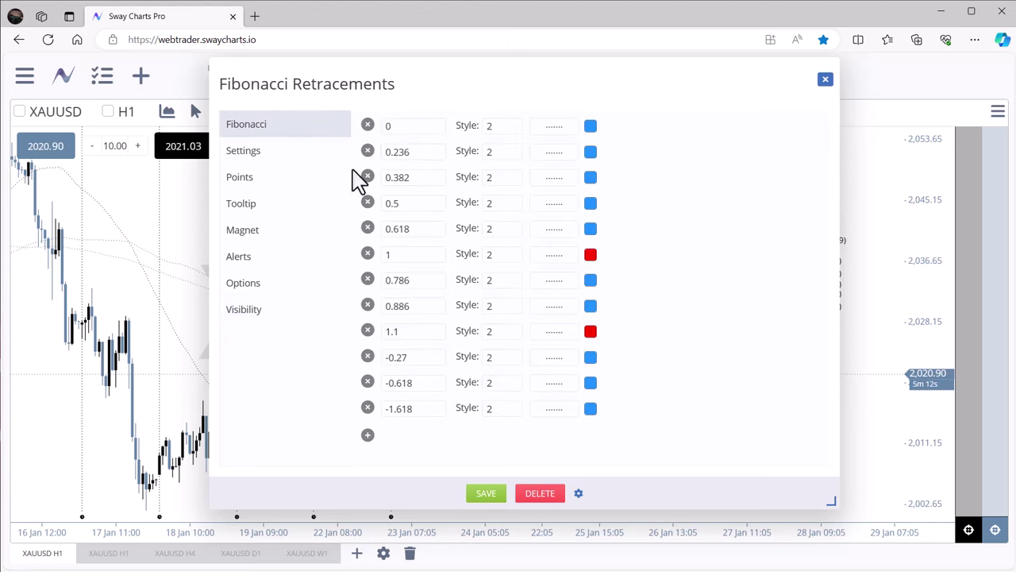
- Start creating a preset from the retracement's settings, cancel it and close the settings without saving
click(579, 495)
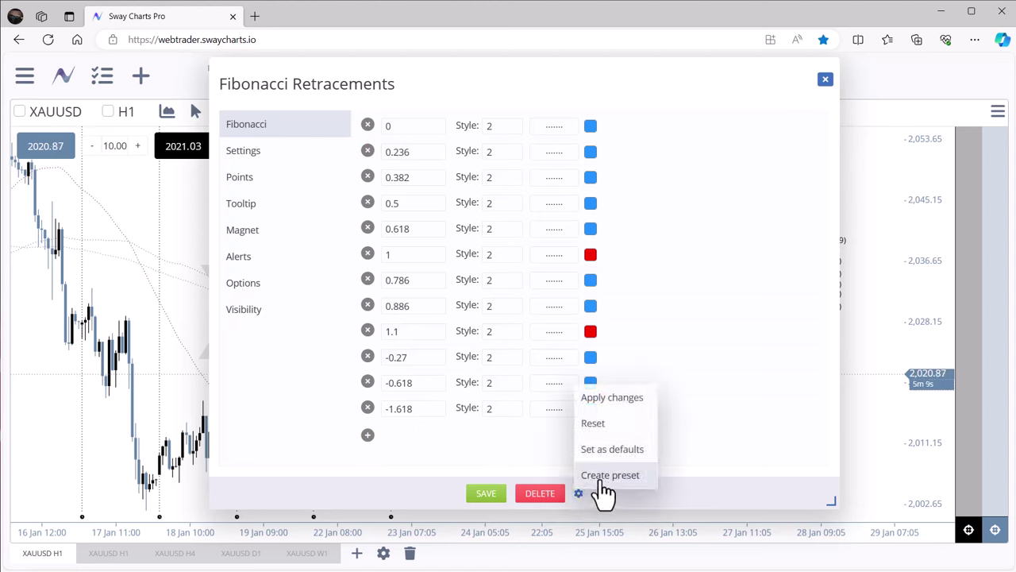
click(602, 480)
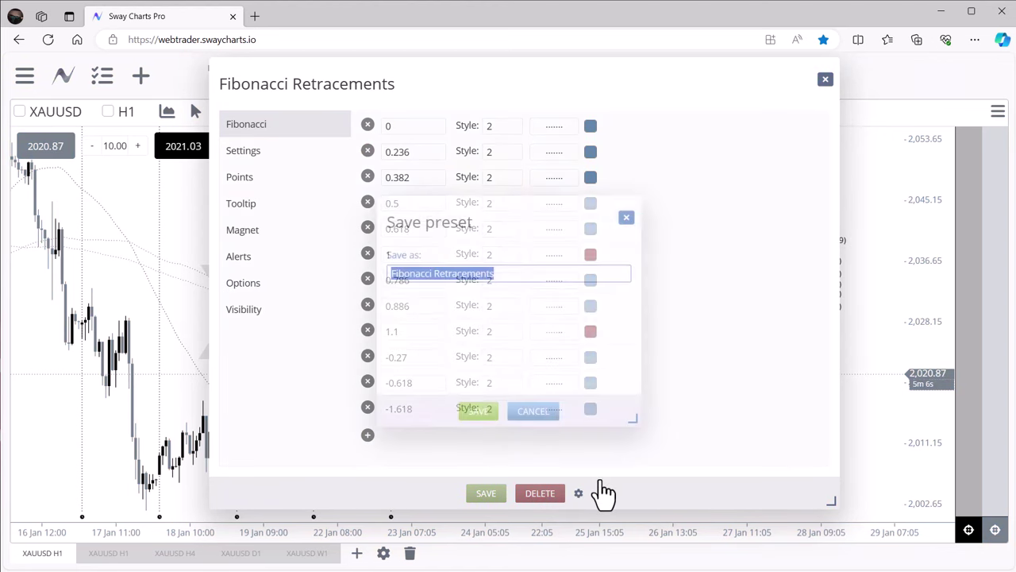
click(628, 217)
click(579, 494)
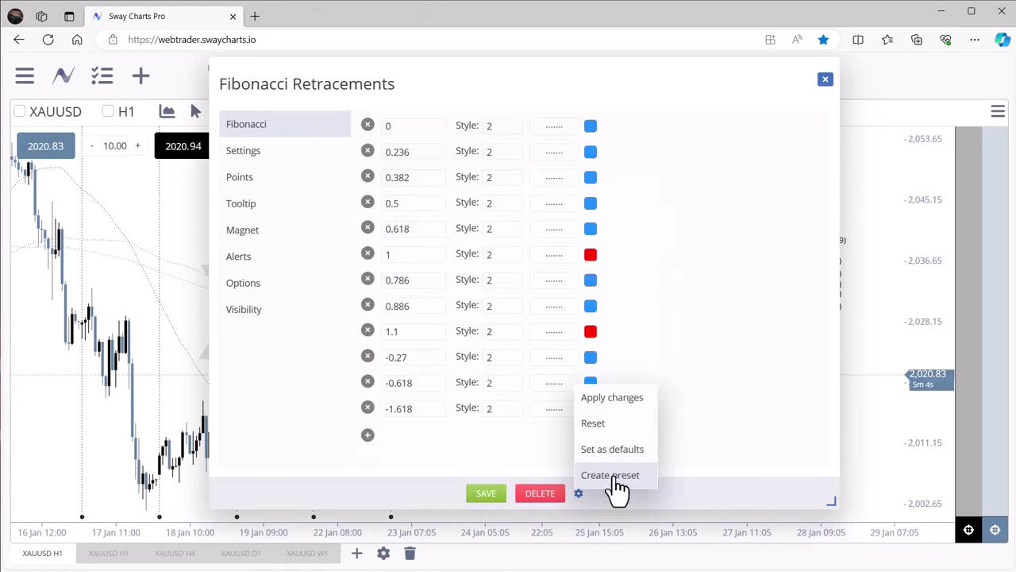
click(706, 453)
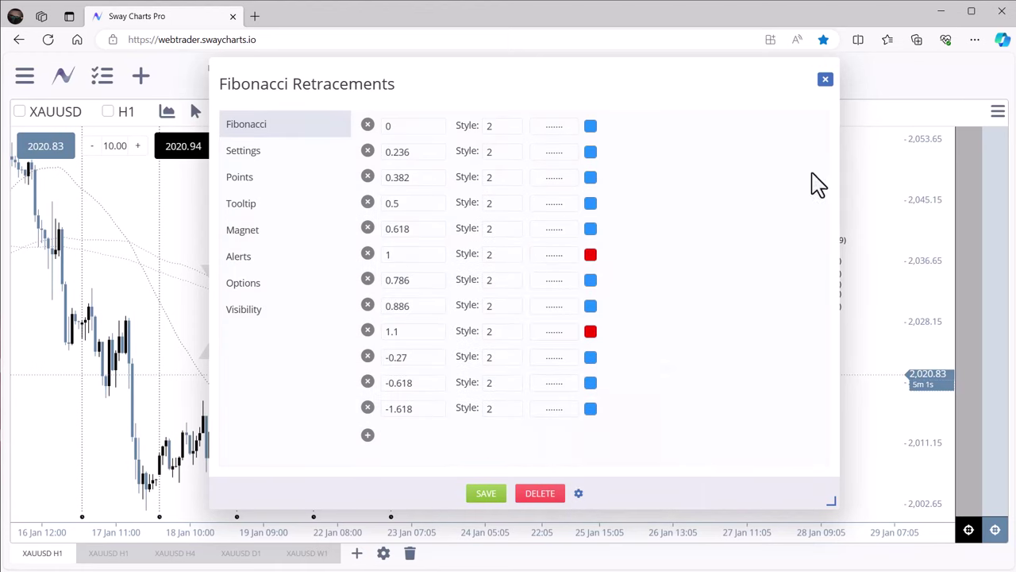
click(828, 82)
- Try a small upward retracement from the Fibonacci Retracements preset in the empty area above the dotted retracement, and delete it
click(282, 113)
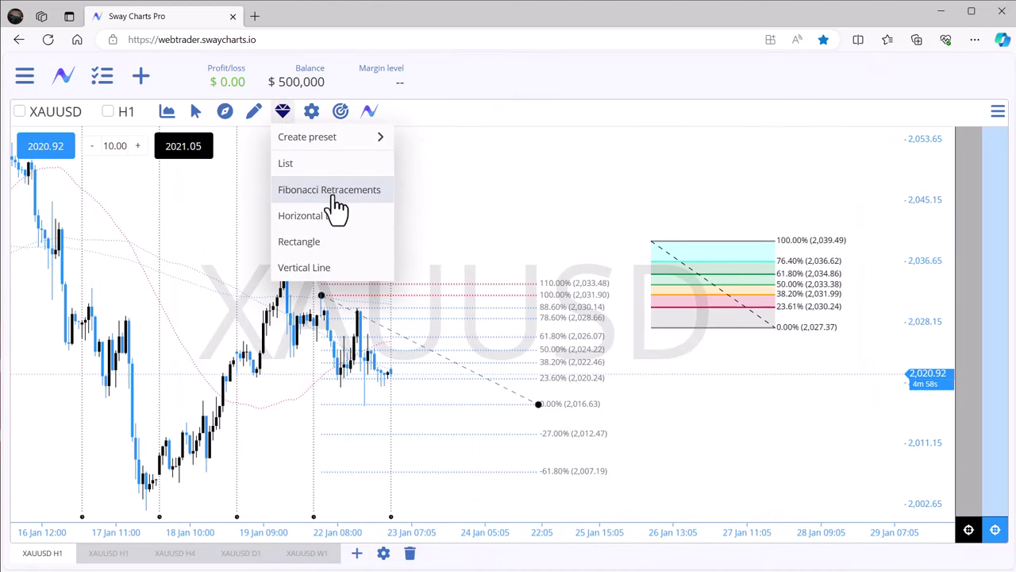
click(327, 192)
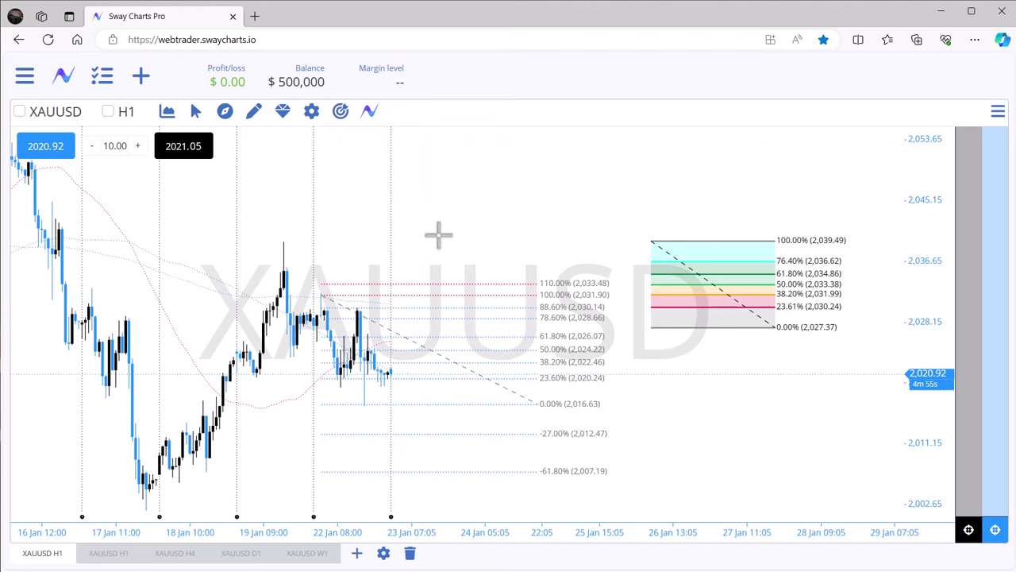
drag(429, 240, 468, 201)
right_click(470, 216)
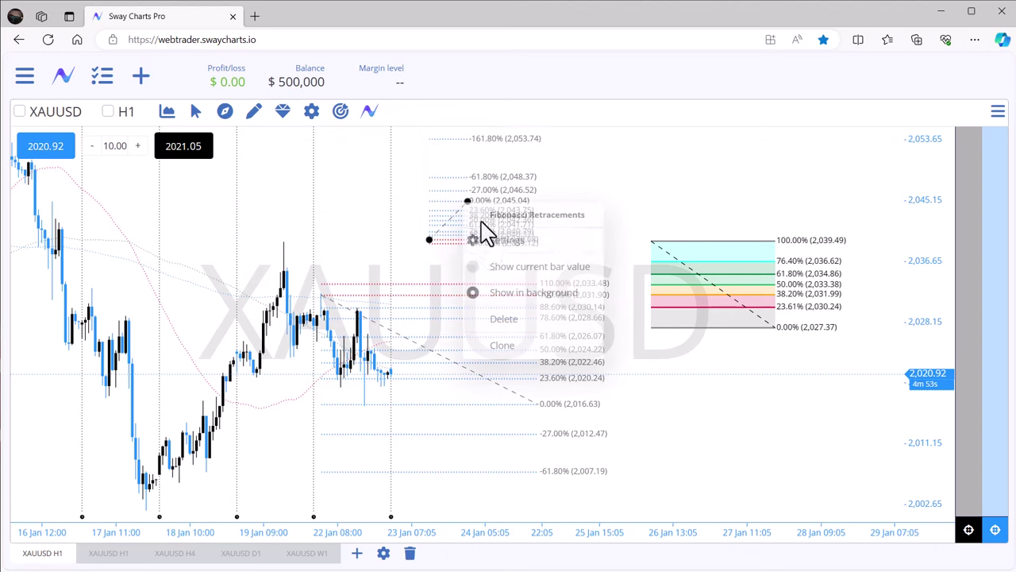
click(505, 327)
- Delete the coloured Fibonacci retracement from the empty area beyond the latest candles
right_click(673, 262)
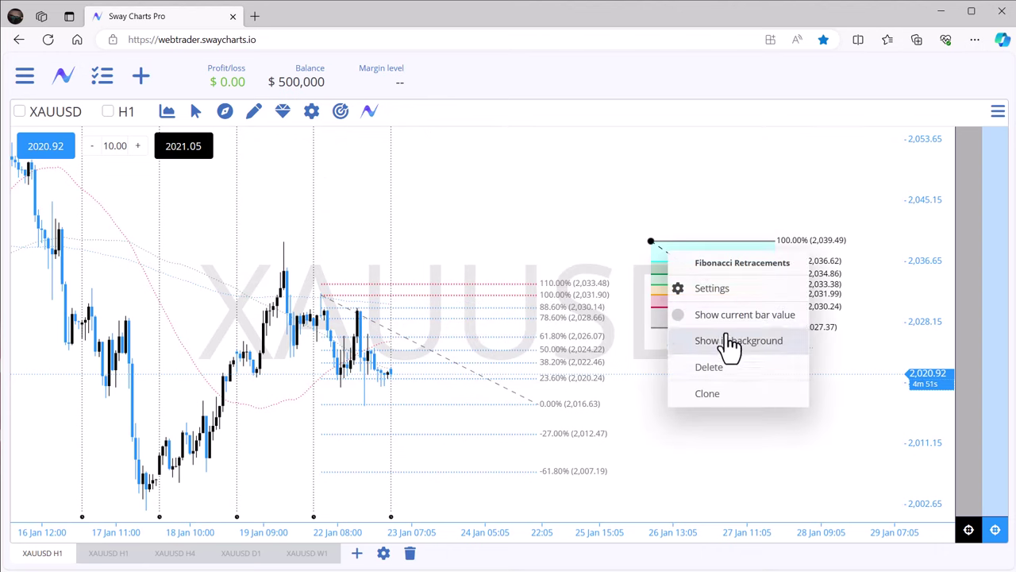
click(723, 381)
drag(640, 286, 667, 236)
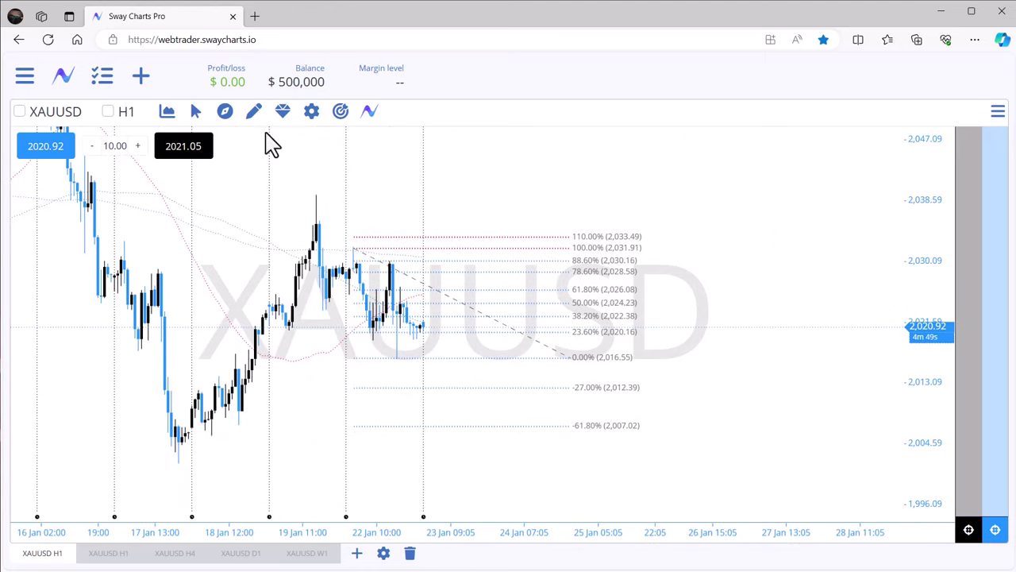
- Show the hover bar with candle price details on the chart, and hide it again
click(310, 115)
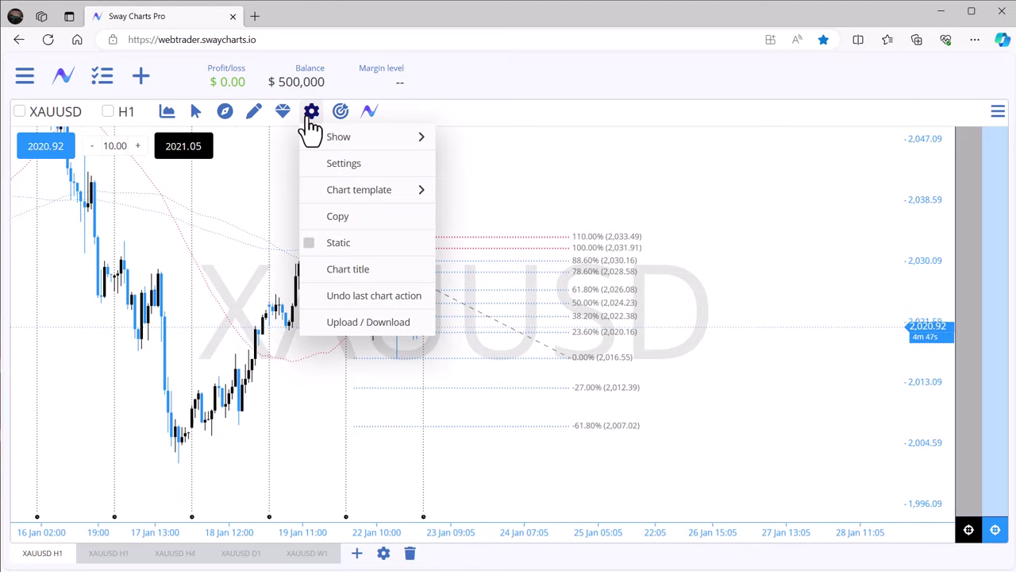
mouse_move(332, 141)
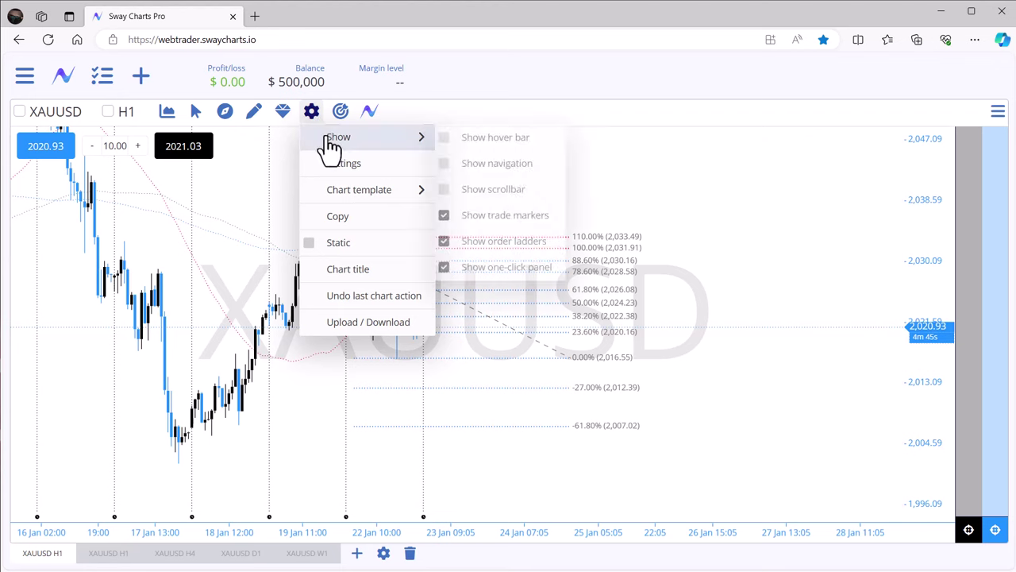
click(469, 143)
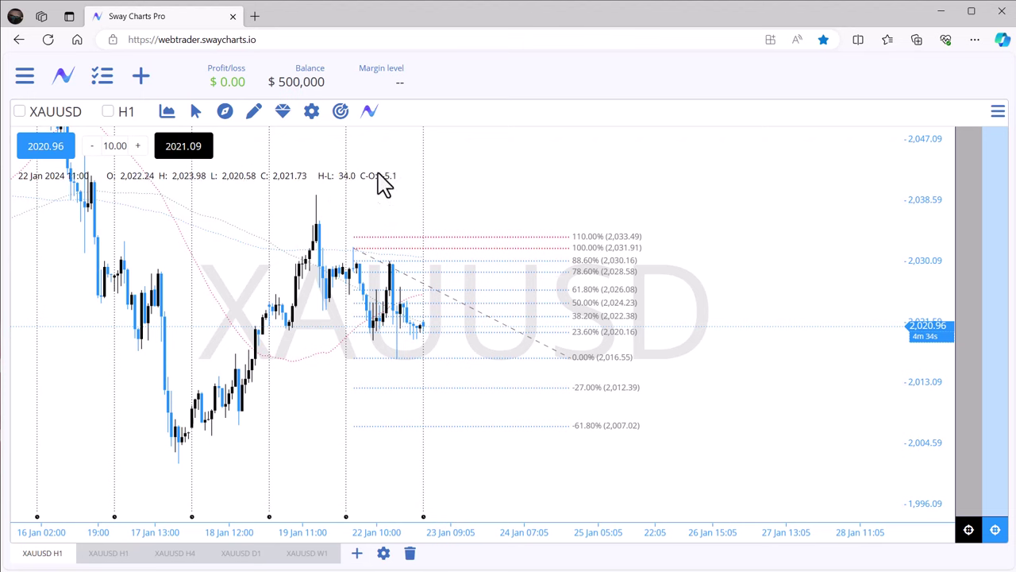
click(311, 111)
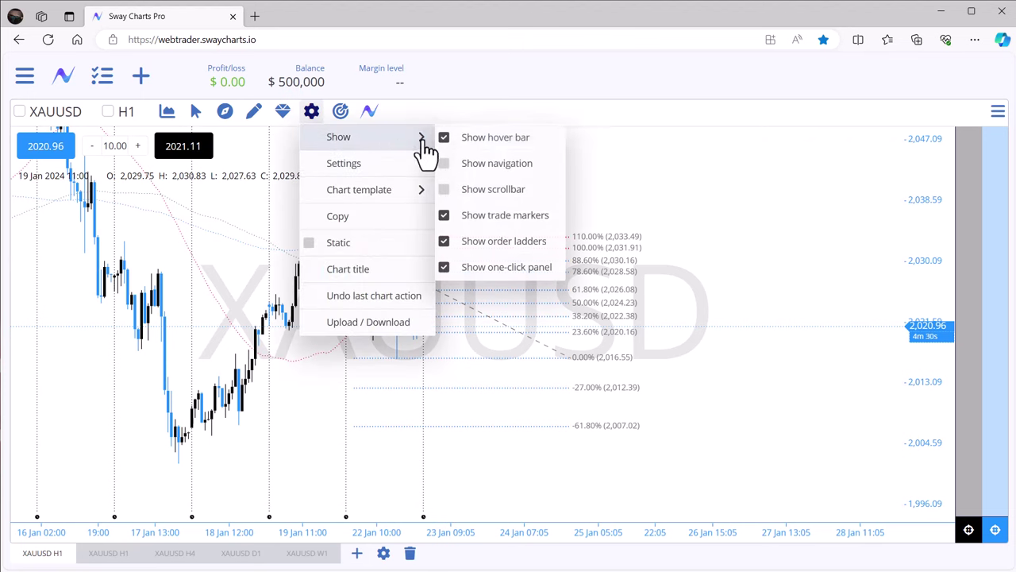
click(443, 139)
- Show the chart's navigation controls and use them to zoom out and back in
click(312, 115)
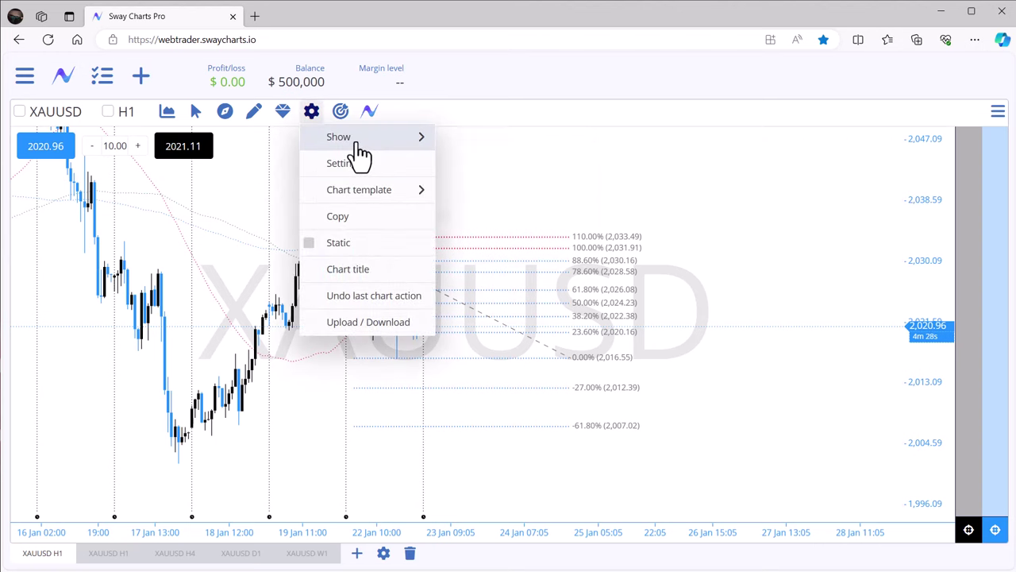
mouse_move(357, 139)
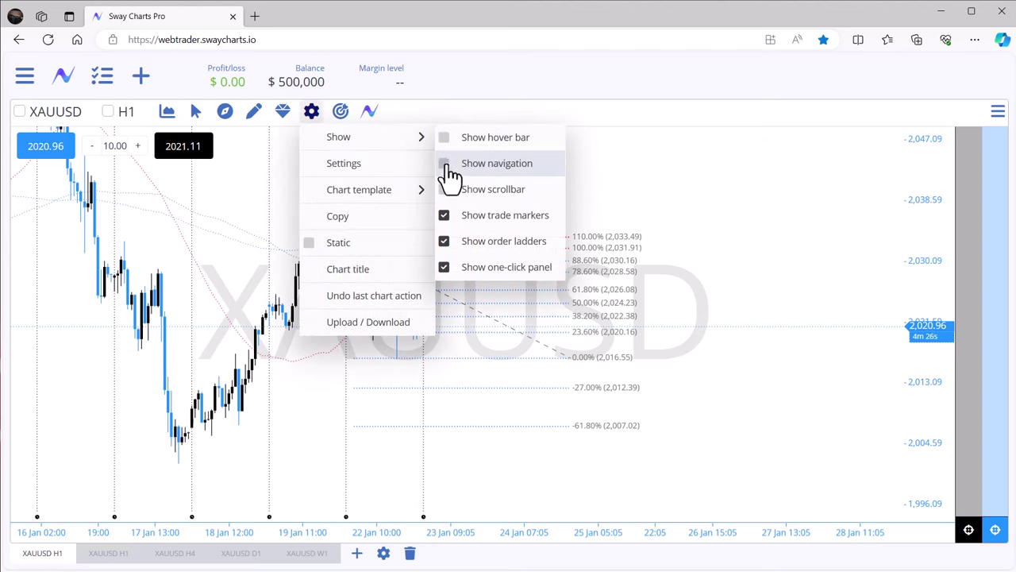
click(450, 167)
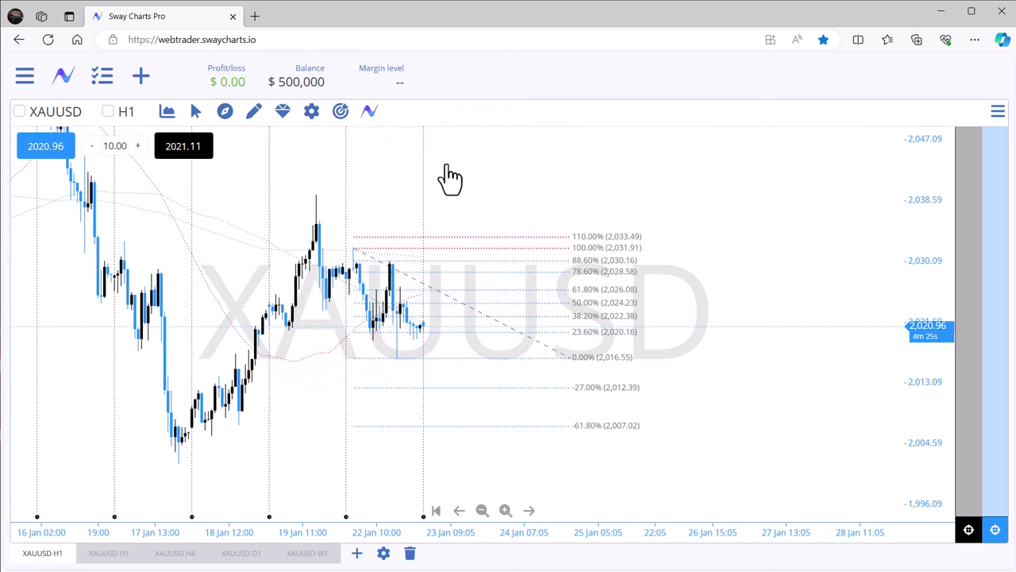
click(482, 511)
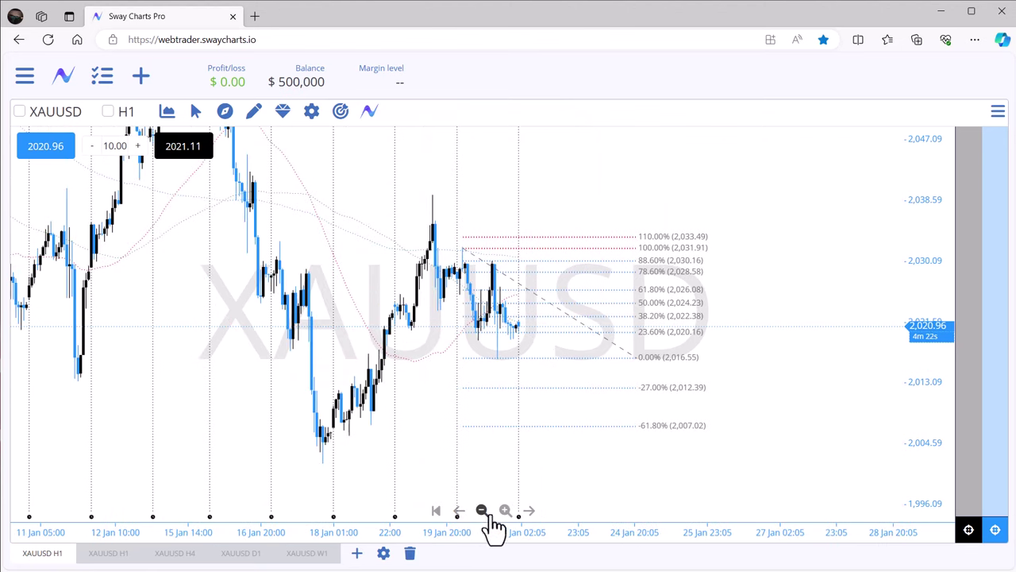
click(506, 510)
drag(488, 483, 544, 462)
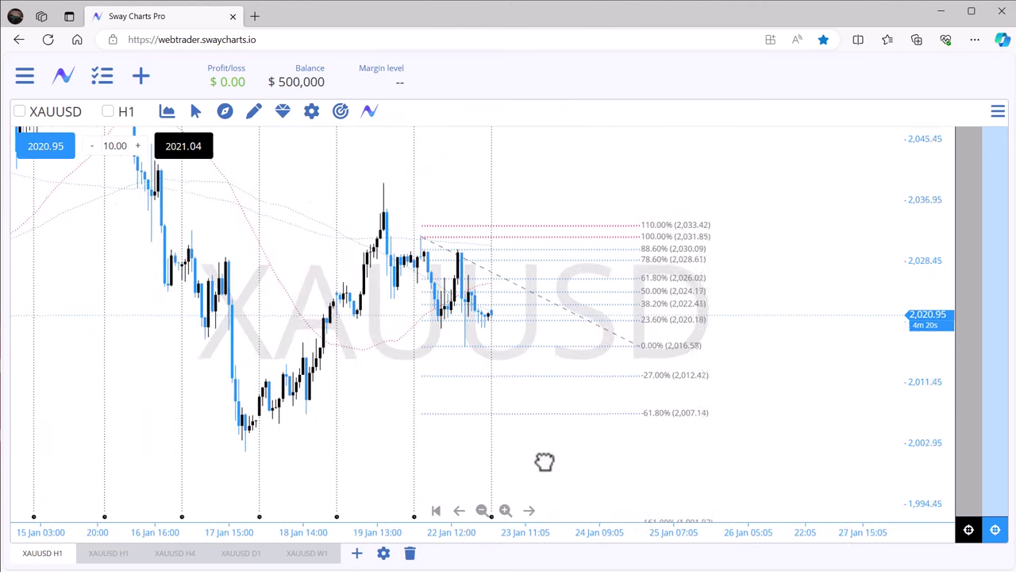
- Hide the chart's navigation controls
click(319, 117)
mouse_move(371, 151)
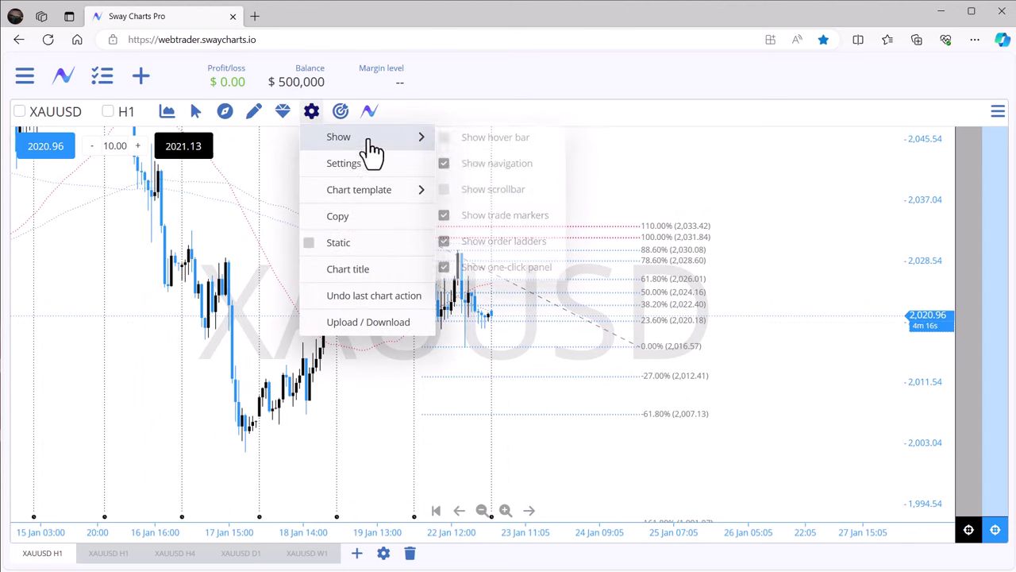
click(456, 163)
- Show the chart's scrollbar and resize its visible range to show fewer and more candles
click(312, 112)
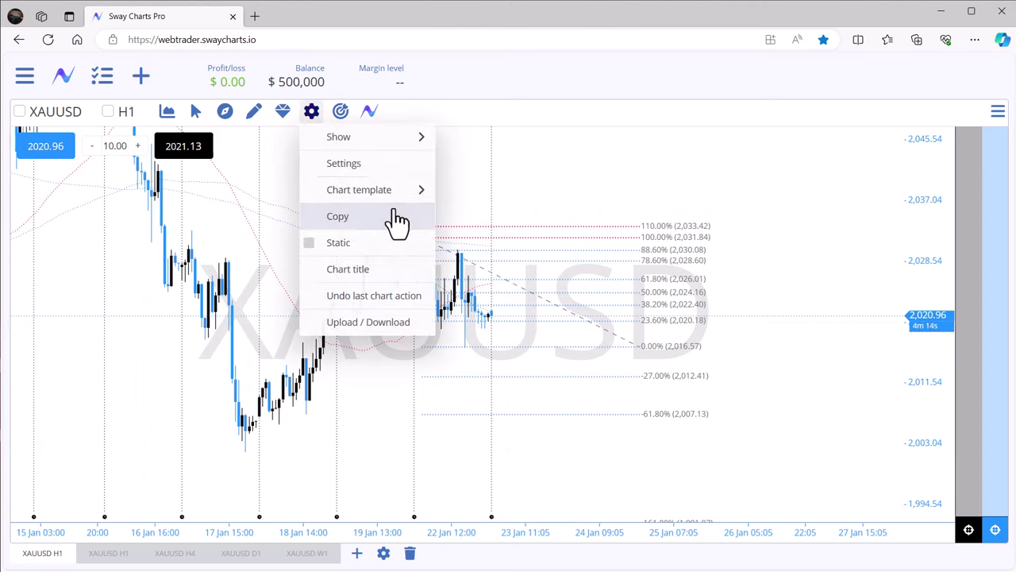
mouse_move(379, 145)
click(457, 194)
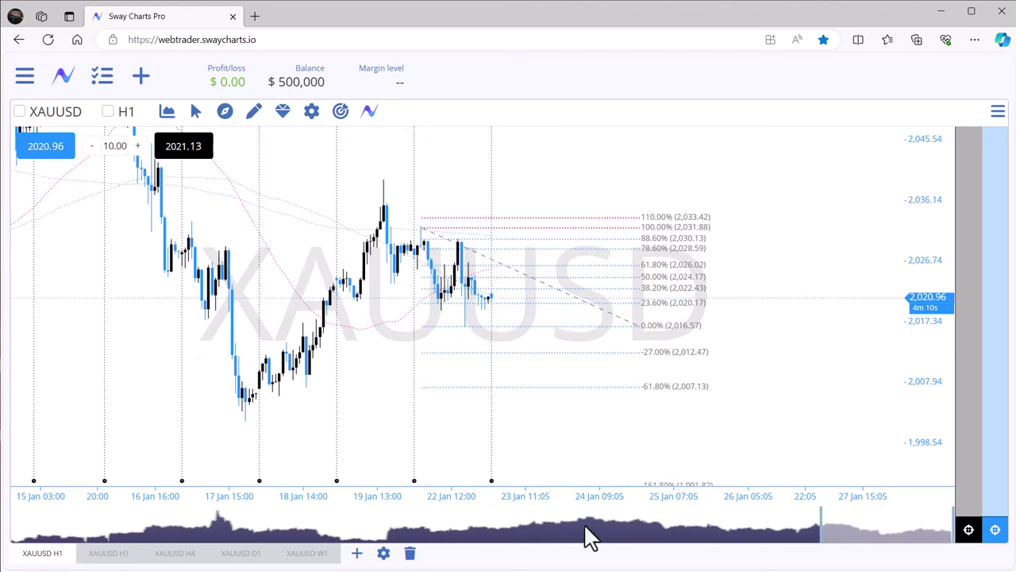
drag(848, 540, 891, 544)
drag(805, 426, 646, 410)
scroll(608, 397, down, 5)
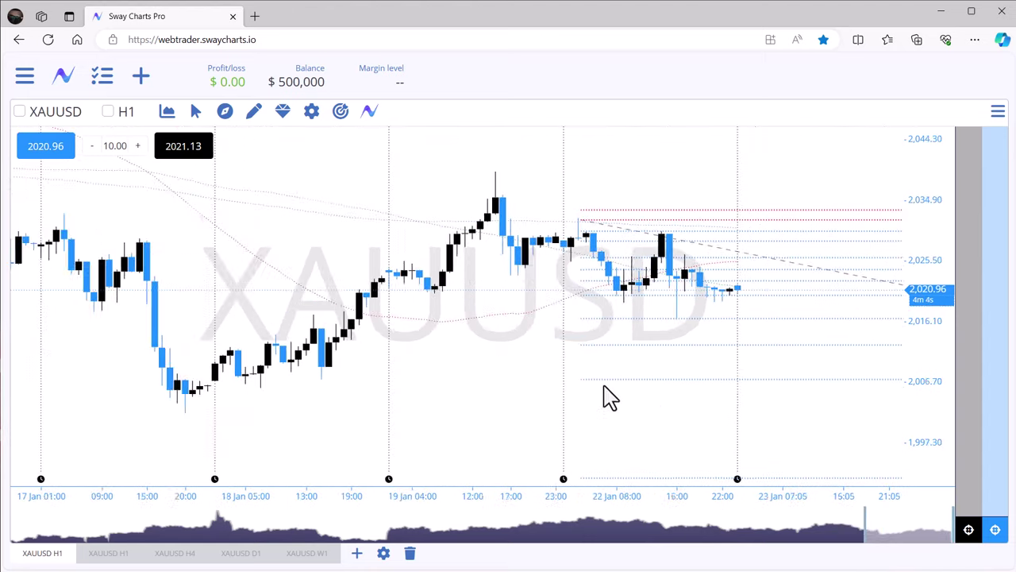
drag(848, 539, 950, 510)
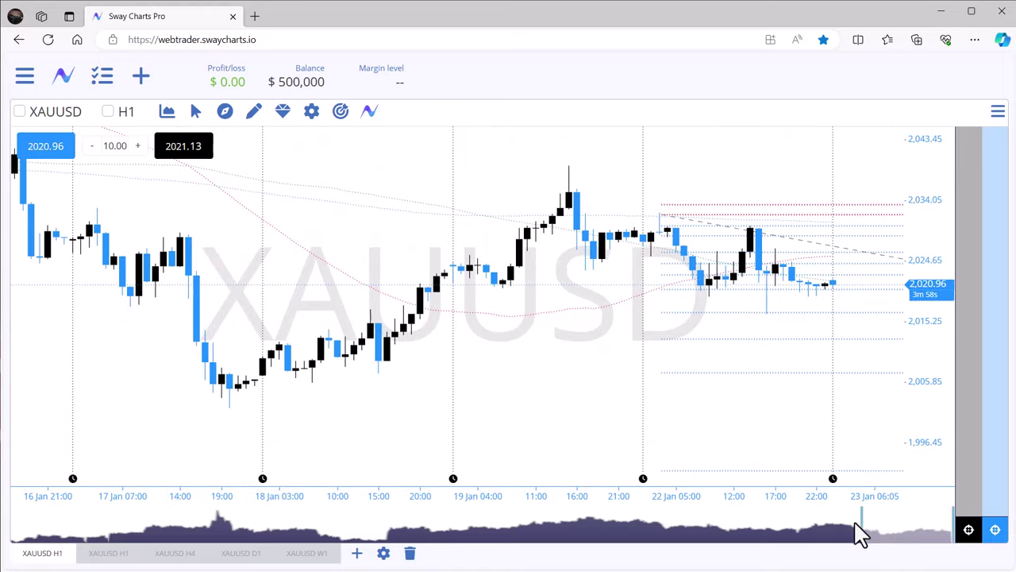
drag(862, 516, 794, 515)
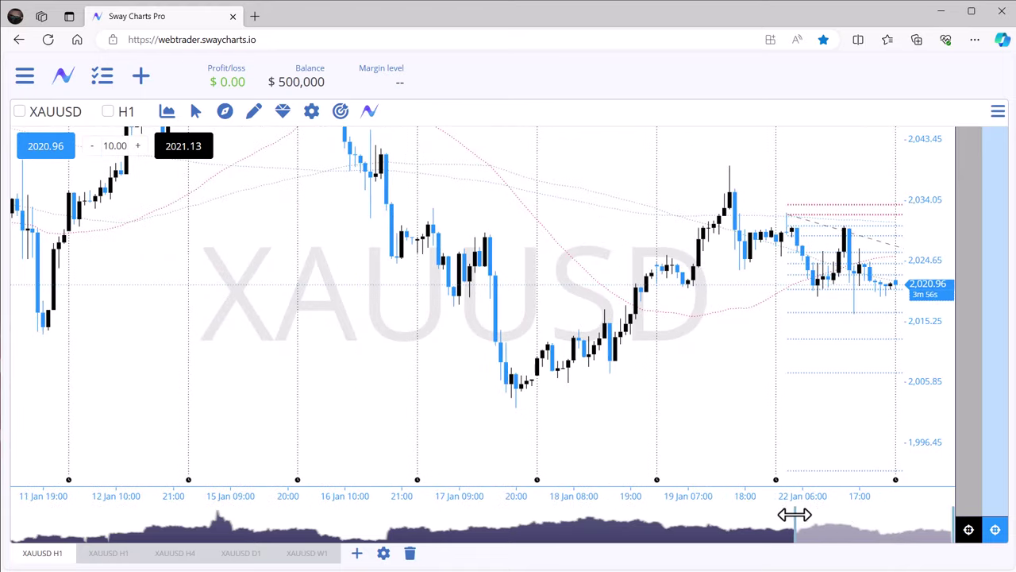
- Browse back through the price history, jump to the latest candles and vary the visible range while watching the scrollbar
drag(767, 381, 579, 386)
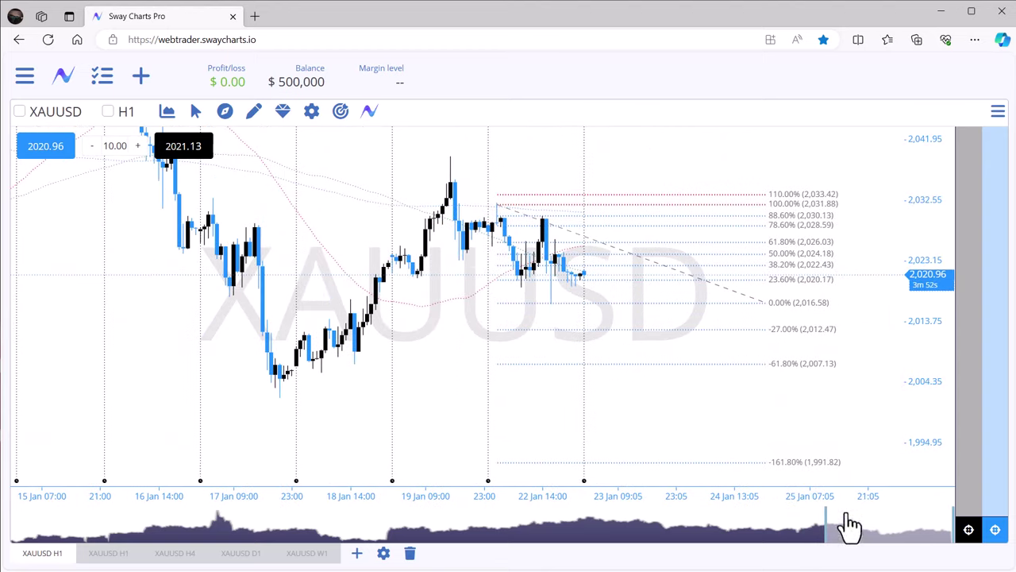
drag(636, 417, 966, 427)
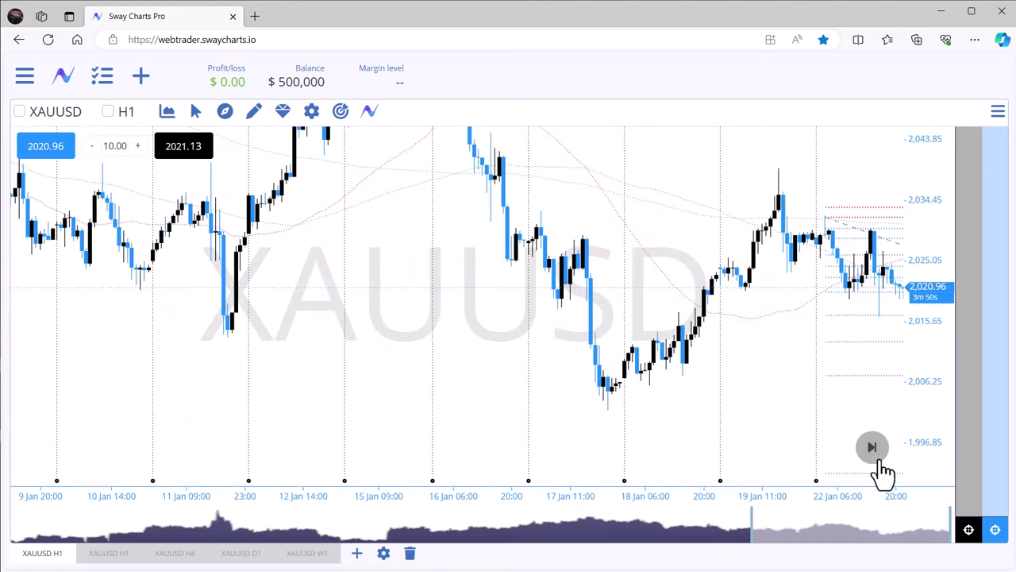
drag(582, 407, 698, 425)
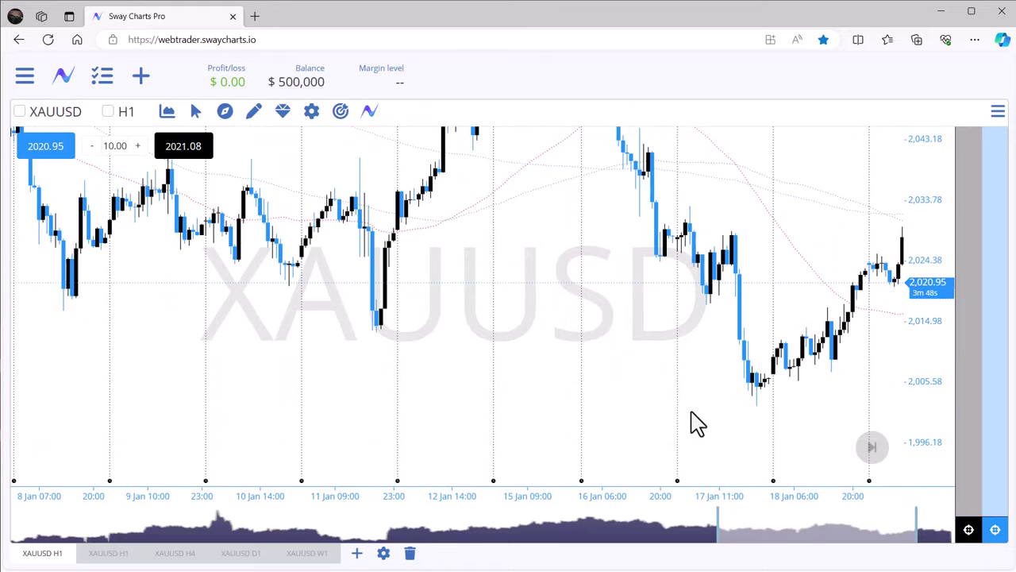
click(872, 449)
drag(864, 458, 549, 414)
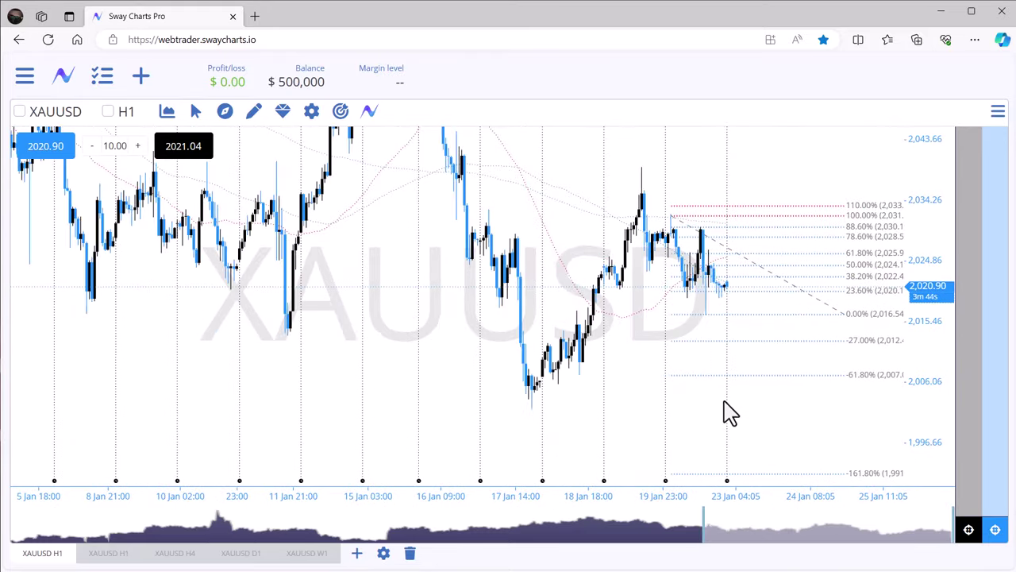
drag(804, 515, 894, 505)
drag(799, 503, 774, 514)
drag(738, 358, 631, 379)
scroll(673, 376, down, 3)
scroll(751, 406, up, 5)
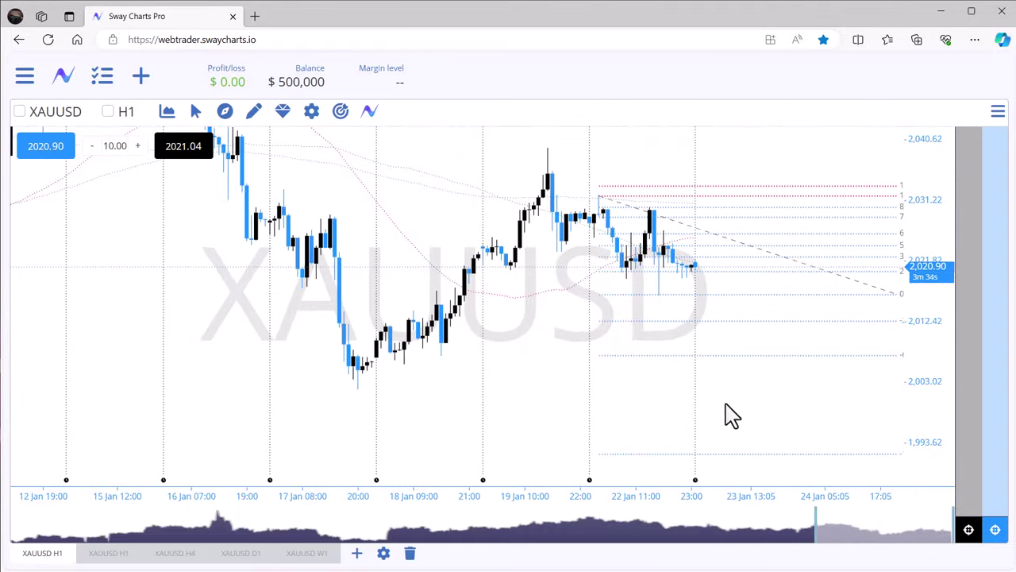
scroll(751, 427, down, 3)
drag(748, 427, 654, 407)
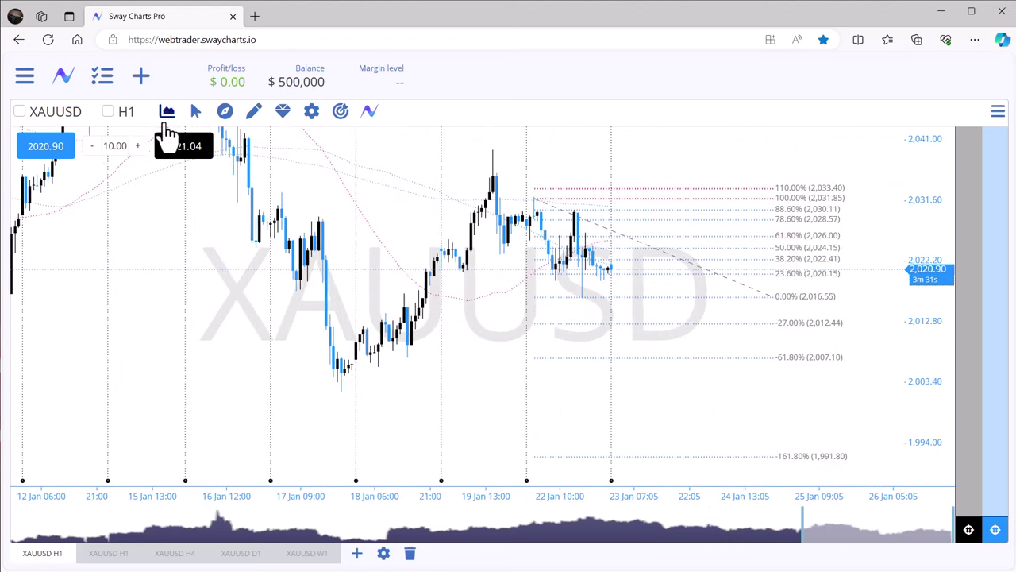
- Hide the chart's scrollbar
click(312, 112)
mouse_move(421, 142)
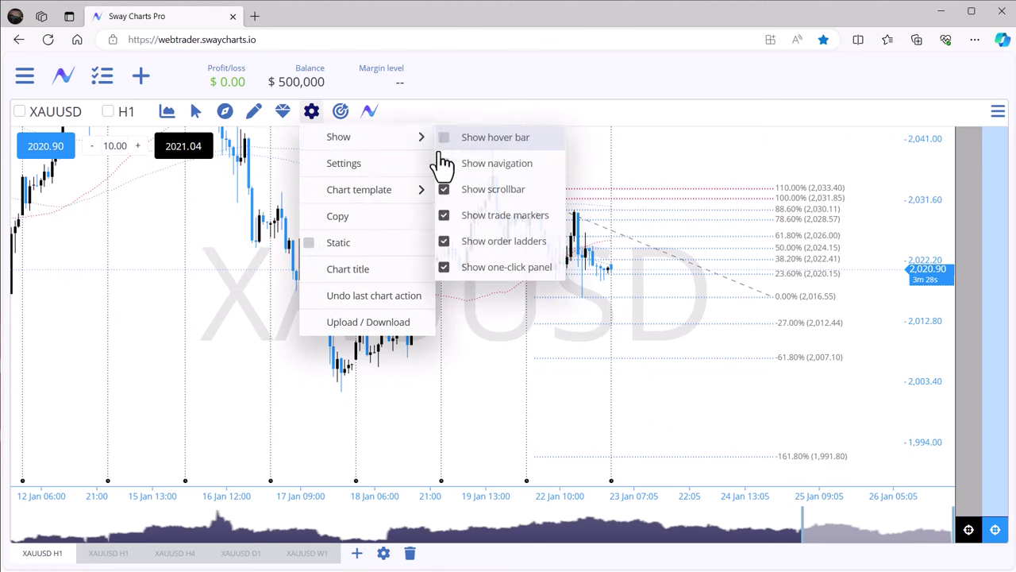
click(446, 192)
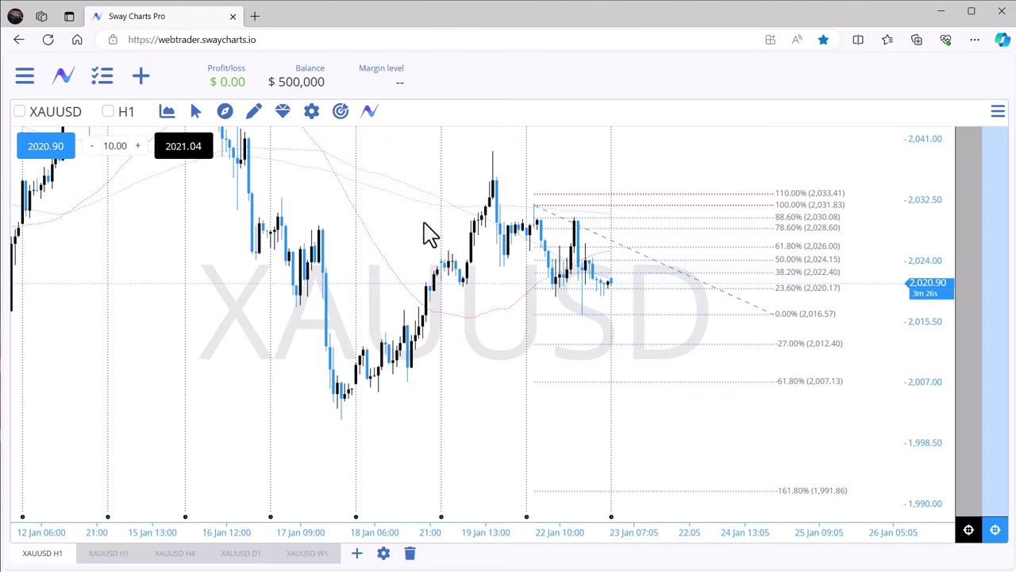
- Review the remaining chart display options for trade markers, order ladders and the one-click panel
click(323, 114)
mouse_move(379, 142)
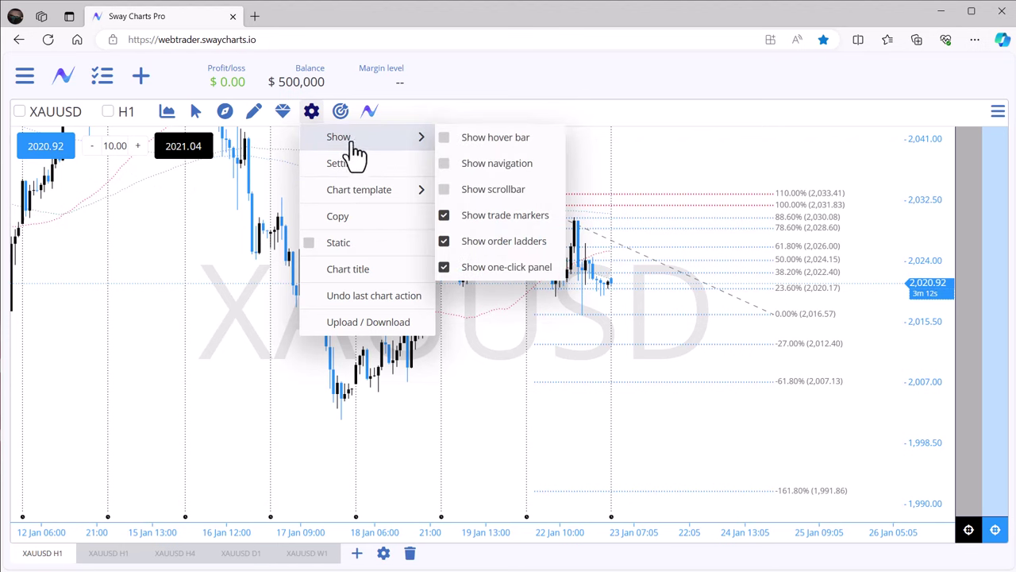
click(235, 363)
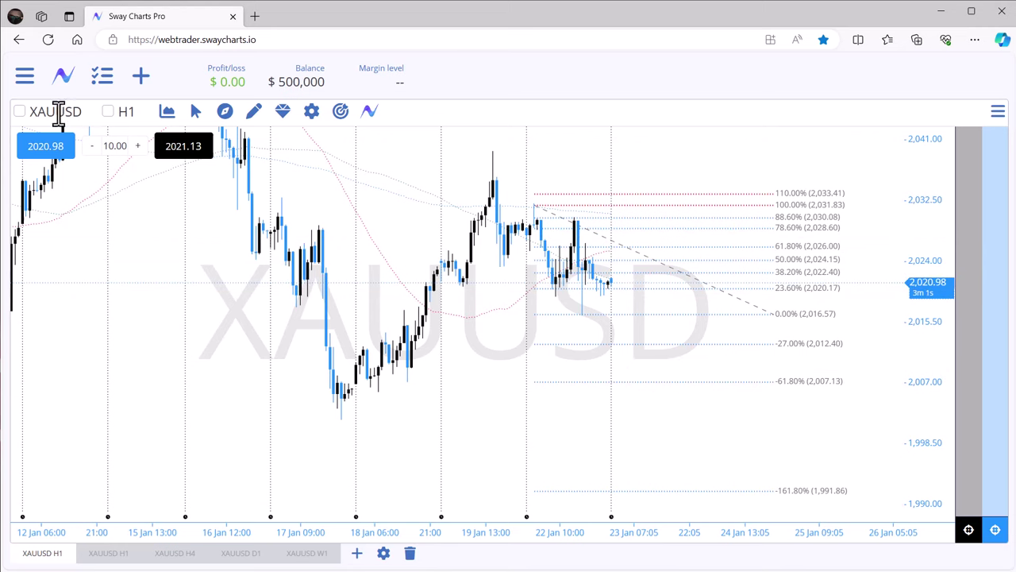
- View the platform's colour settings, including the themes and the long and short colours, and cancel without saving
click(25, 77)
click(33, 520)
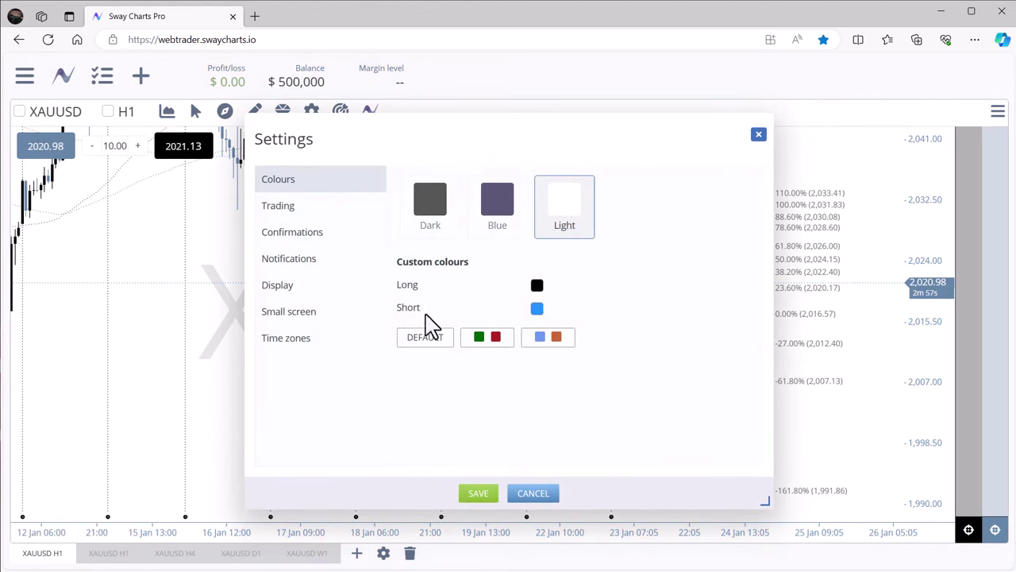
click(544, 496)
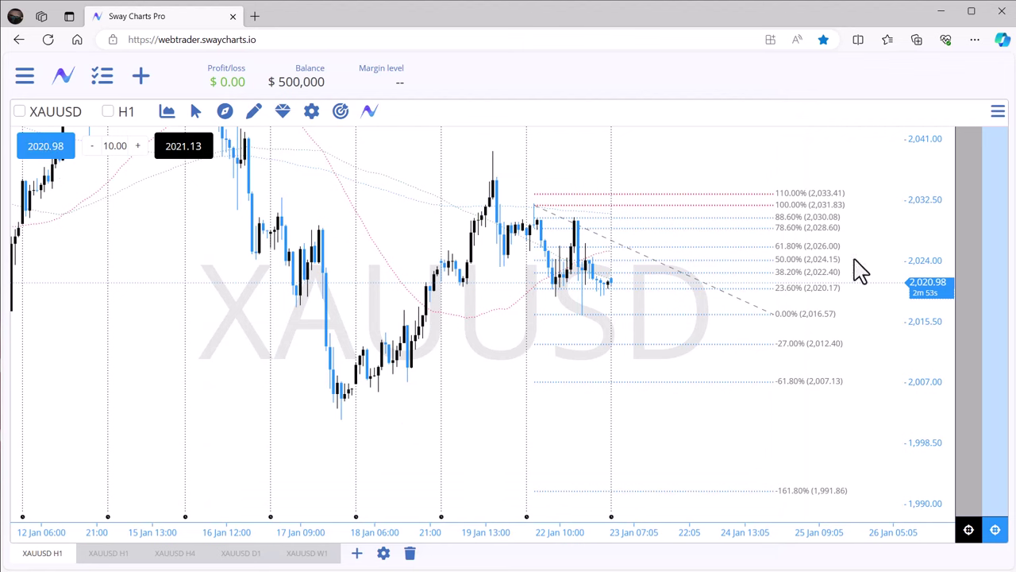
- Draft a pending sell order at 2,016.62 from the order ladder, open its lot size for editing, and discard it
click(994, 326)
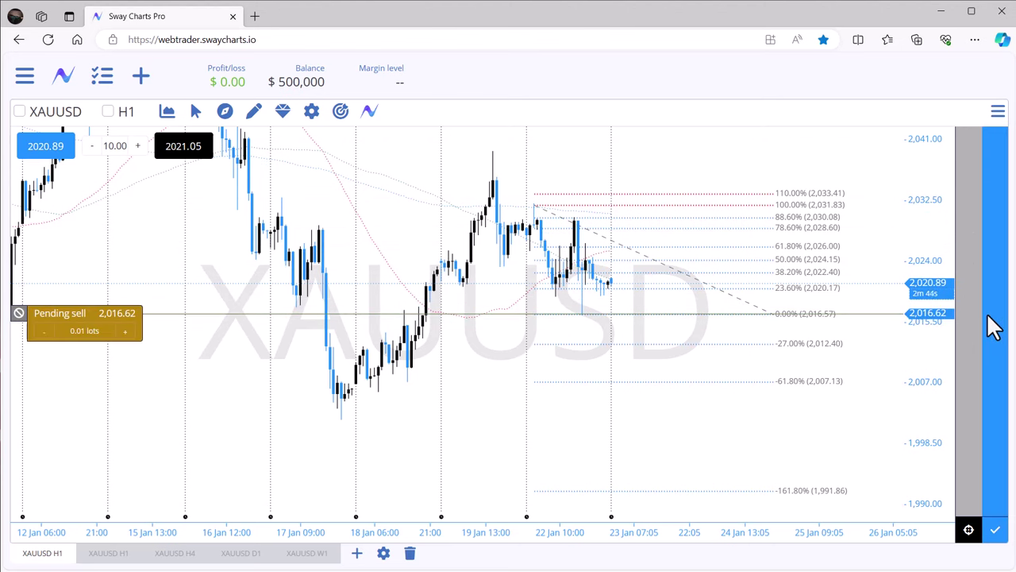
click(84, 329)
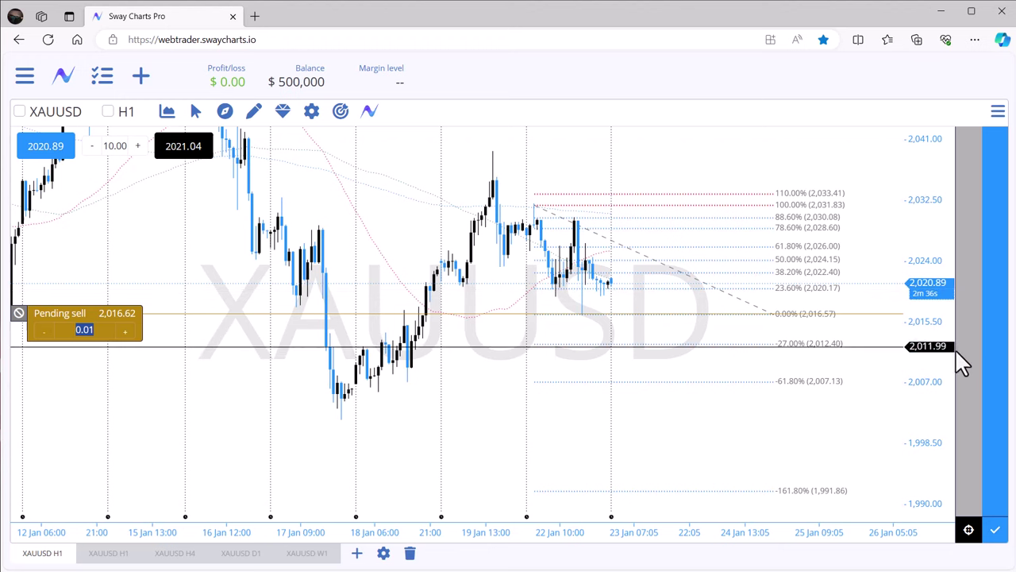
click(921, 357)
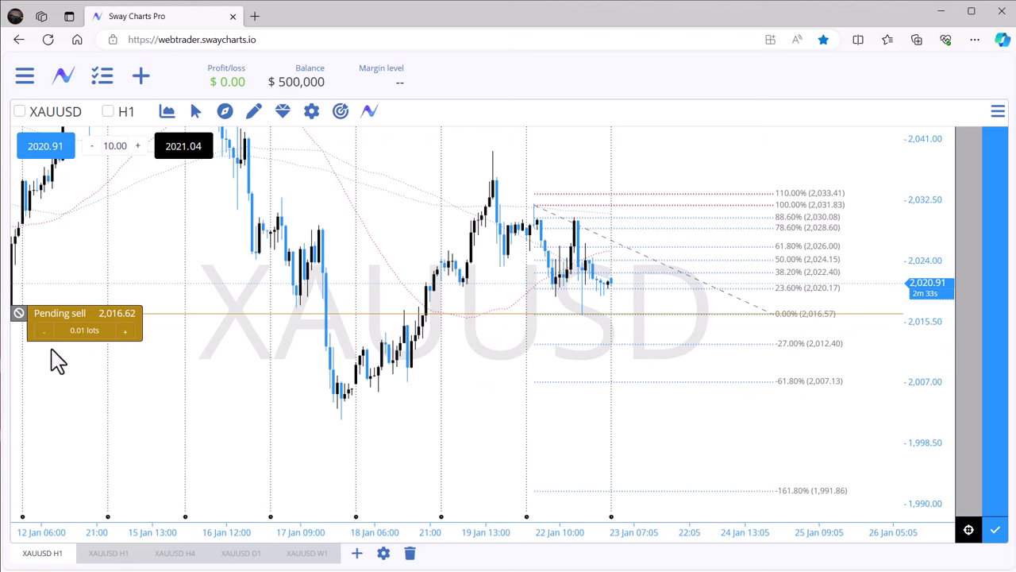
click(24, 315)
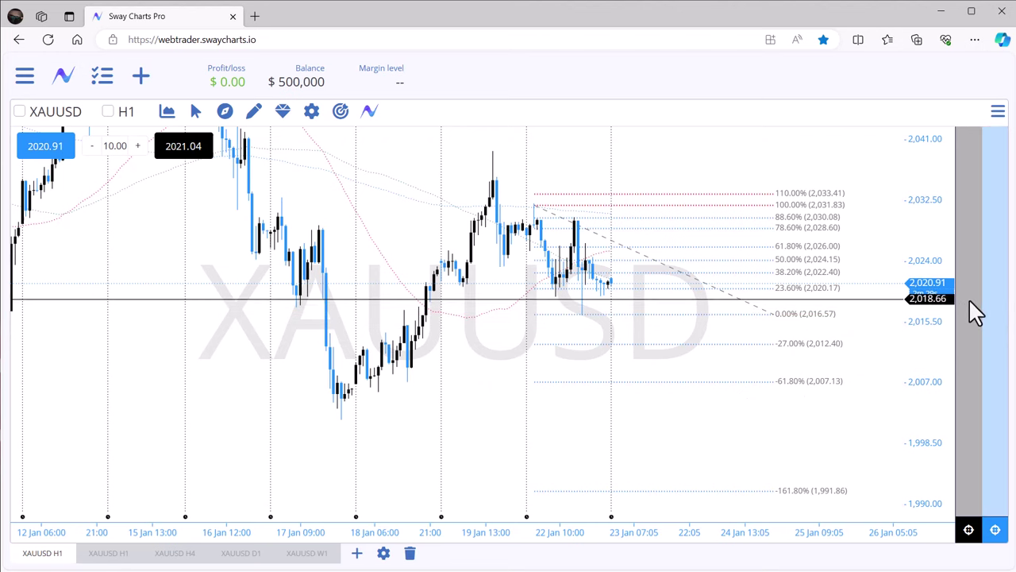
- Draft pending buy orders at 2,023.47 and at 2,009.68 from the buy ladder, discarding each one
click(973, 264)
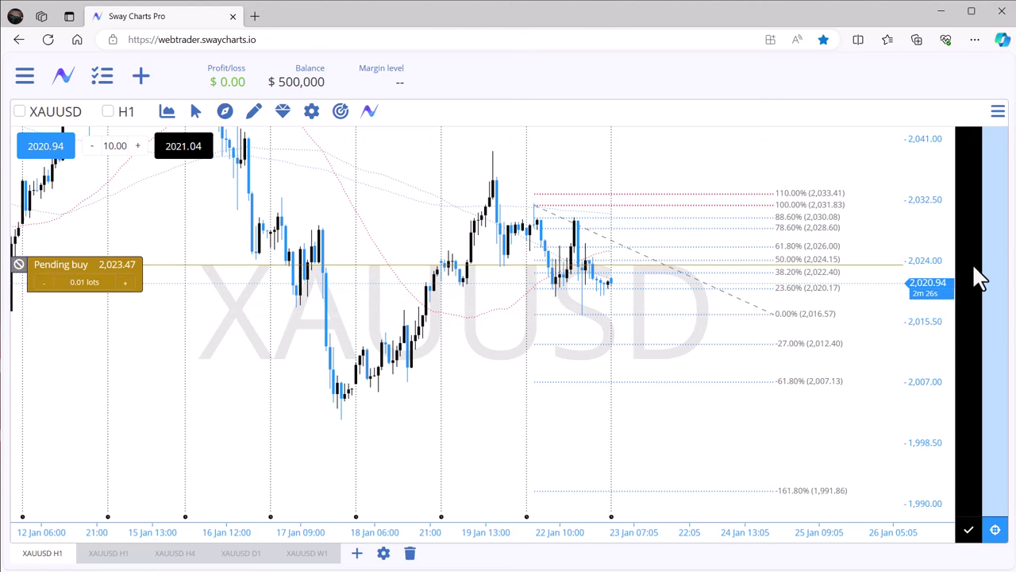
click(18, 272)
click(966, 363)
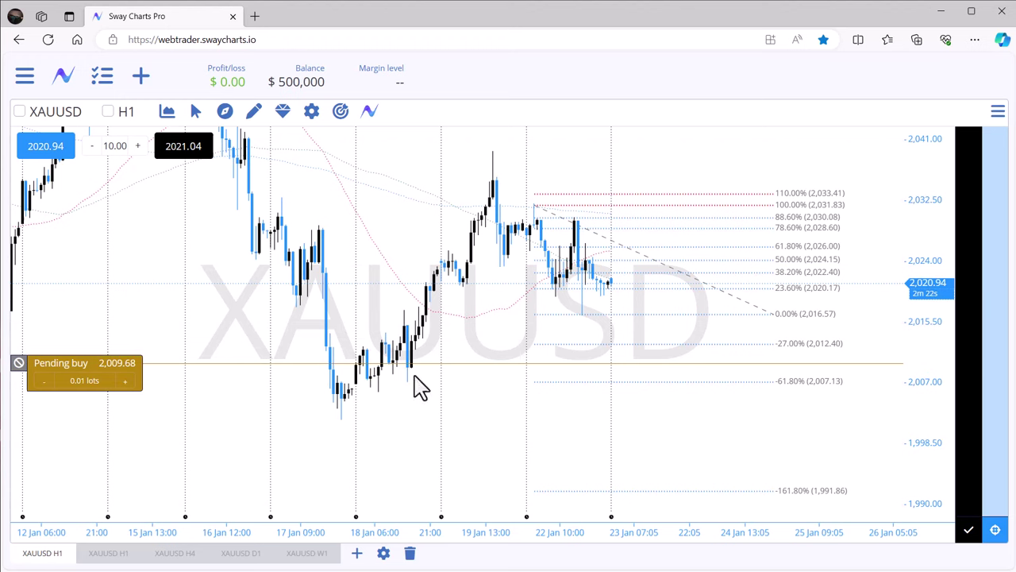
click(49, 363)
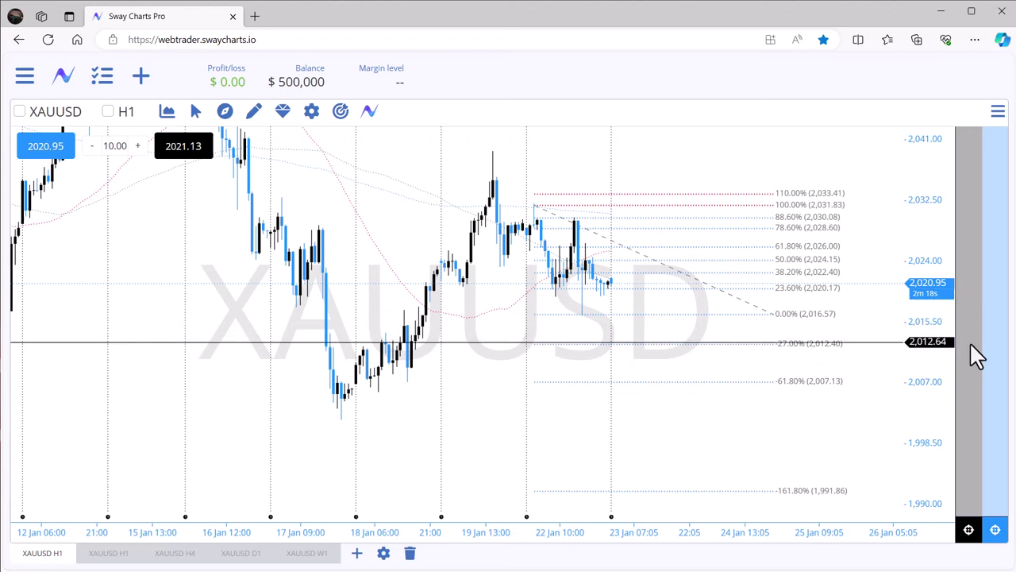
- Draft a pending buy order at 2,016.44 with stop loss at 2,012.36 and take profit at 2,020.14, and discard it
click(968, 313)
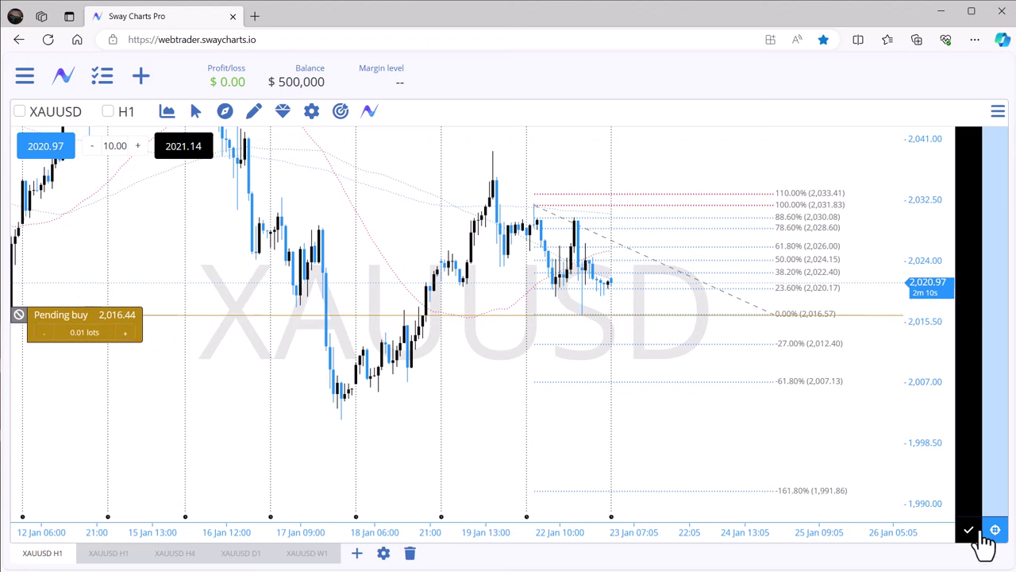
double_click(85, 332)
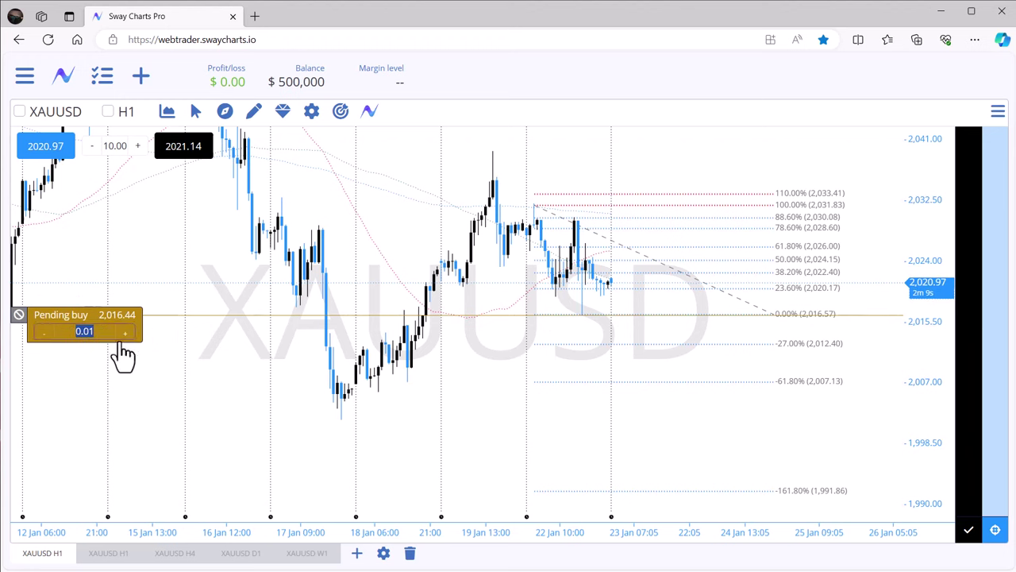
click(967, 343)
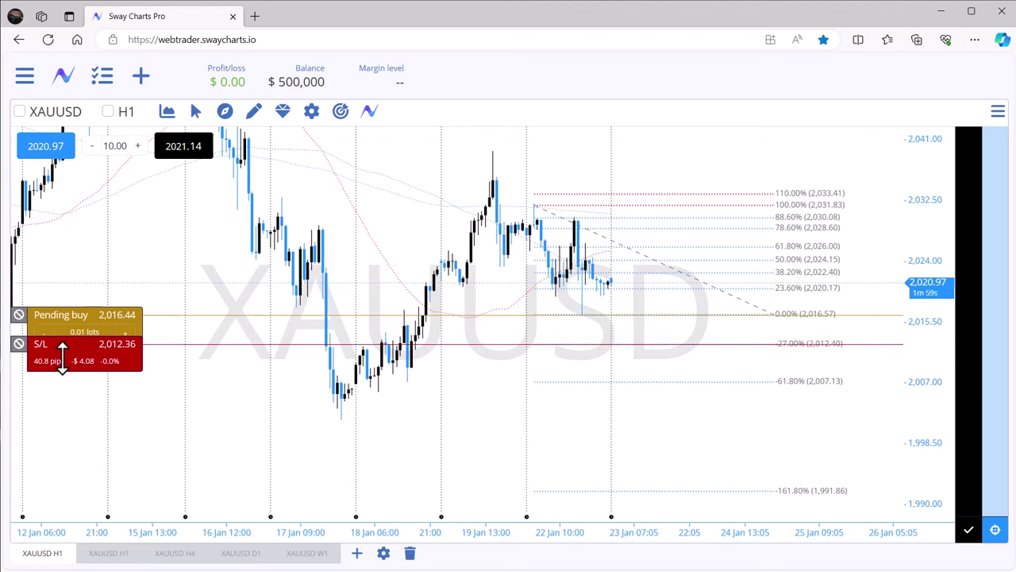
click(957, 288)
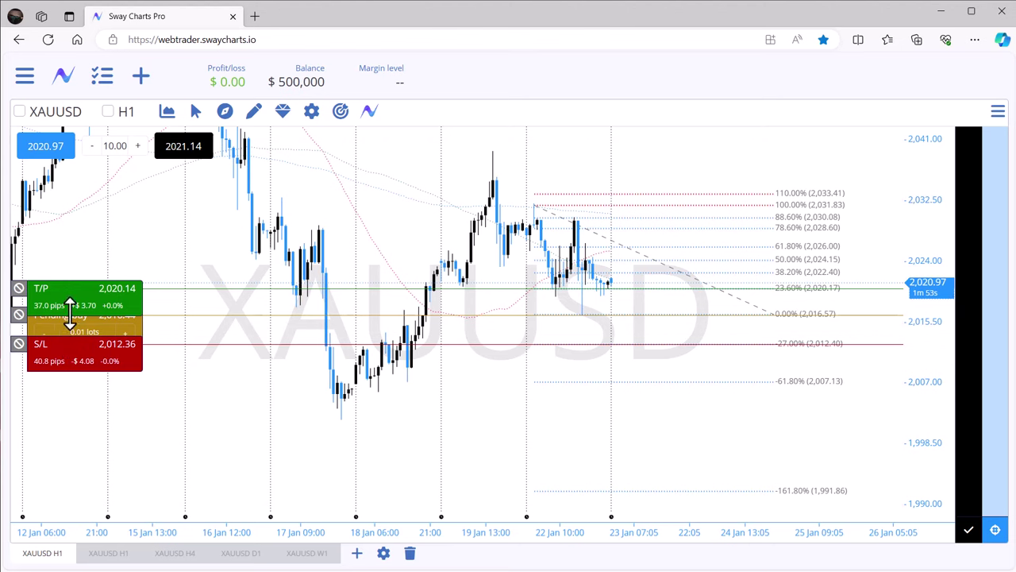
click(19, 289)
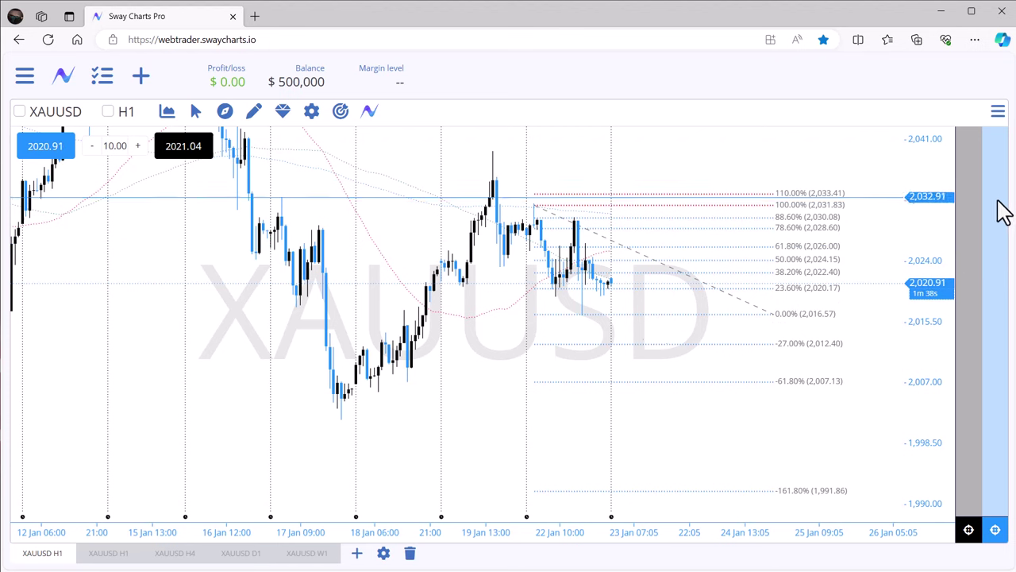
- Draft a pending sell order at 2,025.97 with stop loss at 2,031.89 and take profit at 2,012.36, and open its lot size
click(986, 248)
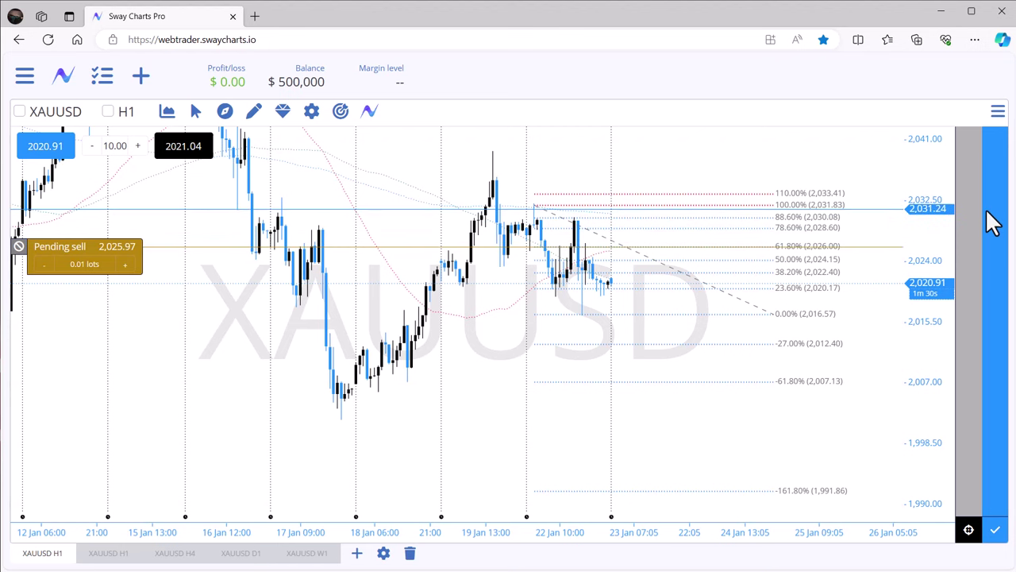
click(989, 208)
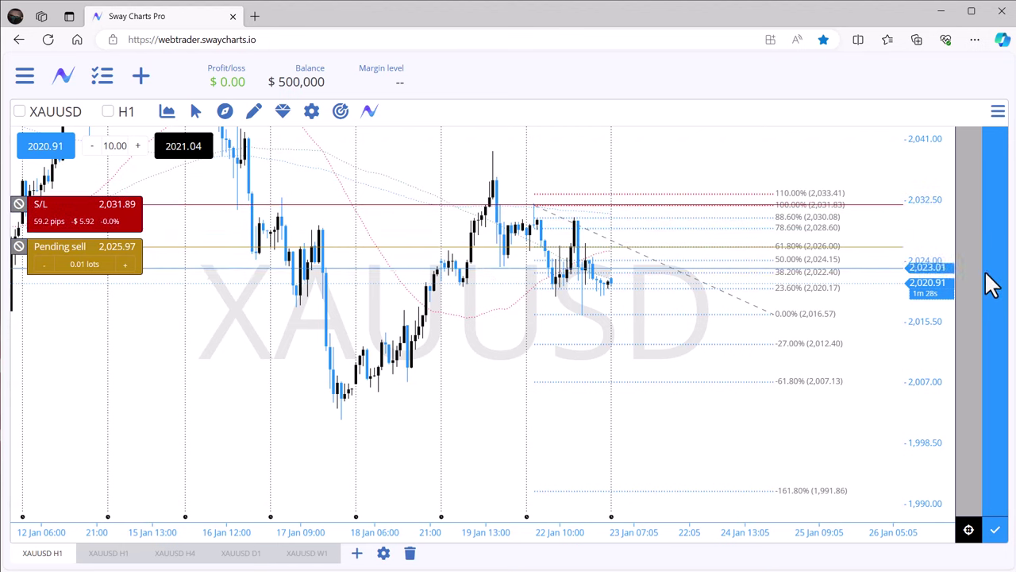
click(992, 346)
click(78, 265)
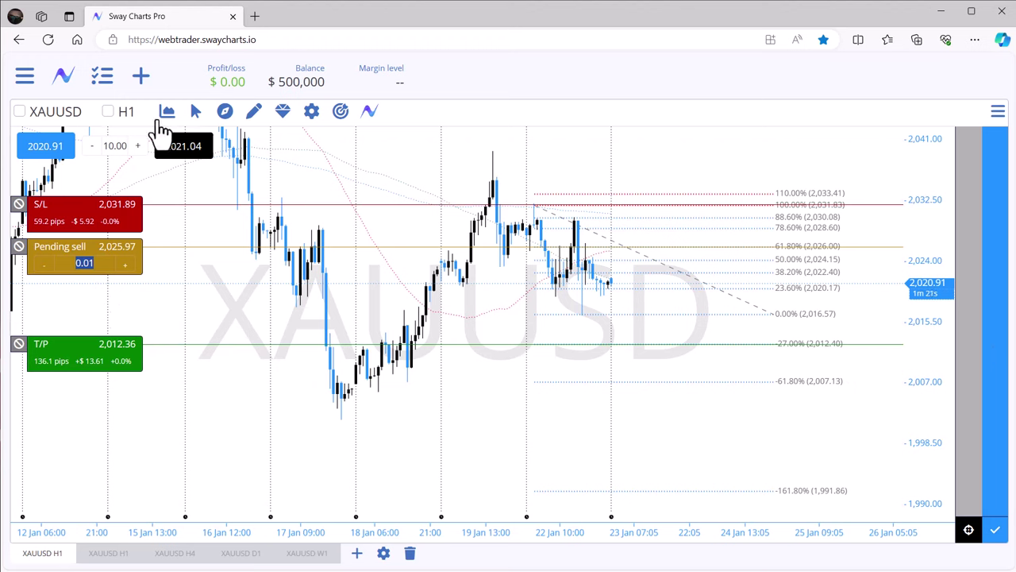
- Measure the distance from the pending sell price up to its stop loss with the Measure cursor
click(195, 112)
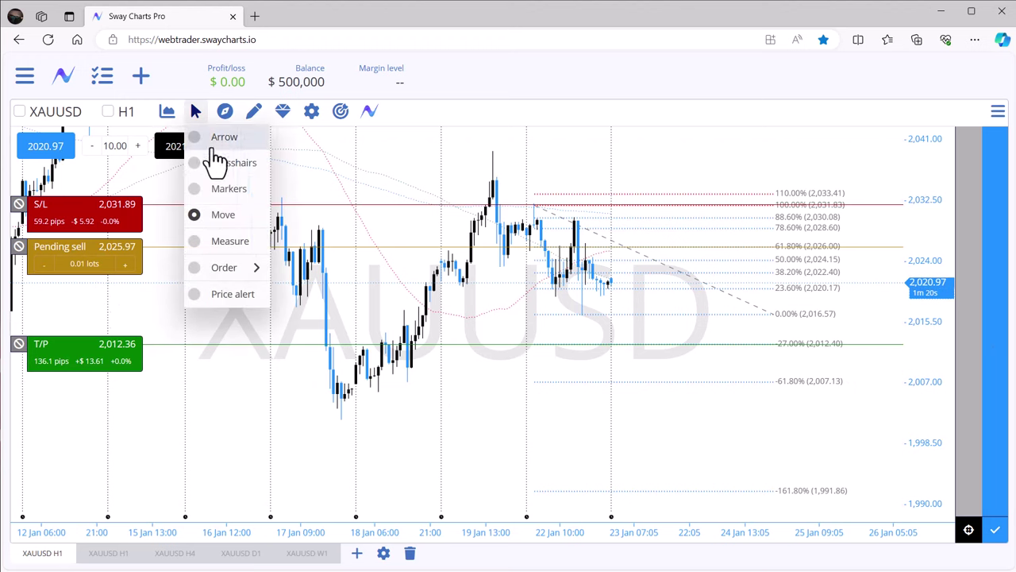
click(225, 243)
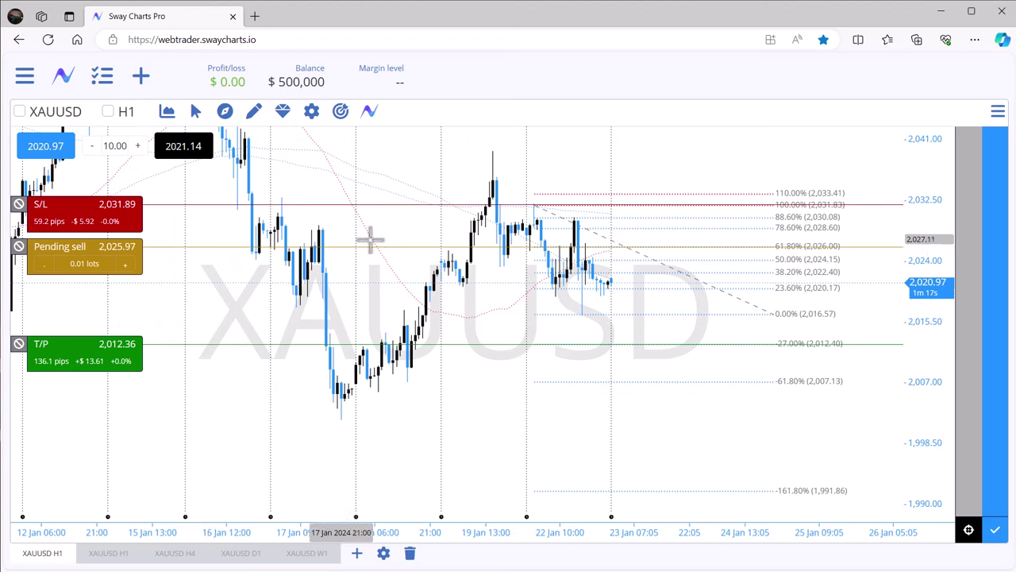
click(734, 246)
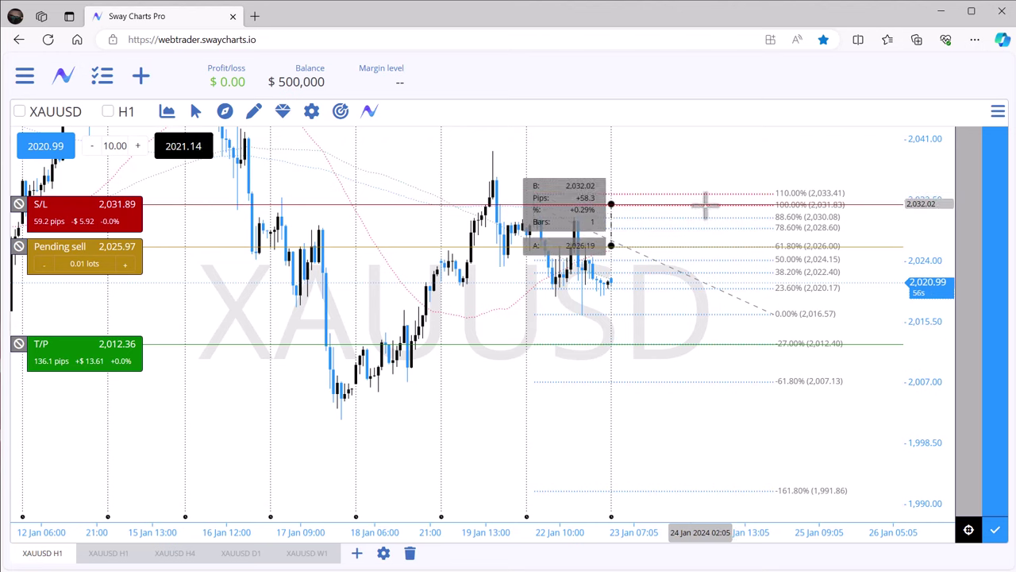
click(721, 363)
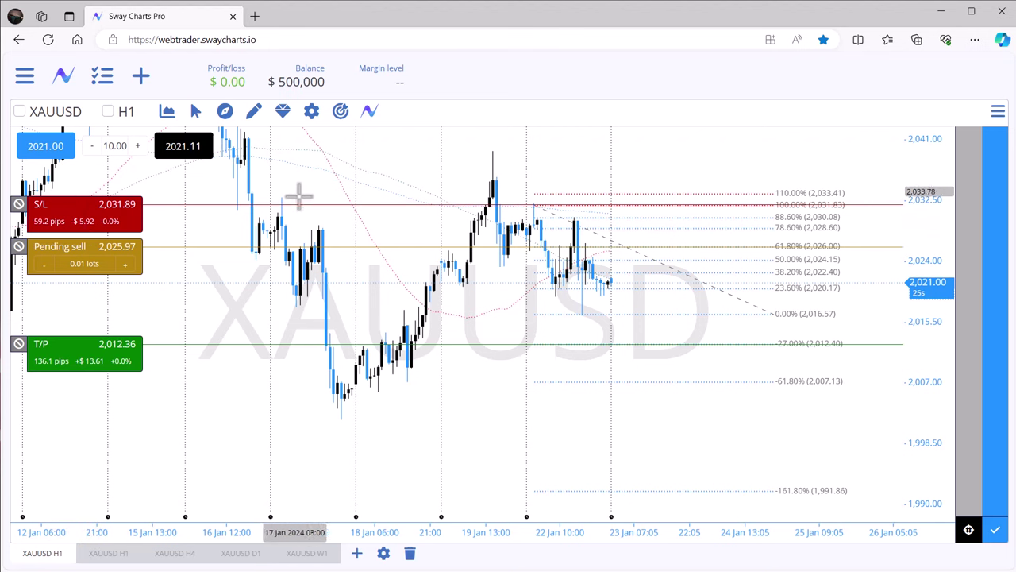
- Discard the drafted pending sell order and switch the chart cursor back to Move
click(19, 211)
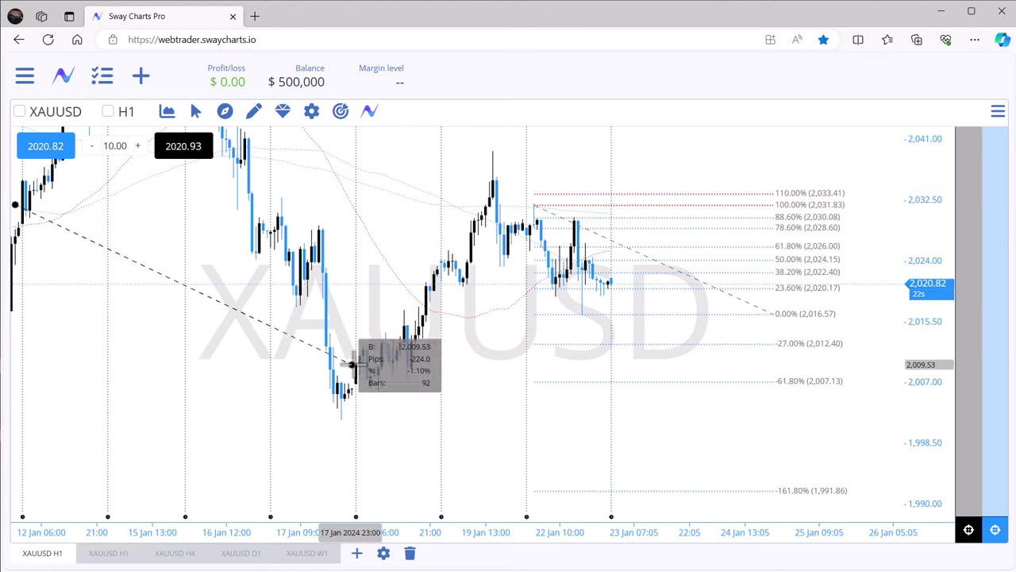
click(195, 113)
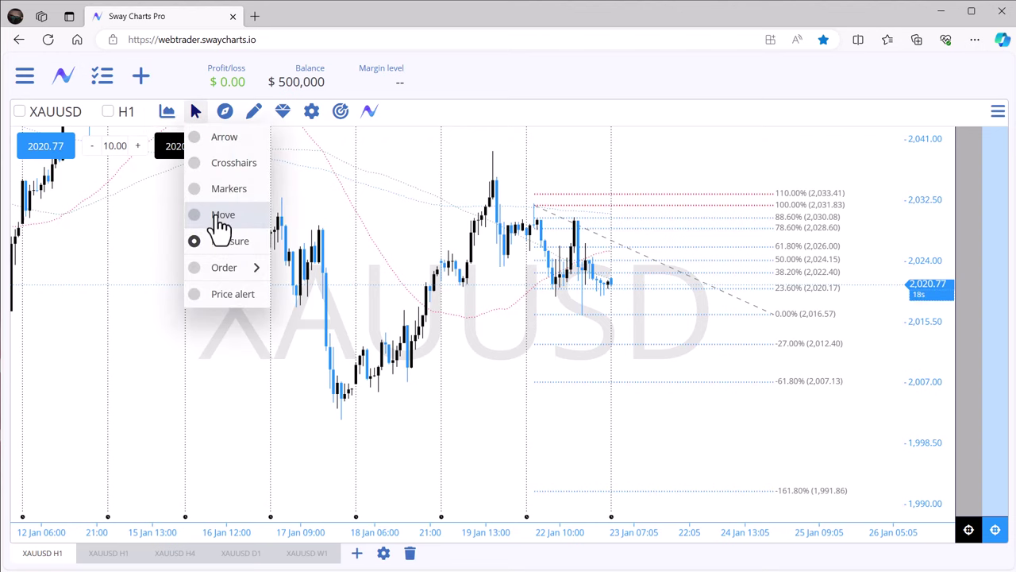
click(211, 223)
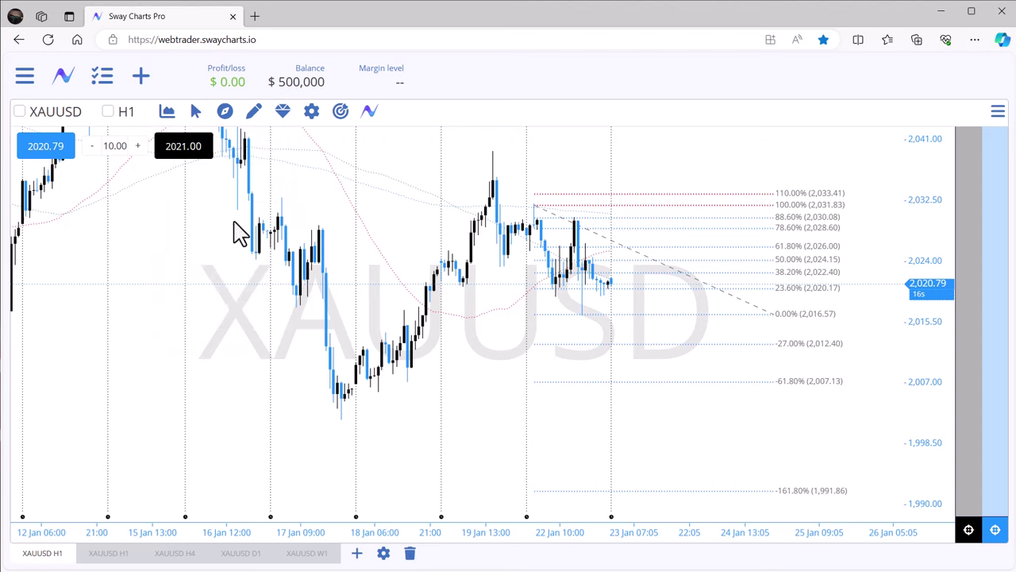
drag(366, 274, 251, 277)
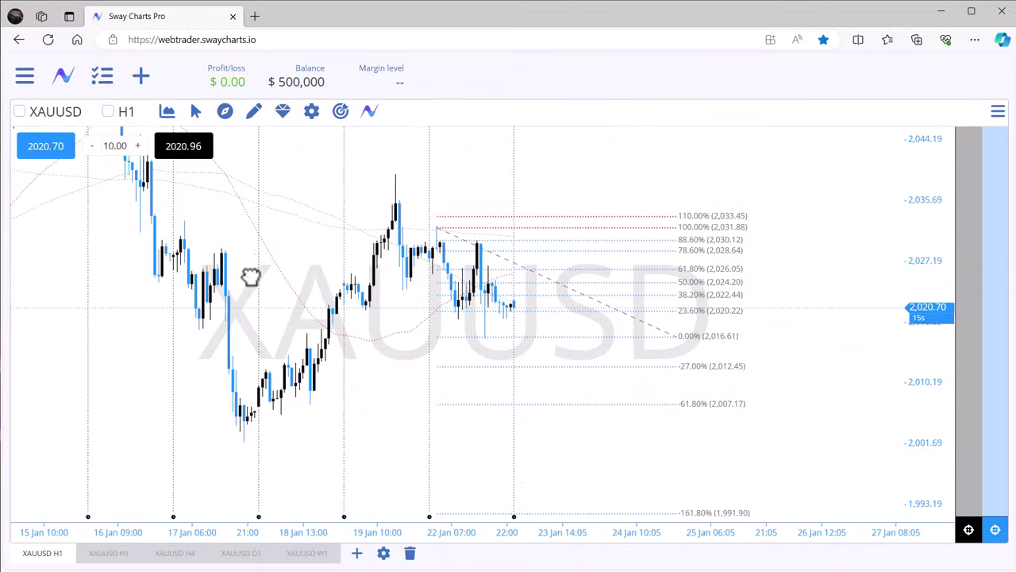
- View the list of saved chart templates and close it without loading any
click(311, 112)
mouse_move(365, 199)
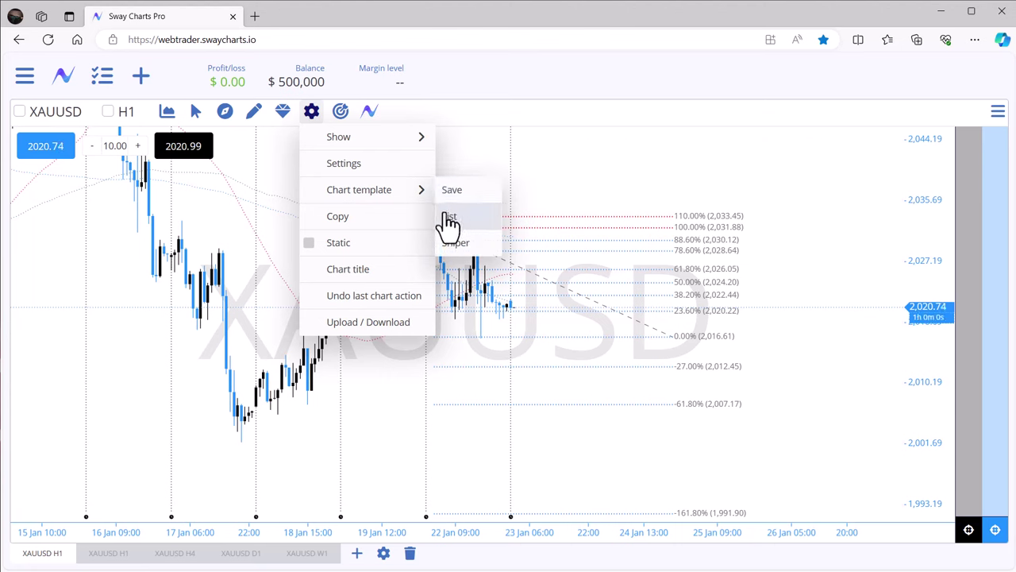
click(449, 218)
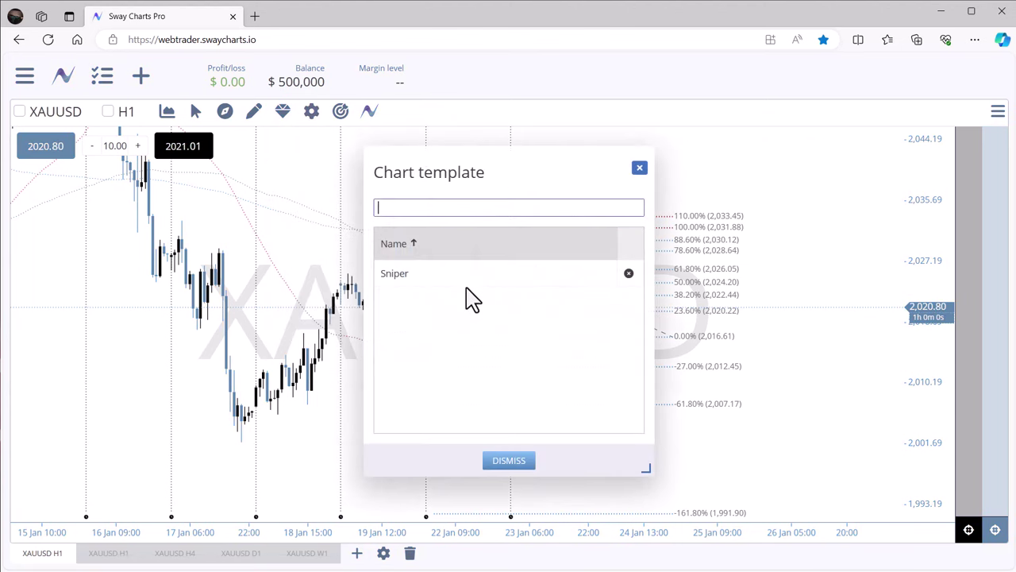
click(641, 170)
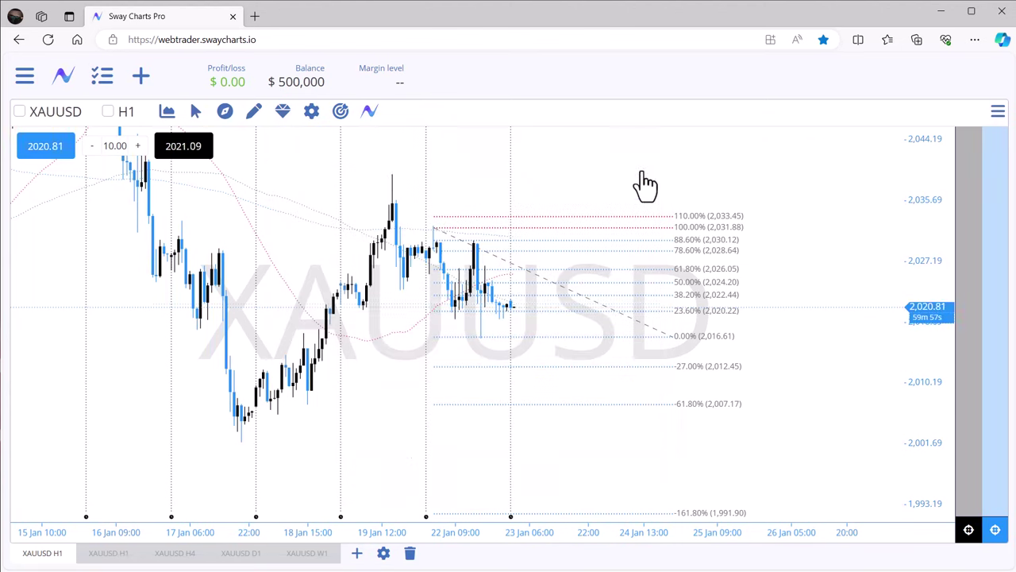
- Open the chart's settings and review the General, Scales and Chart categories, including the styles of the different chart types
click(312, 111)
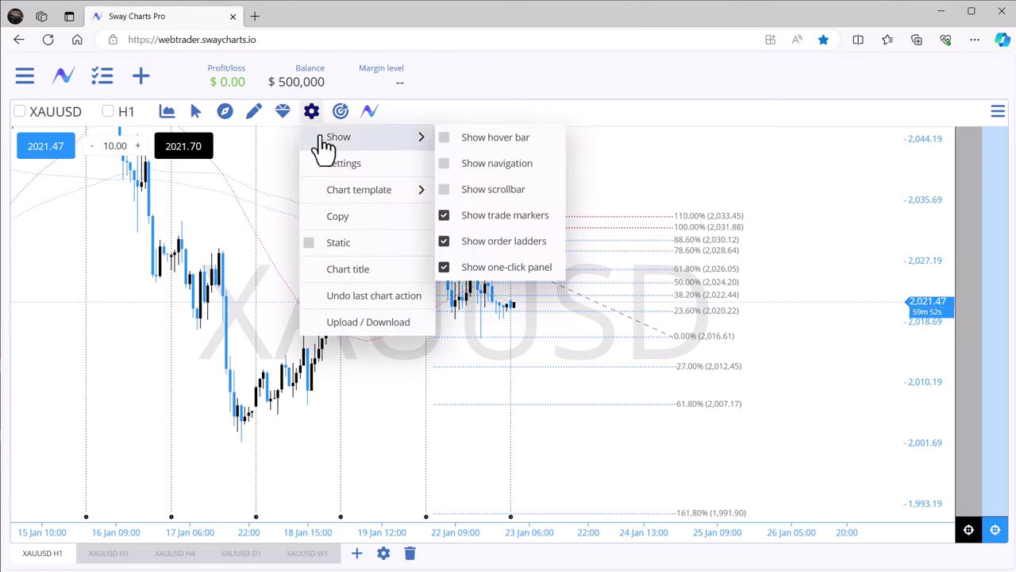
click(343, 165)
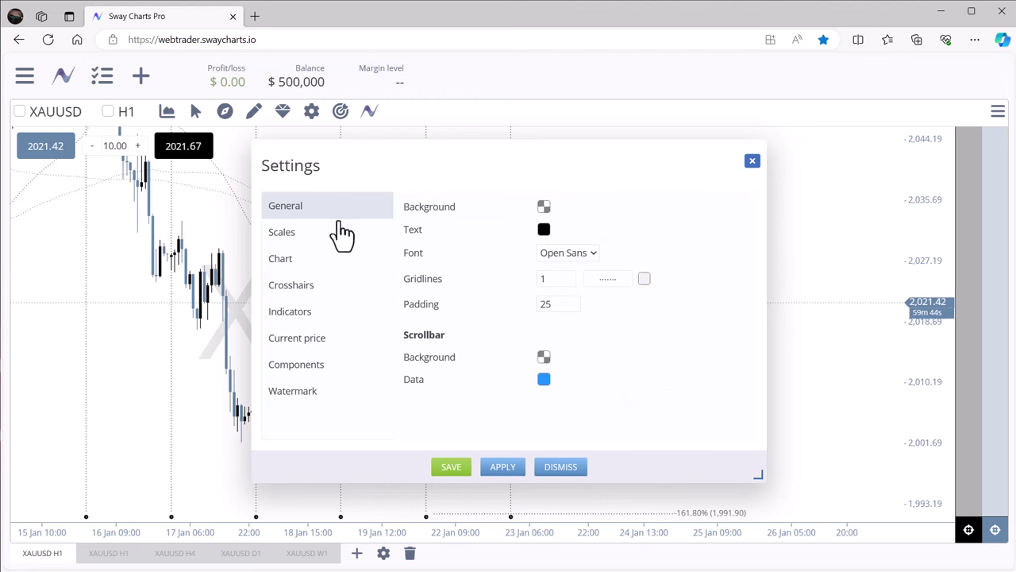
click(300, 244)
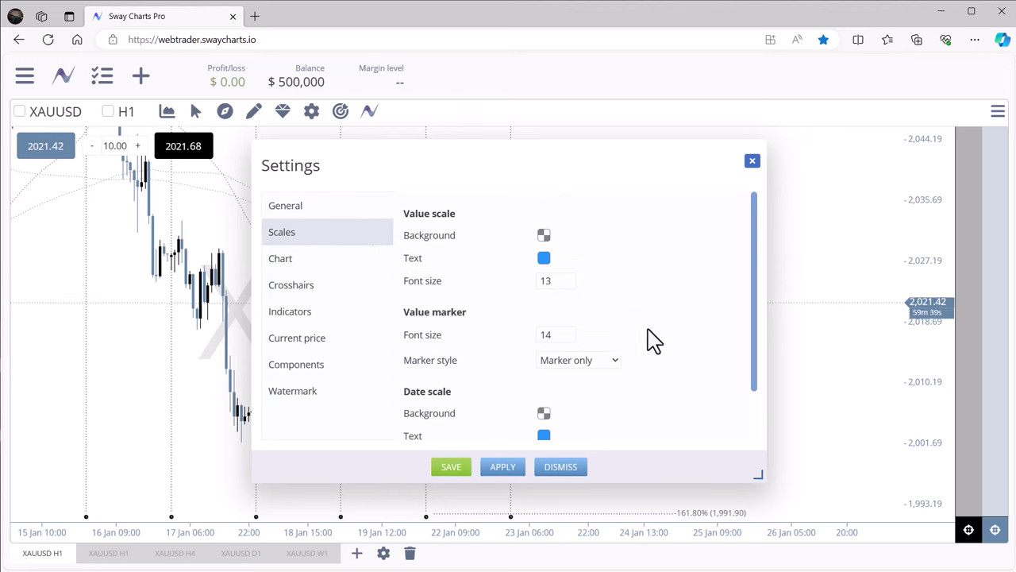
scroll(675, 305, down, 1)
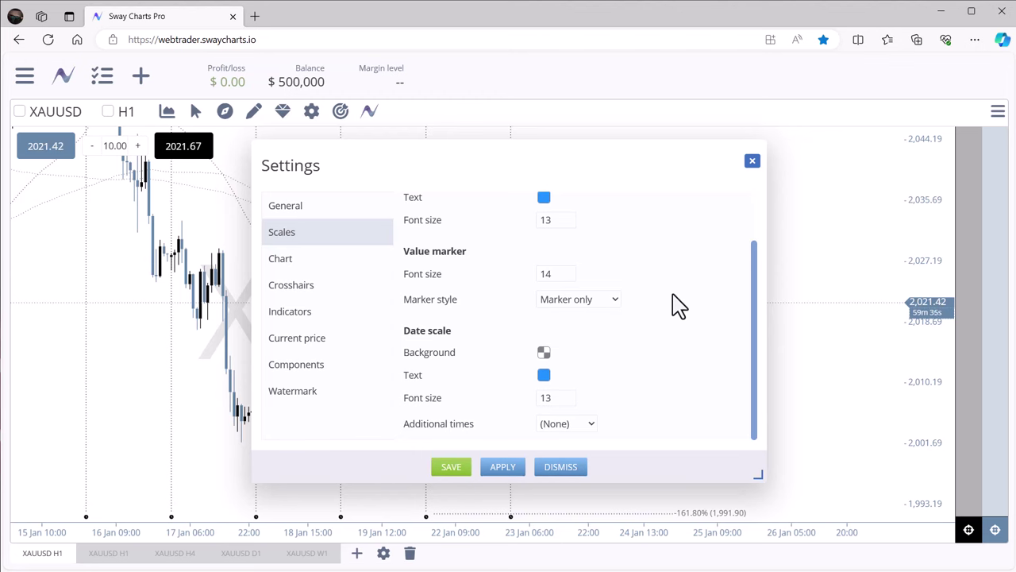
click(280, 260)
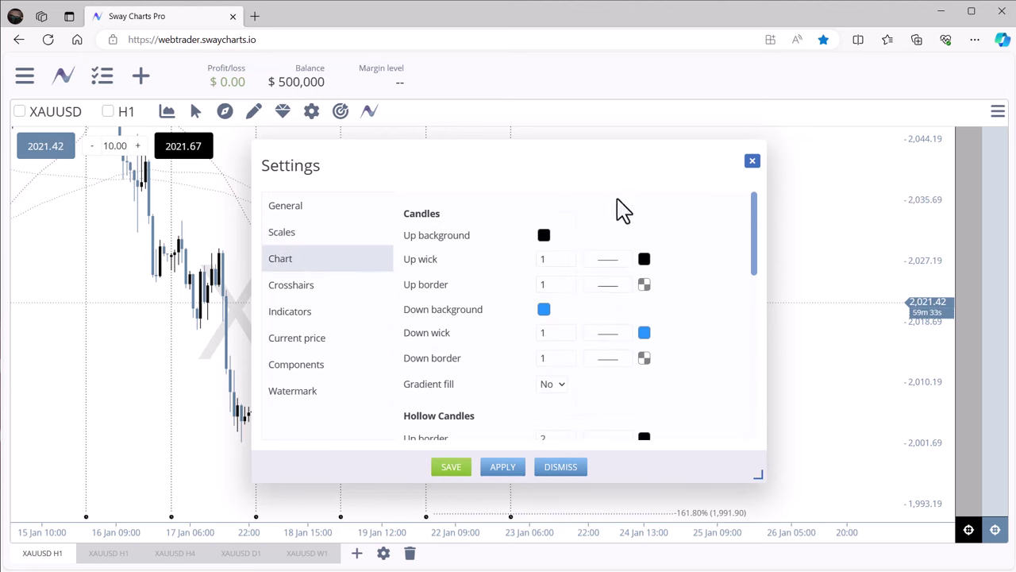
scroll(702, 302, down, 5)
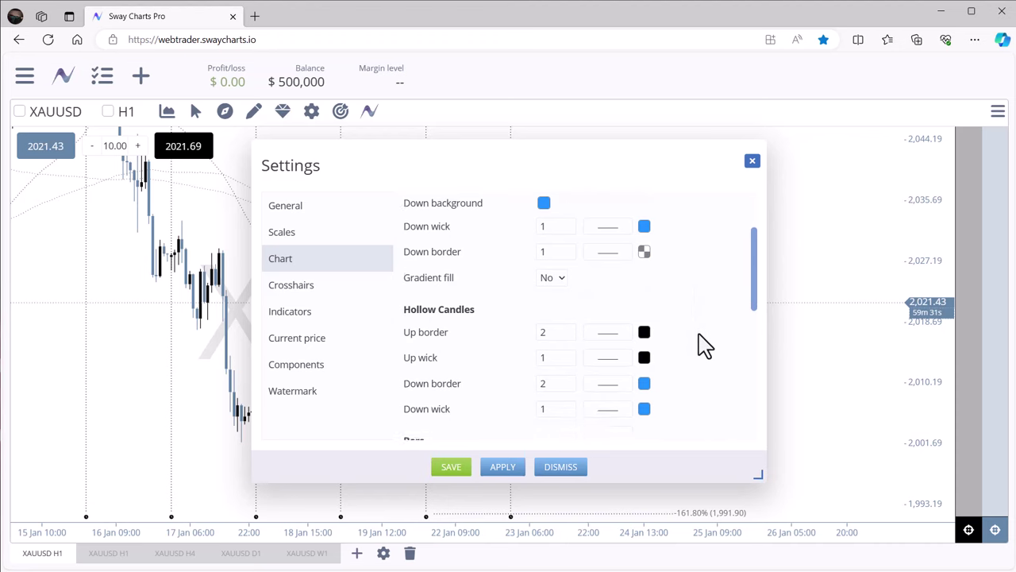
scroll(702, 347, down, 5)
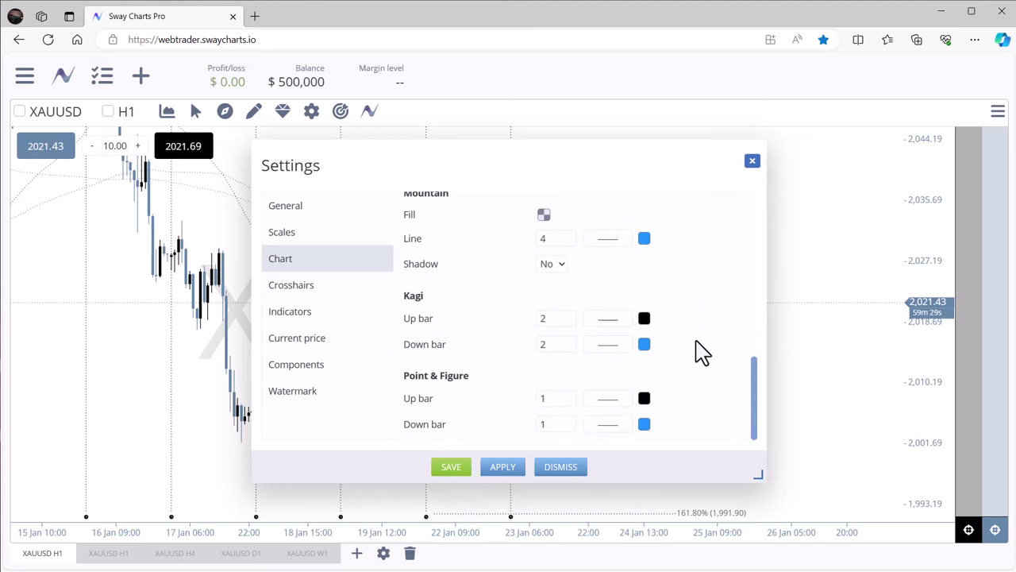
- Select the dashed line style for the crosshairs in the chart settings
click(303, 287)
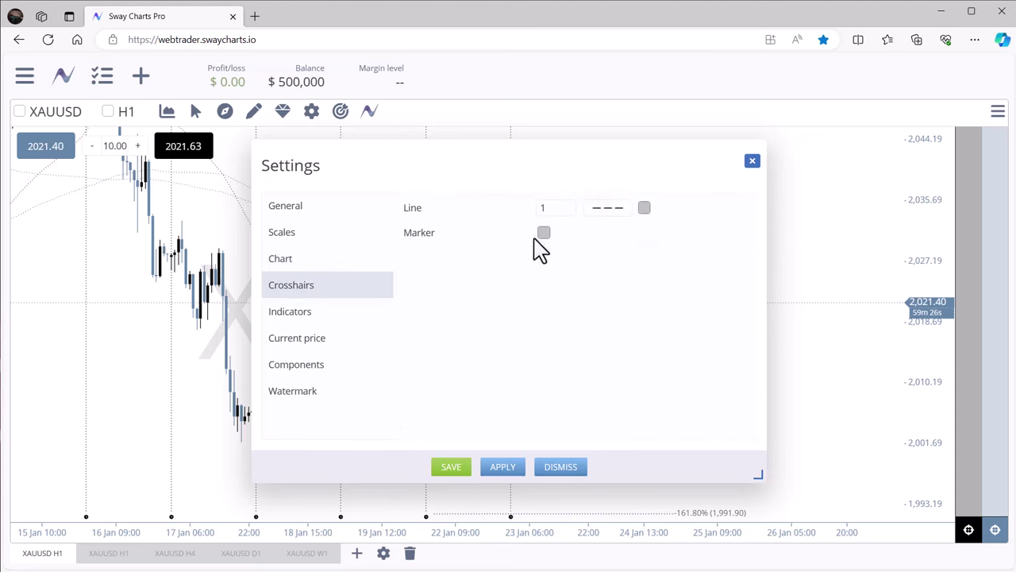
click(613, 210)
click(617, 254)
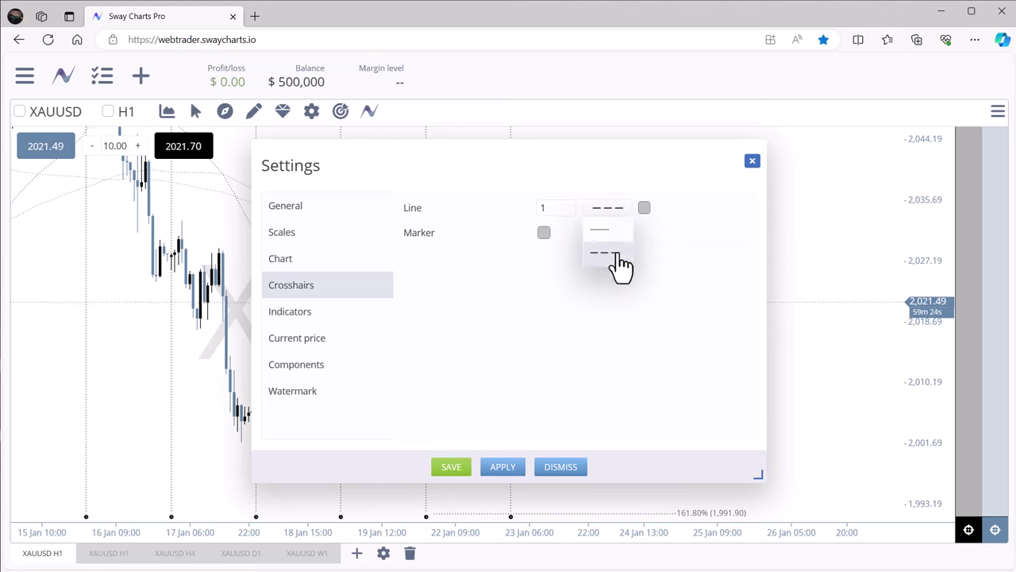
- Review the Indicators and Current price categories of the chart settings, including the price line styles and the time remaining option
click(306, 316)
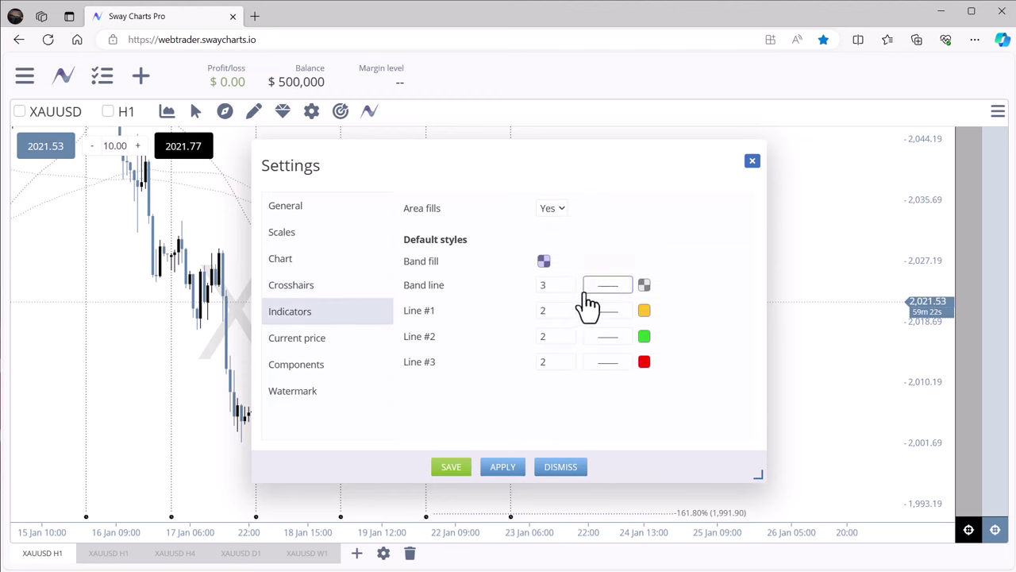
click(308, 343)
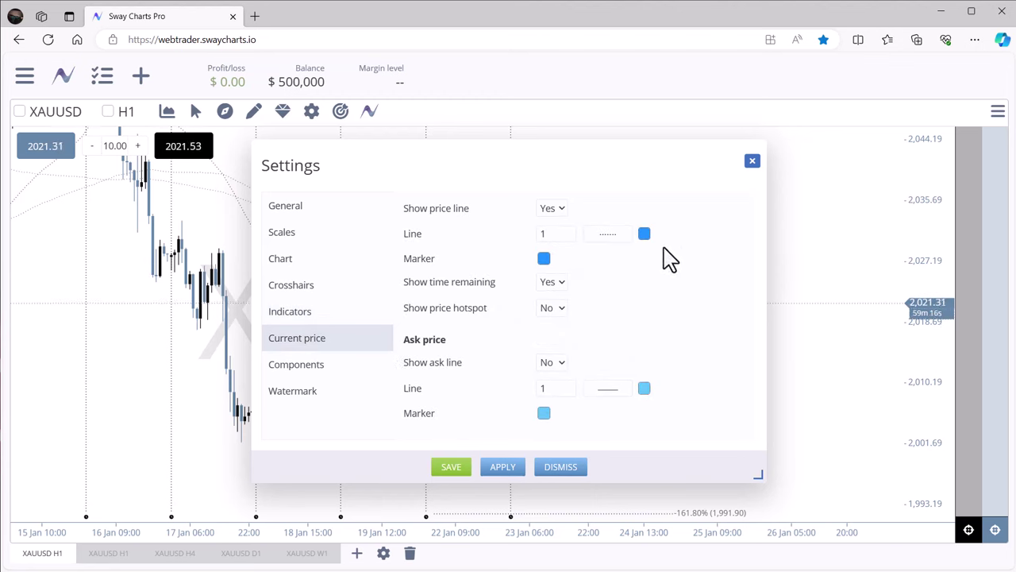
click(611, 236)
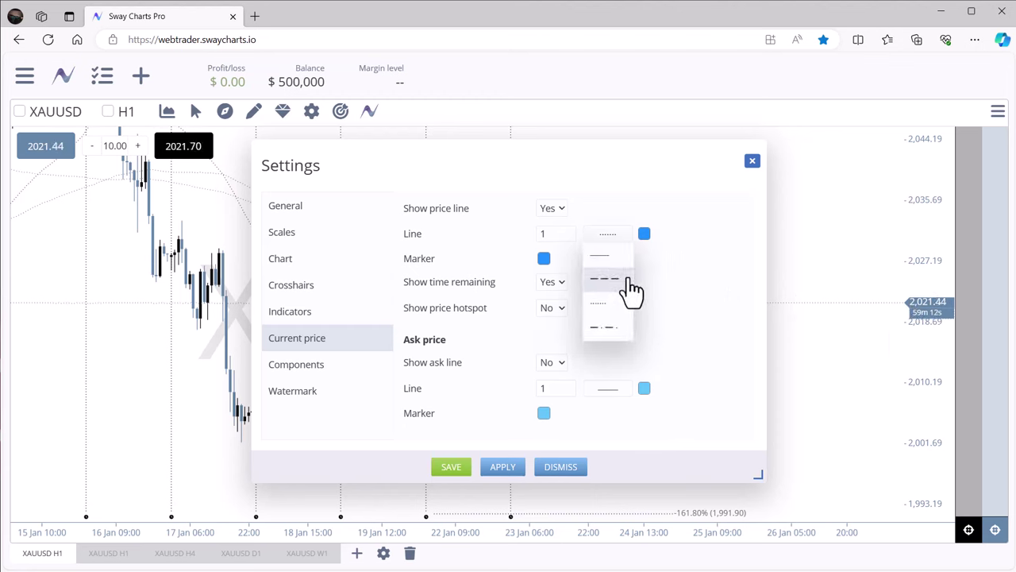
click(690, 283)
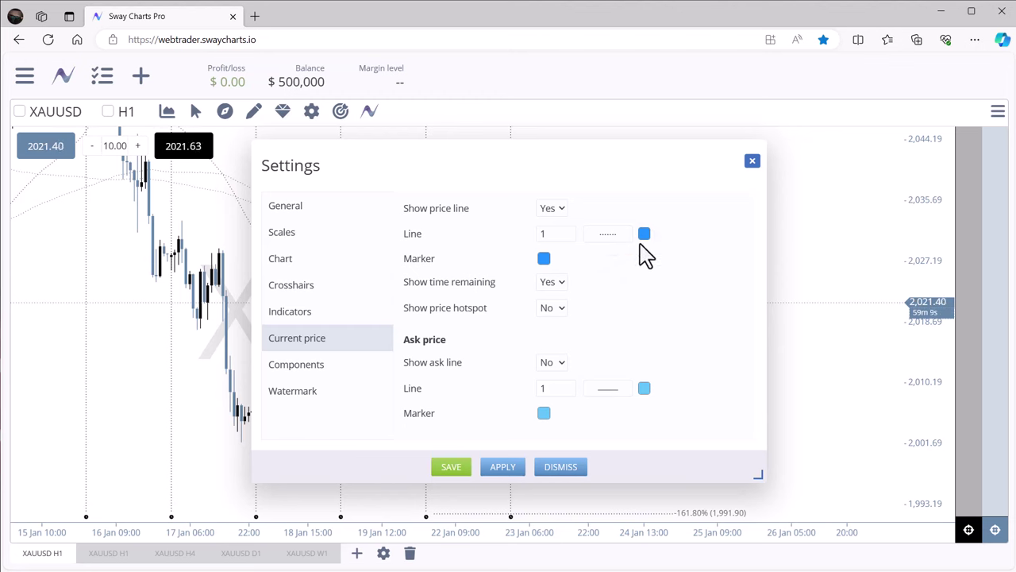
click(556, 283)
click(559, 294)
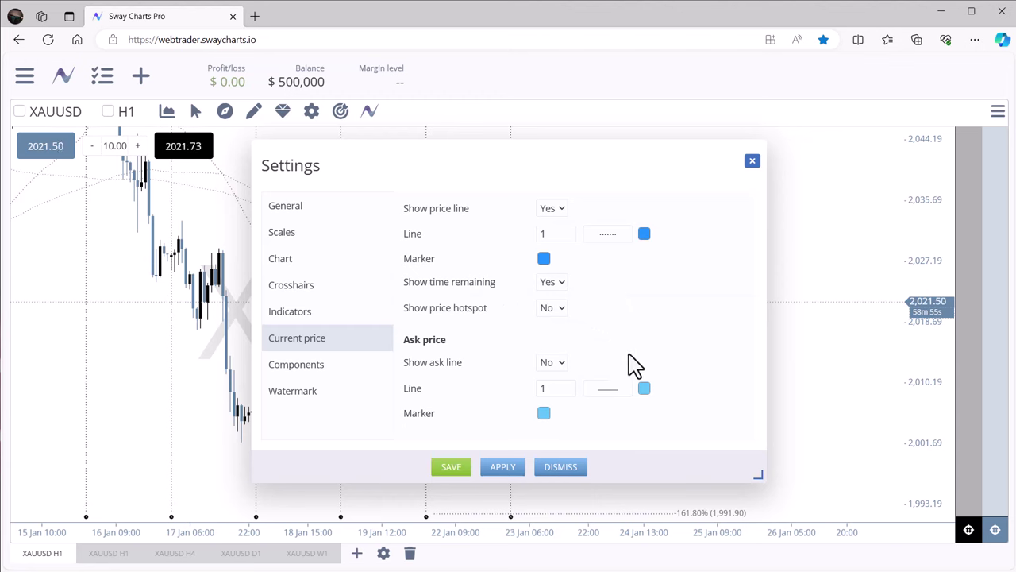
- Review the Components and Watermark settings, including the watermark's colour, font and image mode choices, and dismiss the settings without saving
click(314, 373)
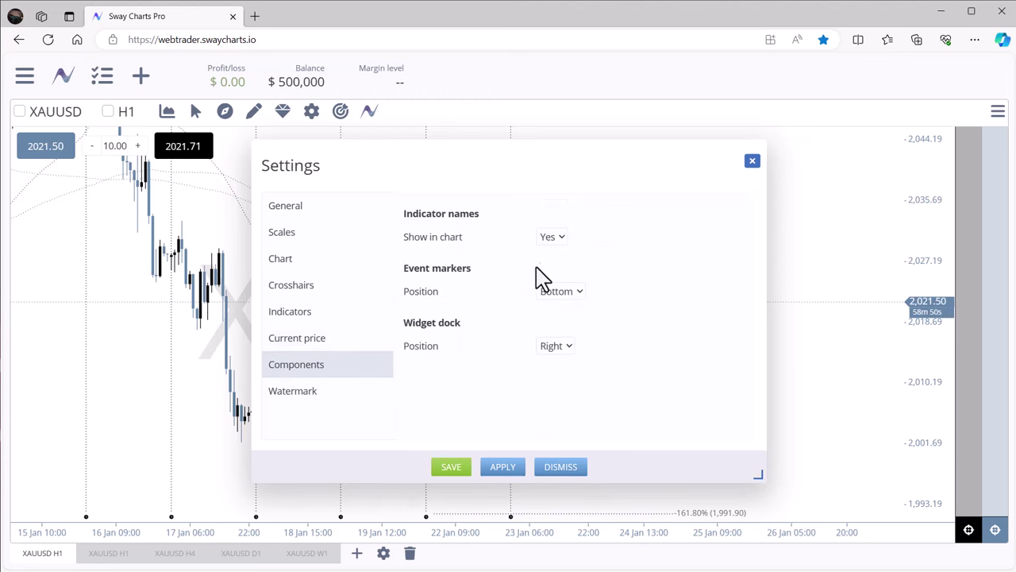
click(314, 392)
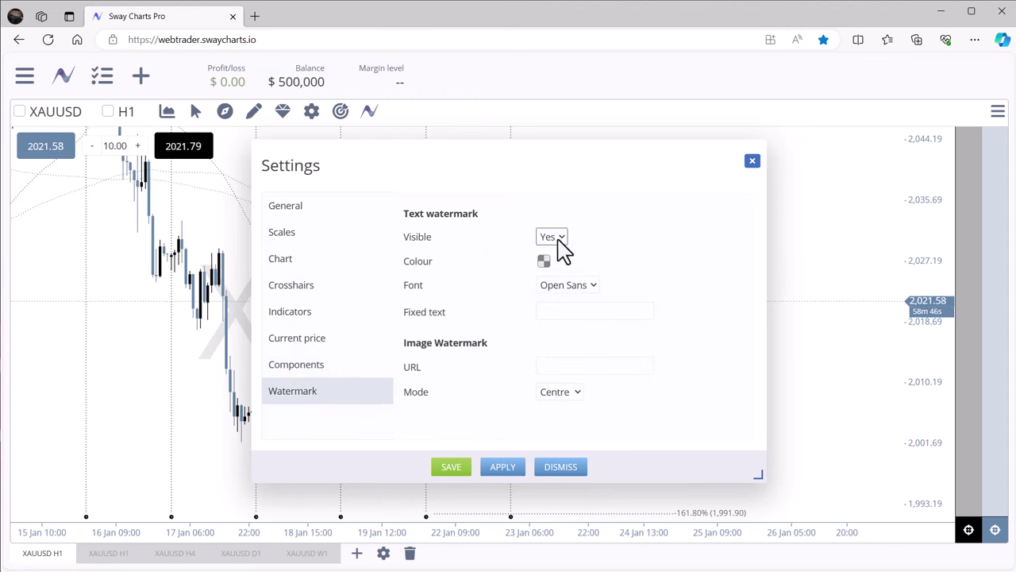
click(544, 262)
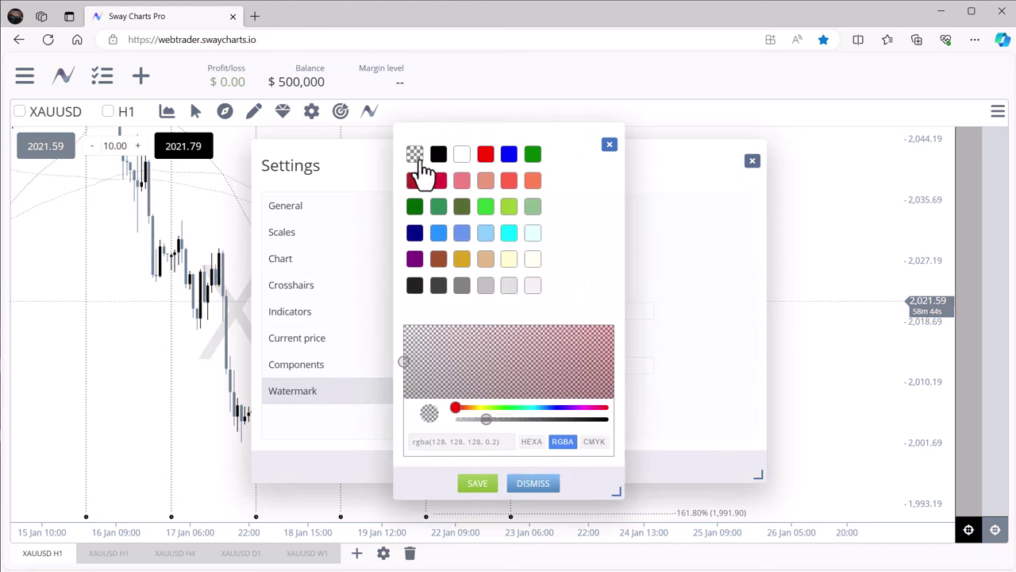
click(610, 146)
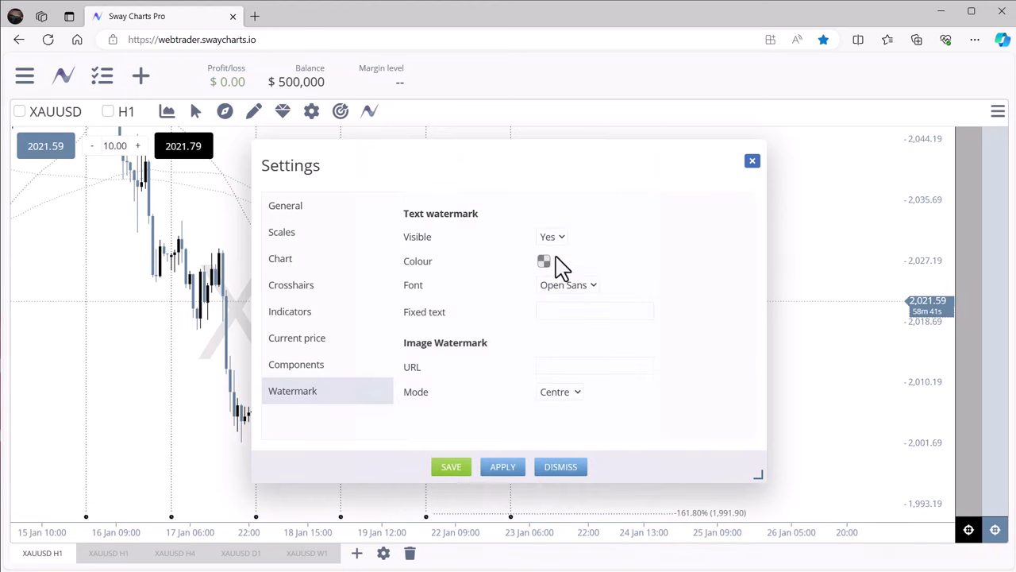
click(588, 288)
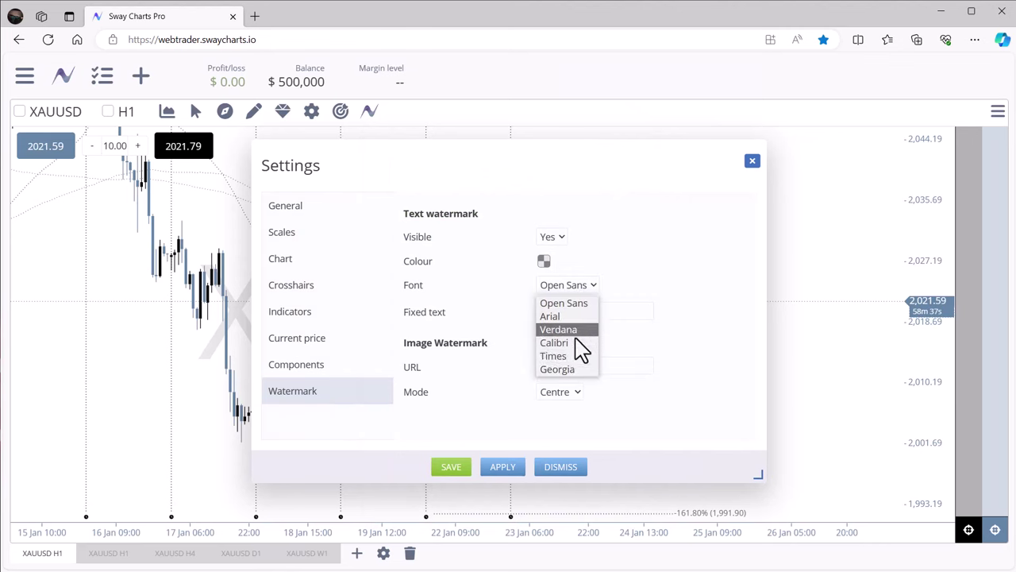
click(645, 278)
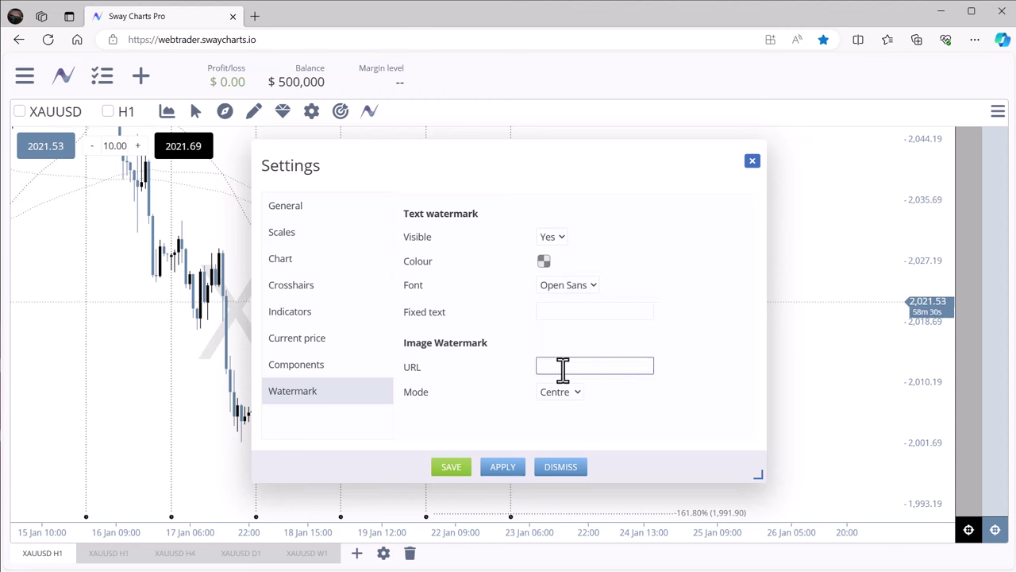
click(572, 392)
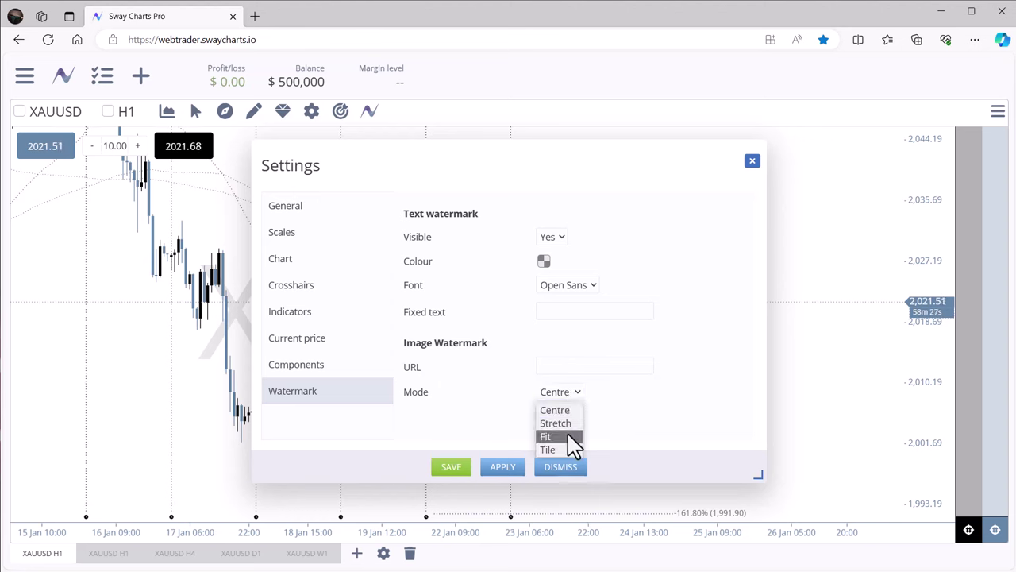
click(651, 419)
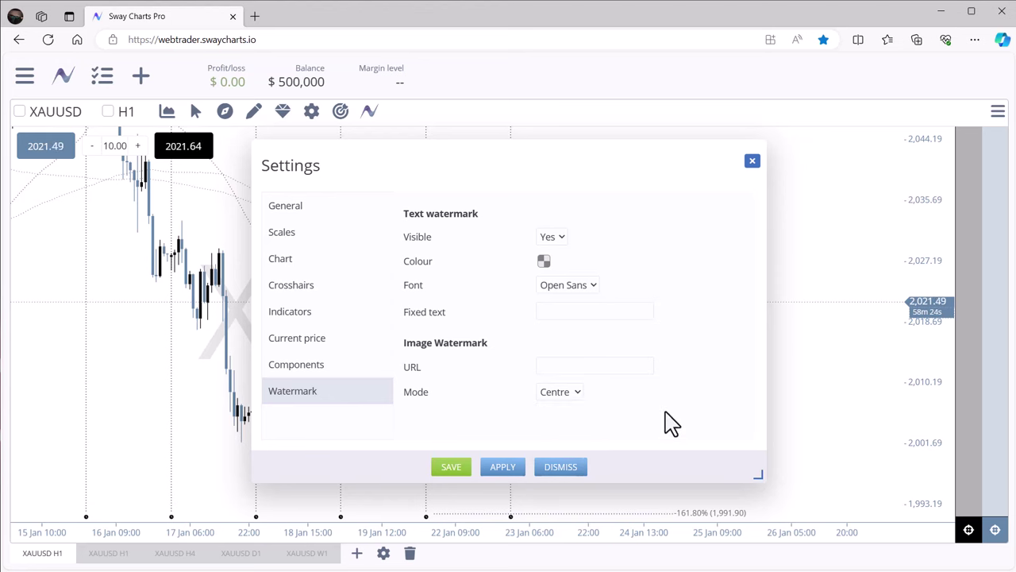
click(308, 211)
click(543, 469)
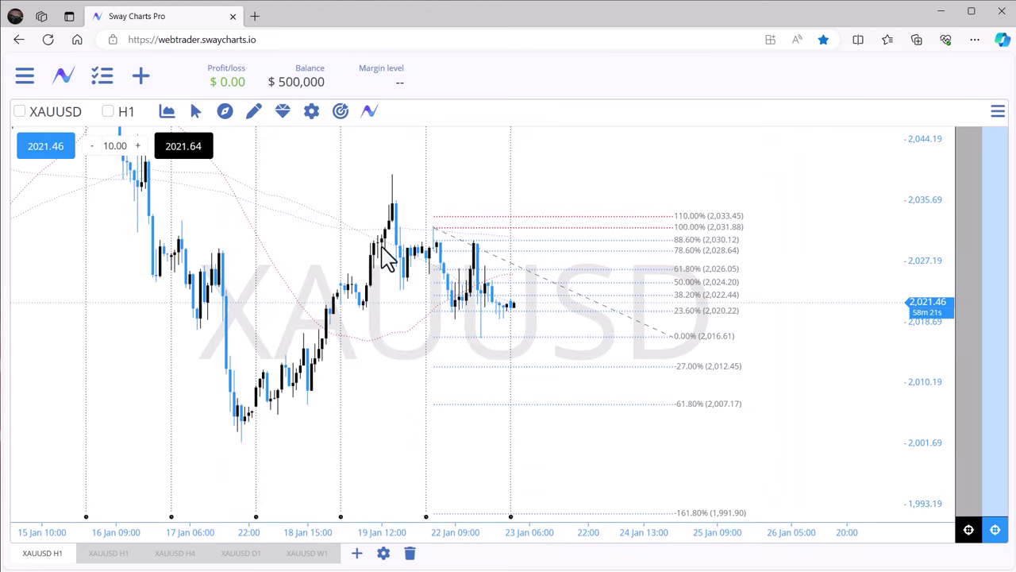
- Open the form for saving the chart as a template, look over its options and close it without saving
drag(494, 425, 484, 406)
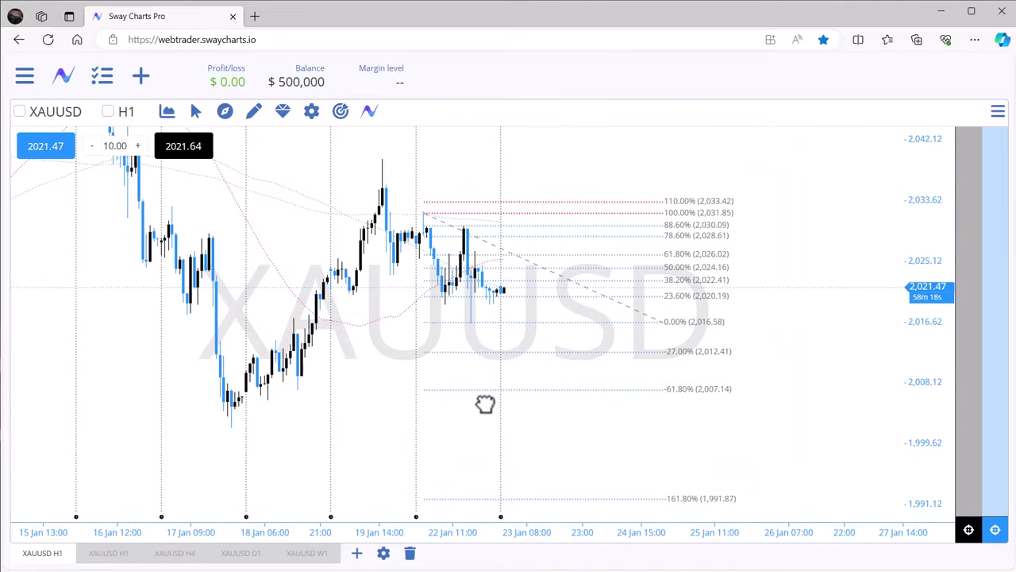
click(311, 111)
mouse_move(370, 208)
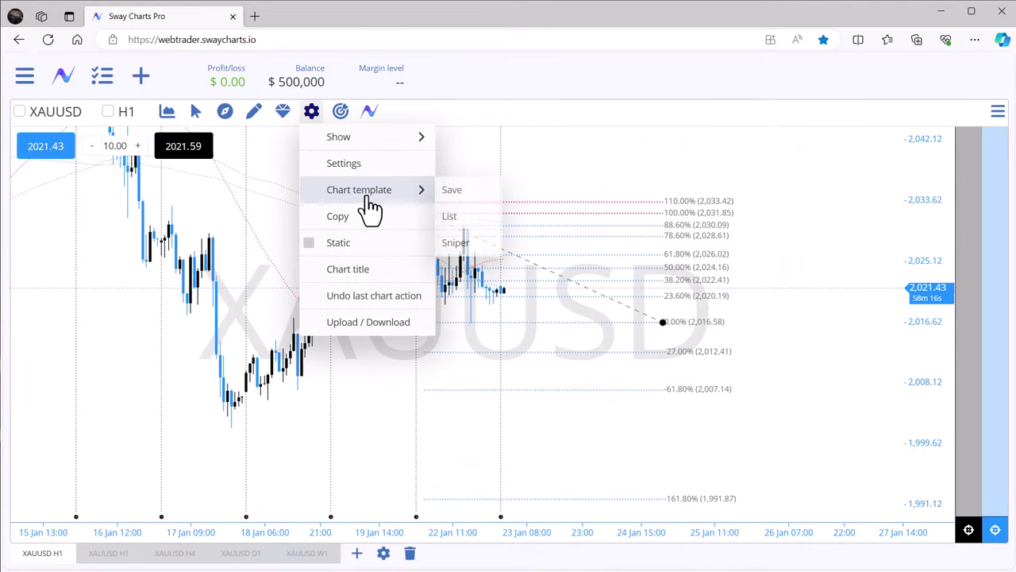
click(455, 192)
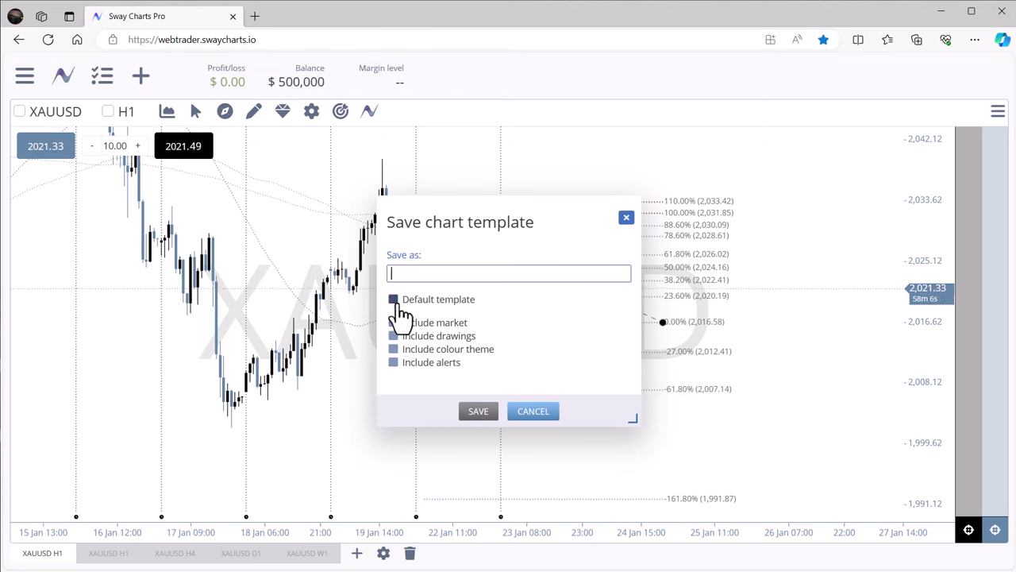
click(627, 217)
- Make the XAUUSD chart static, look across its recent price history and turn the static option off
click(314, 112)
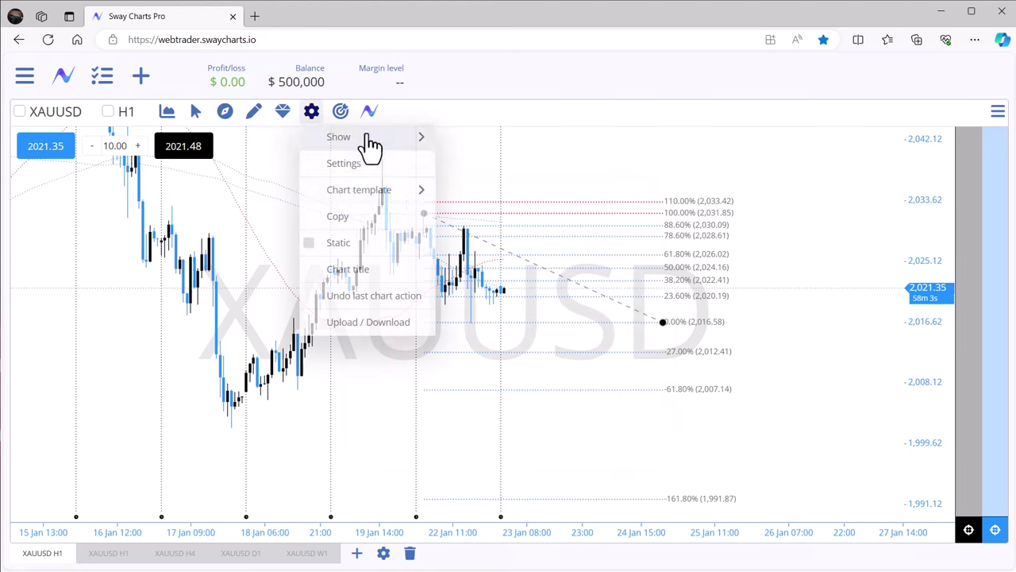
mouse_move(389, 191)
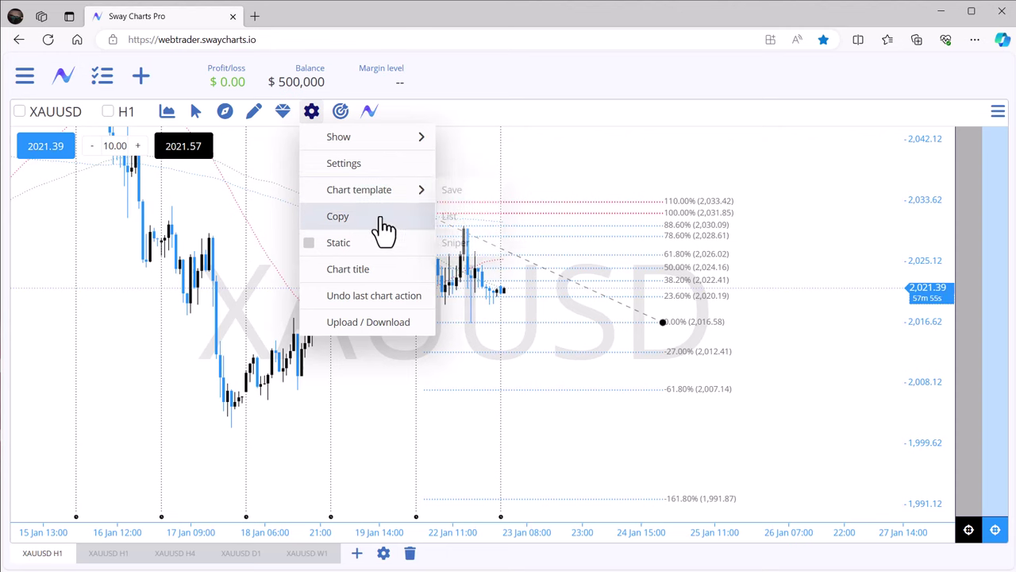
click(322, 246)
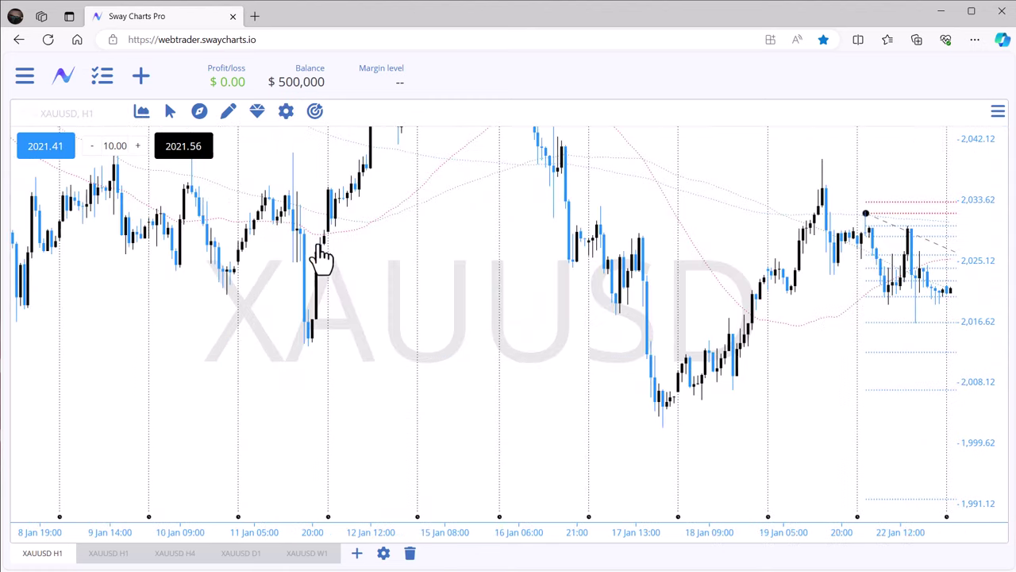
drag(623, 295, 425, 300)
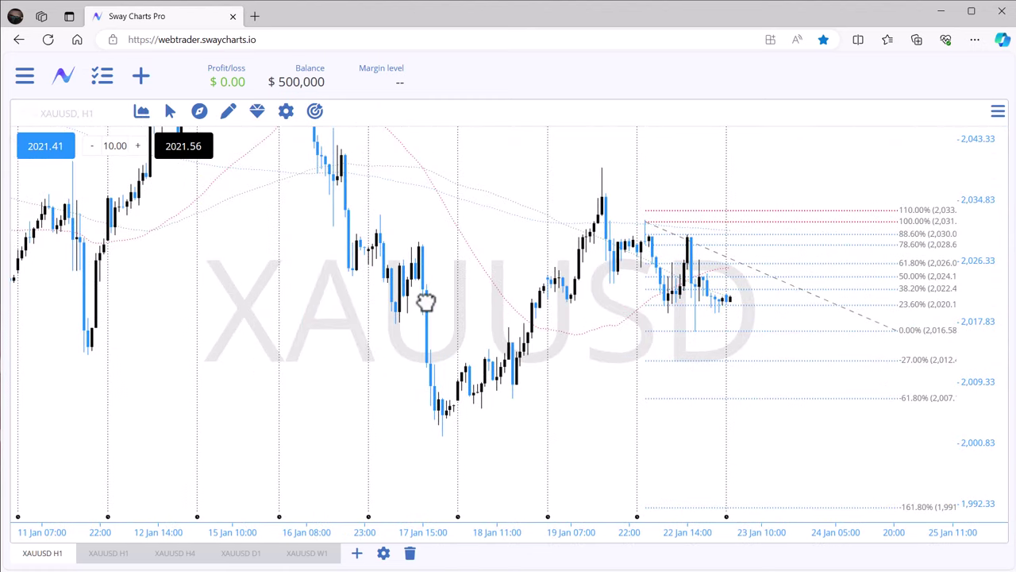
drag(500, 274, 432, 301)
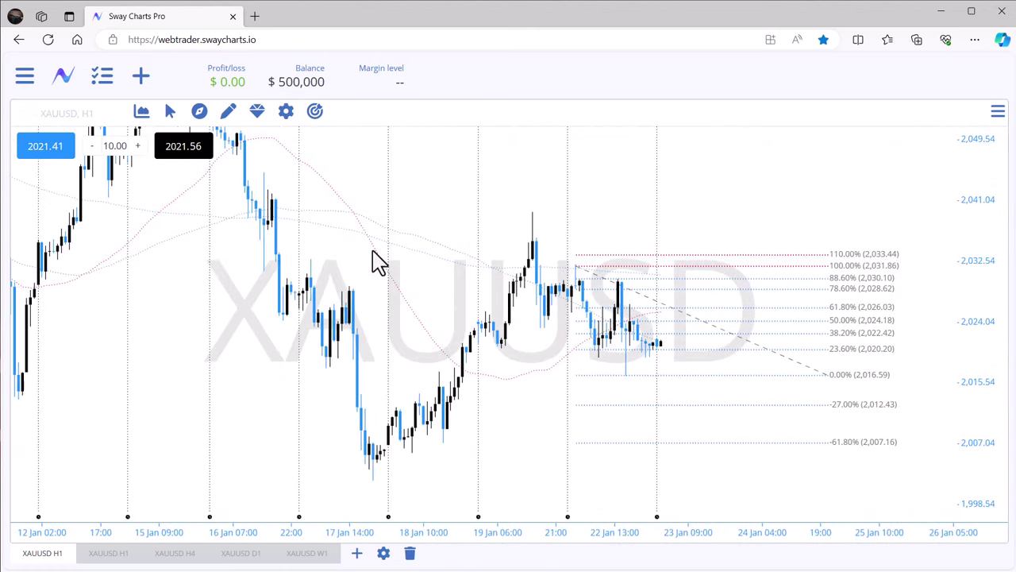
click(285, 113)
click(312, 247)
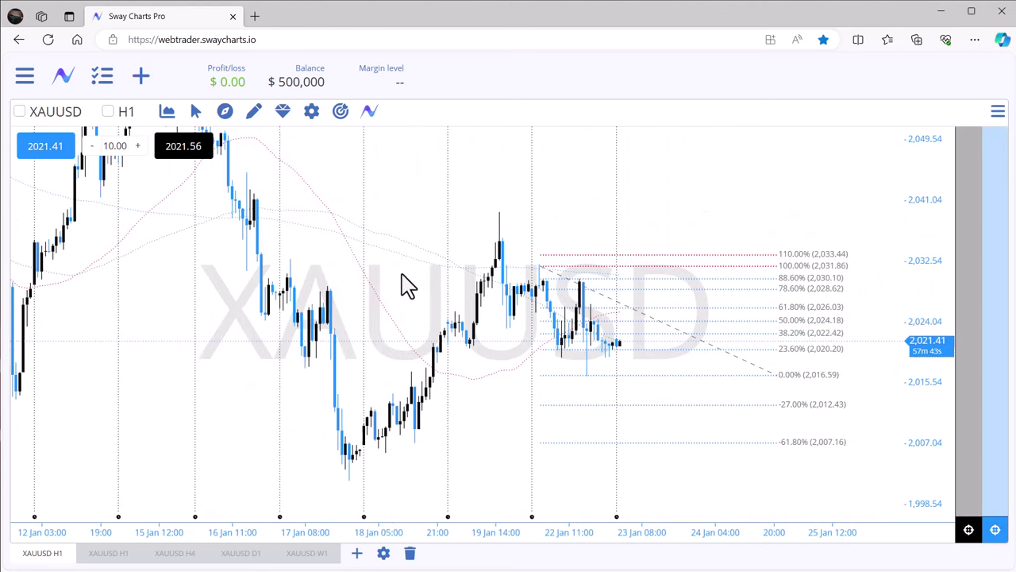
- Turn the static option on once more to inspect the fixed market and timeframe title, and restore the non-static chart
click(310, 113)
click(334, 243)
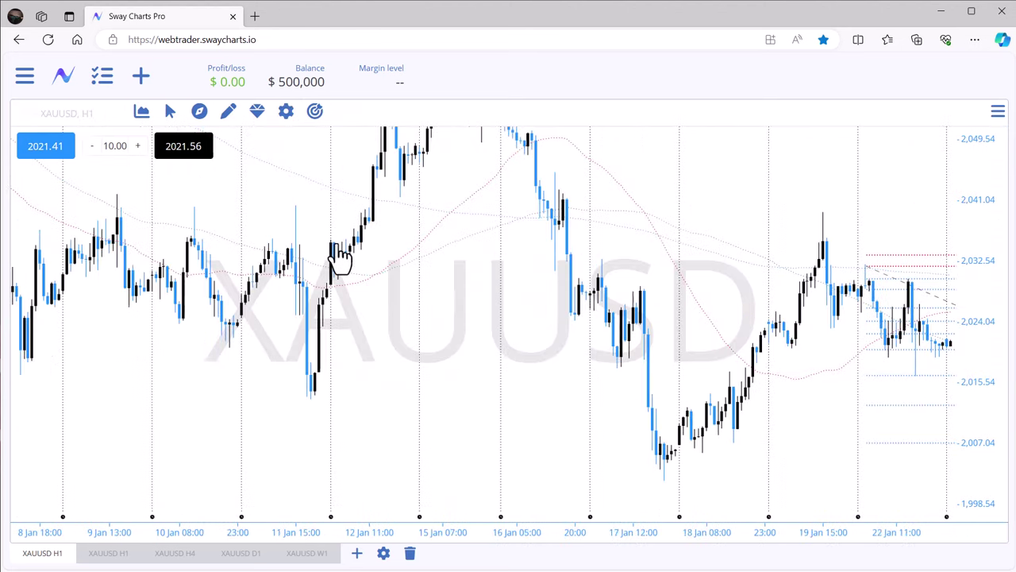
drag(765, 294, 704, 216)
drag(613, 298, 596, 256)
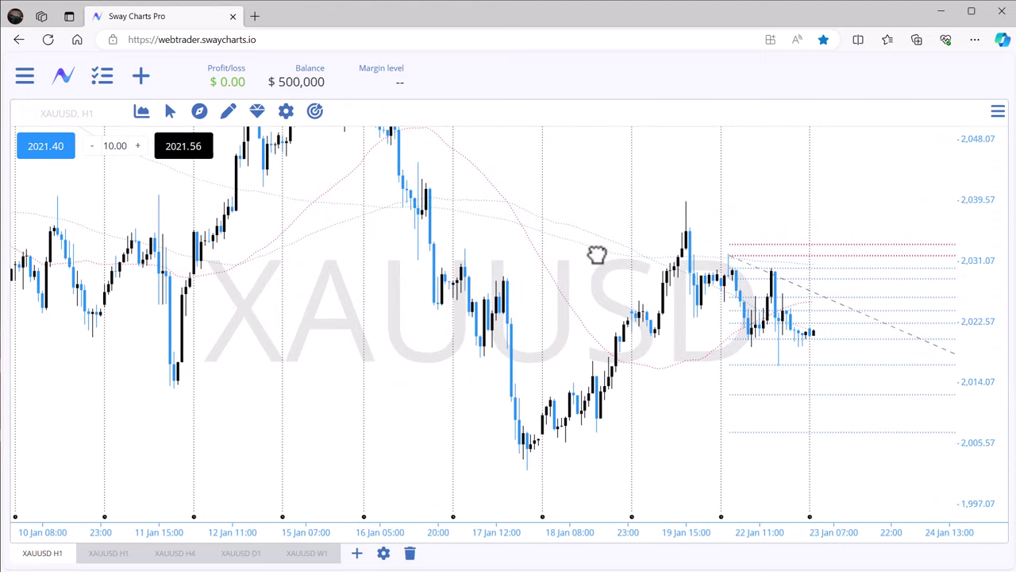
click(287, 115)
click(185, 215)
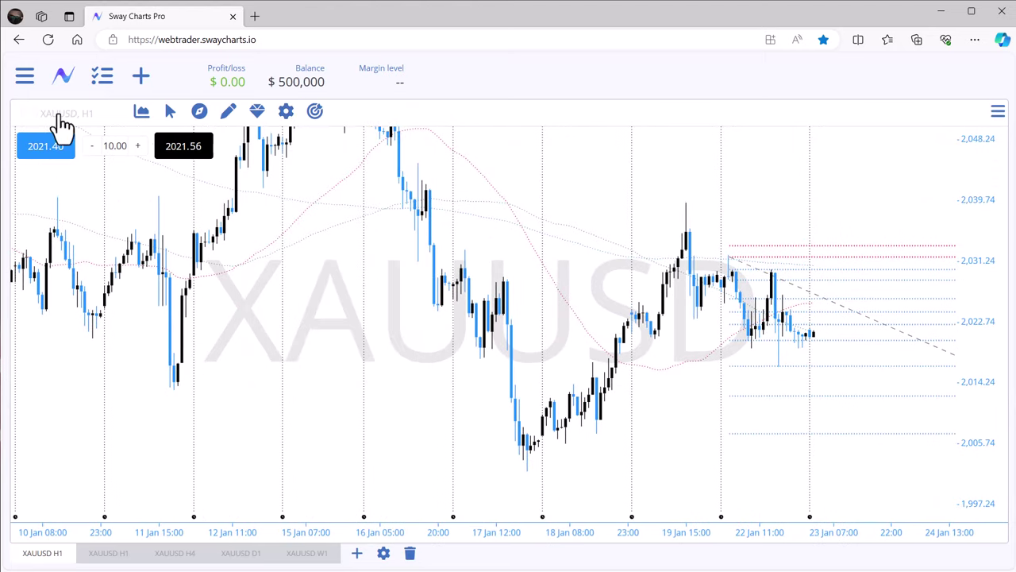
click(288, 112)
click(351, 243)
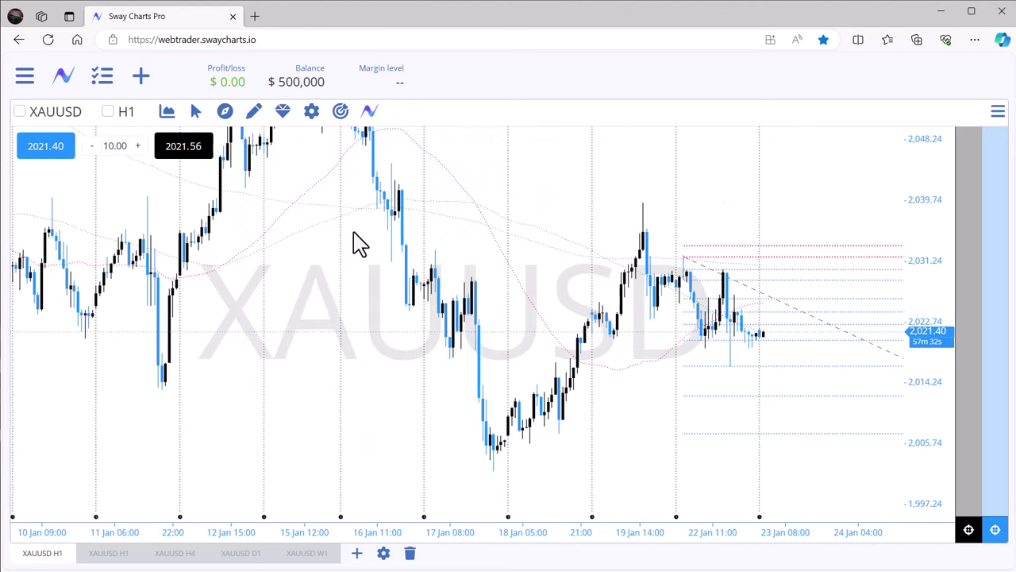
drag(507, 192, 434, 204)
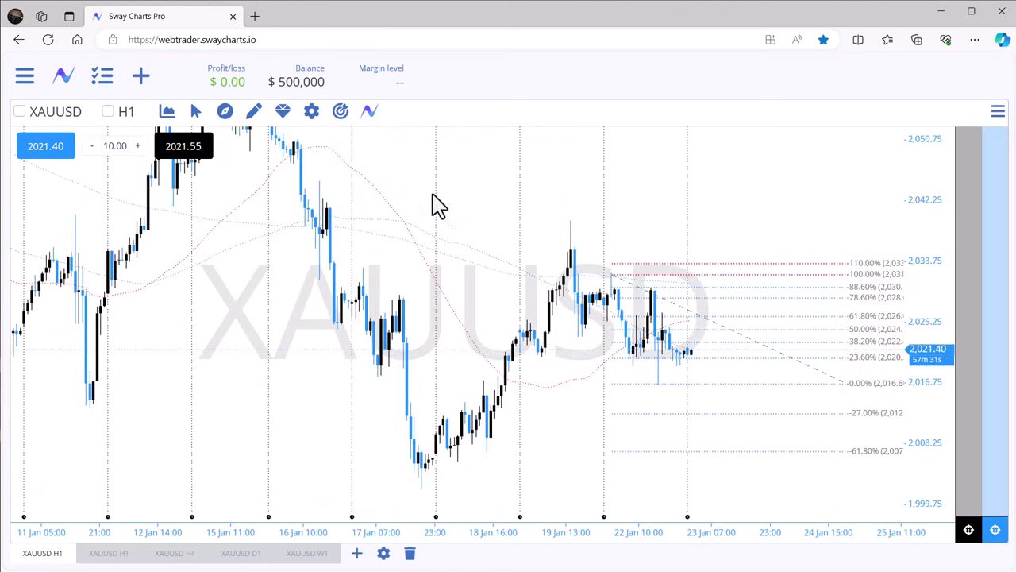
- Open the new price alert form for XAUUSD, review its options from price to alert expiry, and dismiss it without saving
click(312, 112)
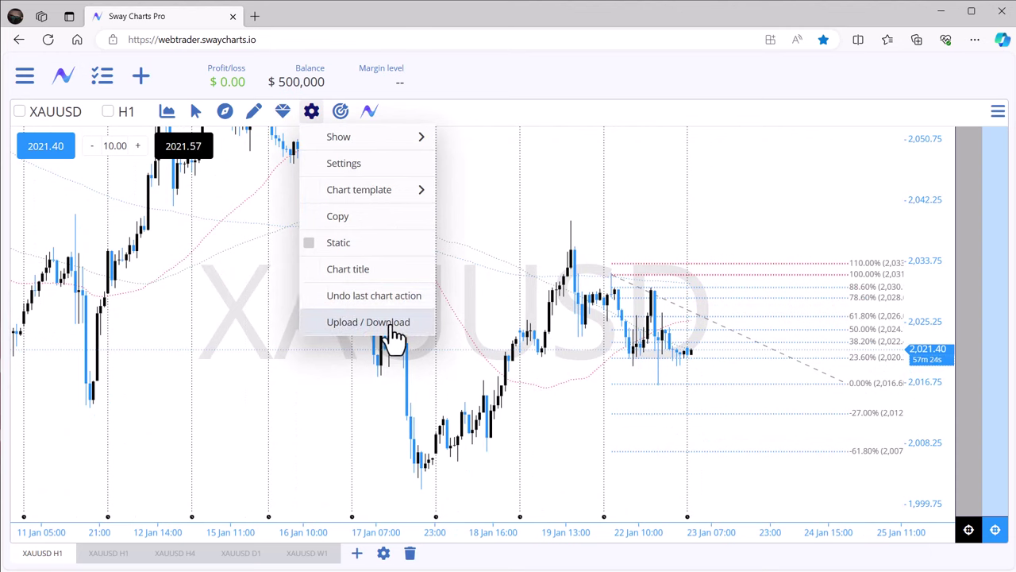
mouse_move(340, 132)
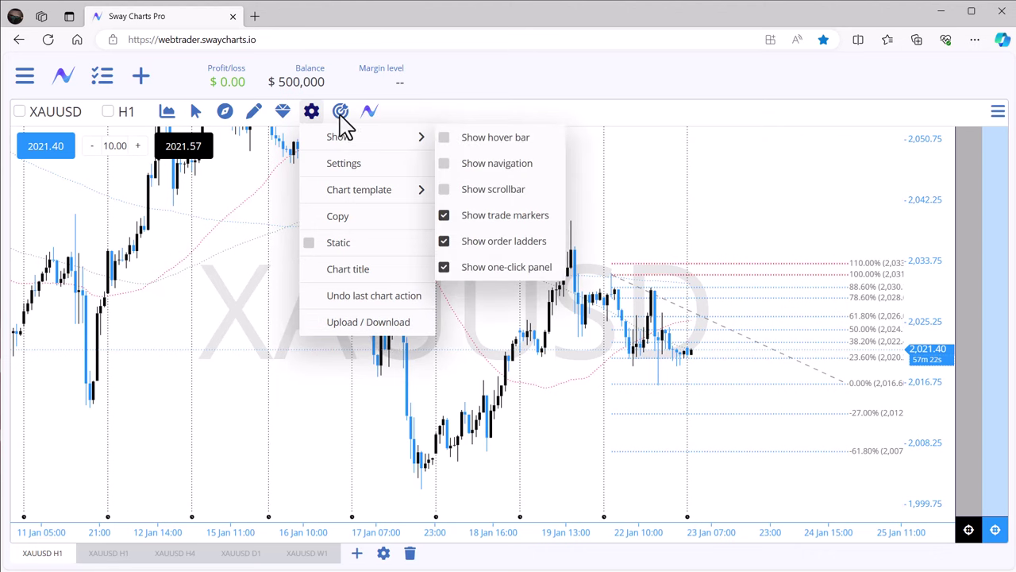
click(342, 116)
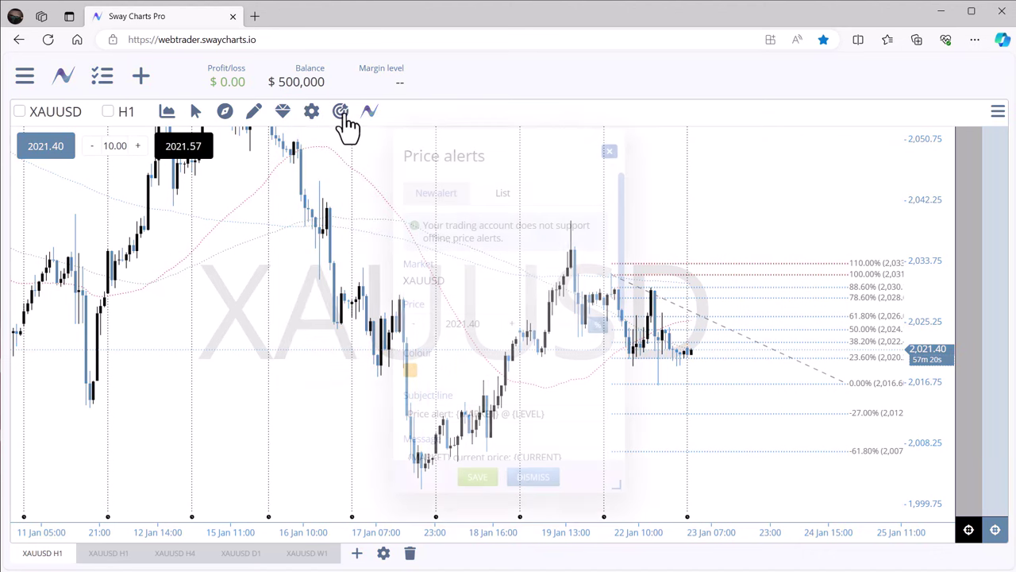
drag(491, 145, 457, 131)
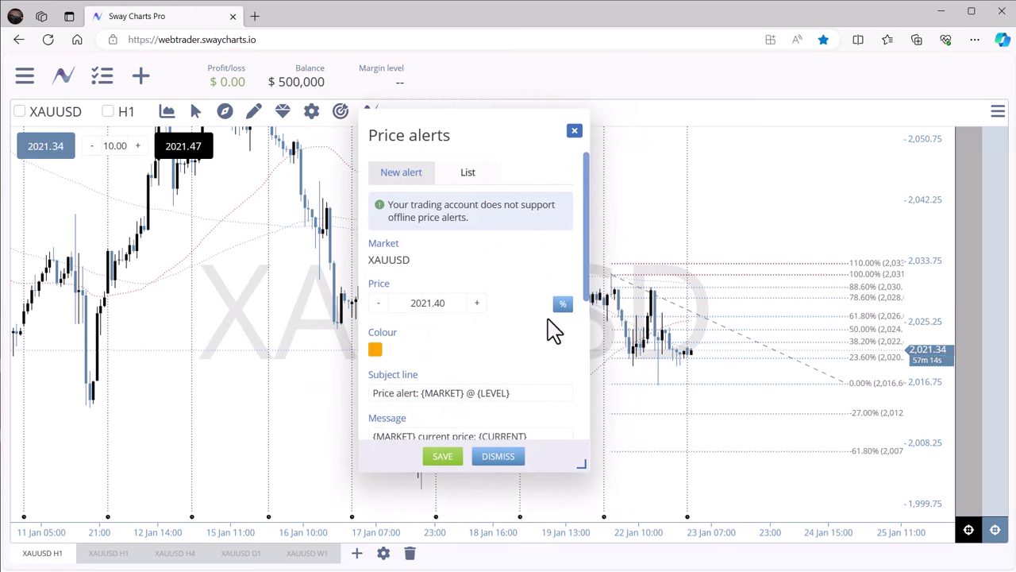
scroll(449, 318, down, 2)
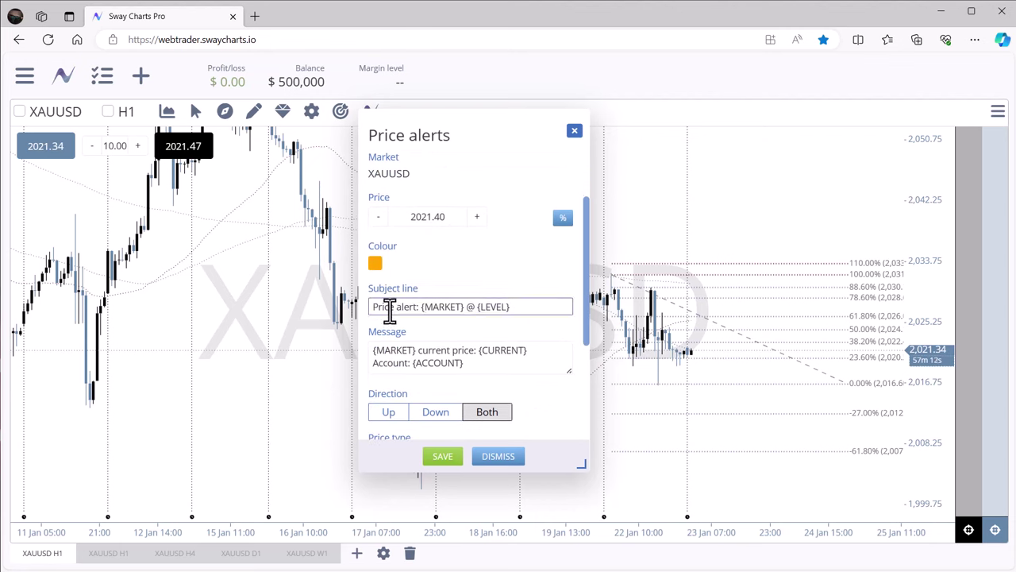
scroll(483, 352, down, 4)
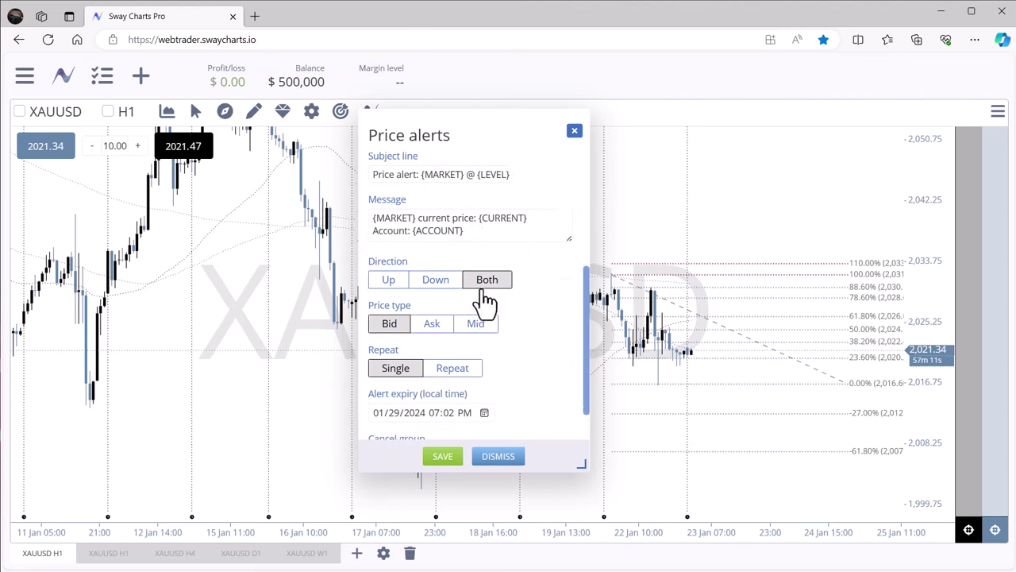
click(498, 458)
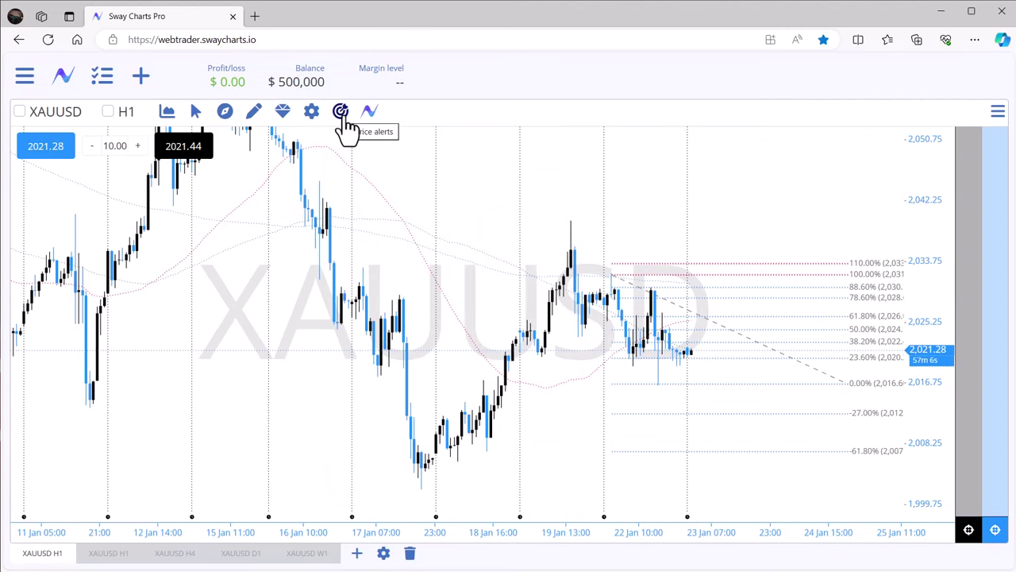
- Open the new order form for XAUUSD, try its Simple layout and return it to the Full layout
click(368, 113)
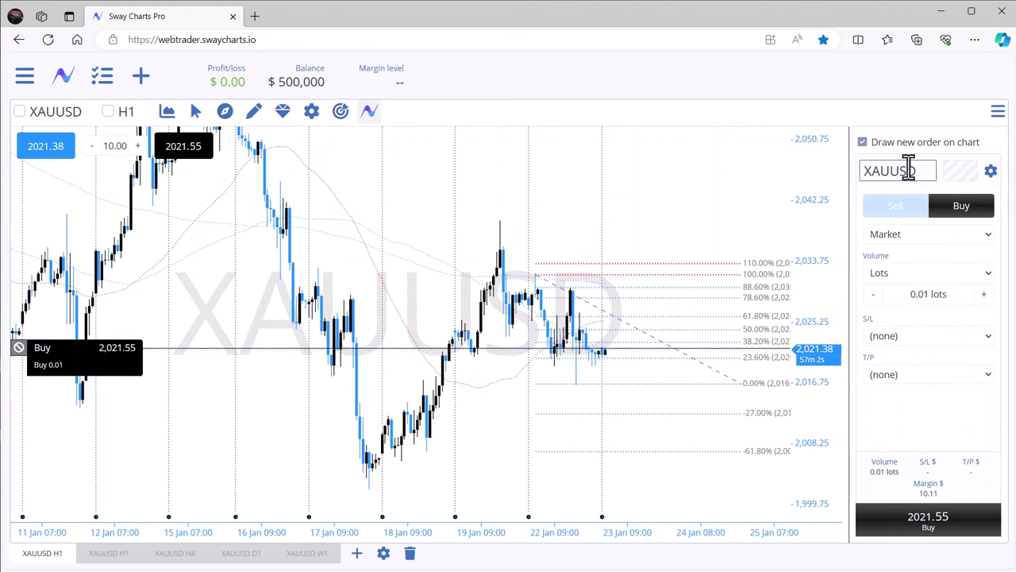
click(991, 172)
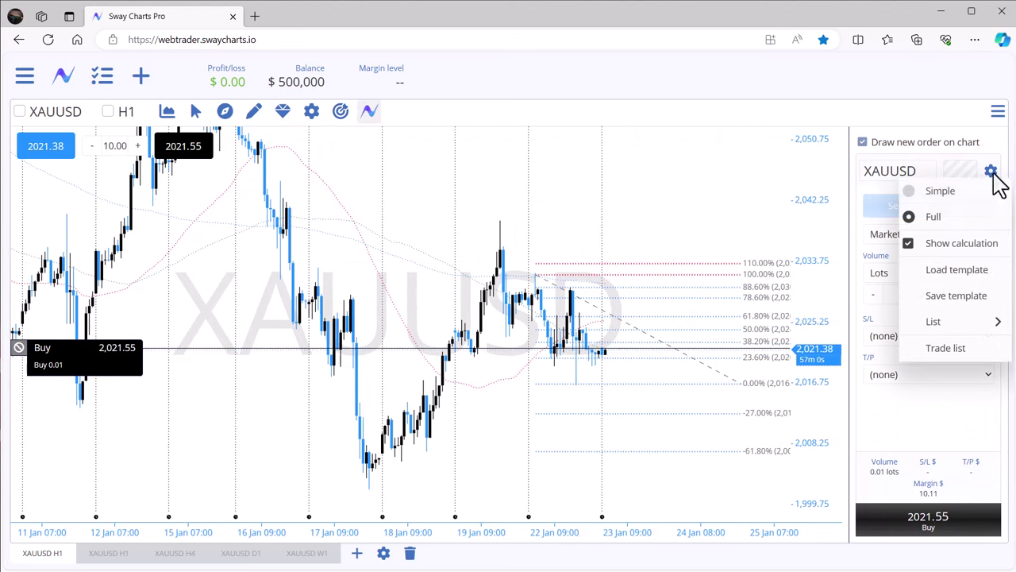
click(927, 194)
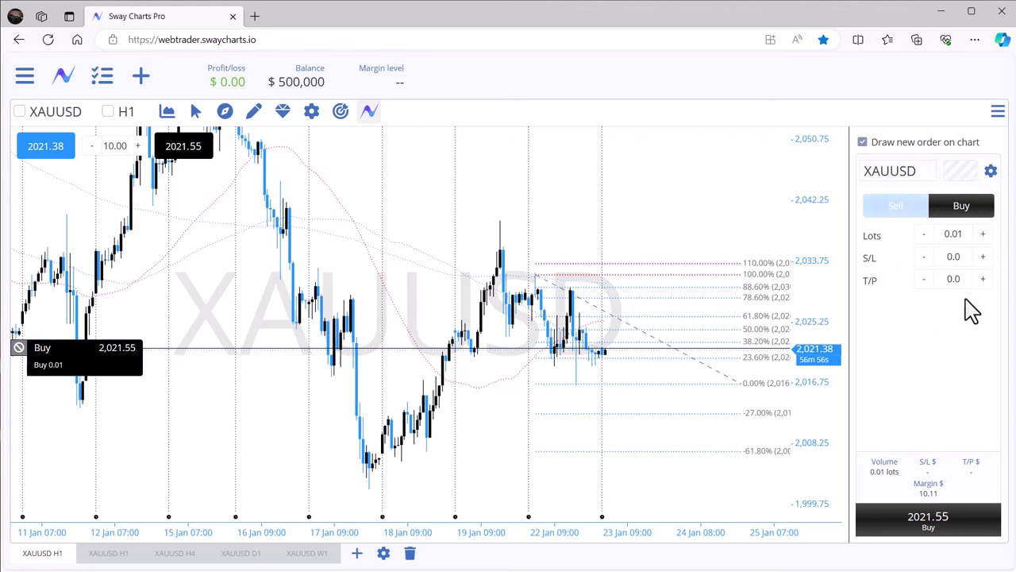
click(991, 171)
click(980, 217)
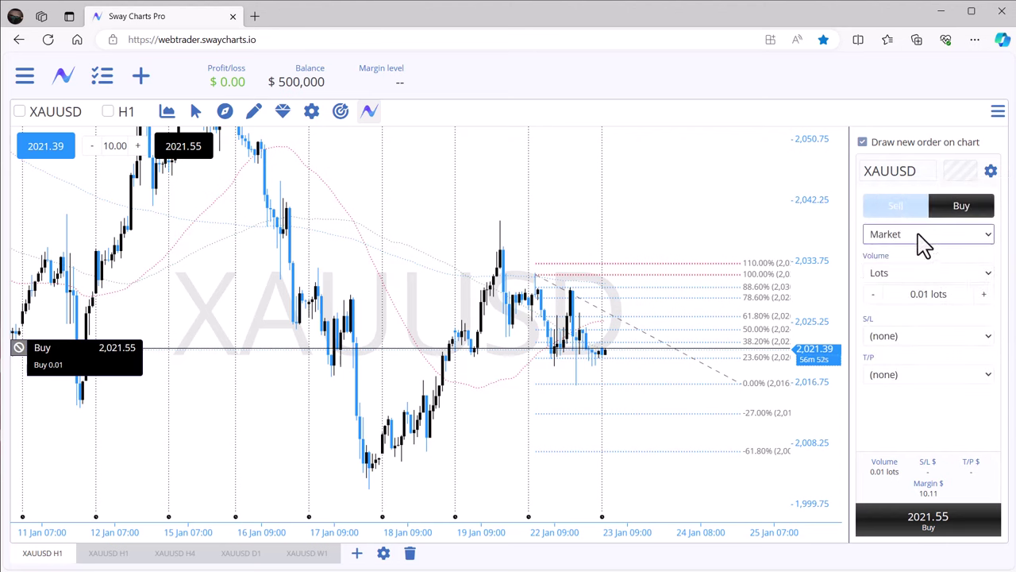
- Keep the order type at Market and base the order volume on a cash risk of $100
click(920, 237)
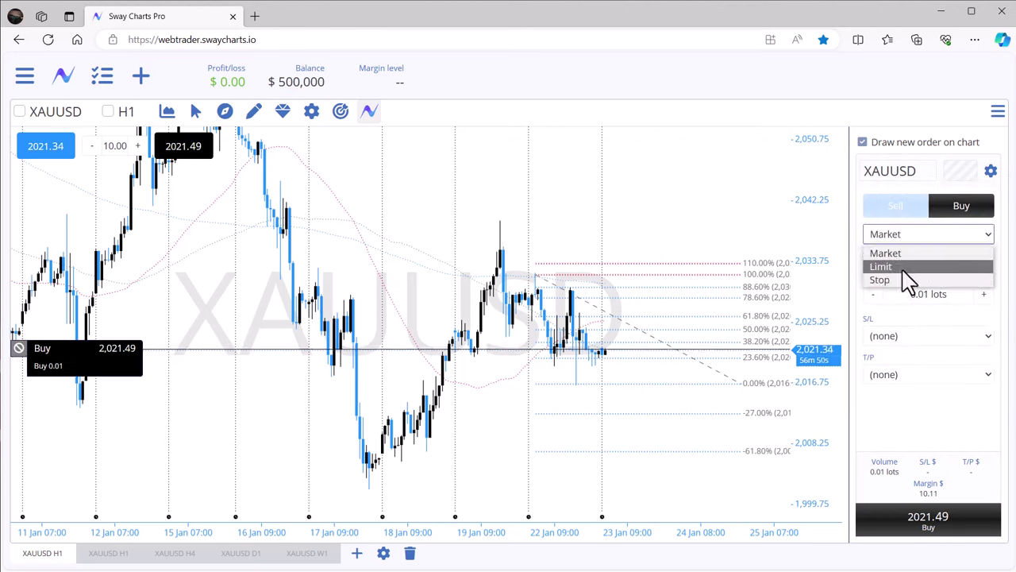
click(929, 253)
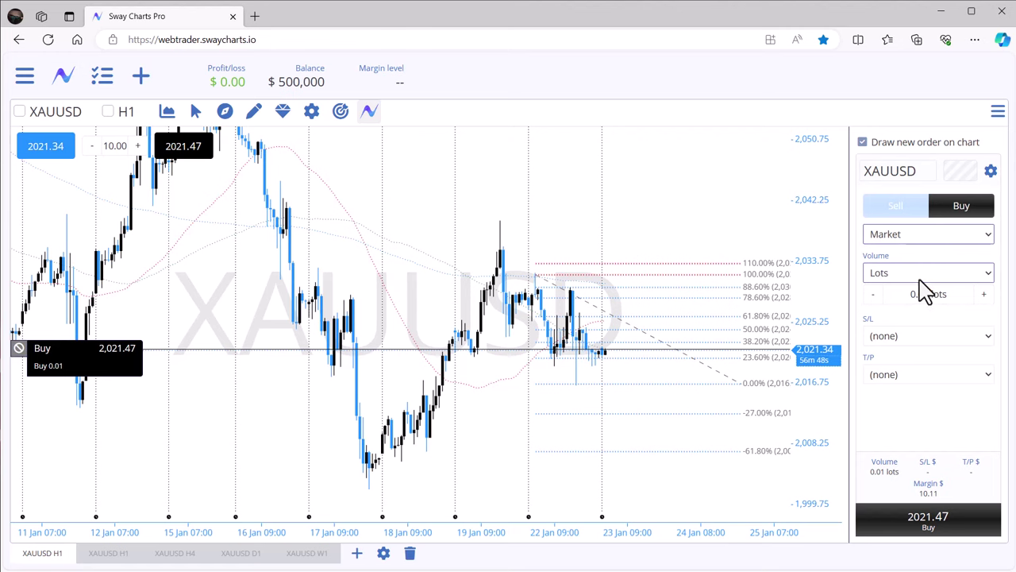
click(919, 278)
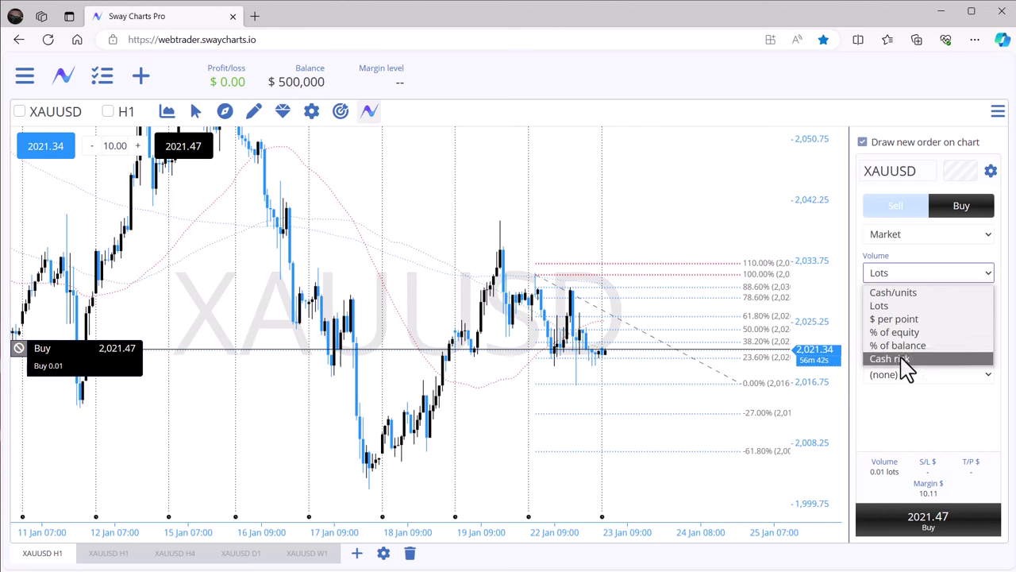
click(897, 358)
double_click(931, 293)
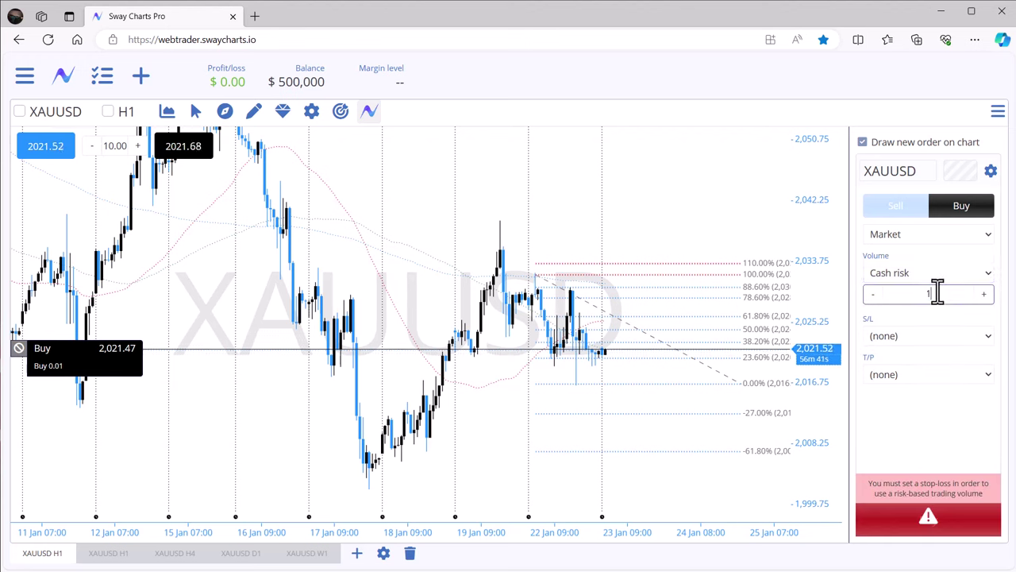
- Give the order a stop loss of 50 pips and raise its cash risk to $100000
click(921, 336)
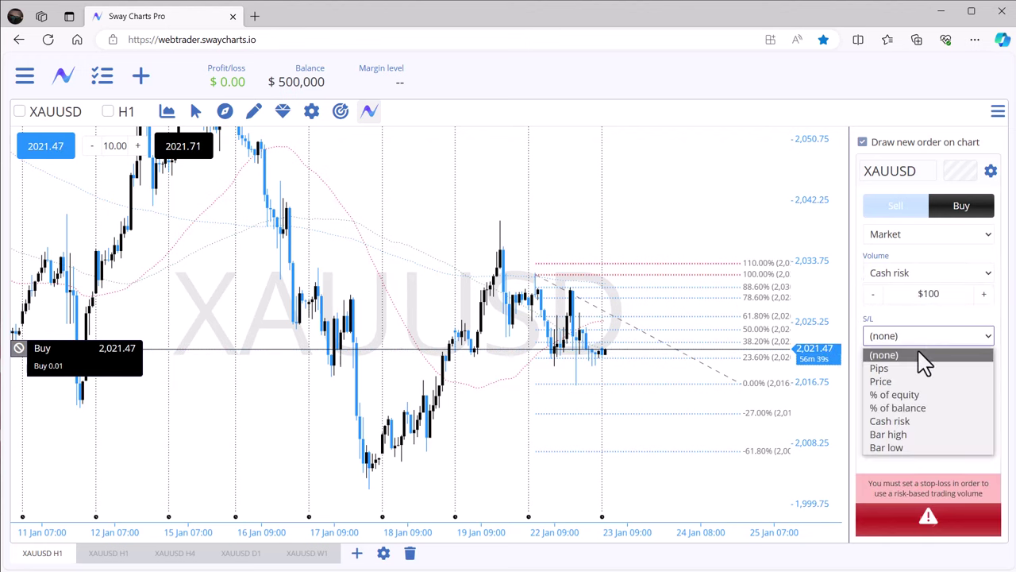
click(909, 372)
double_click(927, 356)
text(50)
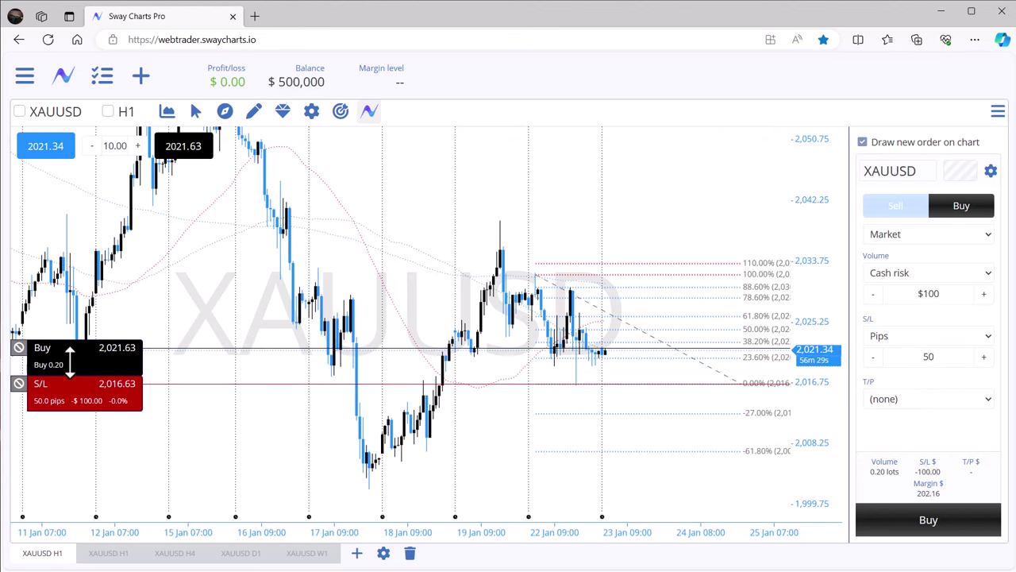
click(941, 293)
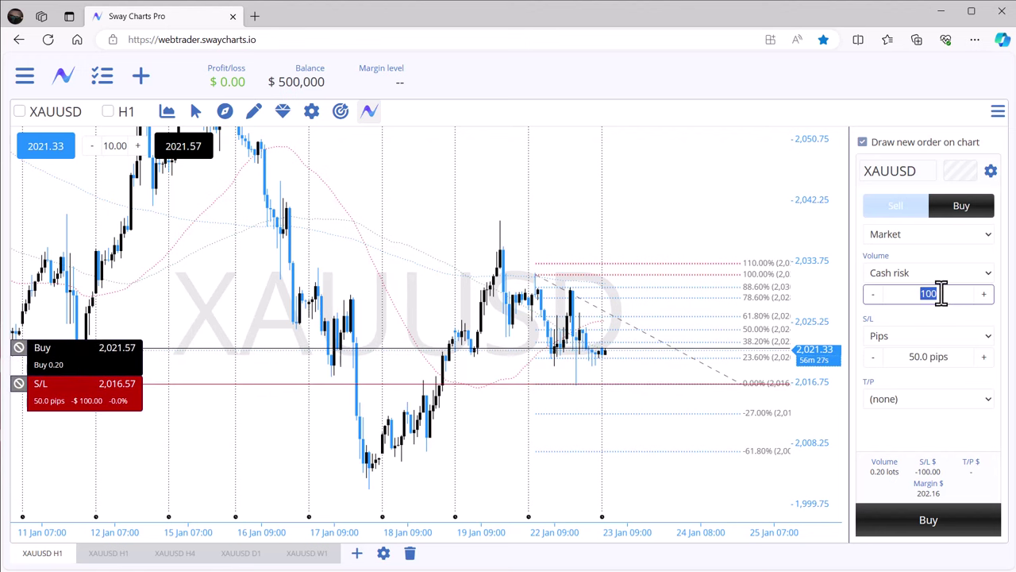
text(100000)
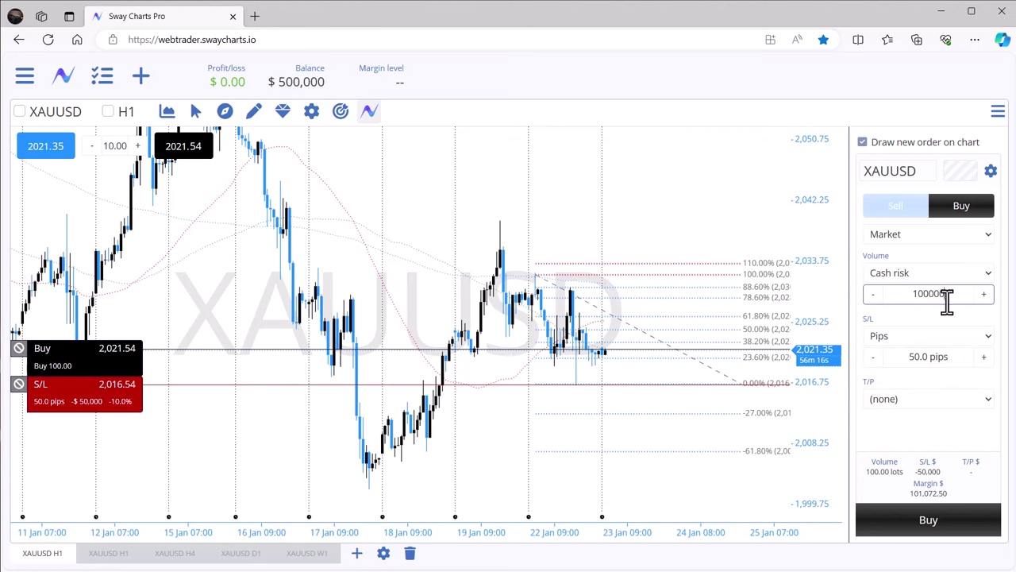
- Alternate the order direction to compare the Sell and Buy lines on the chart, leaving it on Sell
click(911, 213)
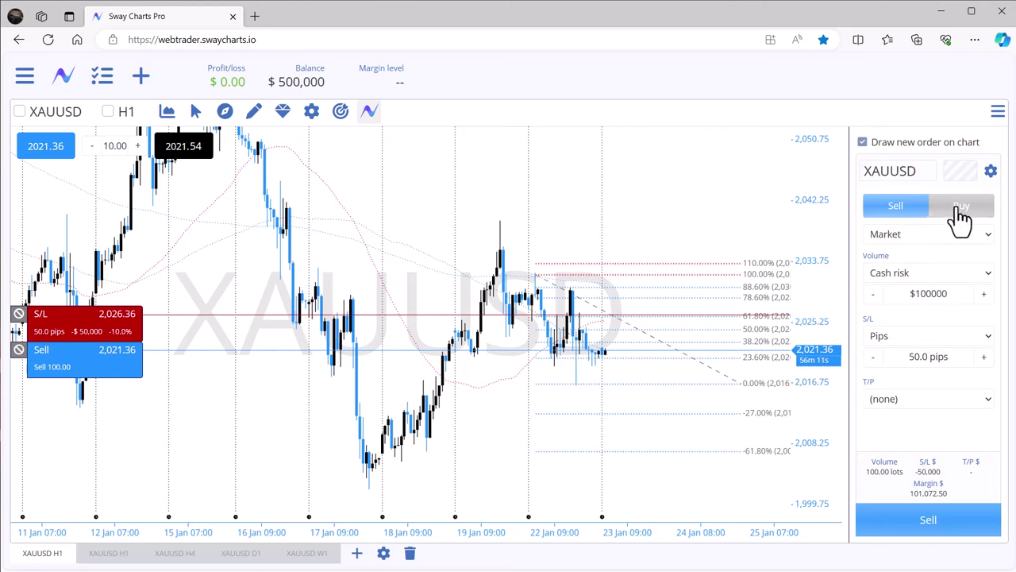
click(953, 216)
click(951, 217)
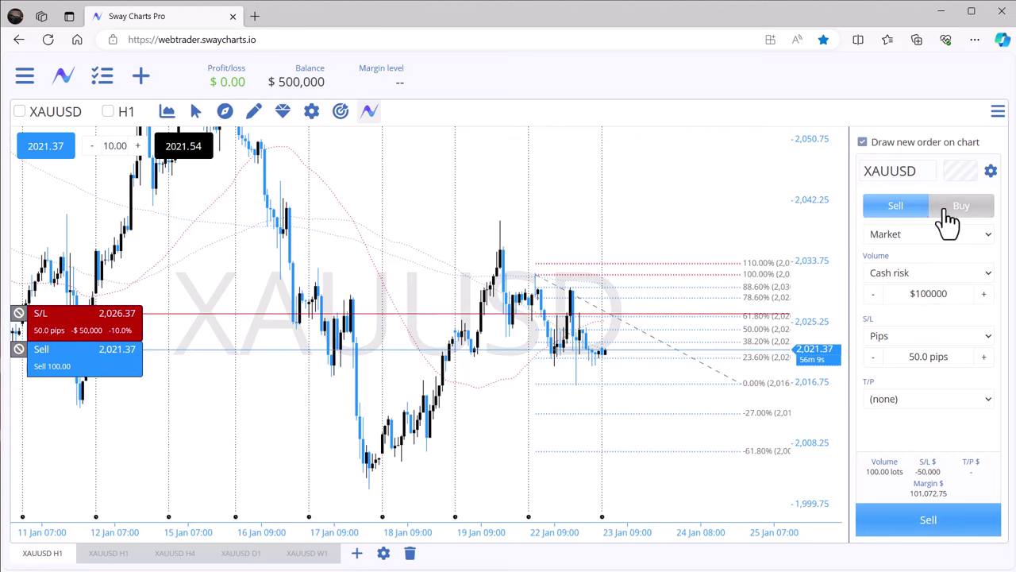
click(950, 220)
click(913, 222)
click(953, 219)
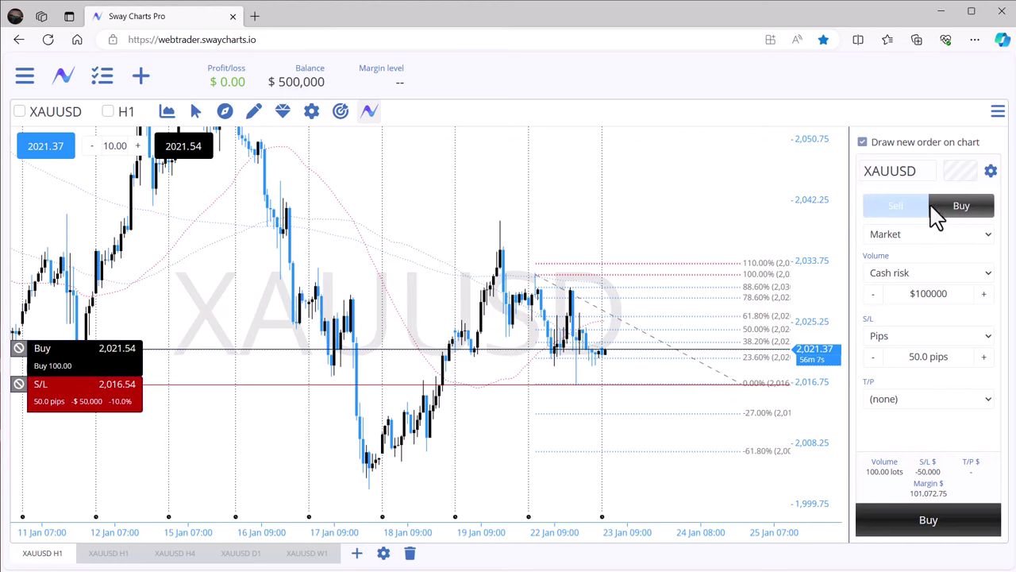
click(910, 226)
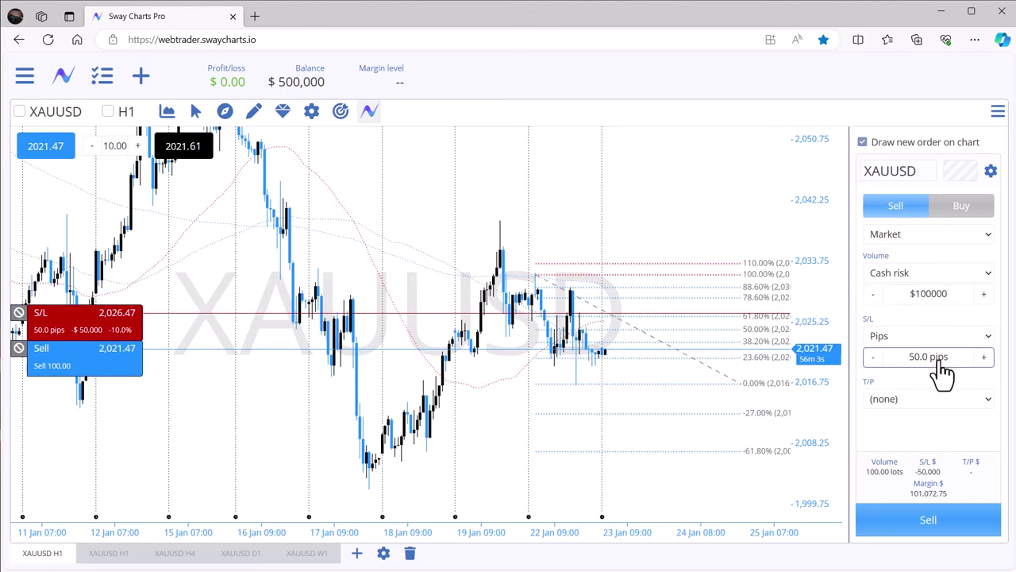
- Add a take profit measured in pips to the sell order and set it to 100
click(969, 404)
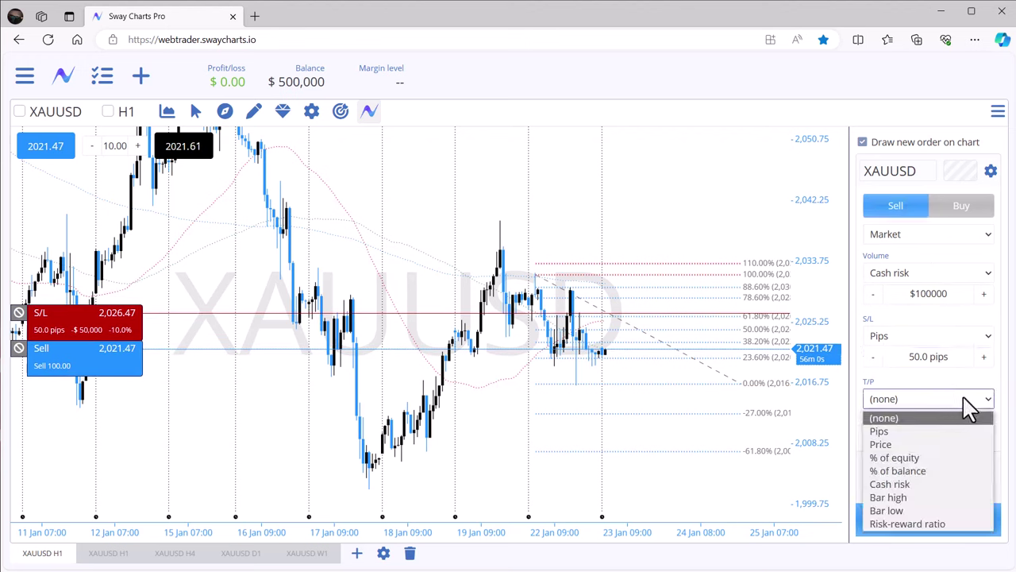
click(941, 431)
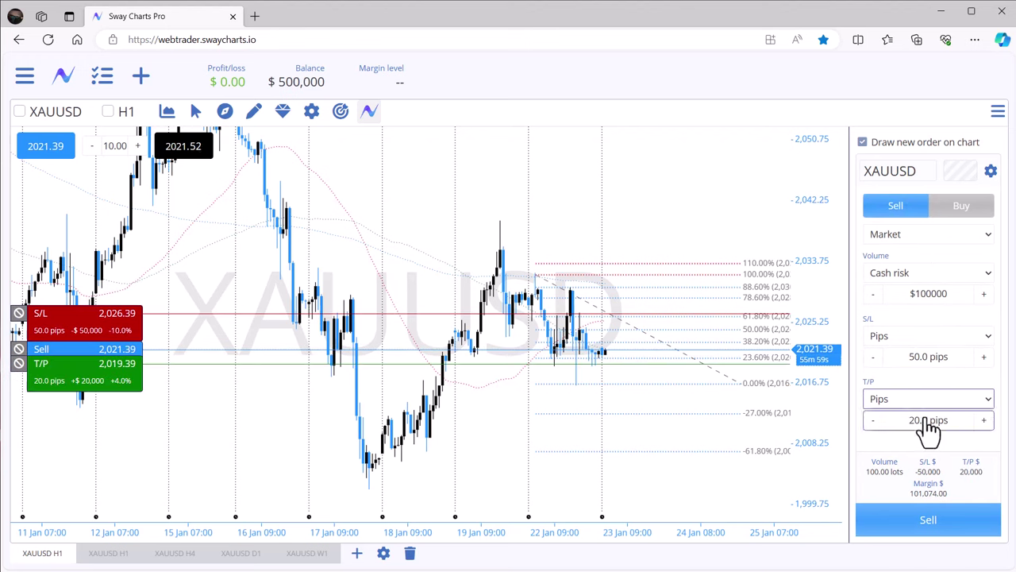
click(930, 420)
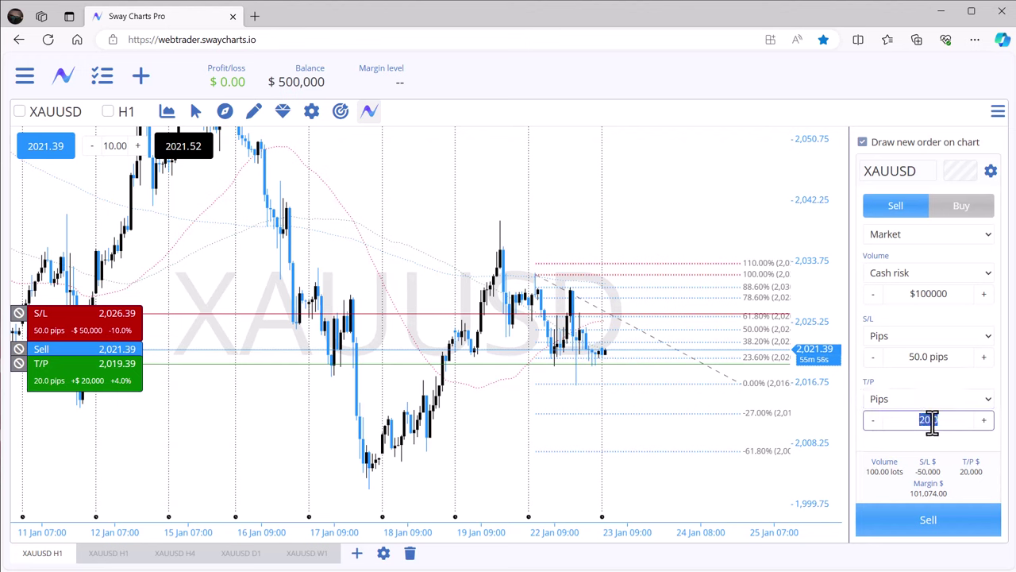
text(100)
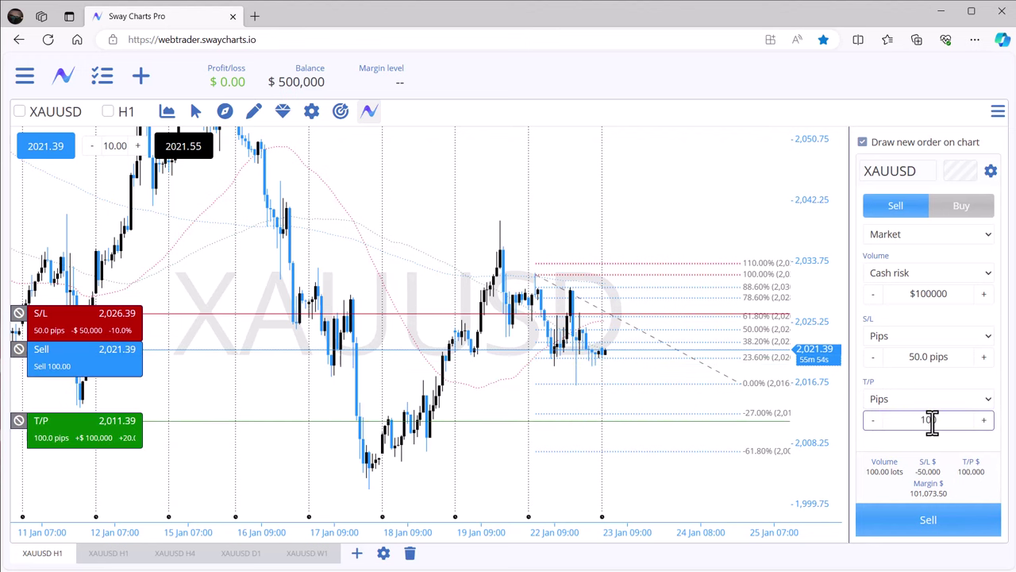
- Change the take profit to a risk-reward ratio and raise the ratio to 3.0
click(970, 399)
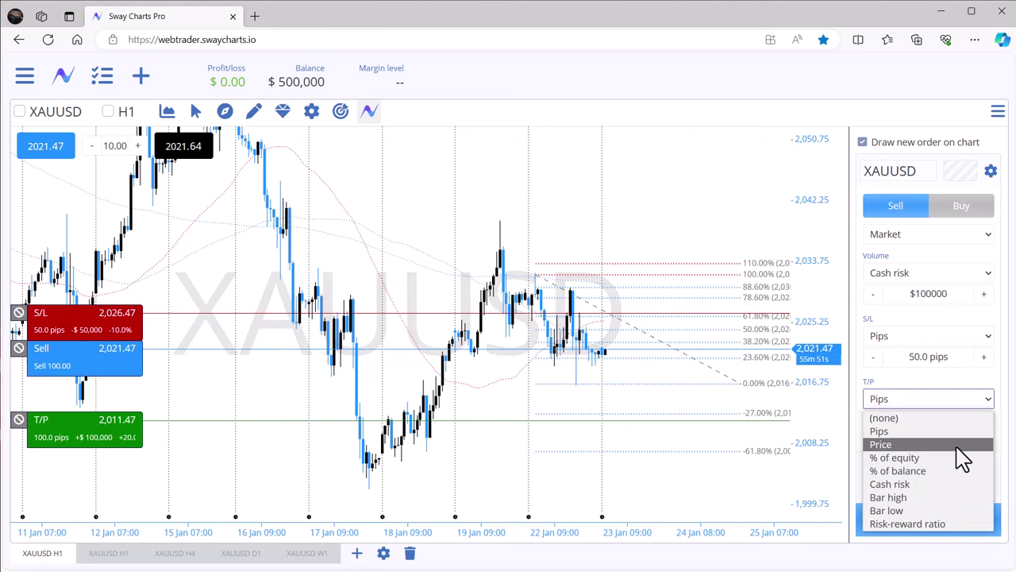
click(929, 524)
click(948, 419)
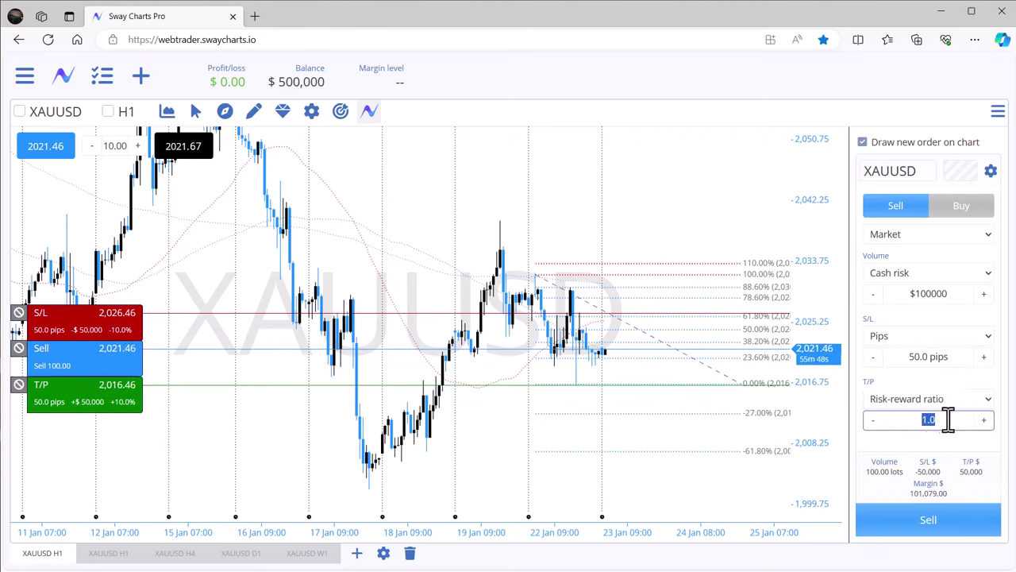
click(986, 420)
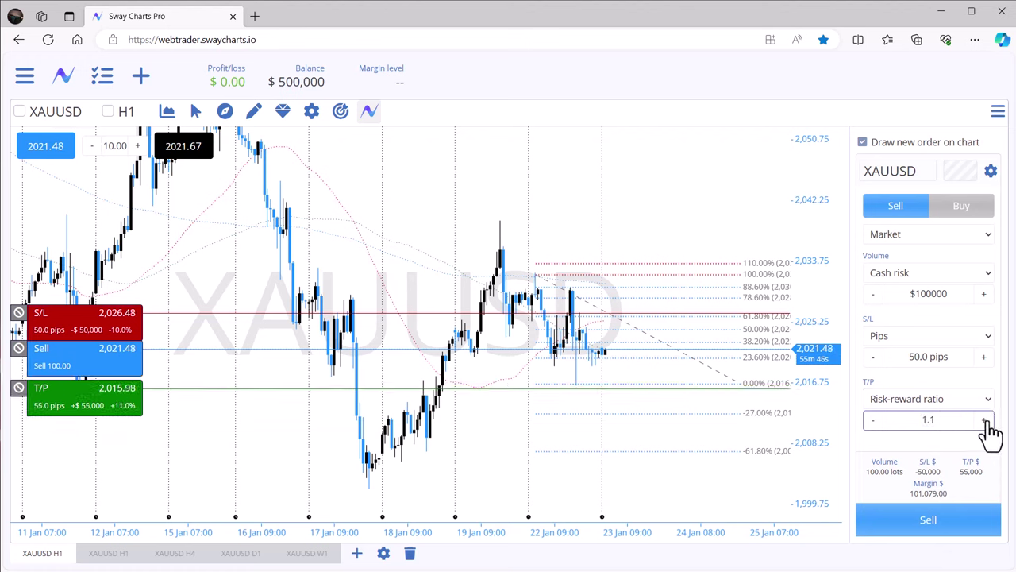
click(986, 421)
triple_click(986, 421)
triple_click(986, 420)
triple_click(986, 421)
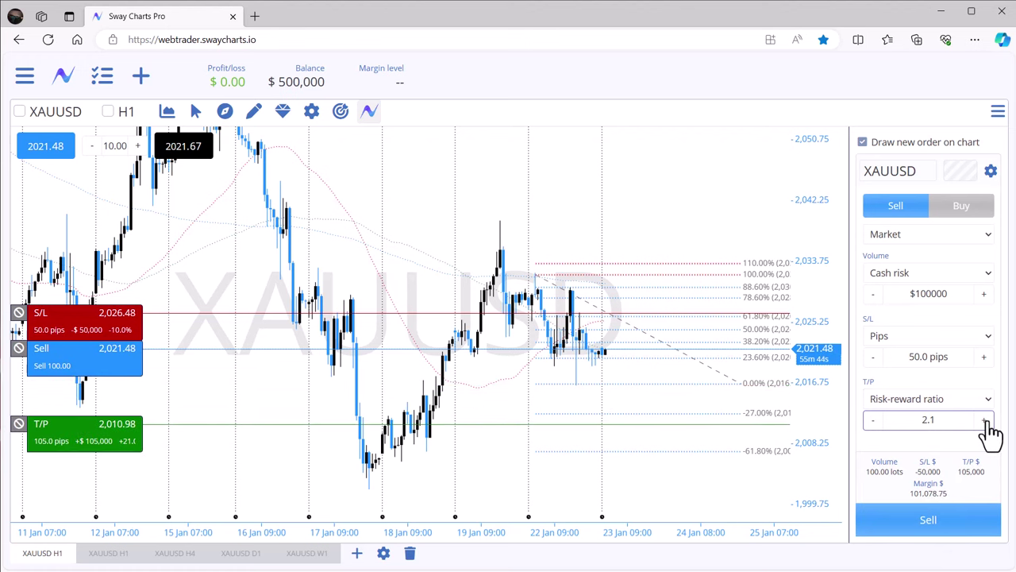
click(986, 420)
triple_click(987, 421)
triple_click(986, 420)
double_click(987, 422)
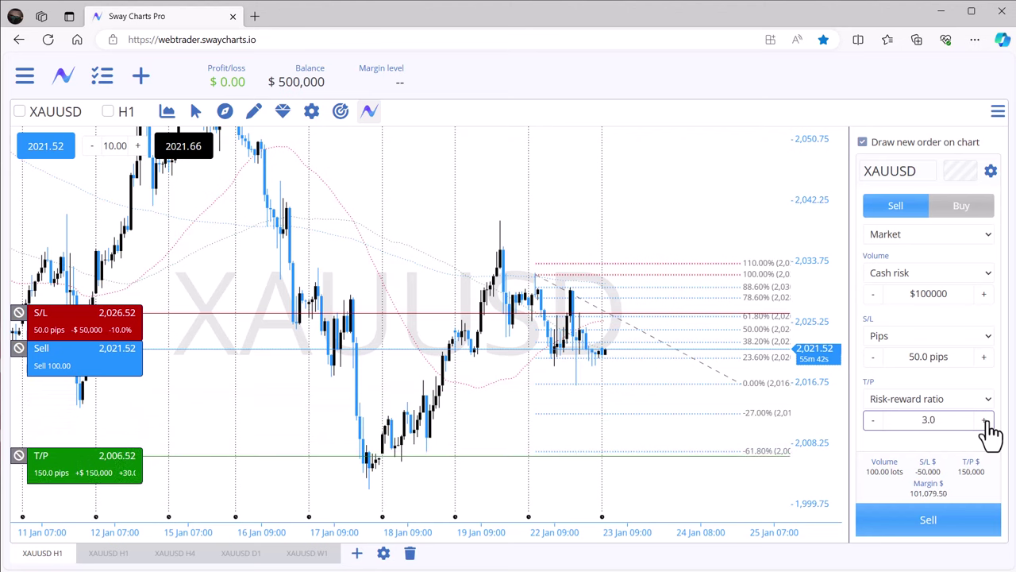
click(950, 423)
- Compare how the stop loss and take profit levels flip between Buy and Sell, and close the order form without placing an order
click(957, 213)
click(902, 210)
click(938, 208)
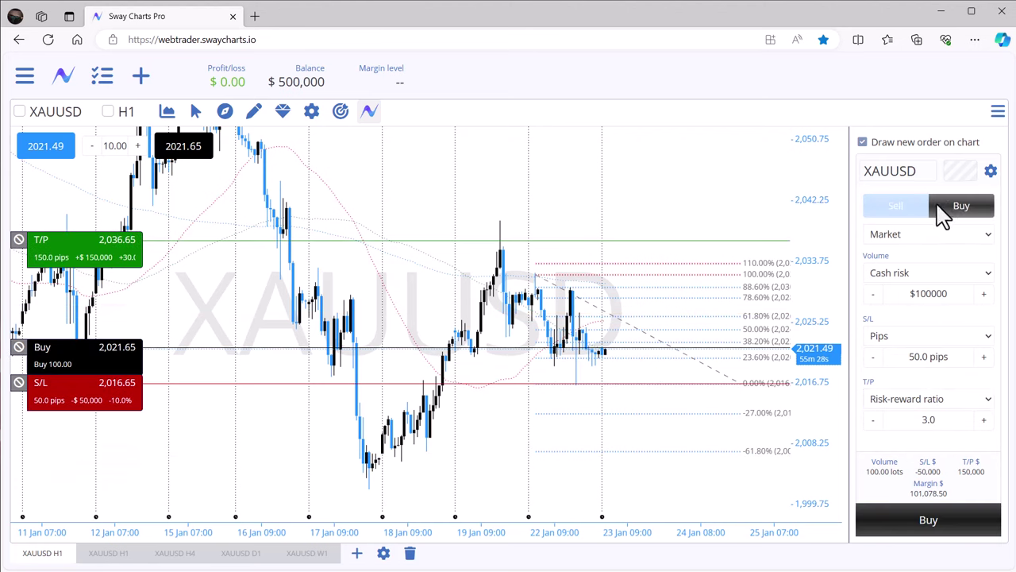
click(901, 210)
click(933, 211)
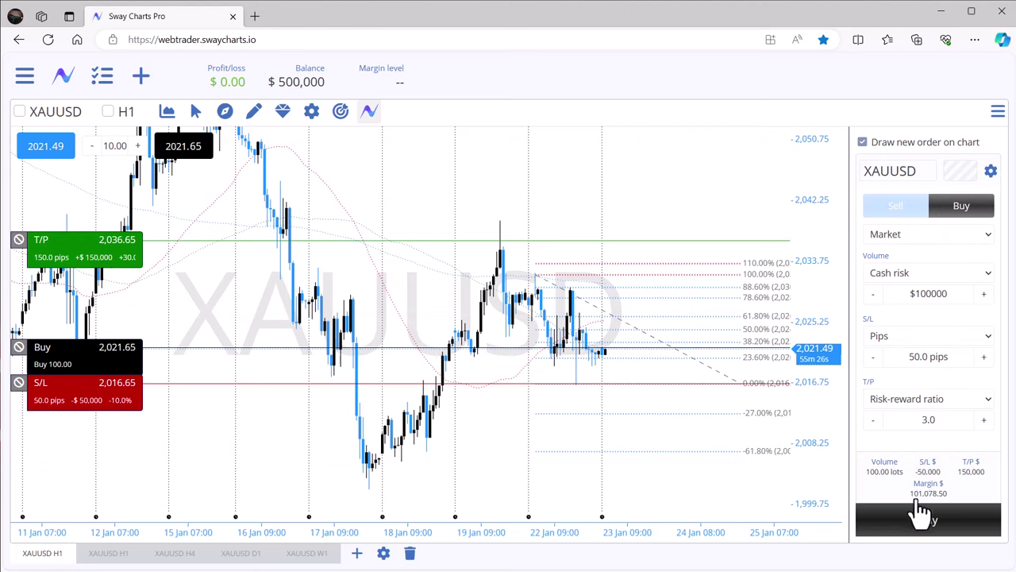
click(903, 210)
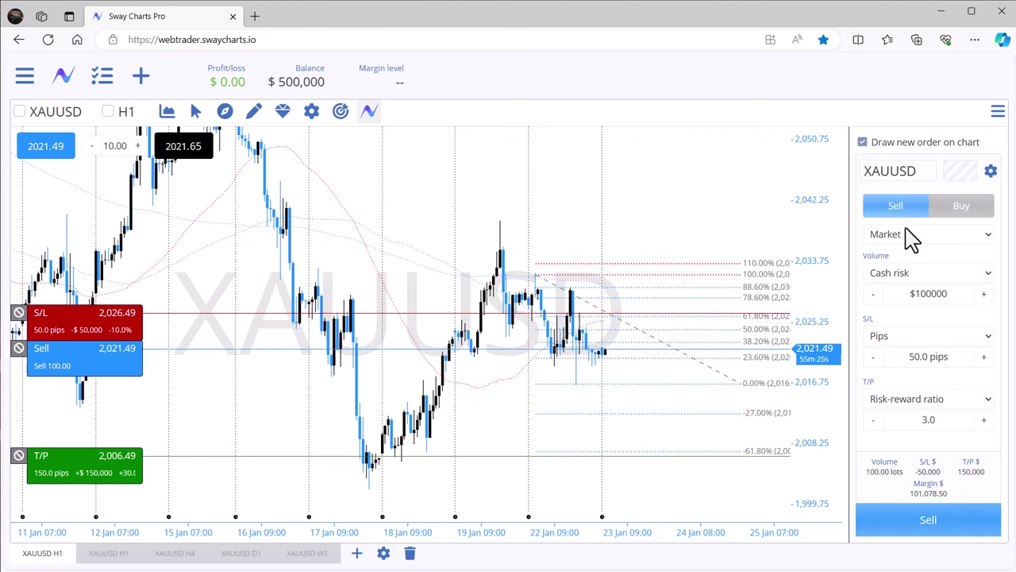
click(969, 211)
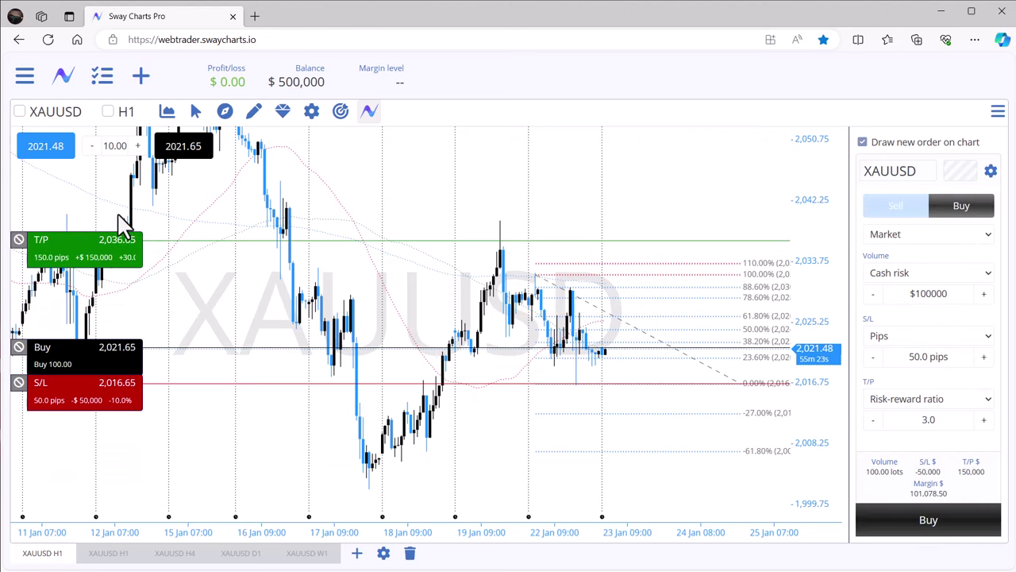
click(18, 240)
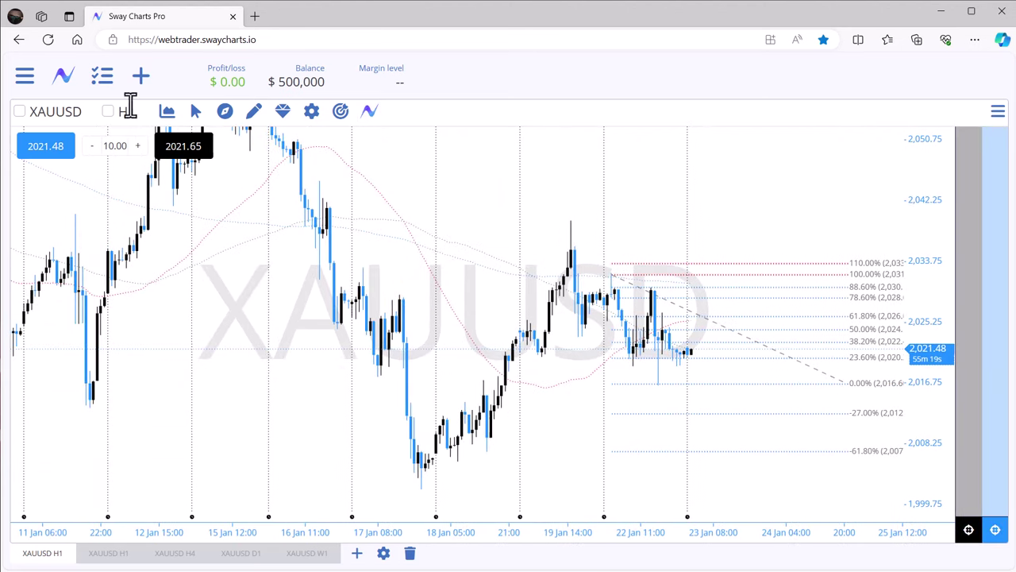
- Bring back the layout with the market list and trade list around the chart, and shift the chart to its recent candles
click(25, 75)
click(38, 123)
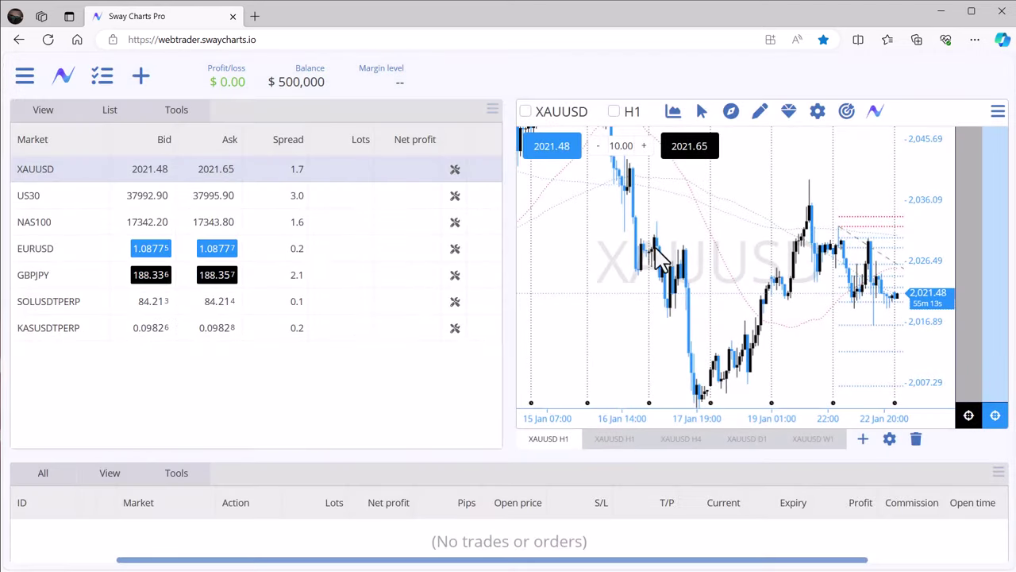
drag(726, 261, 659, 243)
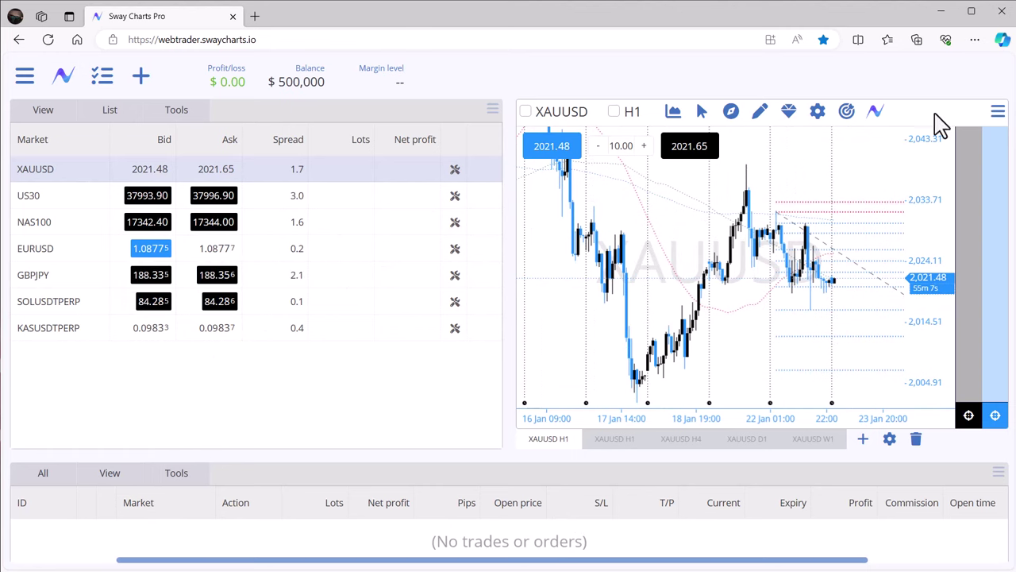
- Display the XAUUSD chart in full screen and look across its earlier price history
click(996, 115)
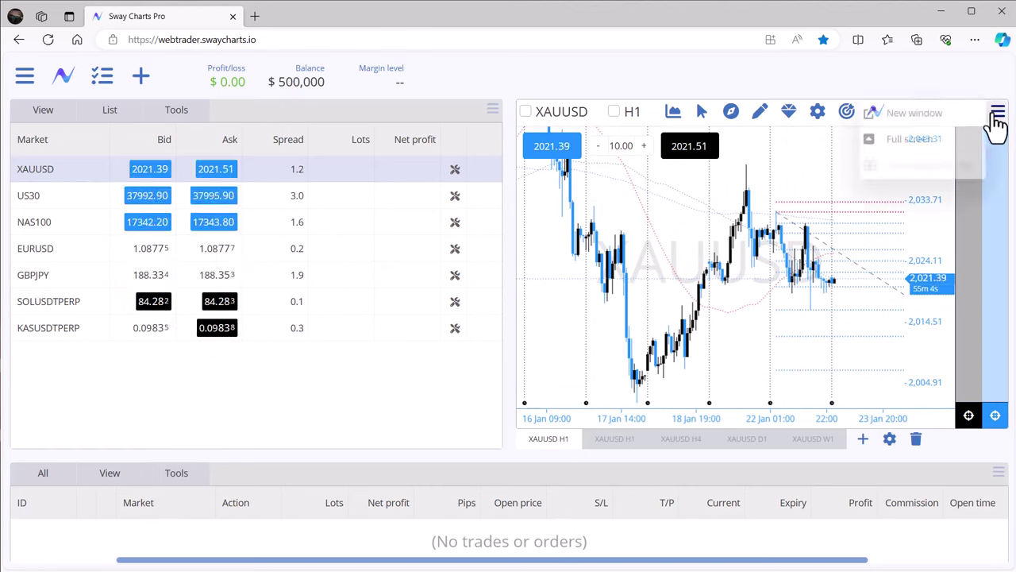
click(913, 141)
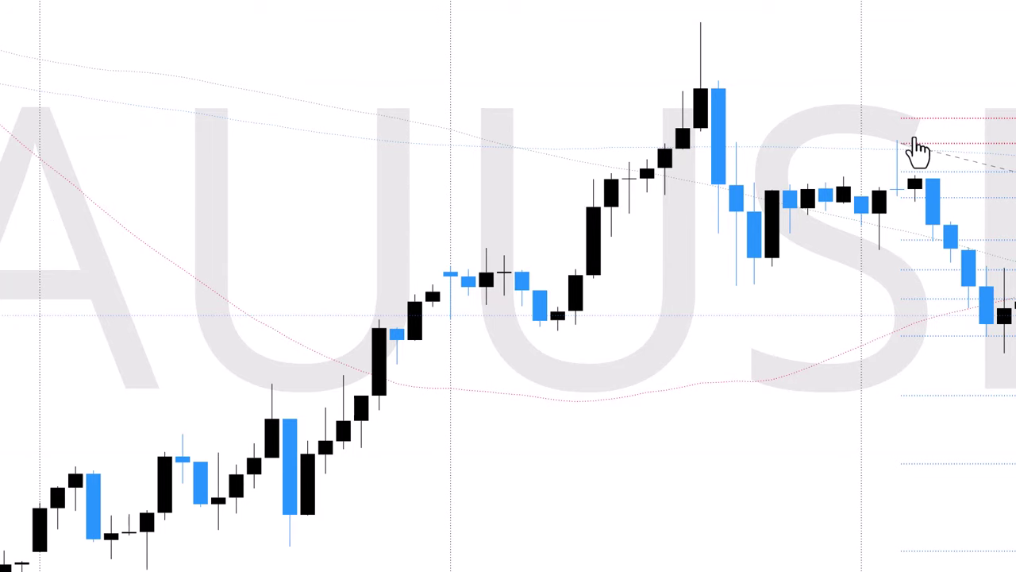
scroll(907, 213, down, 3)
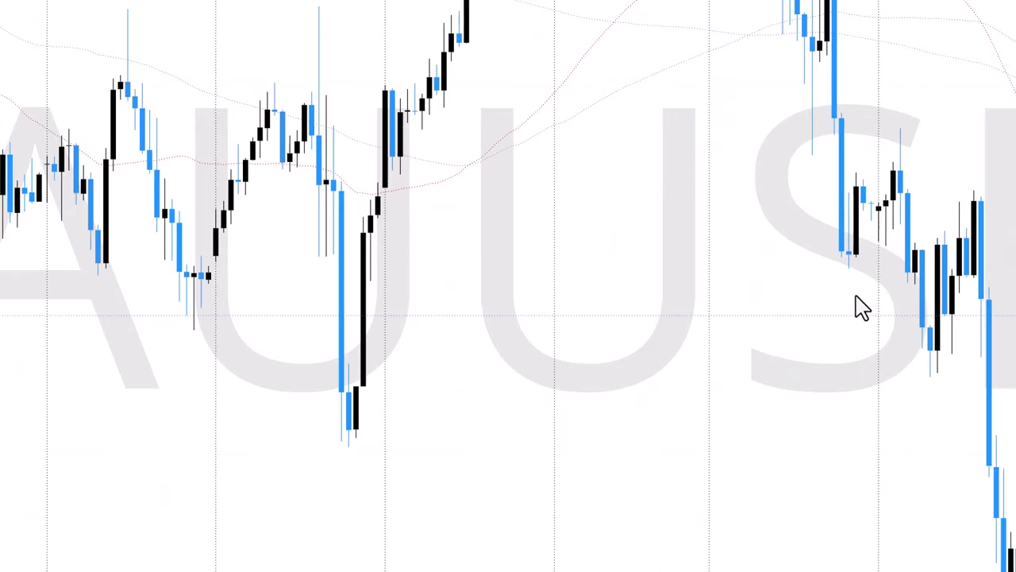
- Examine the full-screen XAUUSD chart from its earlier candles forward to the Fibonacci retracement levels
drag(857, 306, 408, 301)
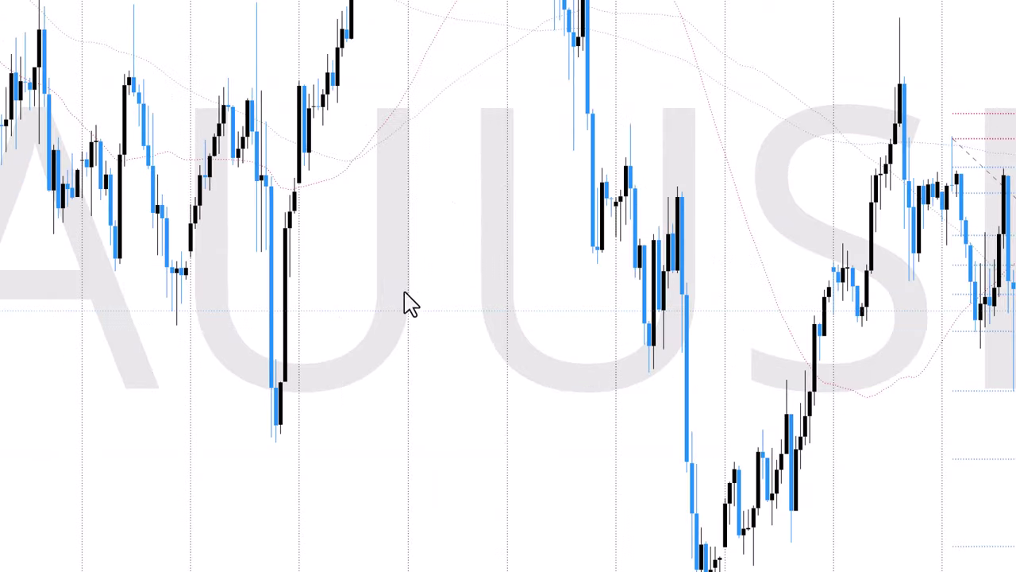
scroll(624, 275, down, 3)
scroll(146, 309, up, 3)
drag(147, 309, 64, 249)
scroll(230, 278, right, 5)
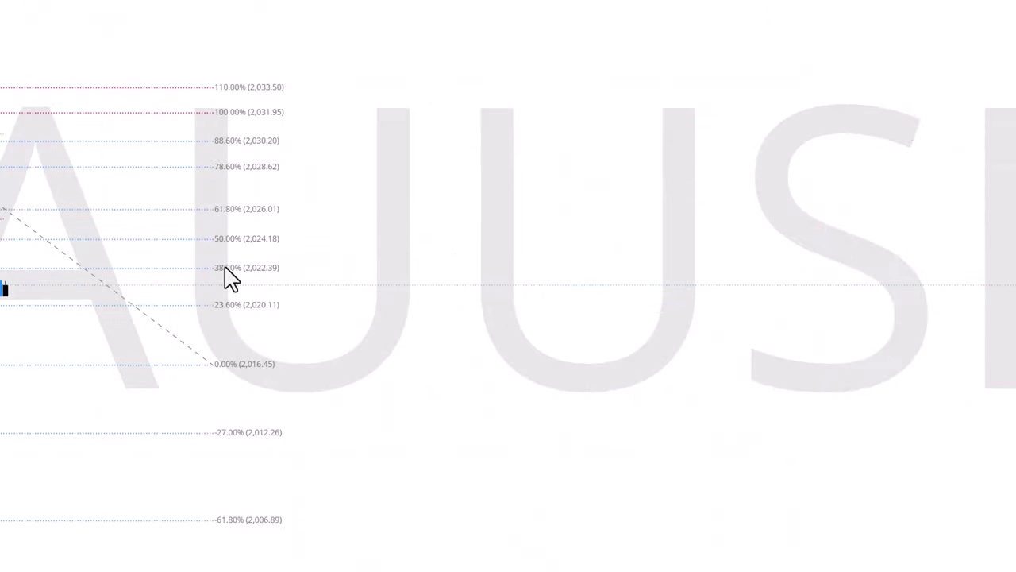
drag(420, 287, 1015, 332)
scroll(659, 347, down, 2)
drag(665, 342, 341, 301)
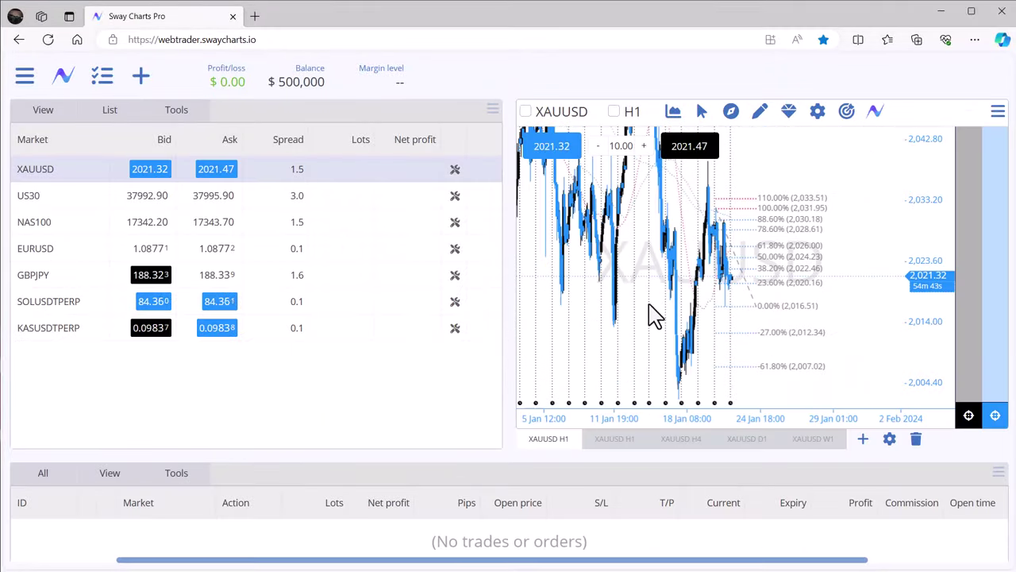
- Inspect the recent XAUUSD candles and the retracement at different zoom levels in the layout beside the market list
scroll(652, 315, up, 5)
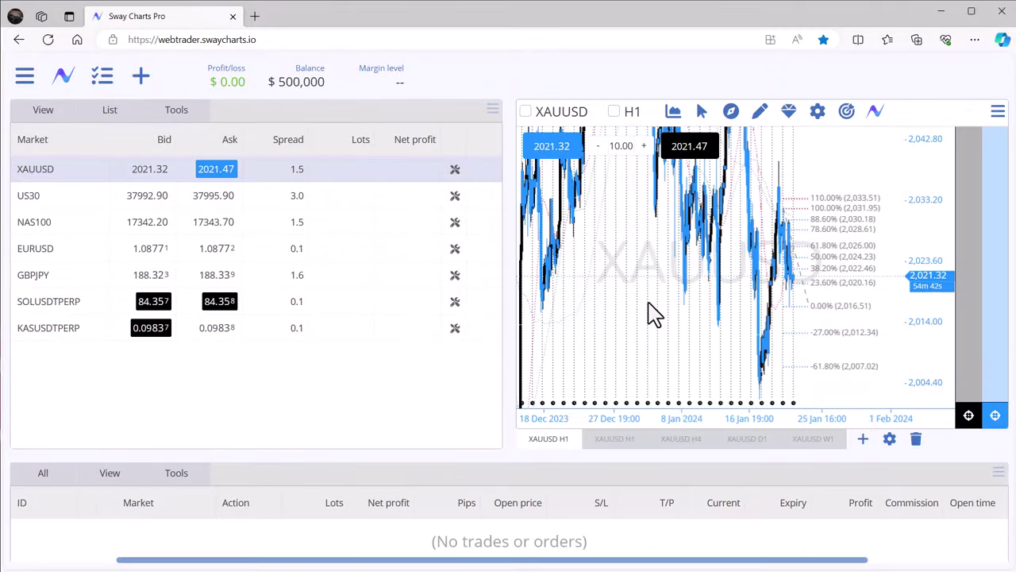
scroll(723, 343, up, 3)
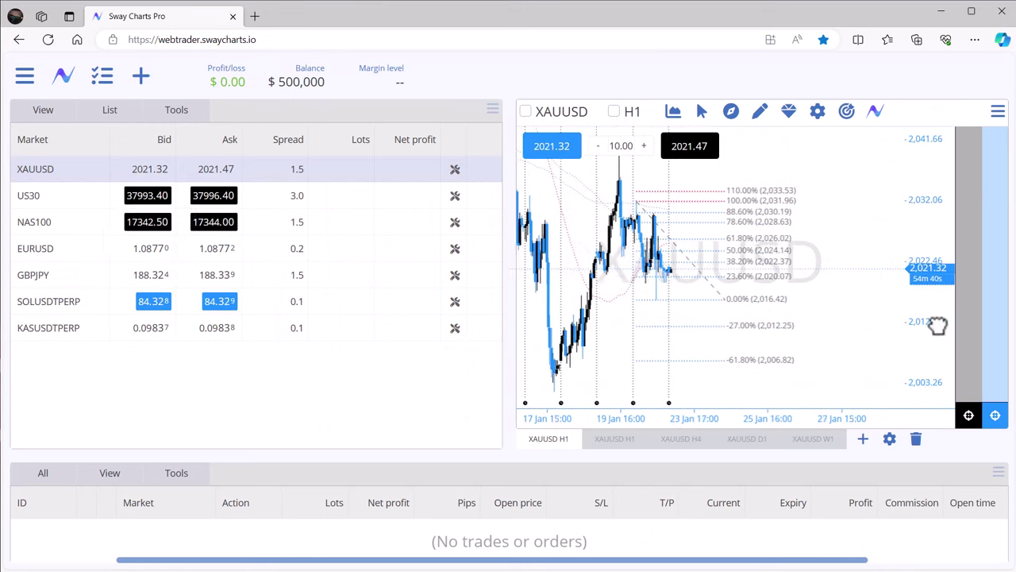
drag(646, 341, 649, 397)
scroll(821, 392, up, 5)
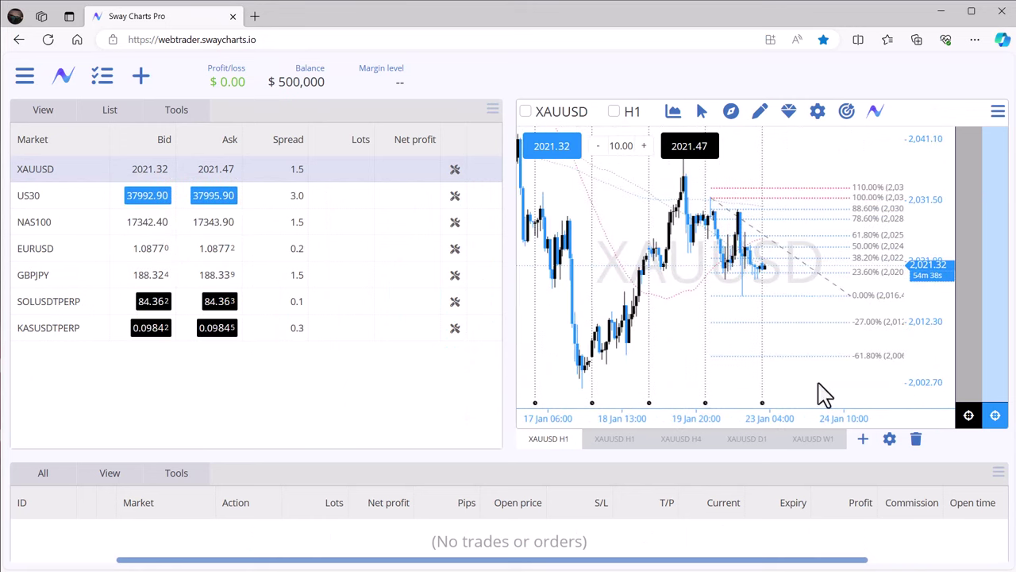
scroll(624, 347, down, 6)
scroll(585, 386, up, 2)
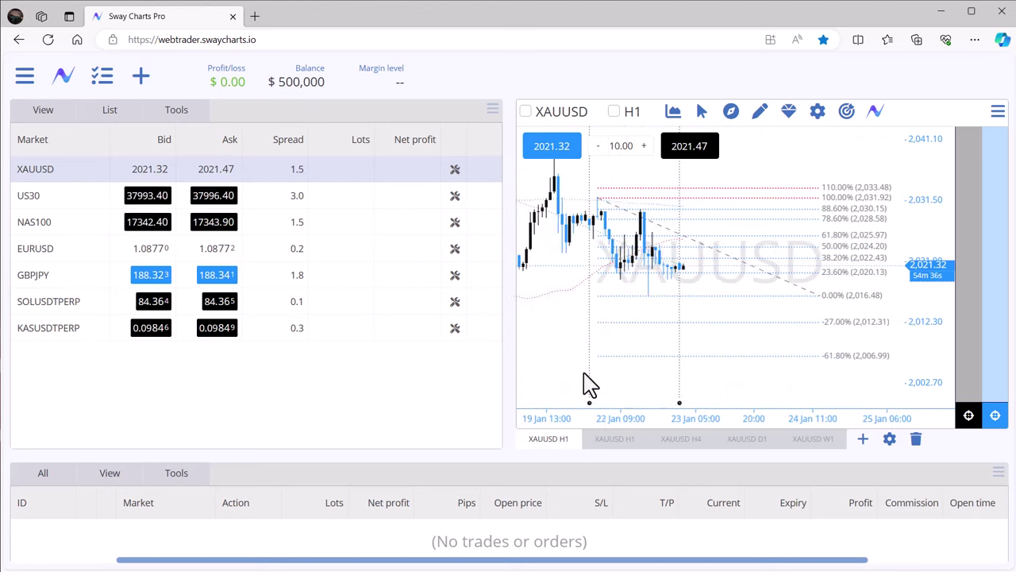
drag(529, 324, 643, 299)
drag(613, 341, 513, 342)
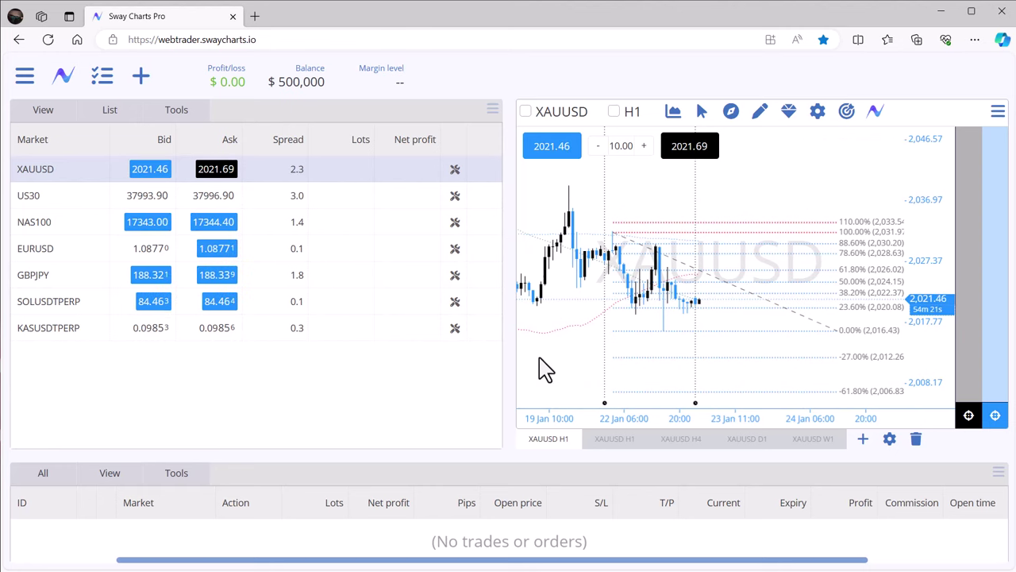
drag(583, 333, 596, 320)
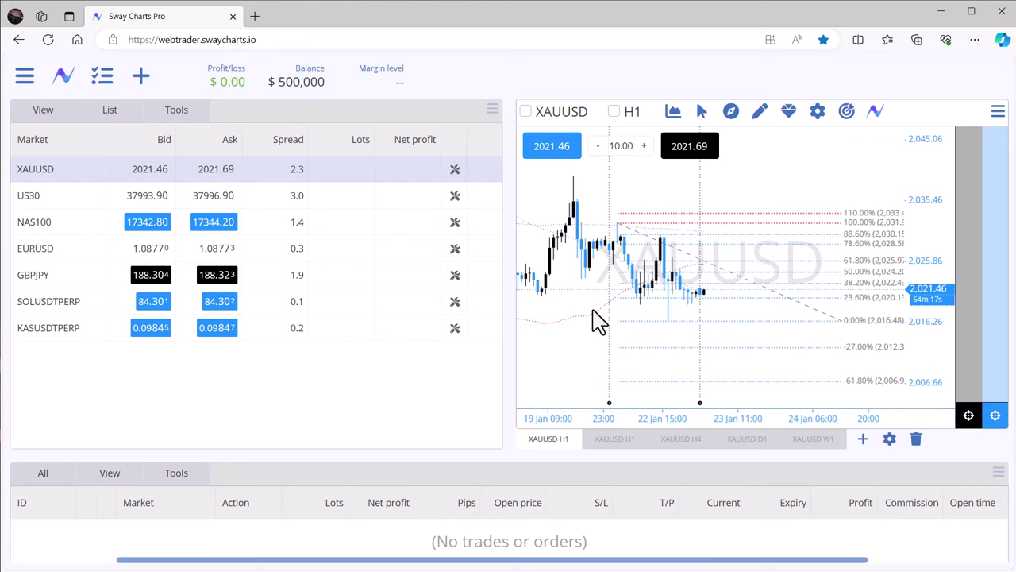
scroll(598, 320, down, 2)
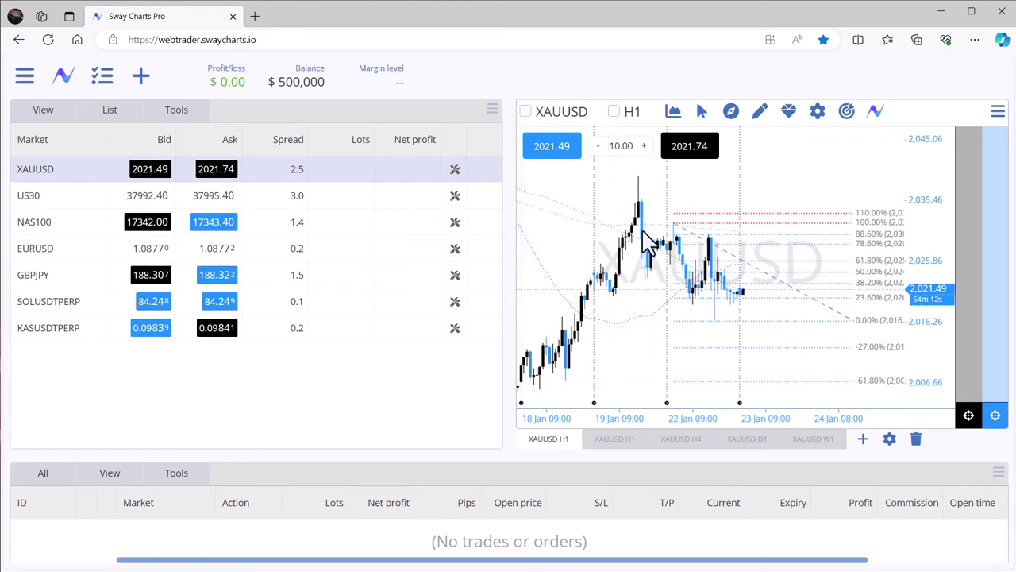
scroll(648, 318, up, 1)
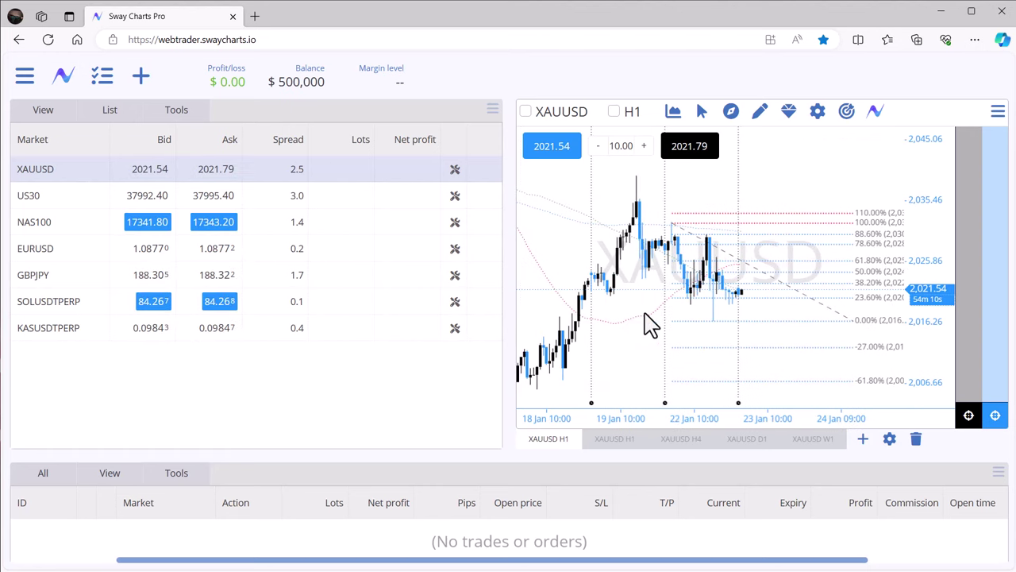
drag(592, 333, 635, 334)
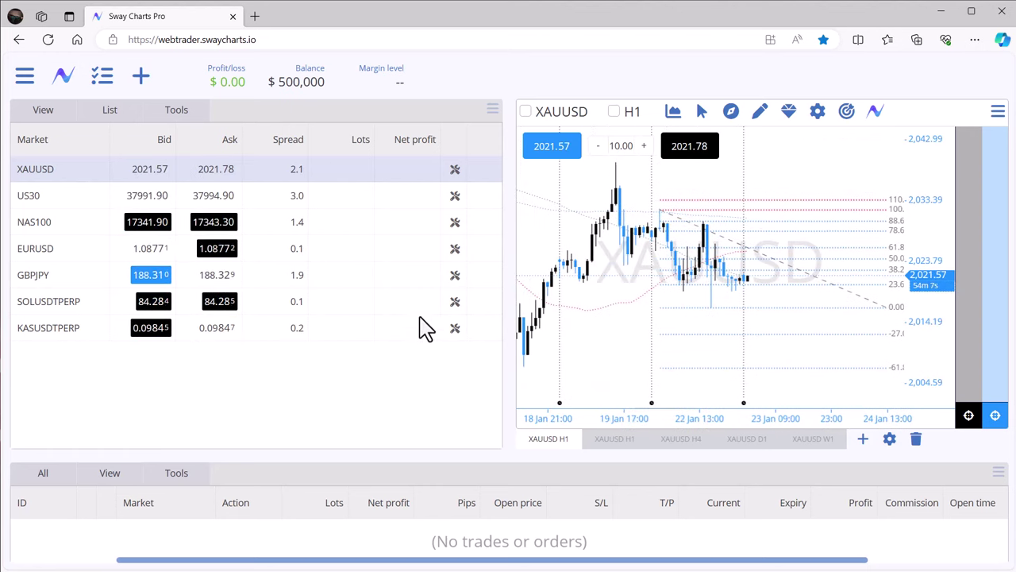
- Look through the list of saved workspaces available for loading and dismiss it
click(889, 438)
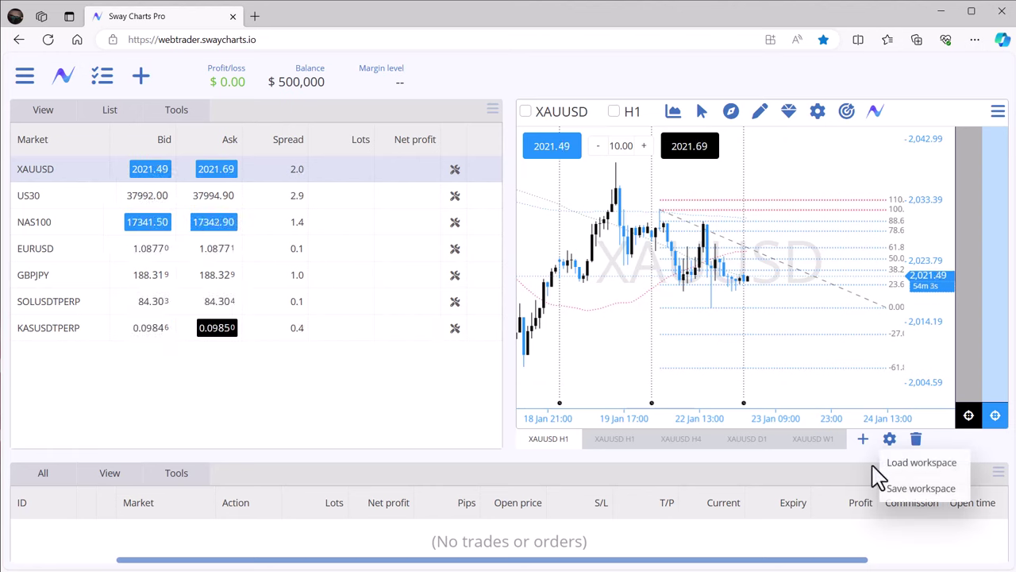
click(921, 463)
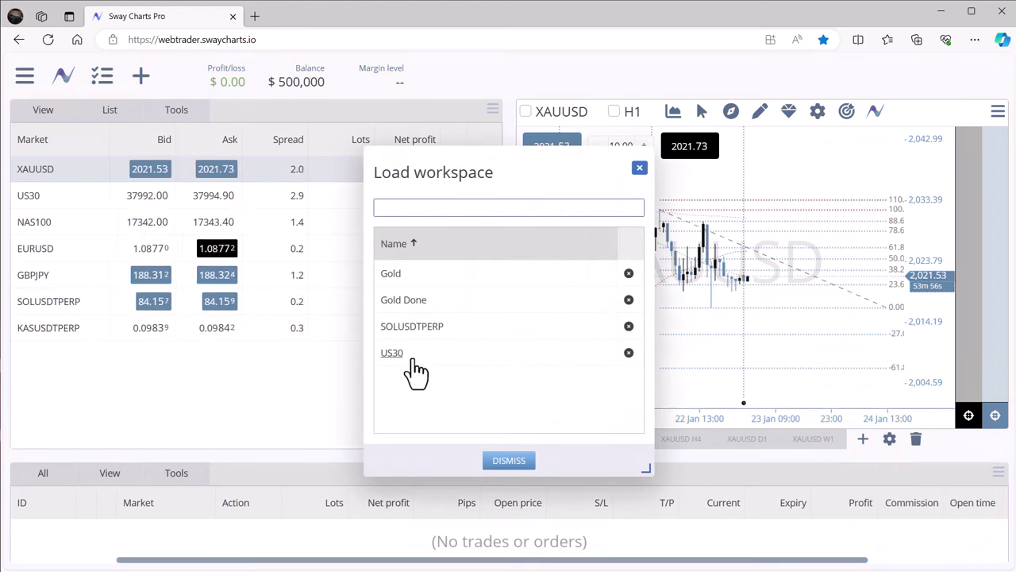
click(642, 168)
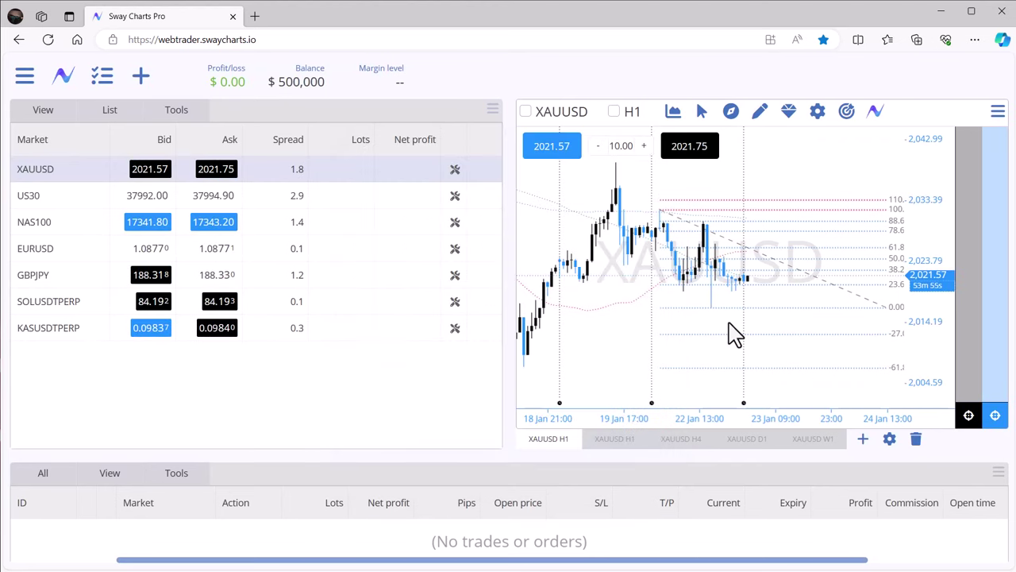
- Try saving the current workspace as Gold Done, but decline to overwrite the existing one
click(890, 439)
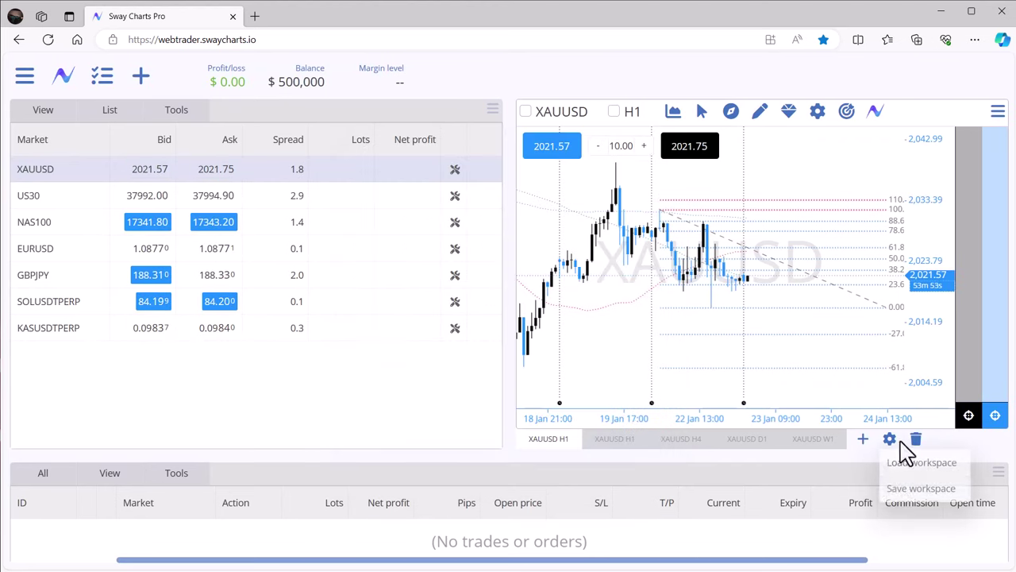
click(905, 488)
click(480, 430)
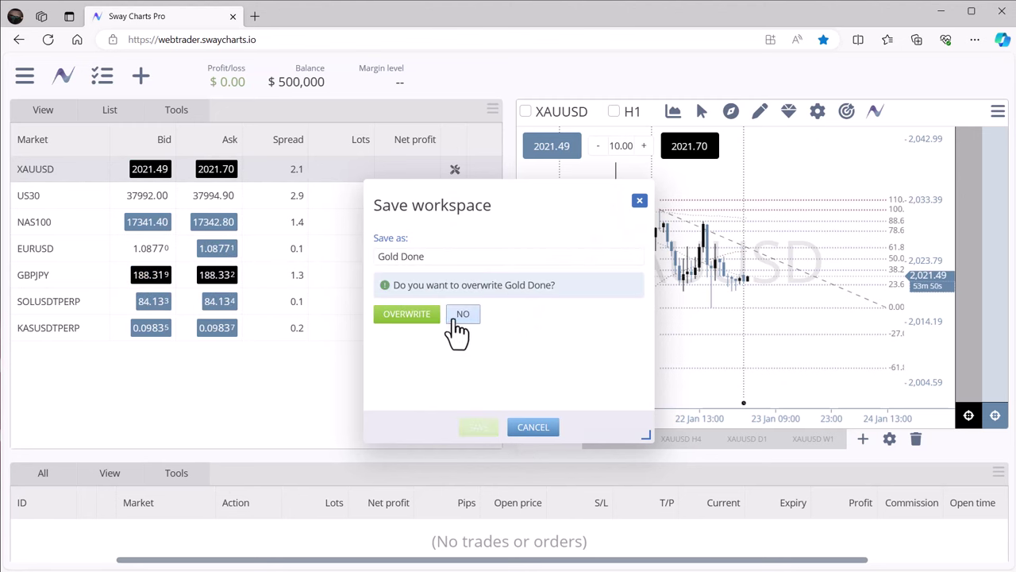
click(461, 317)
- Load the US30 workspace into the chart area beside the market list
click(891, 442)
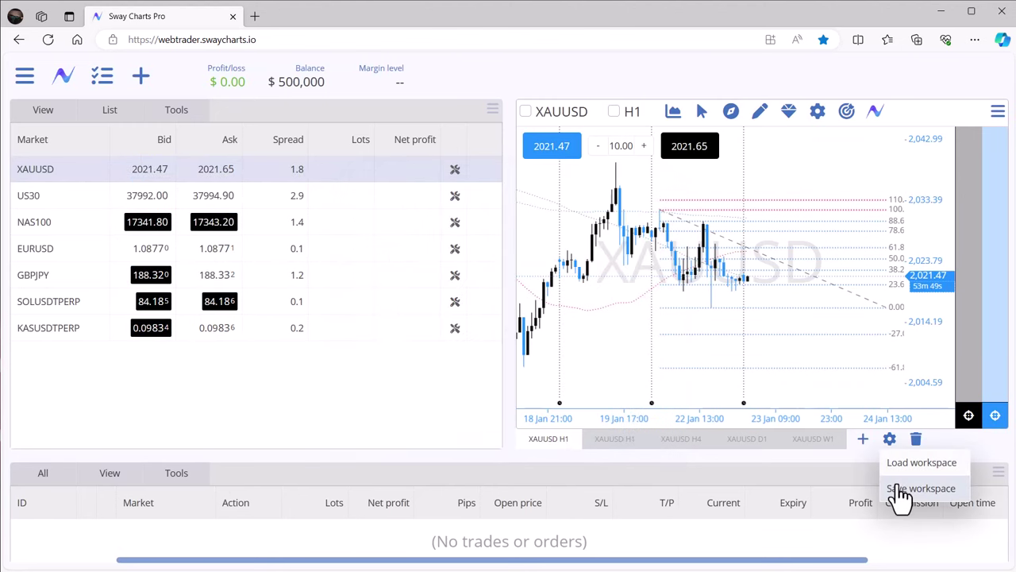
click(903, 464)
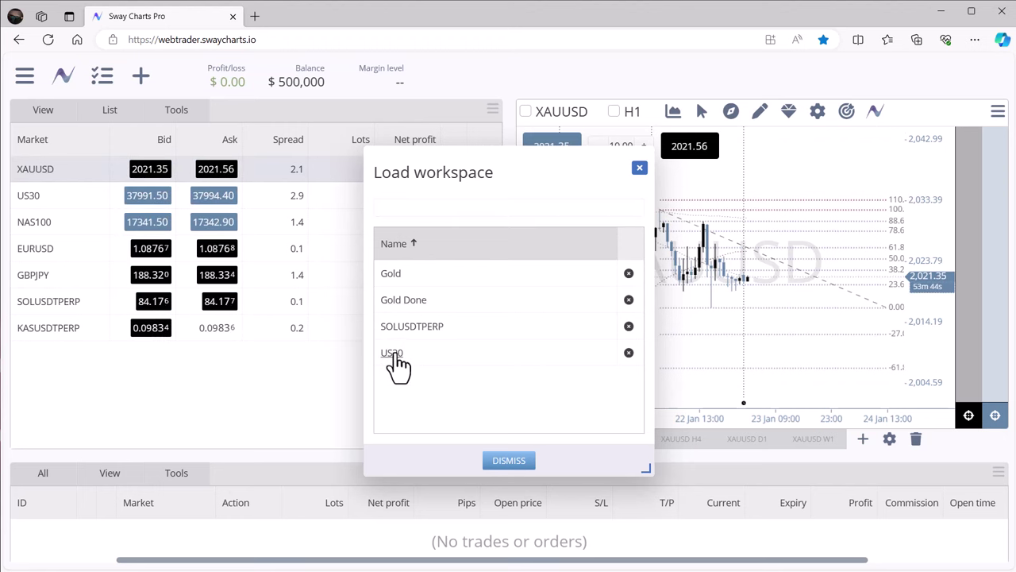
click(393, 356)
drag(803, 295, 653, 318)
- Switch to the page showing only the enlarged XAUUSD chart, with its recent candles and Fibonacci levels in view
click(24, 77)
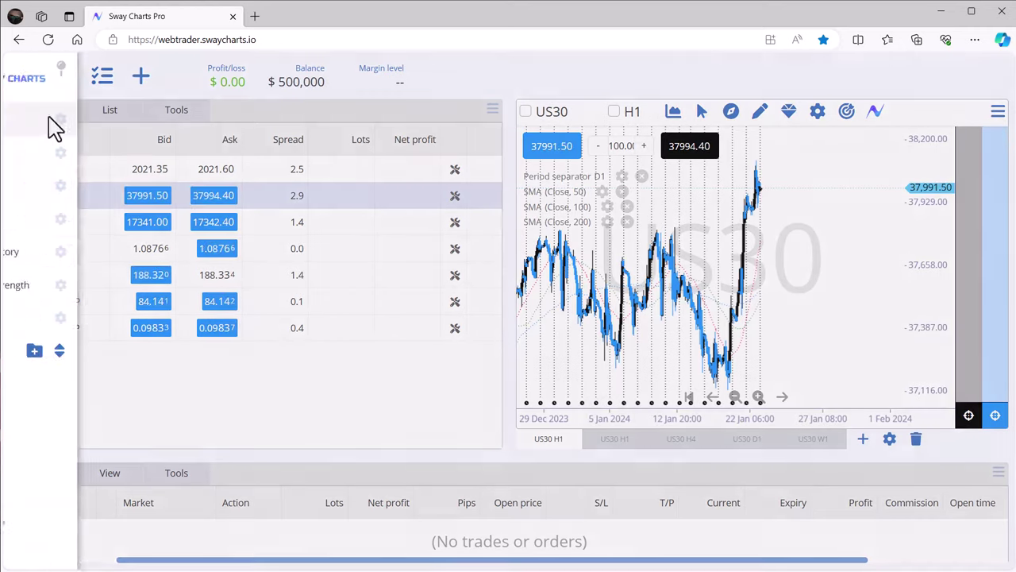
click(37, 158)
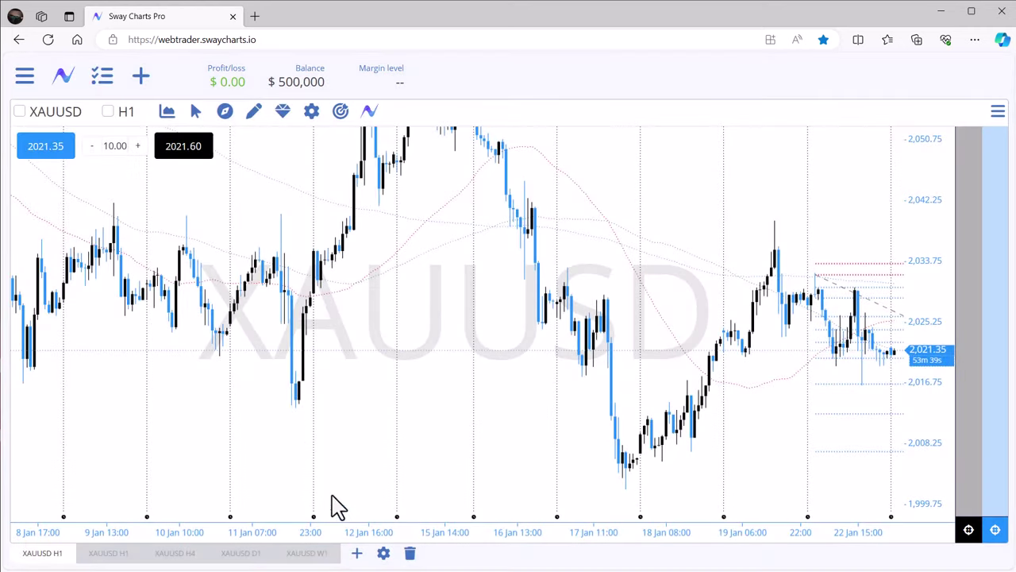
drag(524, 401, 357, 424)
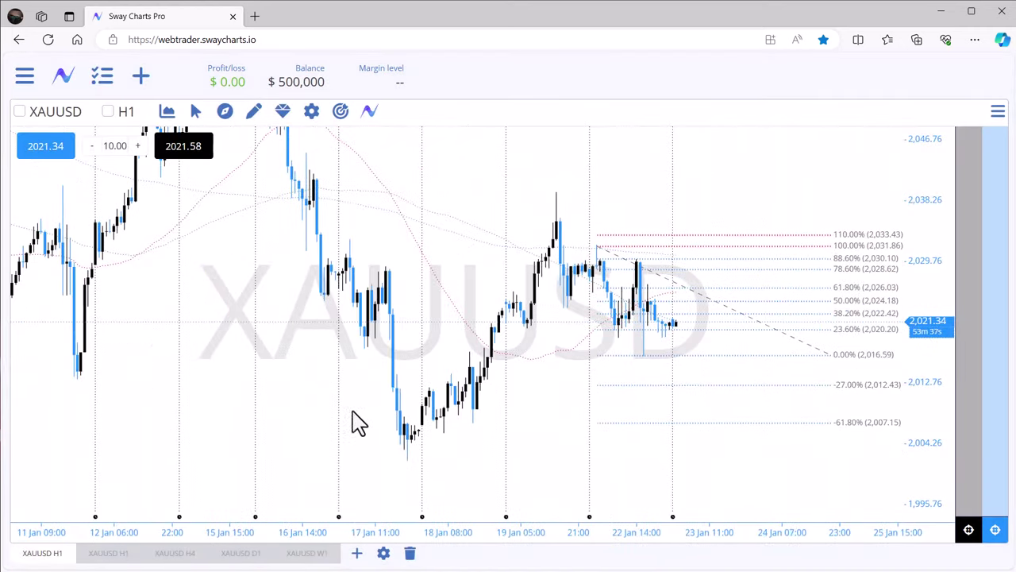
- Load the US30 workspace on the enlarged chart page and bring its latest candles into view
click(383, 553)
click(401, 507)
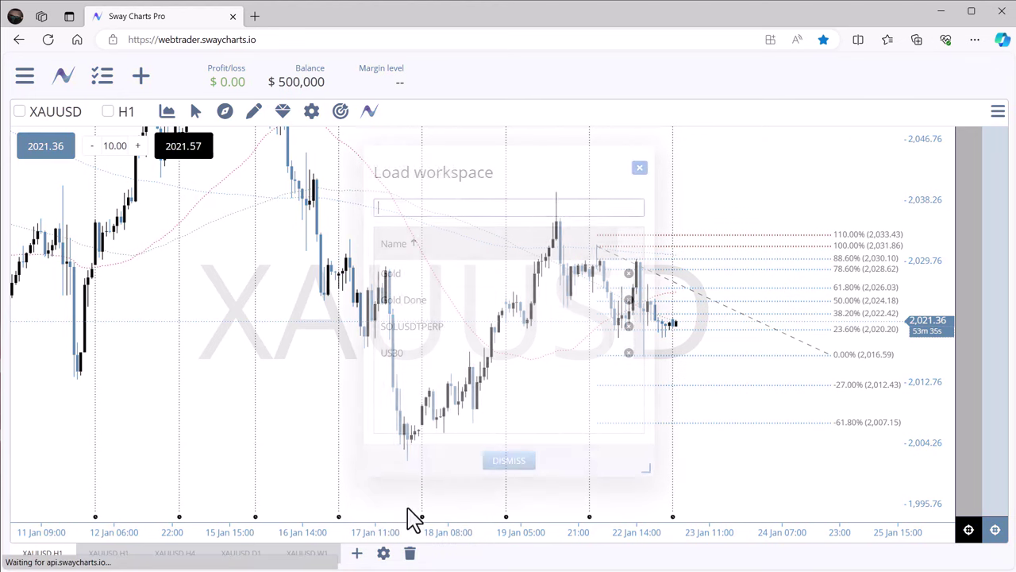
click(406, 351)
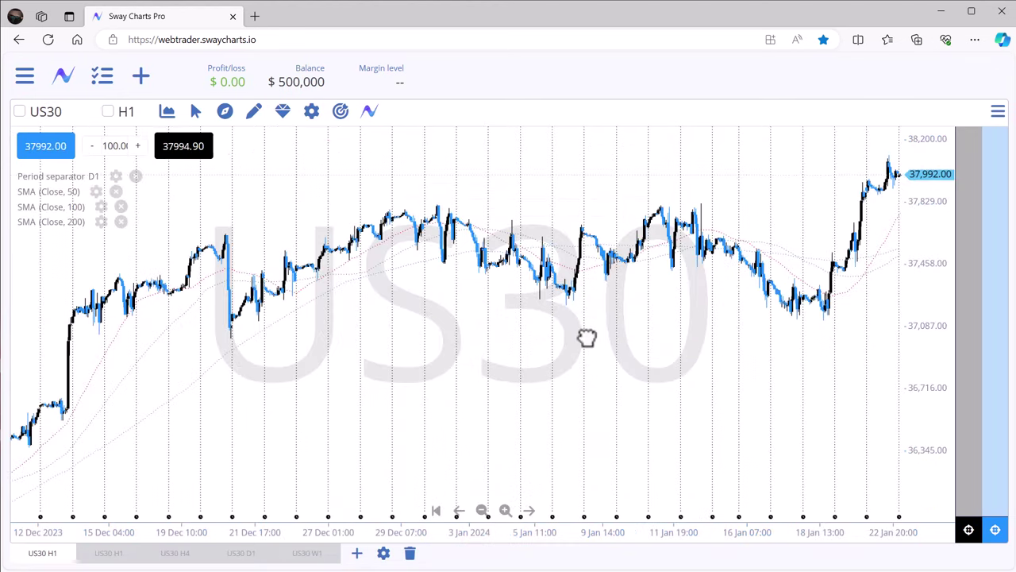
drag(618, 336, 404, 358)
scroll(465, 347, up, 5)
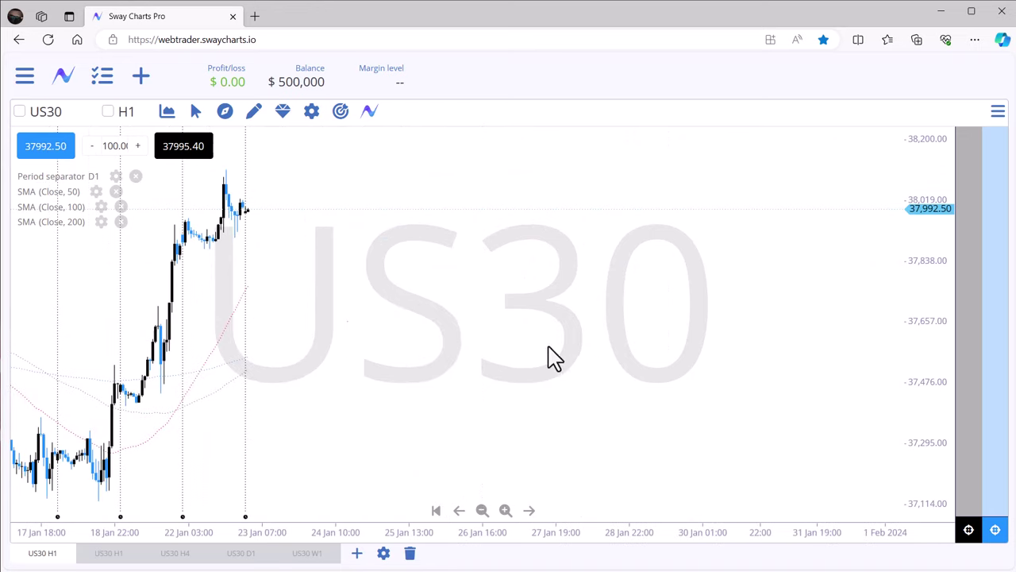
drag(326, 314, 488, 325)
drag(457, 262, 494, 283)
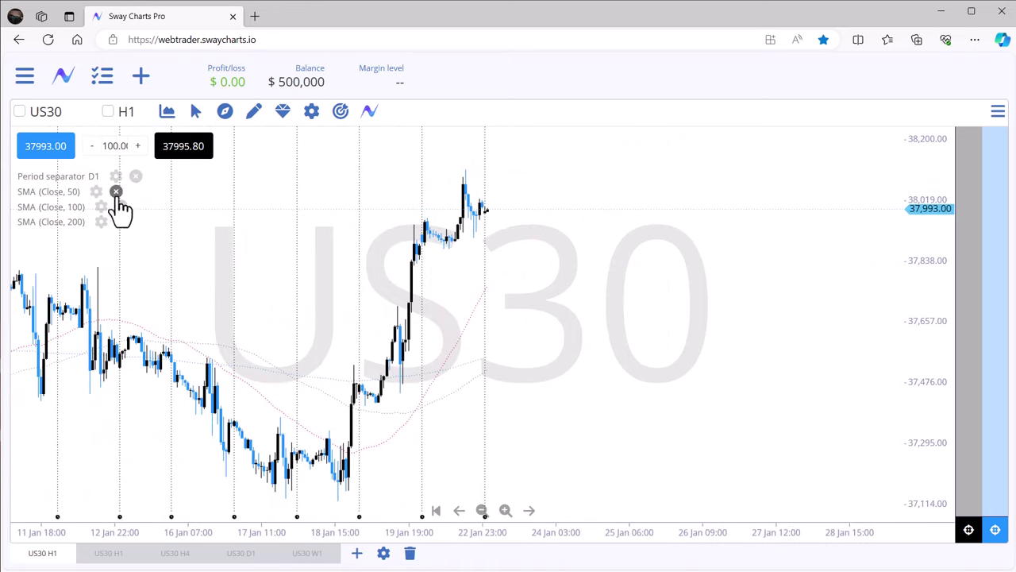
- Hide the indicator names in the main panel of the US30 H1 chart
click(253, 115)
mouse_move(294, 218)
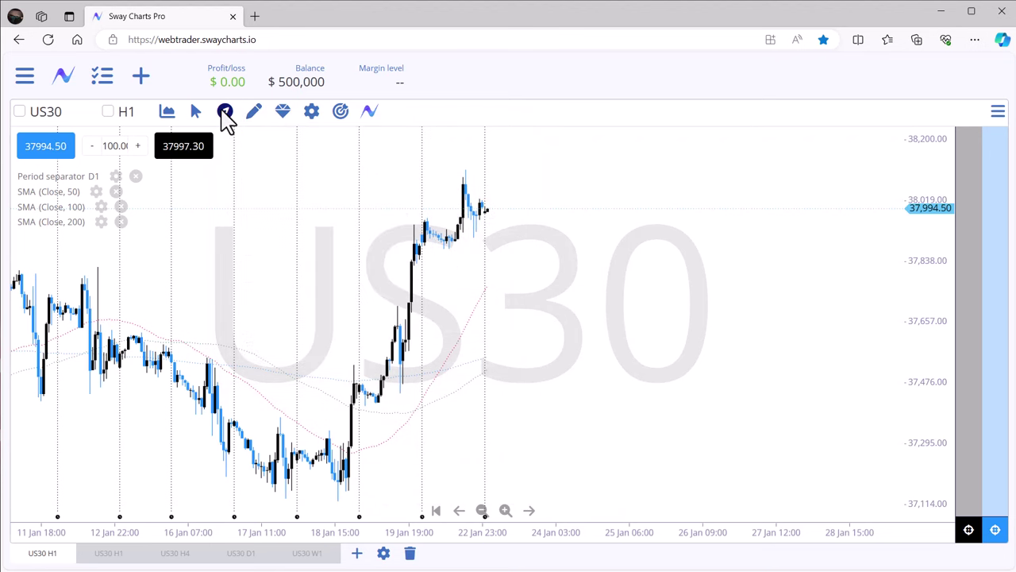
click(226, 115)
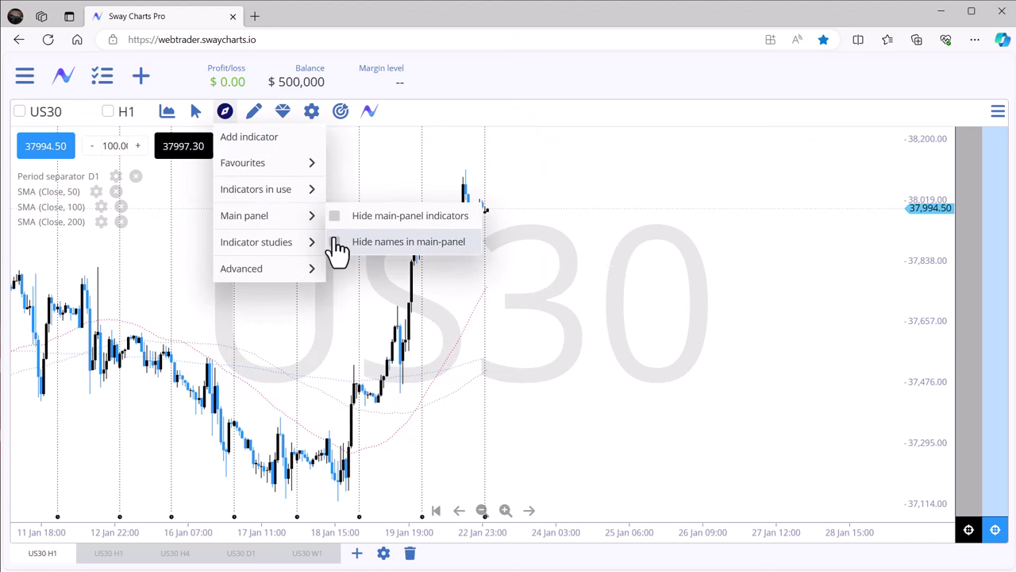
click(337, 241)
drag(223, 258, 231, 277)
- Set the cursor mode to Move and reposition the US30 chart around its latest candles
click(195, 113)
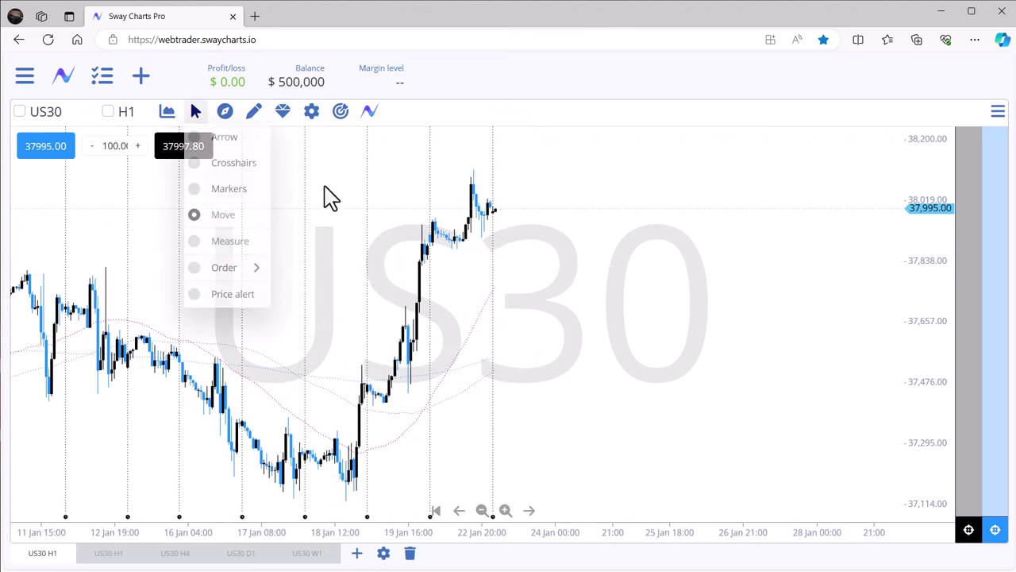
click(230, 216)
drag(336, 331, 293, 291)
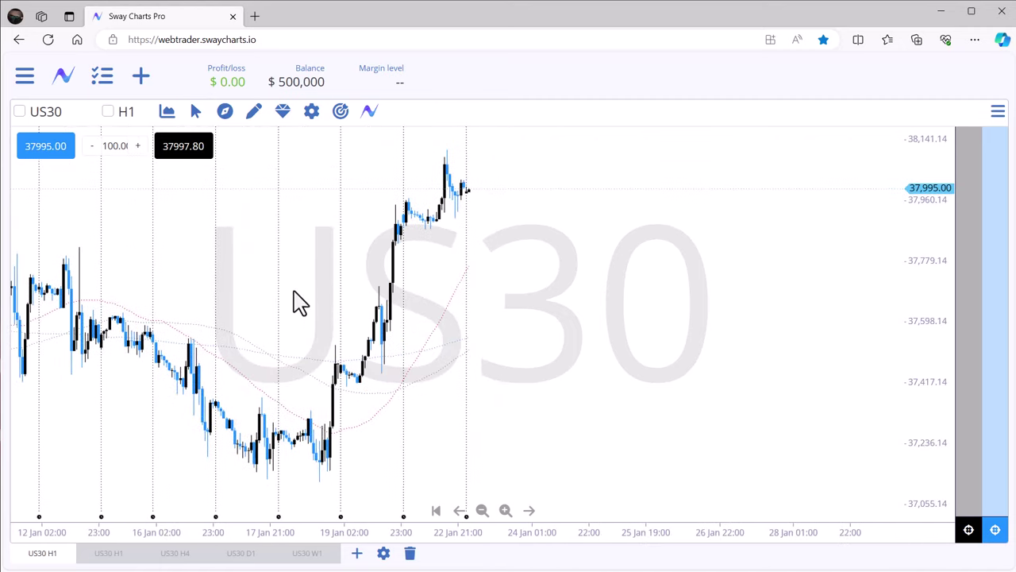
drag(368, 227, 458, 241)
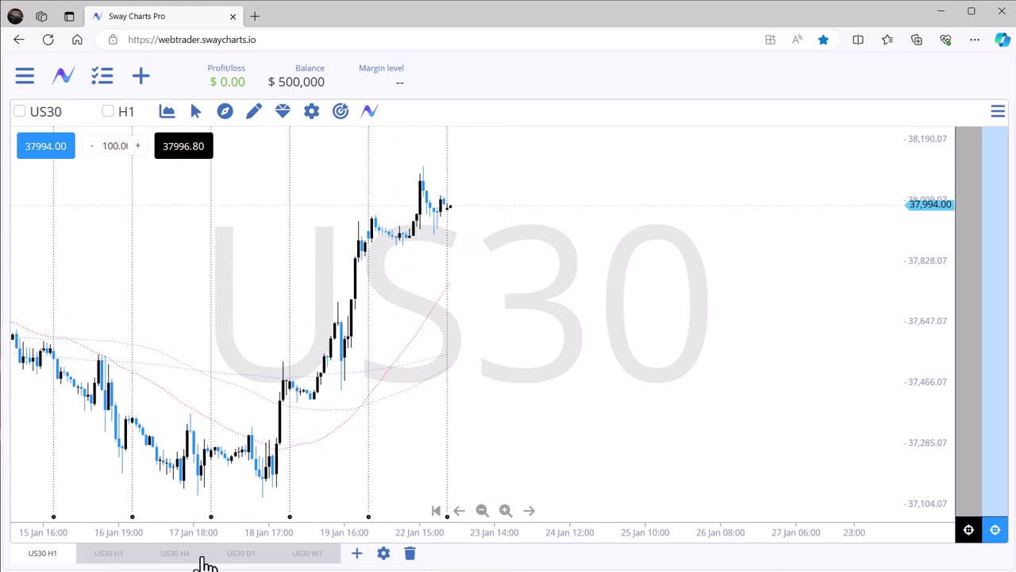
- Load the Gold Done workspace and bring the recent XAUUSD candles and Fibonacci levels into view
click(383, 552)
click(415, 504)
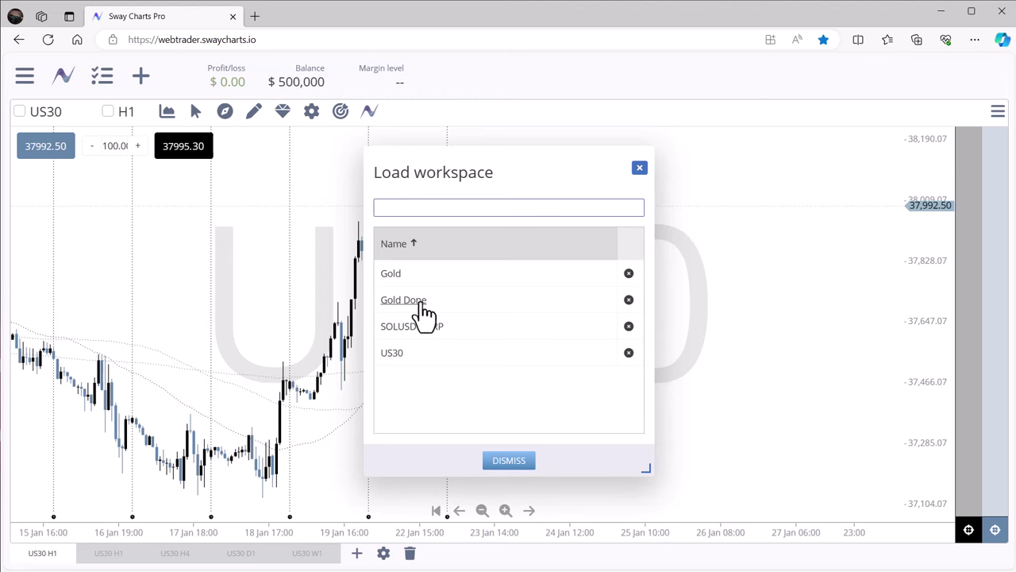
click(413, 300)
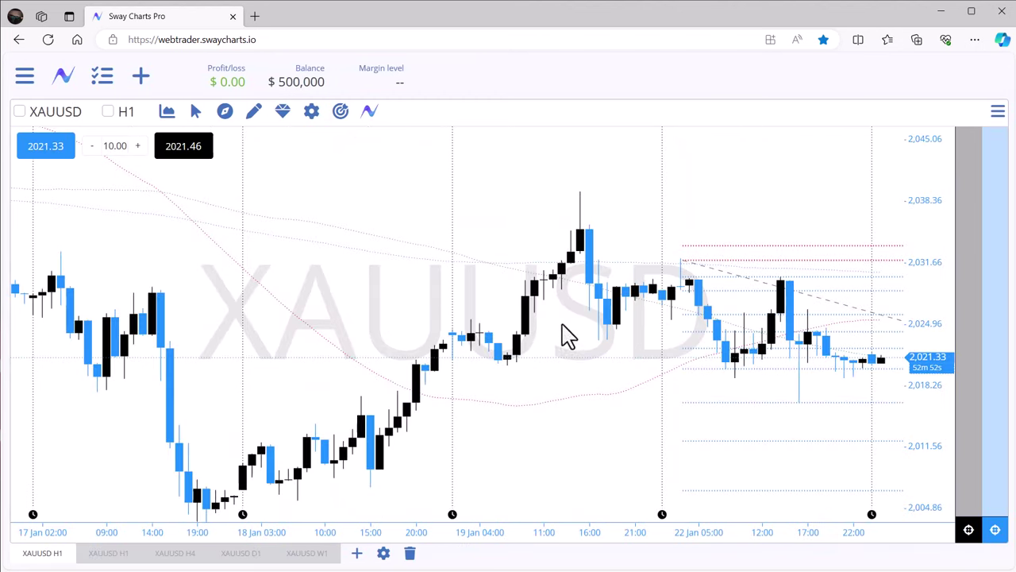
drag(561, 336, 374, 295)
scroll(425, 349, up, 2)
scroll(429, 353, down, 2)
scroll(451, 365, down, 1)
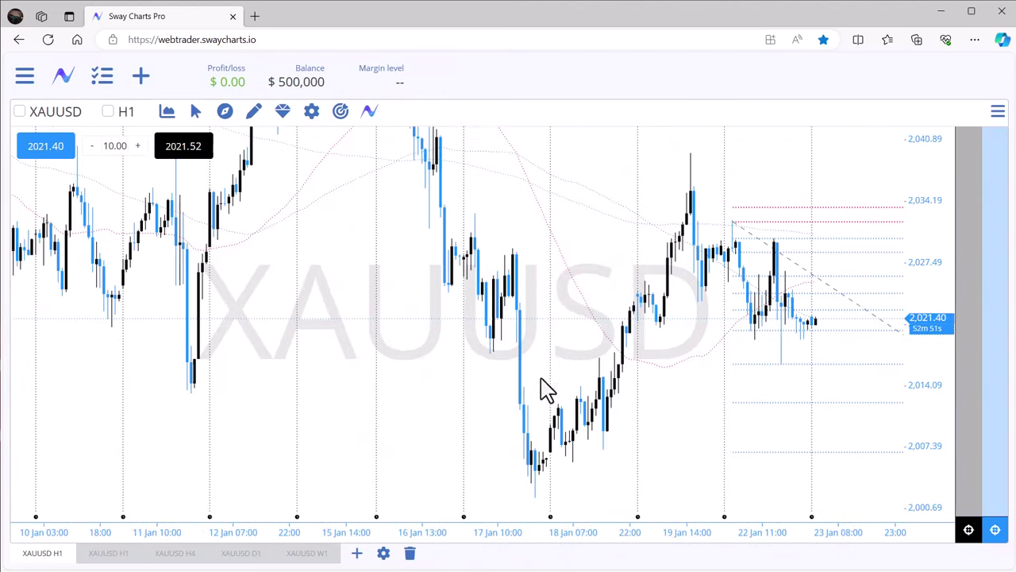
drag(632, 363, 364, 318)
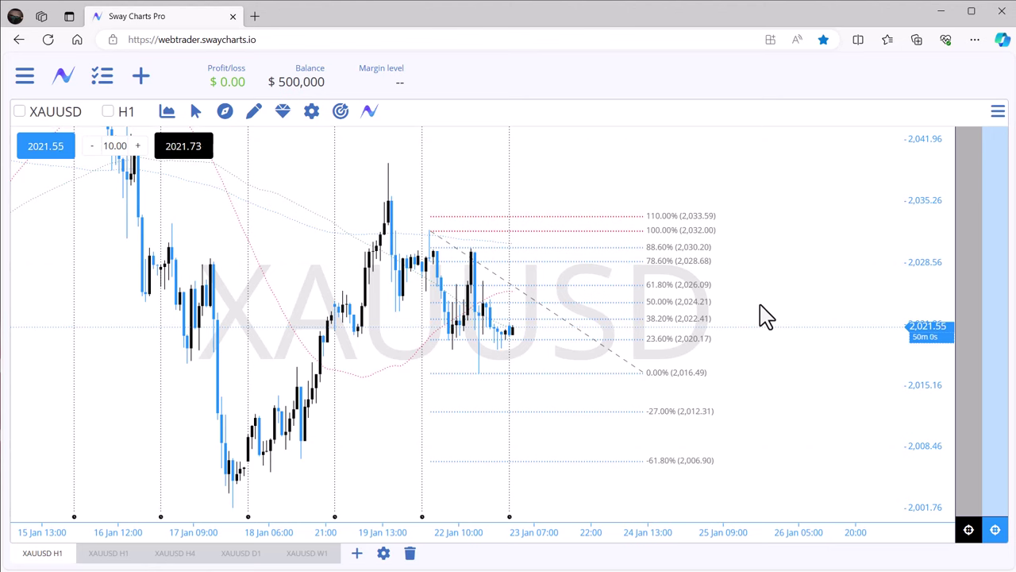
- Open the account summary with equity, balance and margin details
click(320, 87)
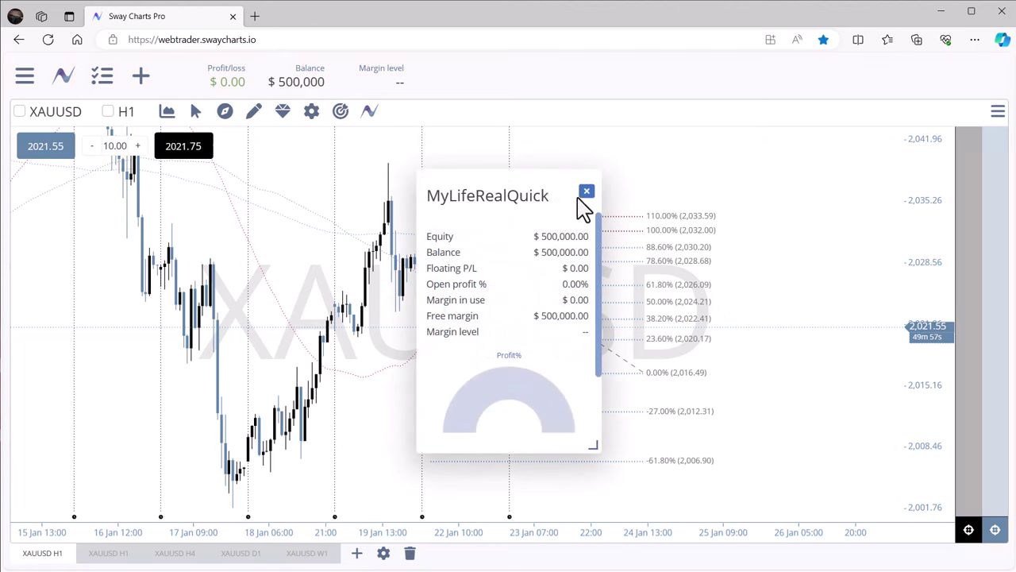